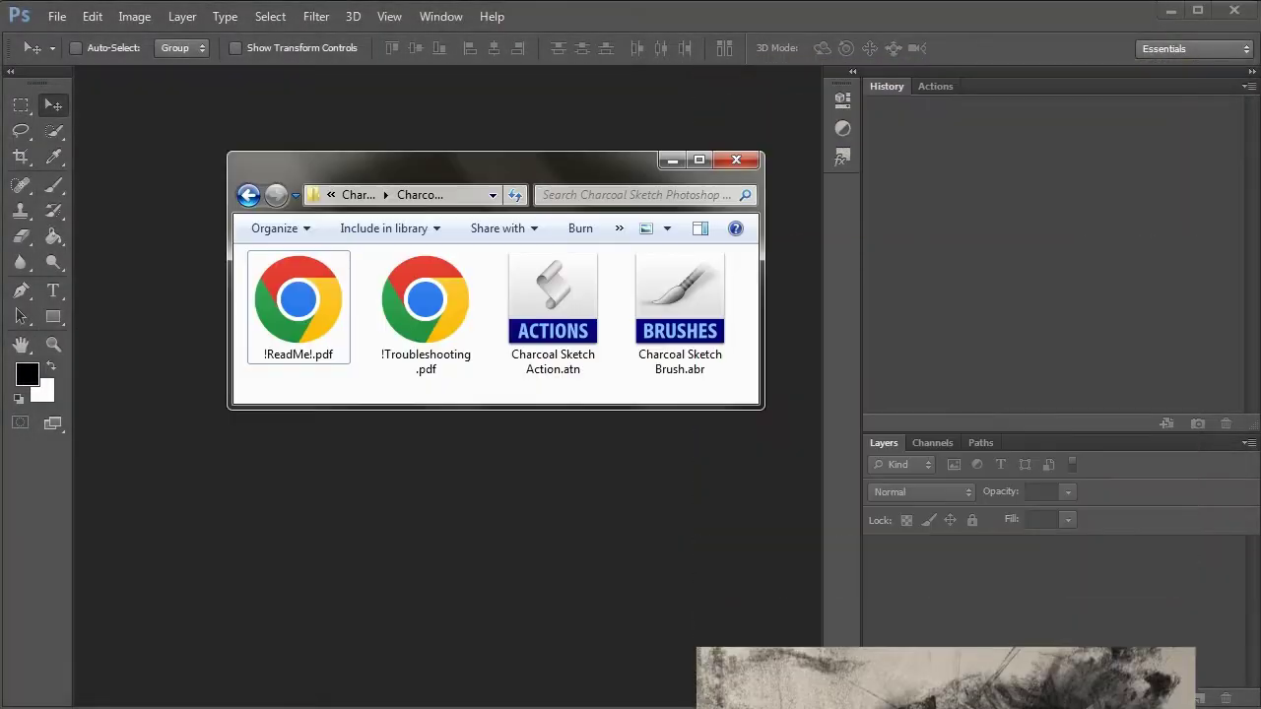
# Step: Look over the ReadMe, Charcoal Sketch Action.atn and Charcoal Sketch Brush.abr files in the download folder
pyautogui.click(357, 401)
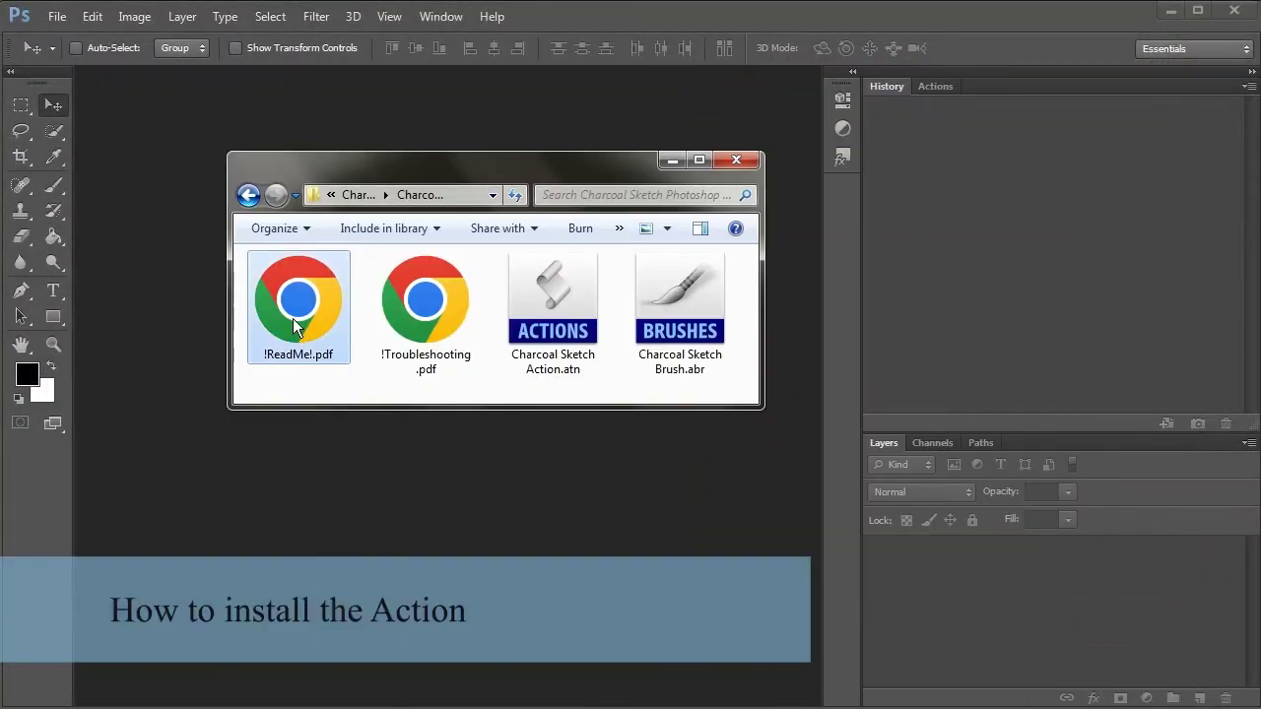
pyautogui.click(497, 321)
pyautogui.click(685, 318)
pyautogui.click(551, 316)
pyautogui.click(654, 310)
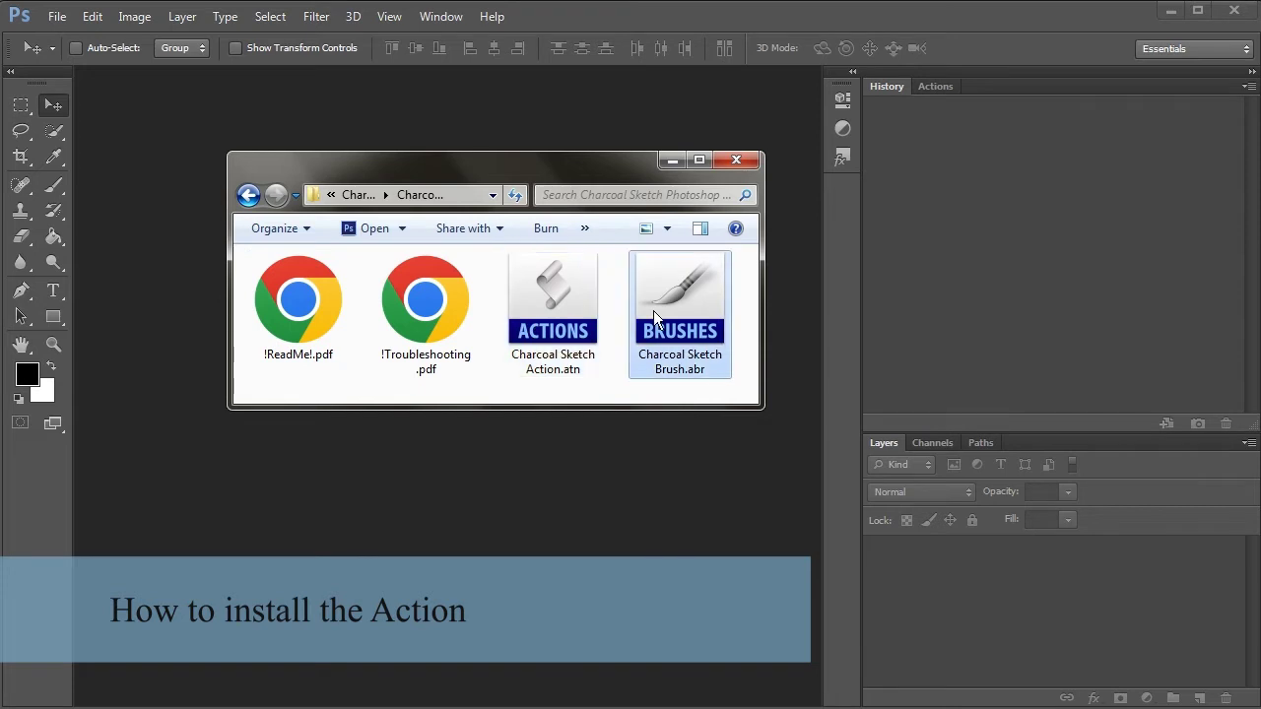
# Step: With the Brush Tool active, load Charcoal Sketch Brush.abr into the brush presets via Load Brushes
pyautogui.click(52, 186)
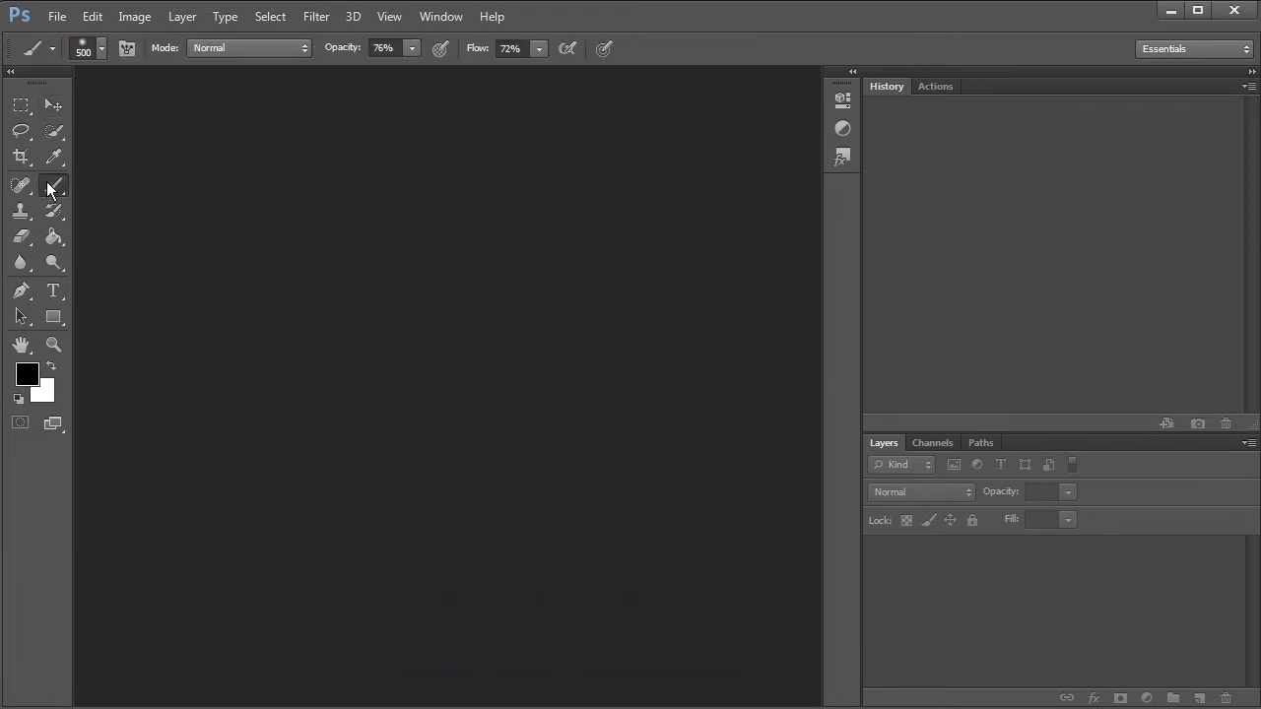
pyautogui.click(100, 49)
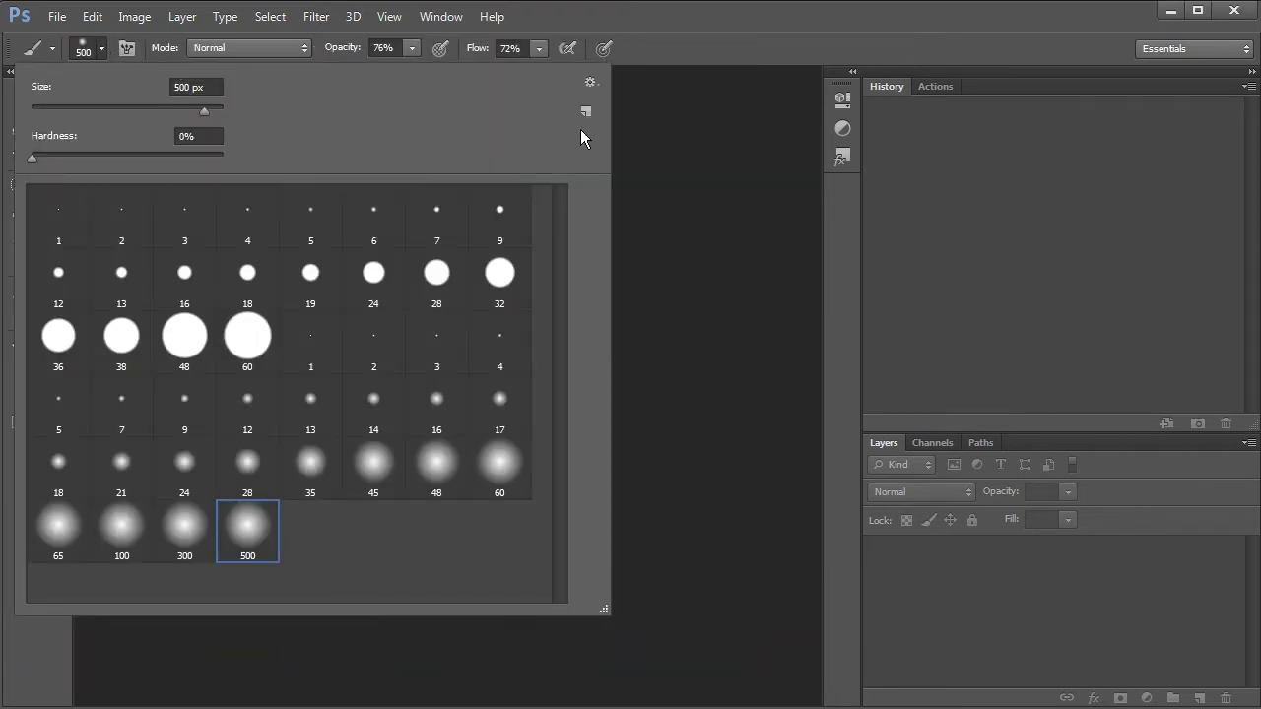
pyautogui.click(591, 82)
pyautogui.click(716, 379)
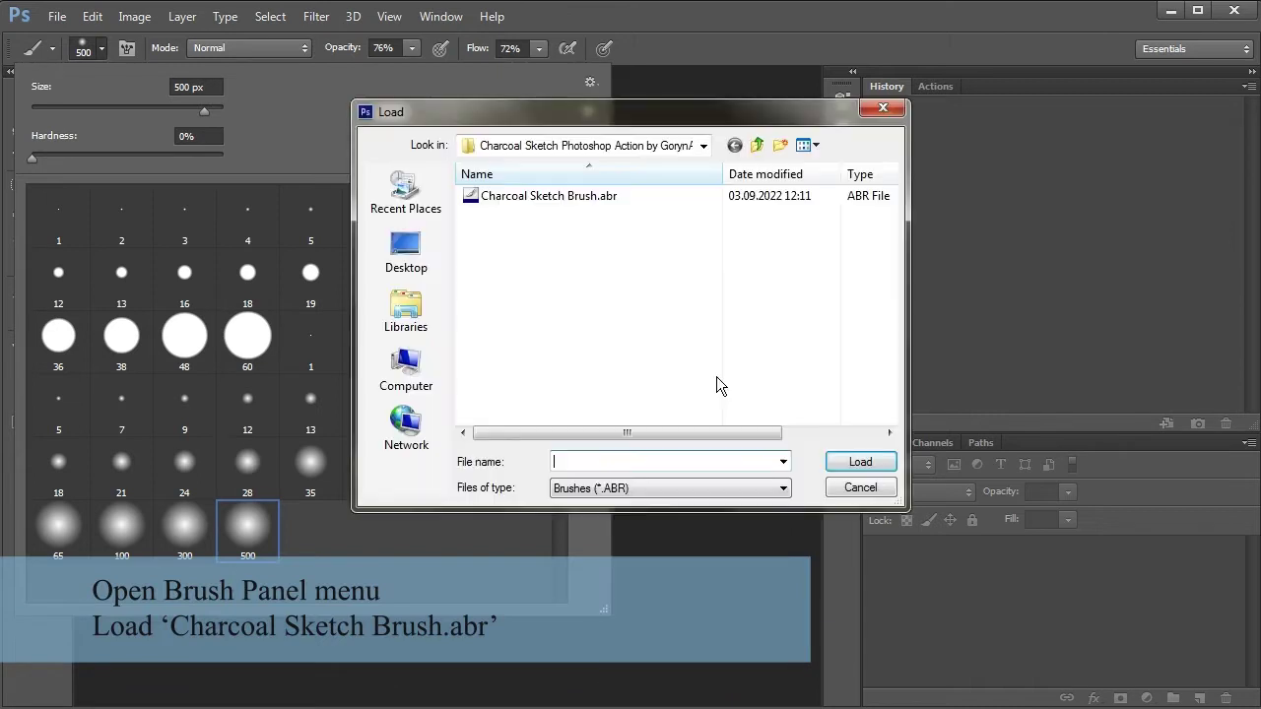
pyautogui.click(571, 195)
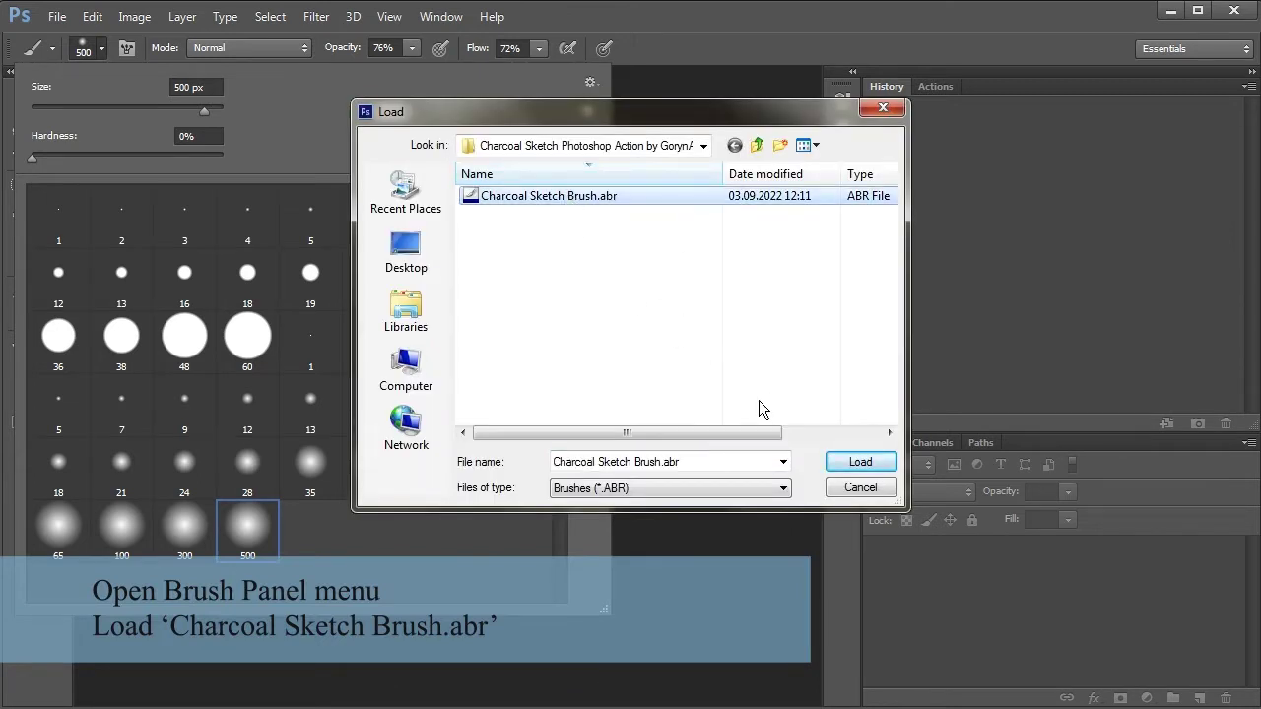
pyautogui.click(847, 462)
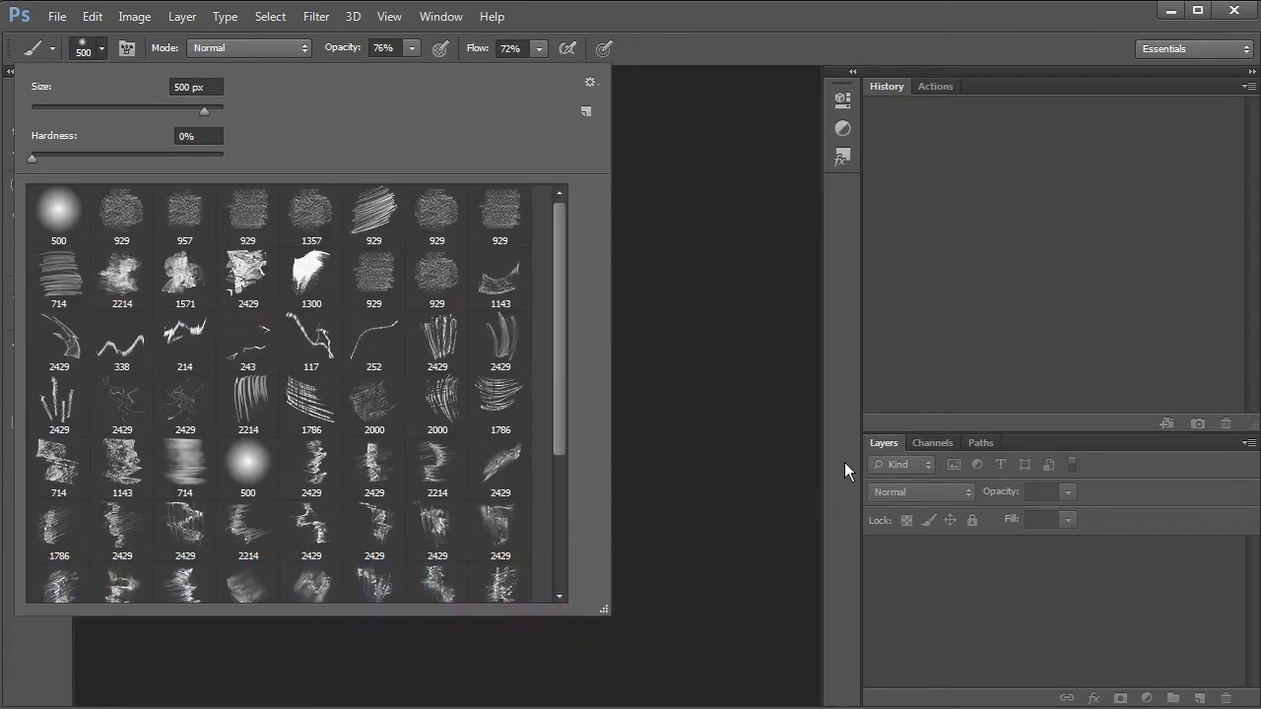
pyautogui.moveTo(570, 434); pyautogui.dragTo(569, 618)
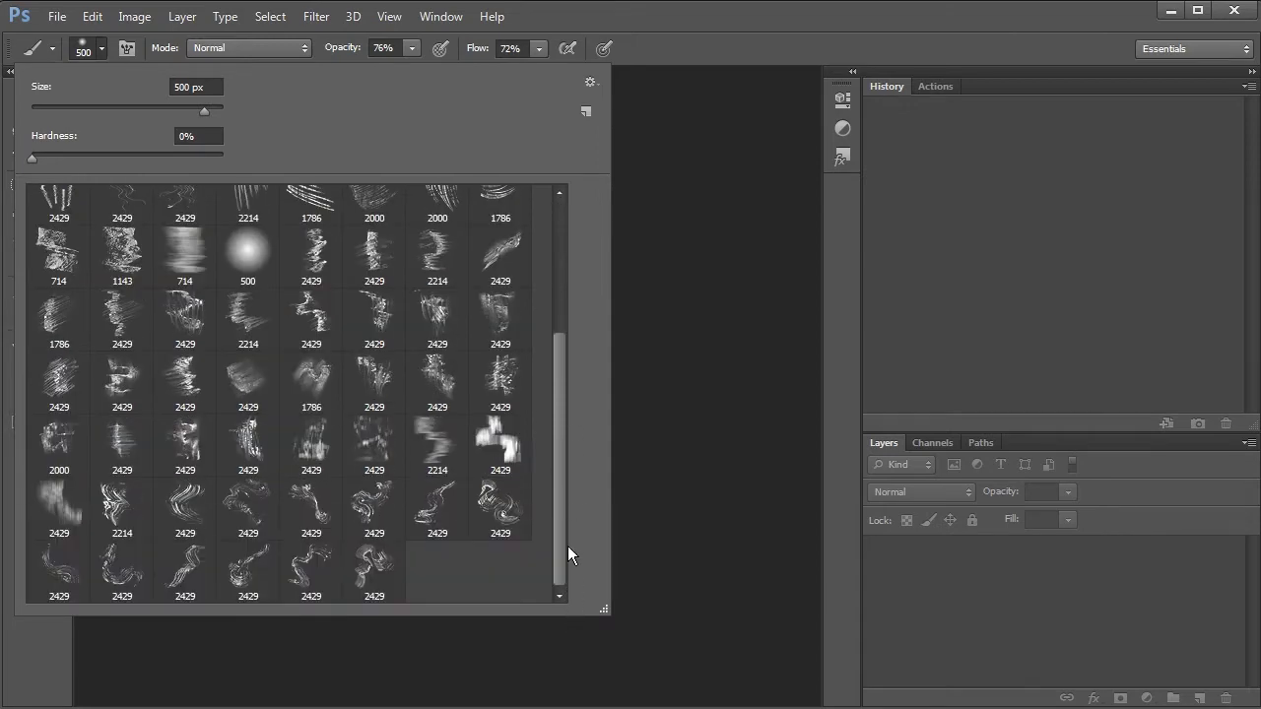
pyautogui.moveTo(565, 538); pyautogui.dragTo(575, 265)
pyautogui.click(702, 275)
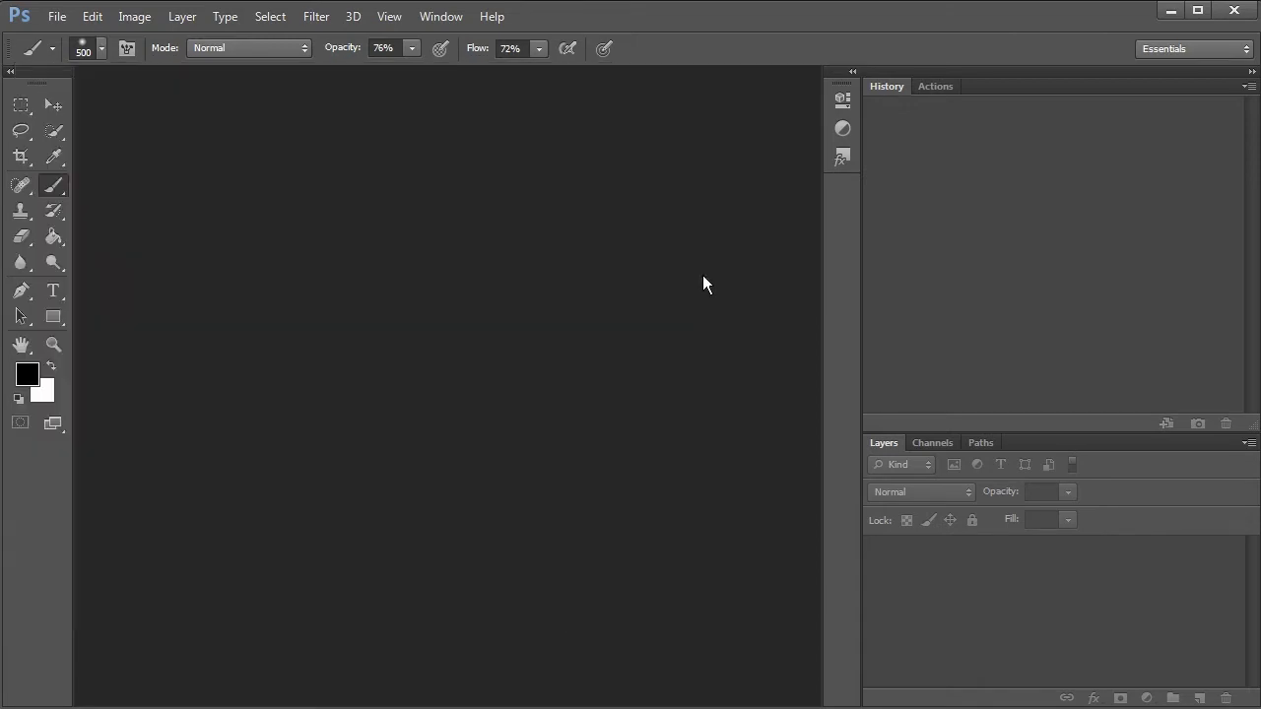
# Step: Show the Actions panel and drop Charcoal Sketch Action.atn onto it to add the Charcoal Sketch set
pyautogui.click(440, 15)
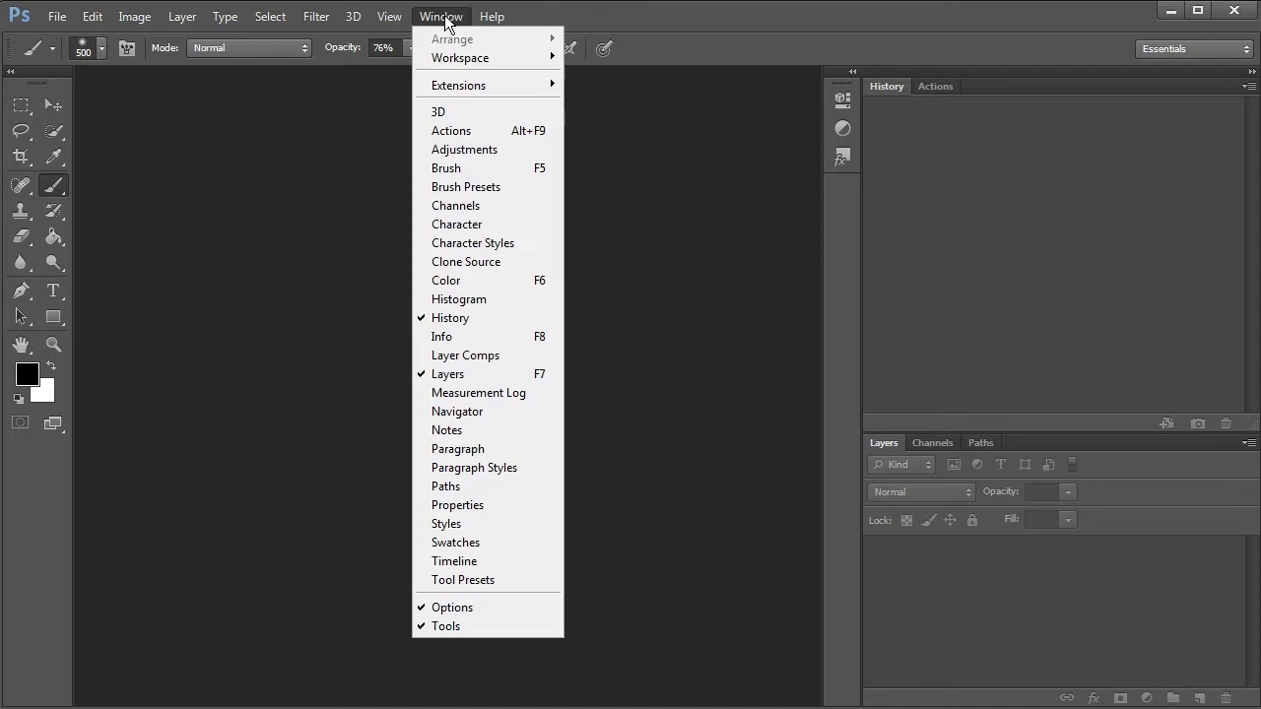
pyautogui.click(497, 129)
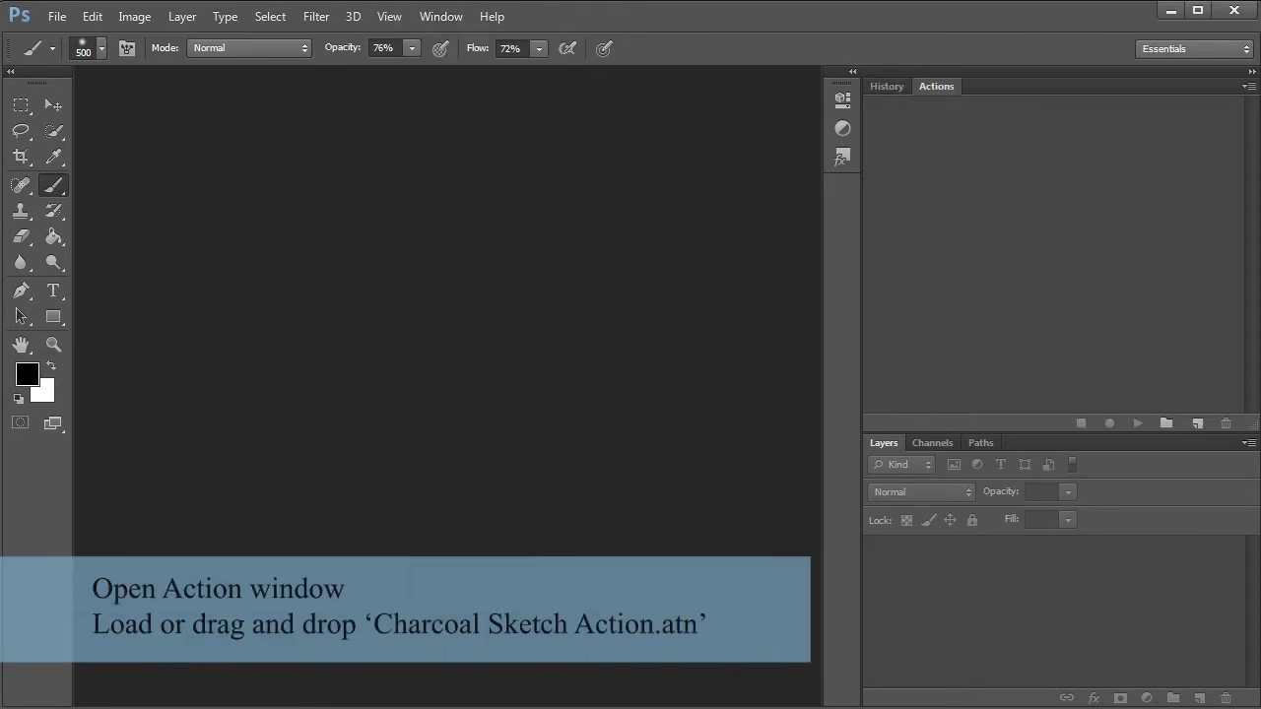
pyautogui.click(550, 323)
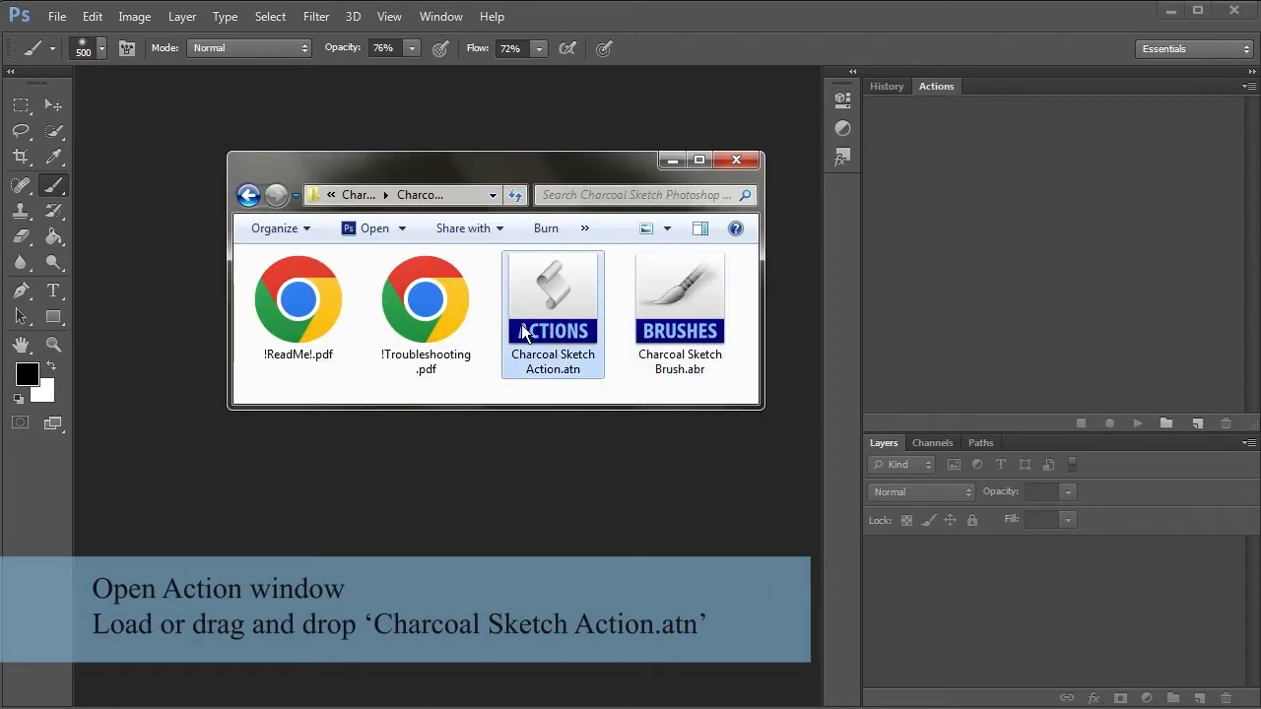
pyautogui.moveTo(543, 296); pyautogui.dragTo(871, 270)
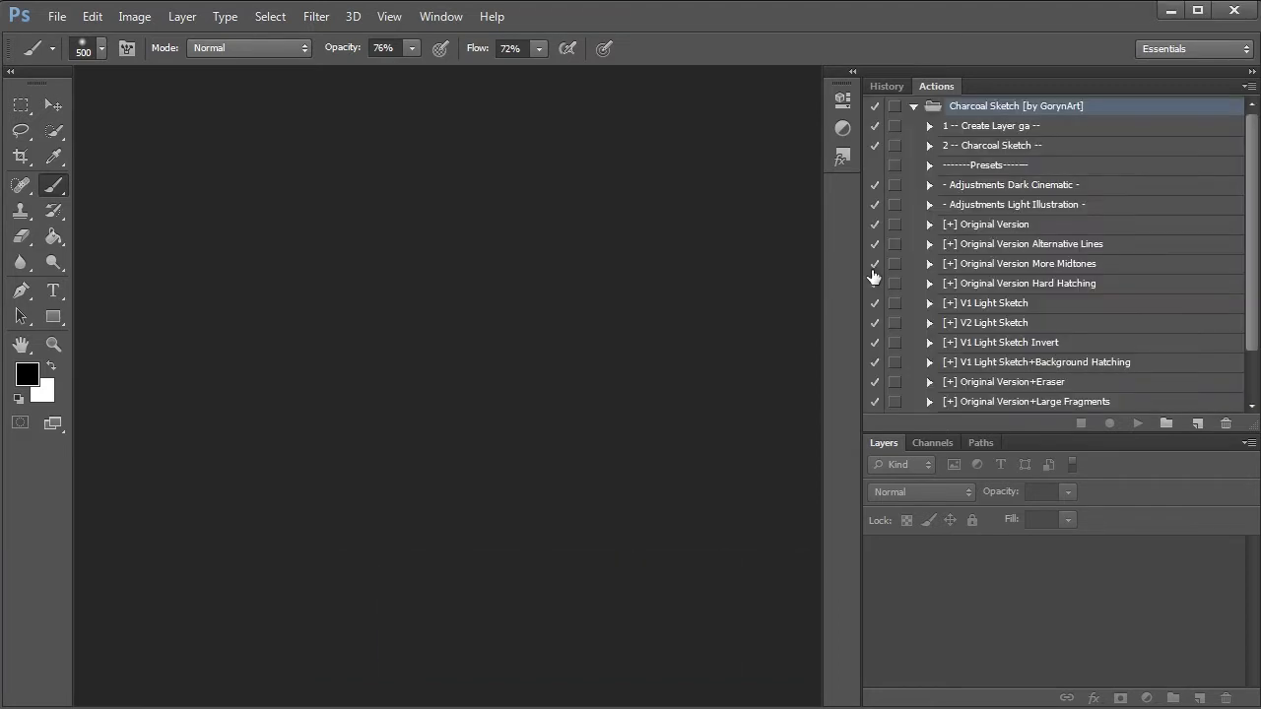
pyautogui.click(915, 106)
pyautogui.moveTo(1256, 185); pyautogui.dragTo(1255, 245)
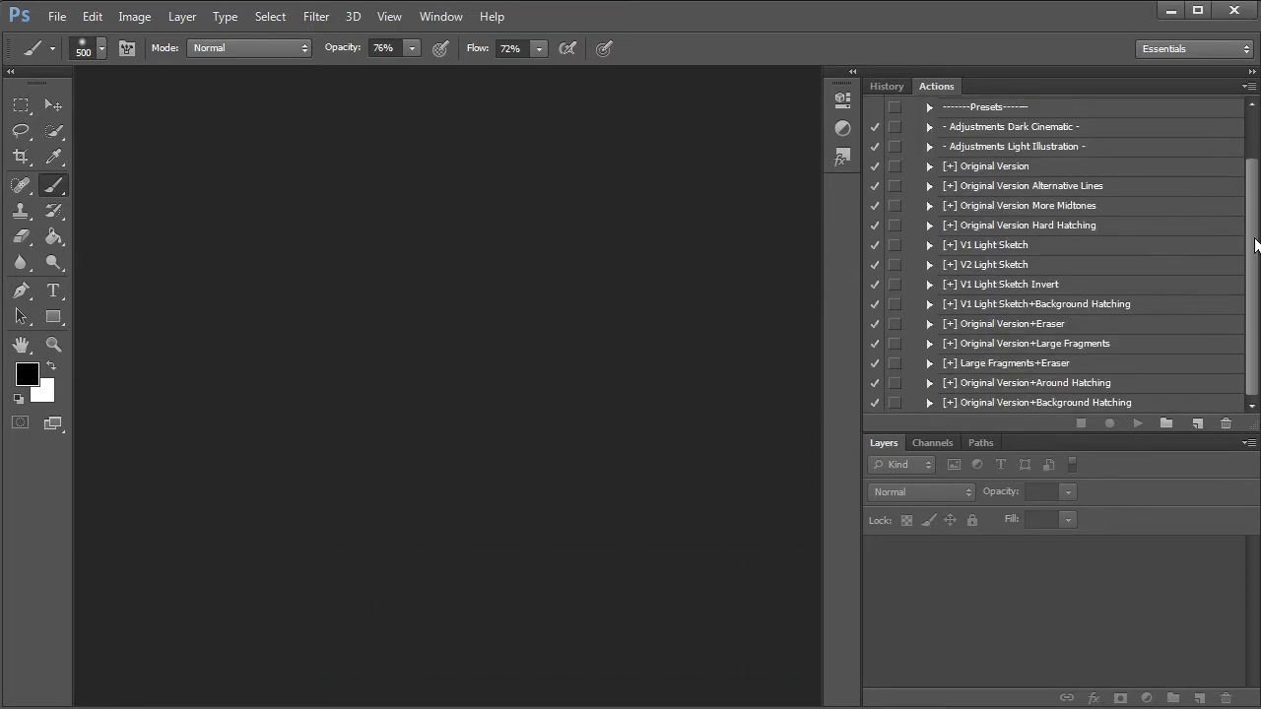
pyautogui.scroll(1, 1251, 296)
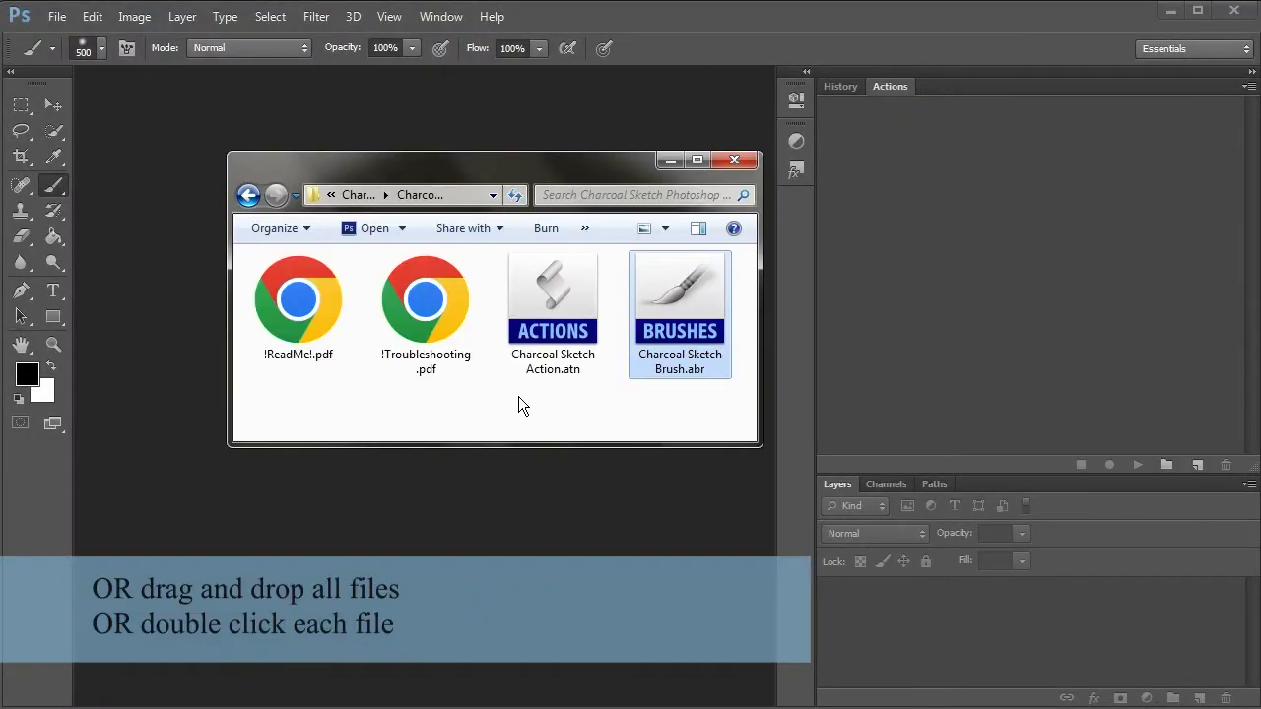
# Step: Drag both Charcoal Sketch files into Photoshop, browse the GA_CS brushes, then pick Soft Round 500 1
pyautogui.moveTo(518, 396)
pyautogui.mouseDown()
pyautogui.moveTo(670, 251)
pyautogui.moveTo(596, 113)
pyautogui.mouseUp()
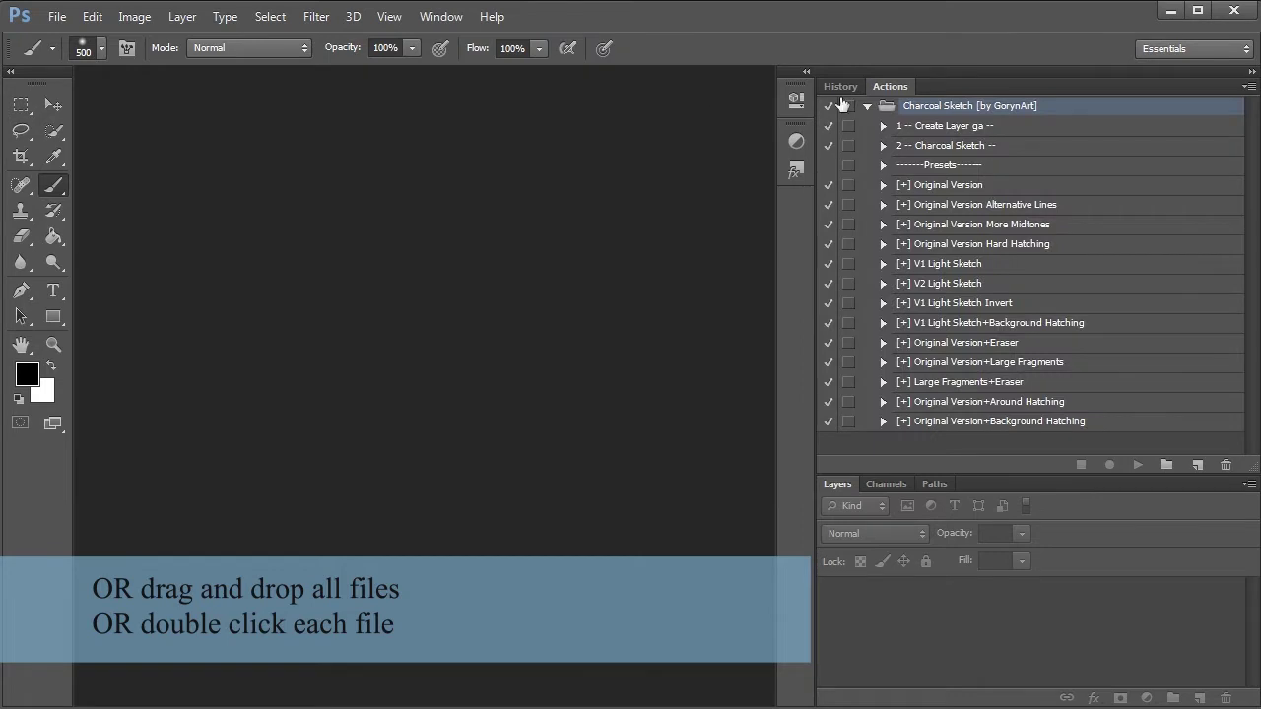
pyautogui.click(869, 106)
pyautogui.click(102, 49)
pyautogui.click(287, 366)
pyautogui.click(226, 306)
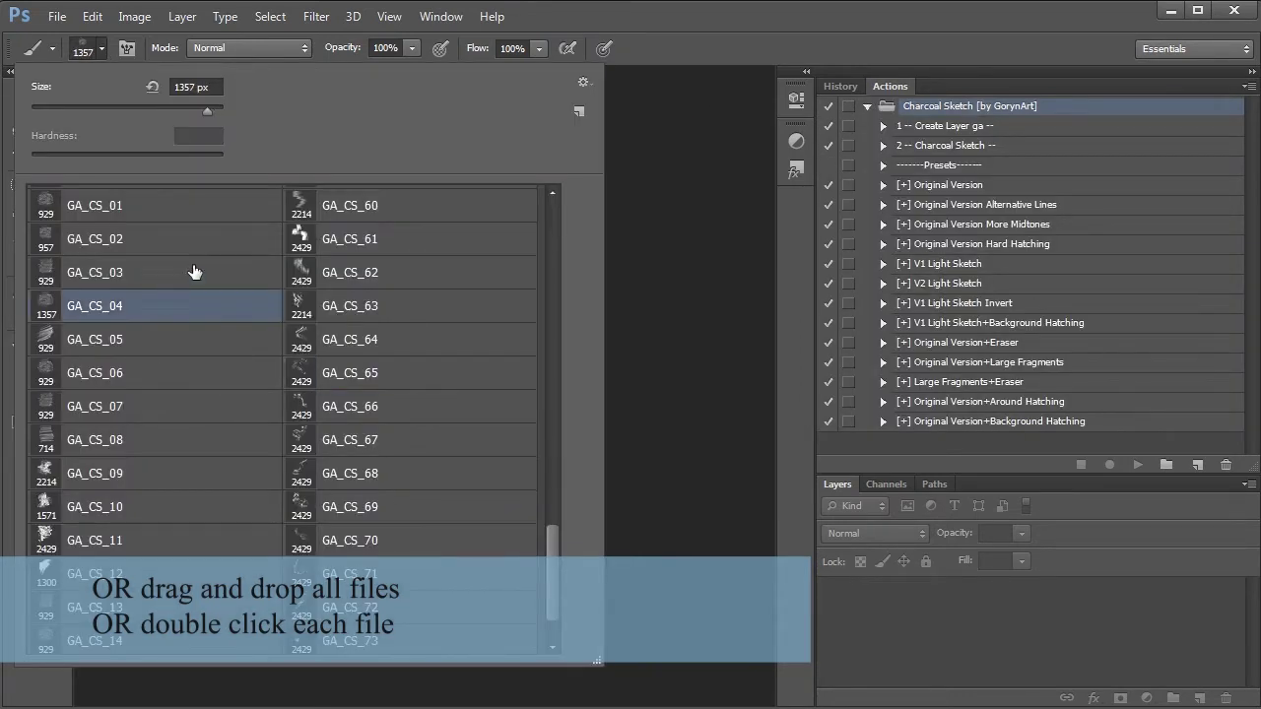
pyautogui.click(212, 264)
pyautogui.scroll(3, 212, 264)
pyautogui.click(142, 398)
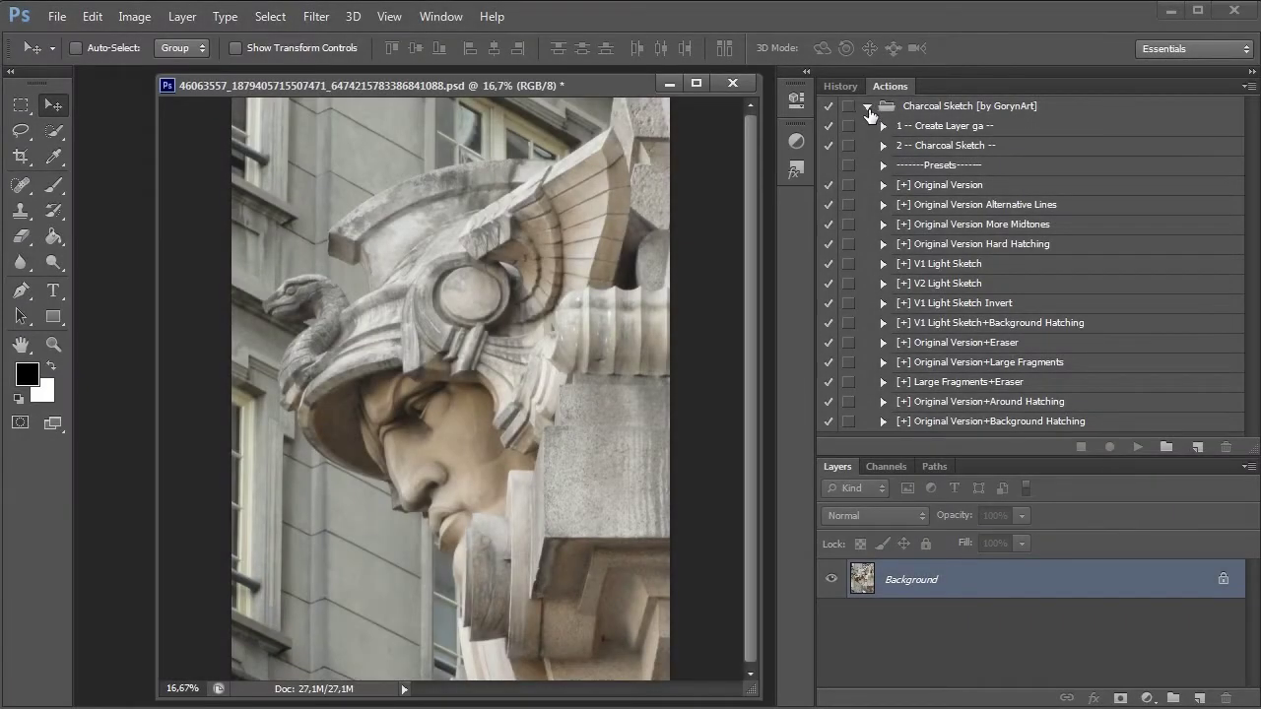
# Step: Run the '1 -- Create Layer ga --' action to add the ga layer
pyautogui.click(867, 107)
pyautogui.click(981, 128)
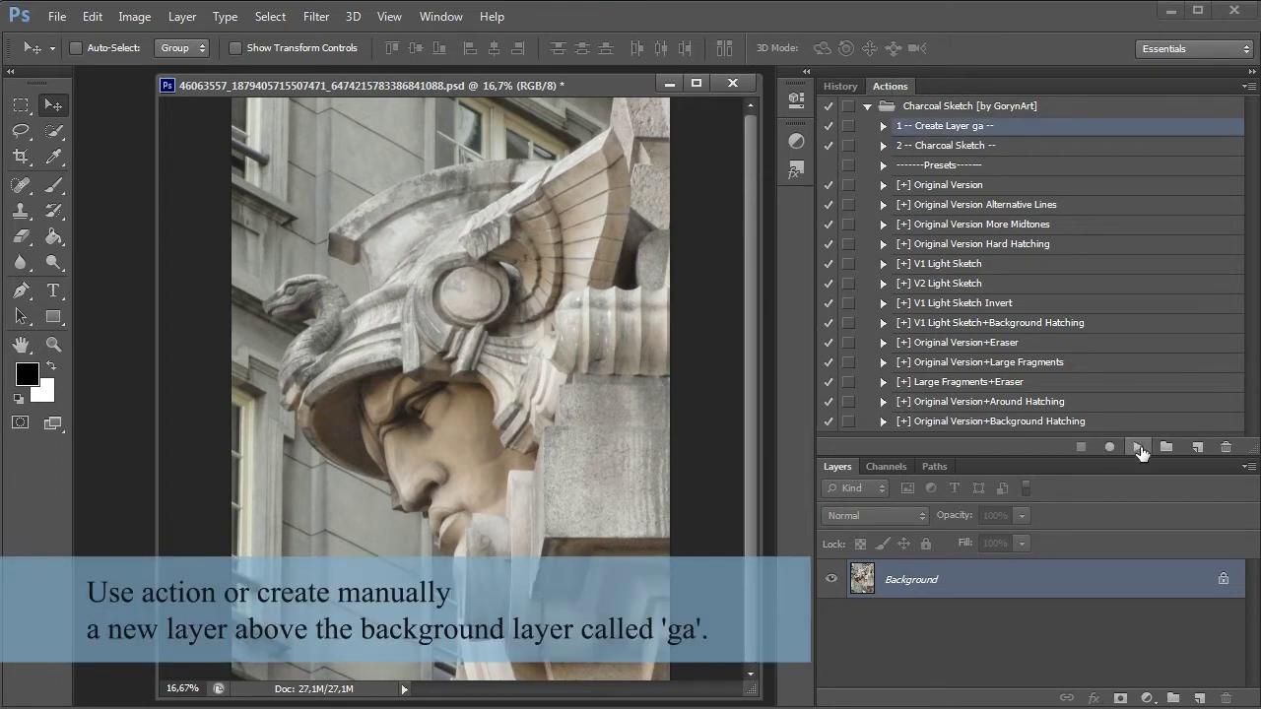
pyautogui.click(1139, 449)
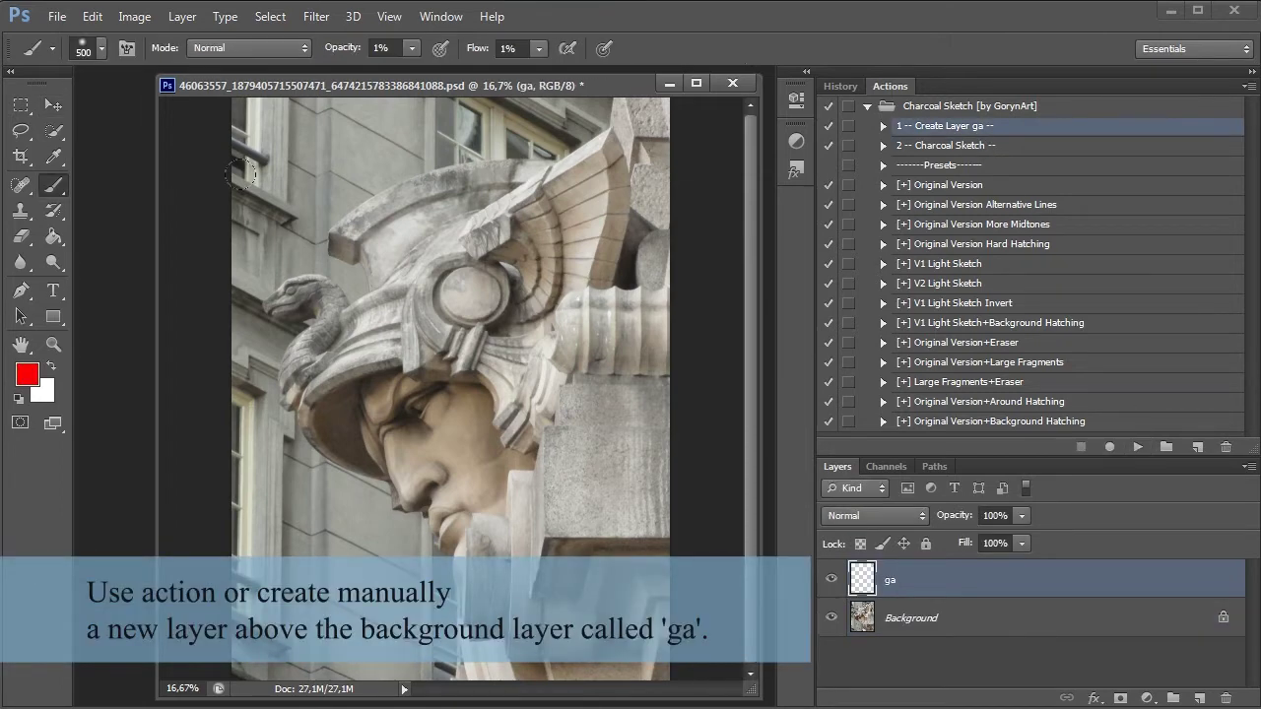
# Step: Set brush opacity and flow to 100% and paint red over the statue's head on ga
pyautogui.click(409, 48)
pyautogui.click(535, 47)
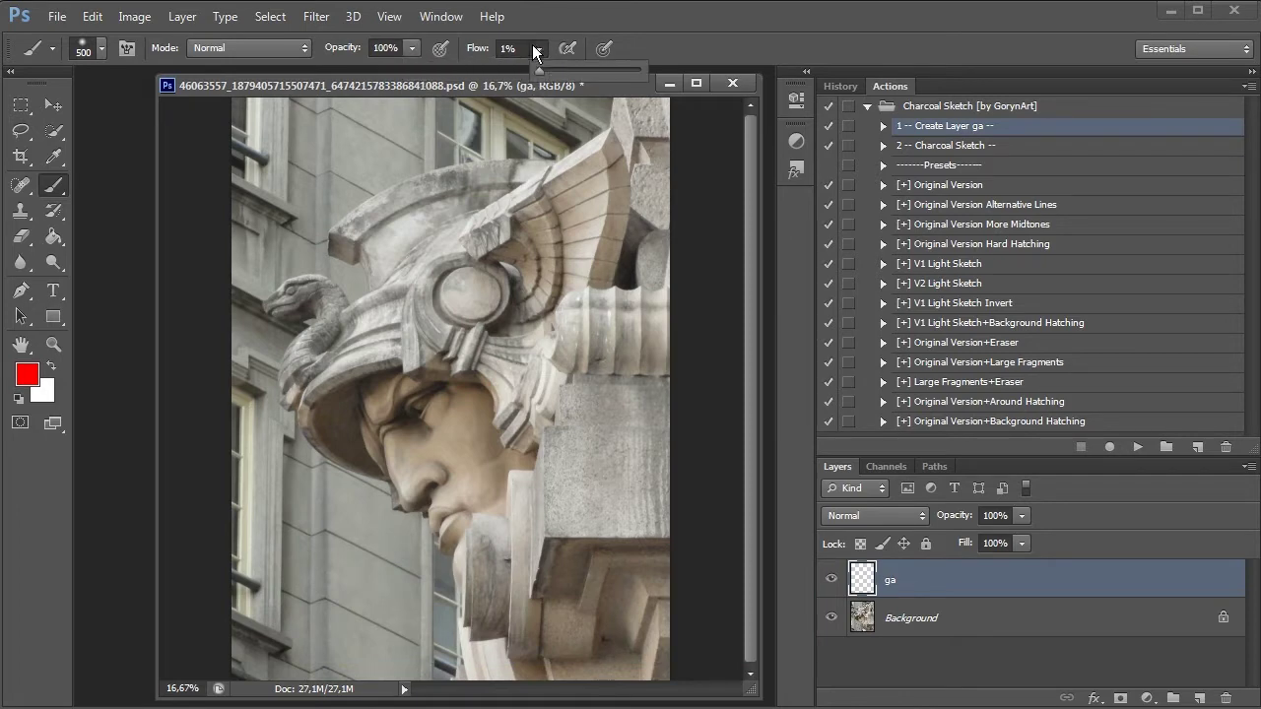
pyautogui.moveTo(575, 71); pyautogui.dragTo(667, 61)
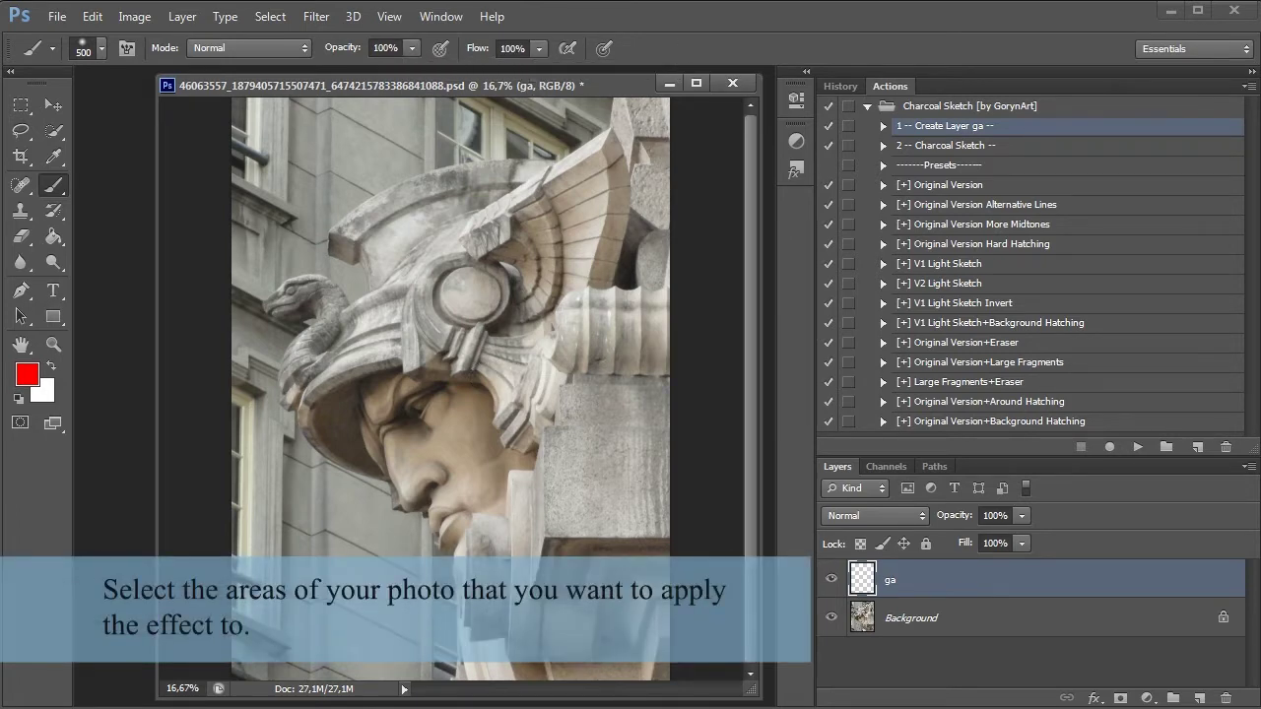
pyautogui.moveTo(433, 515)
pyautogui.mouseDown()
pyautogui.moveTo(507, 276)
pyautogui.moveTo(394, 394)
pyautogui.moveTo(325, 374)
pyautogui.moveTo(509, 384)
pyautogui.moveTo(433, 246)
pyautogui.mouseUp()
pyautogui.moveTo(305, 296); pyautogui.dragTo(552, 178)
pyautogui.click(831, 580)
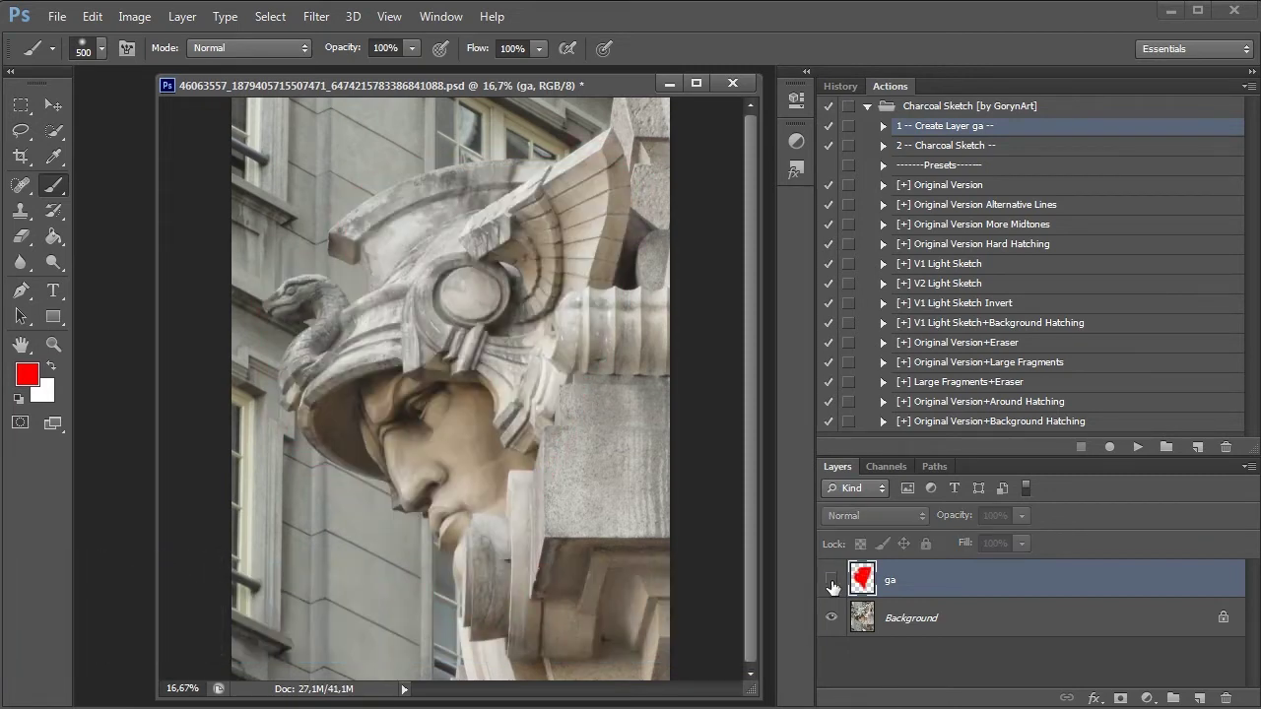
pyautogui.click(831, 581)
pyautogui.click(832, 581)
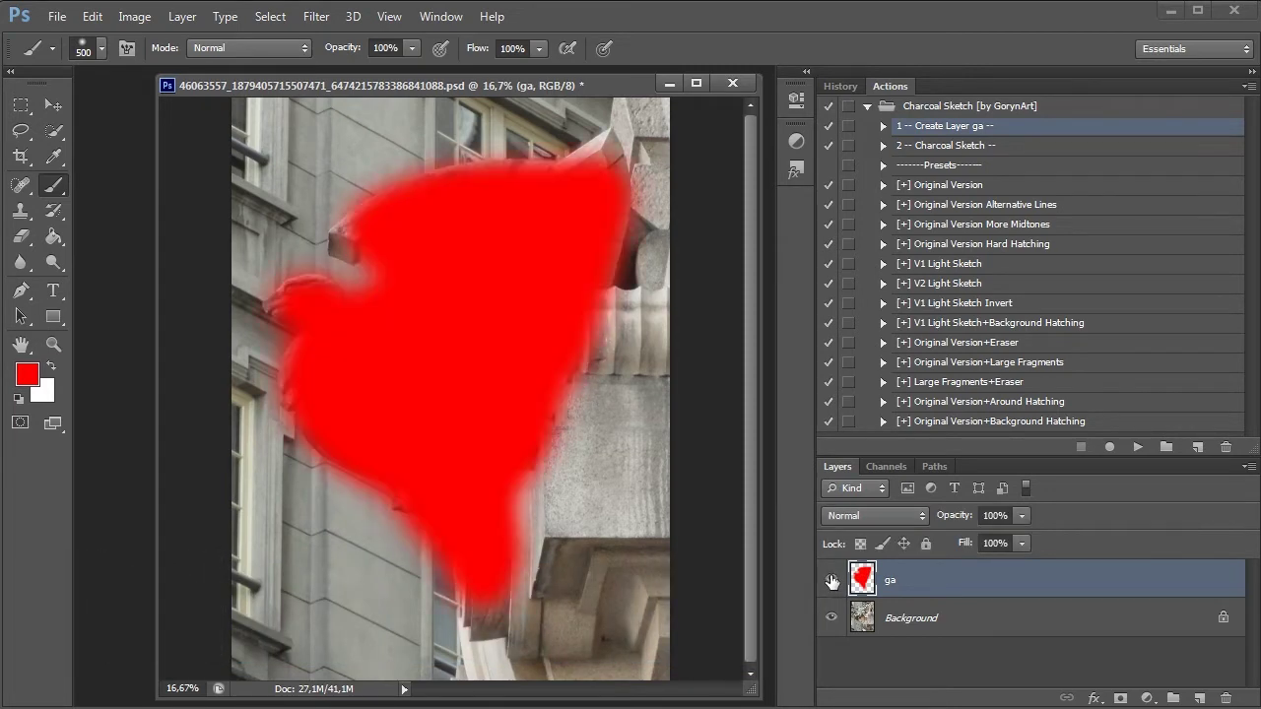
pyautogui.click(101, 48)
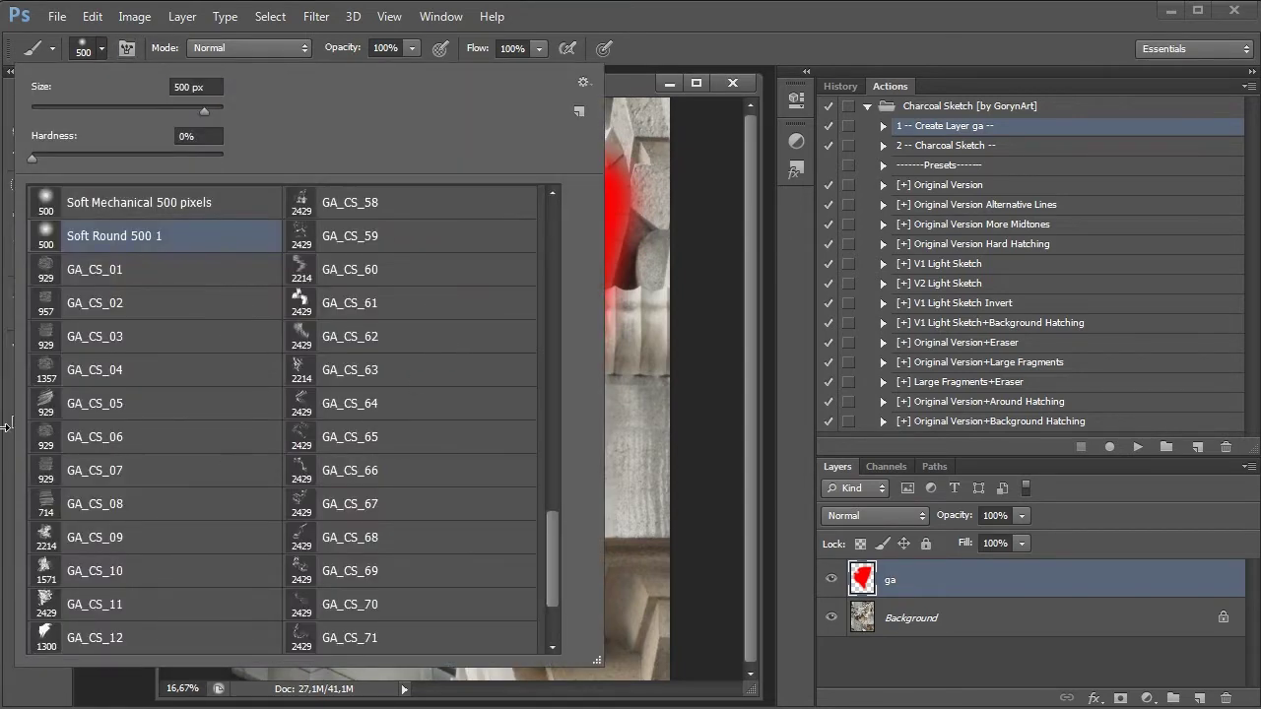
# Step: Play the '2 -- Charcoal Sketch' action on the red-marked statue head
pyautogui.click(695, 29)
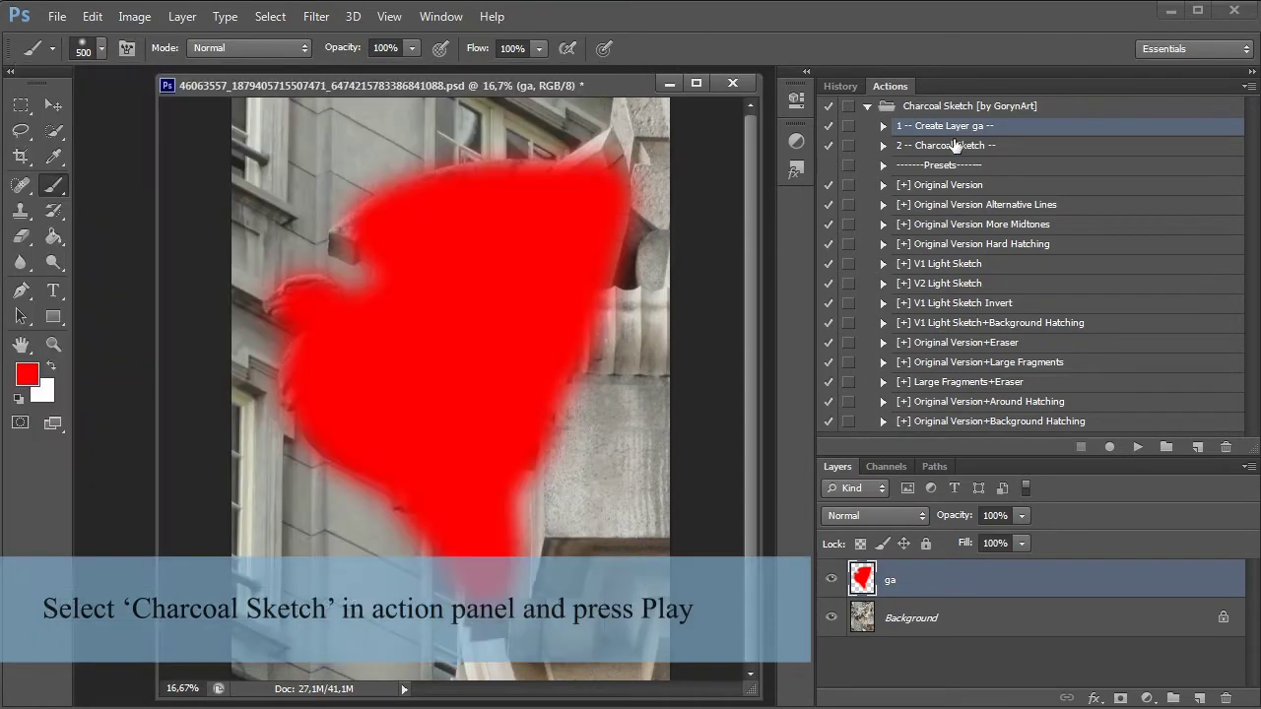
pyautogui.click(951, 147)
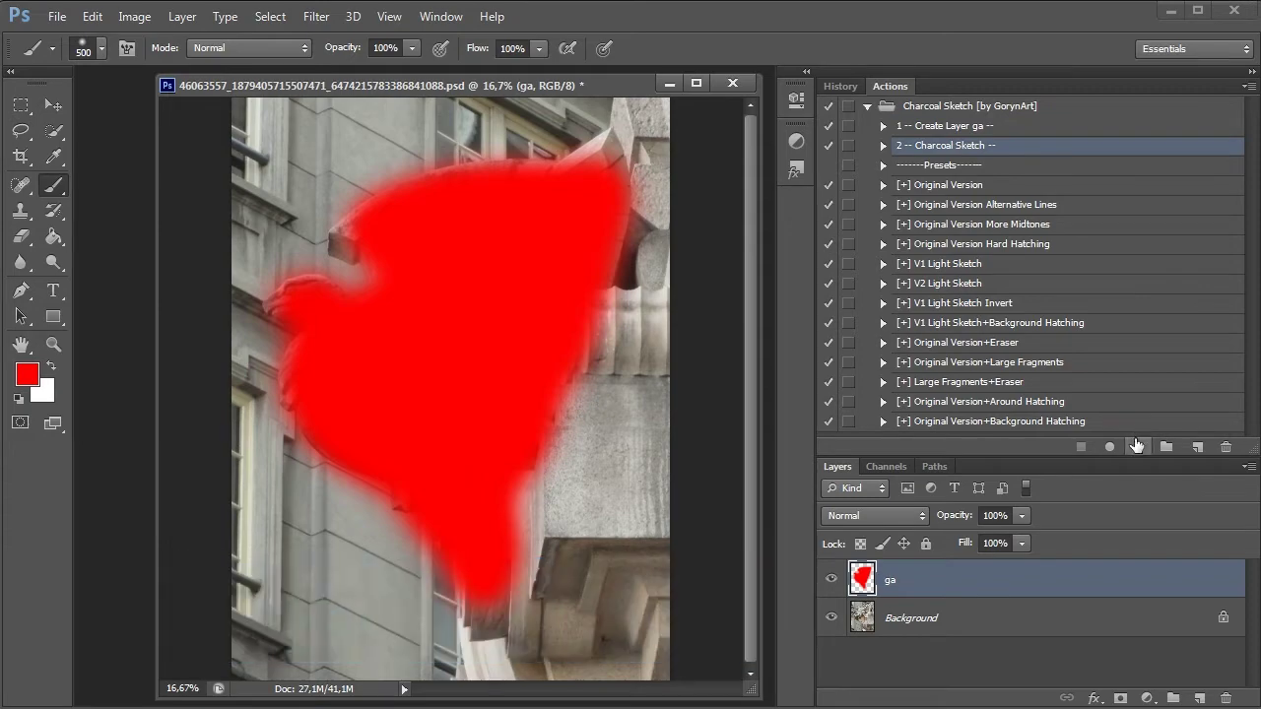
pyautogui.click(1137, 447)
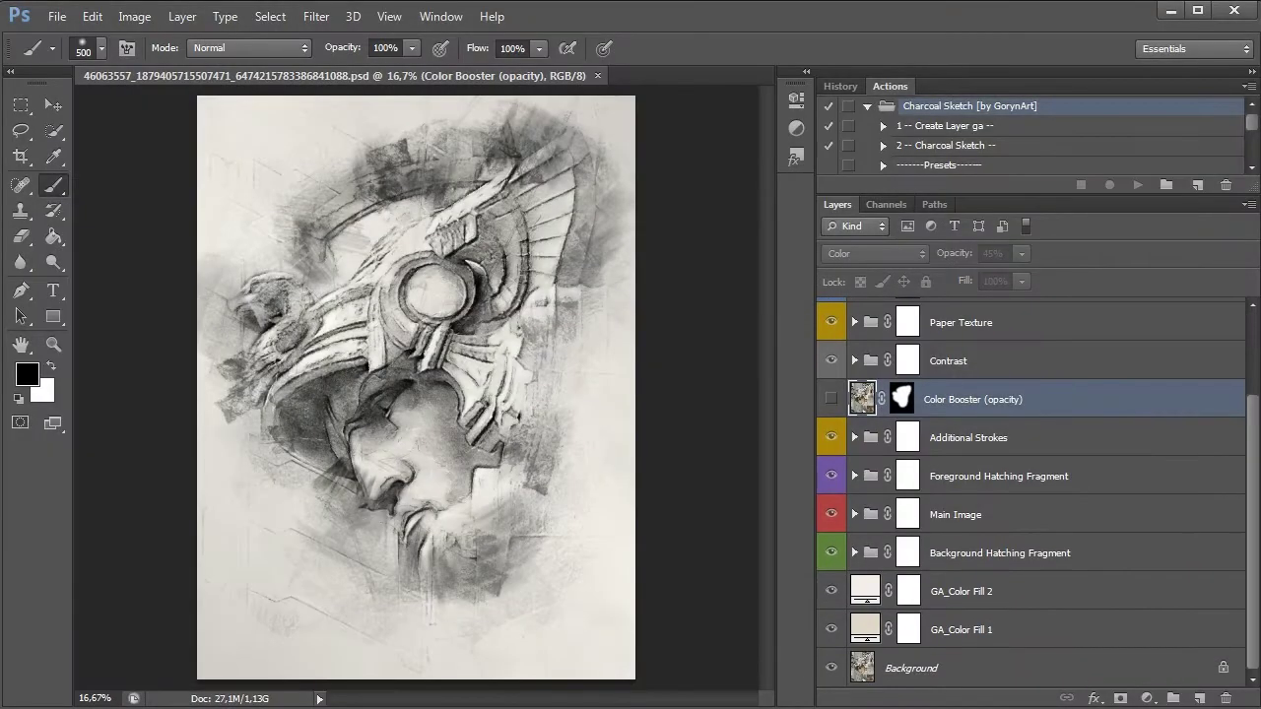
# Step: Toggle GA_Color Fill 2 and Background Hatching Fragment to compare, then expand the Fragment group
pyautogui.scroll(-3, 1044, 591)
pyautogui.click(1005, 607)
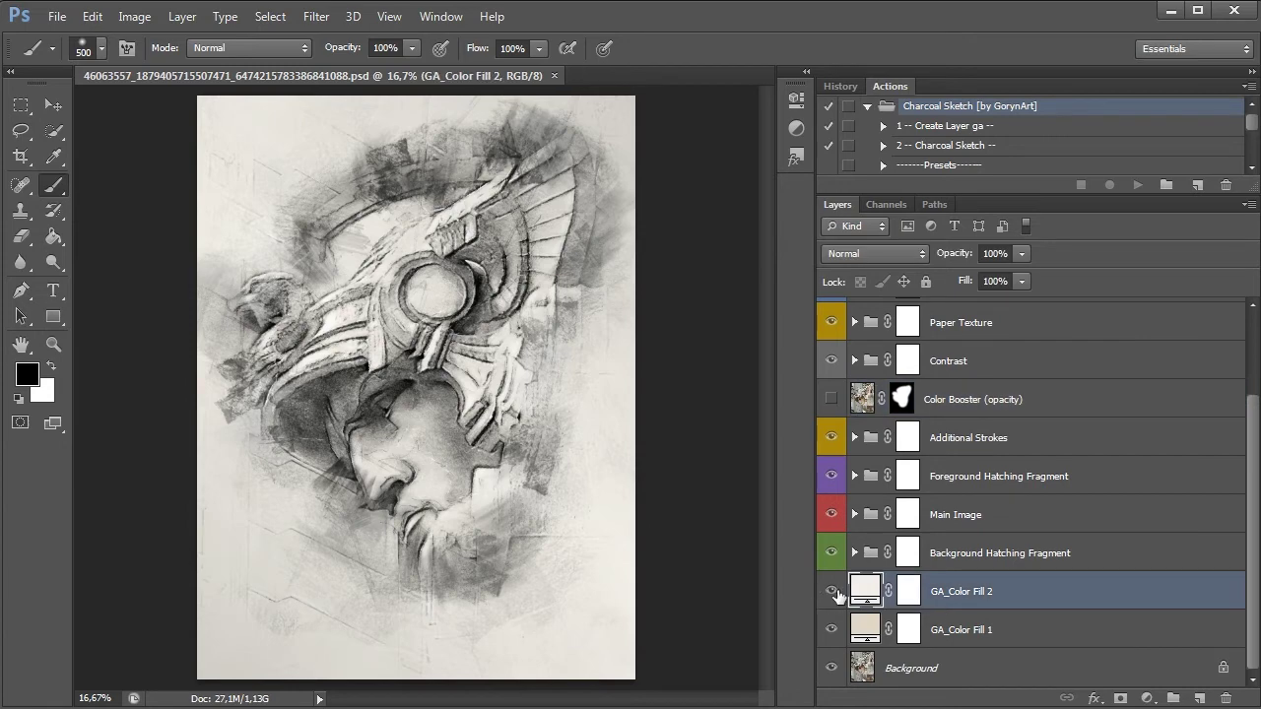
pyautogui.click(833, 593)
pyautogui.click(833, 593)
pyautogui.click(972, 558)
pyautogui.click(832, 553)
pyautogui.click(831, 554)
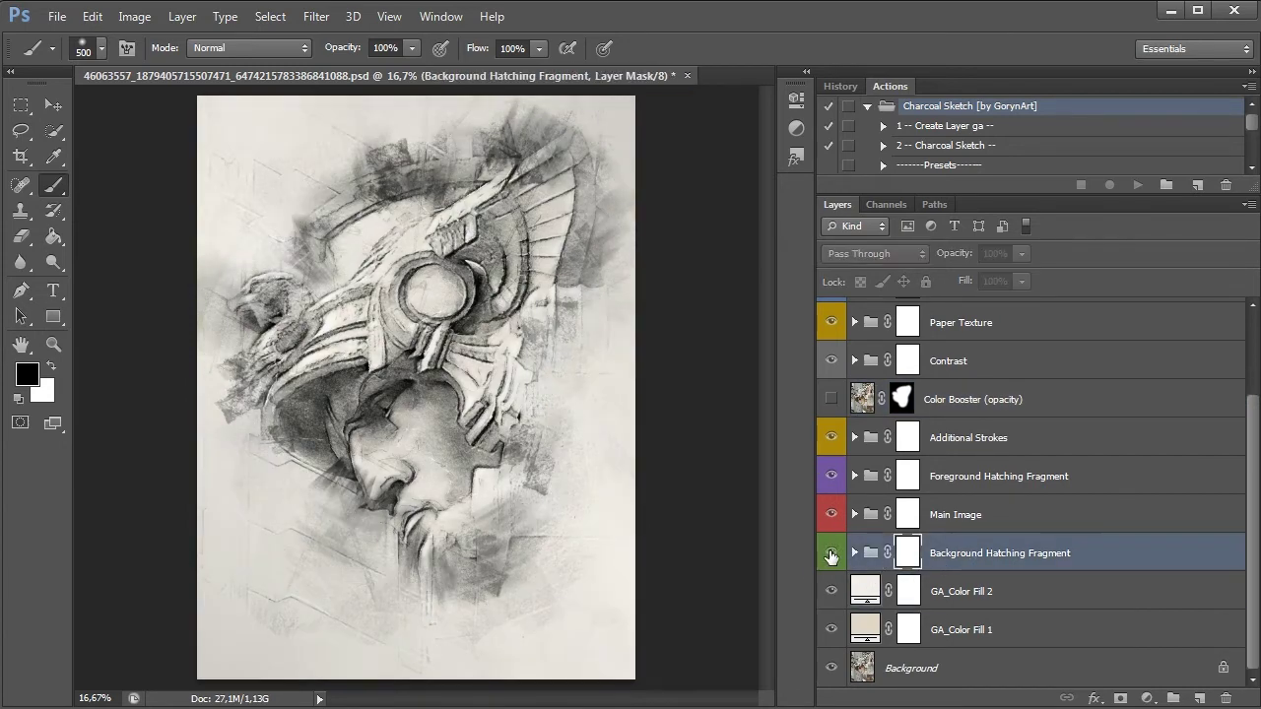
pyautogui.click(854, 553)
# Step: Expand Hatching Around Image and compare Hatching_back_around variants 1, 2 and 3
pyautogui.scroll(-1, 827, 513)
pyautogui.scroll(-2, 828, 513)
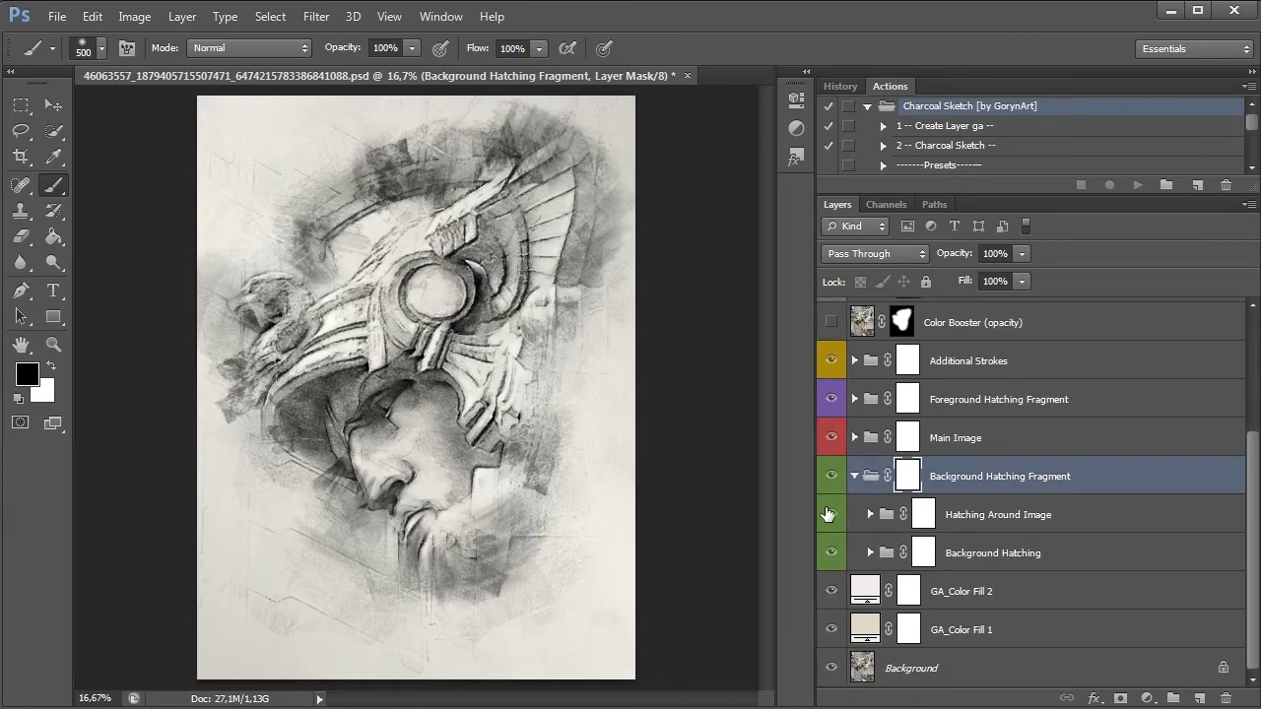
pyautogui.click(830, 513)
pyautogui.click(870, 515)
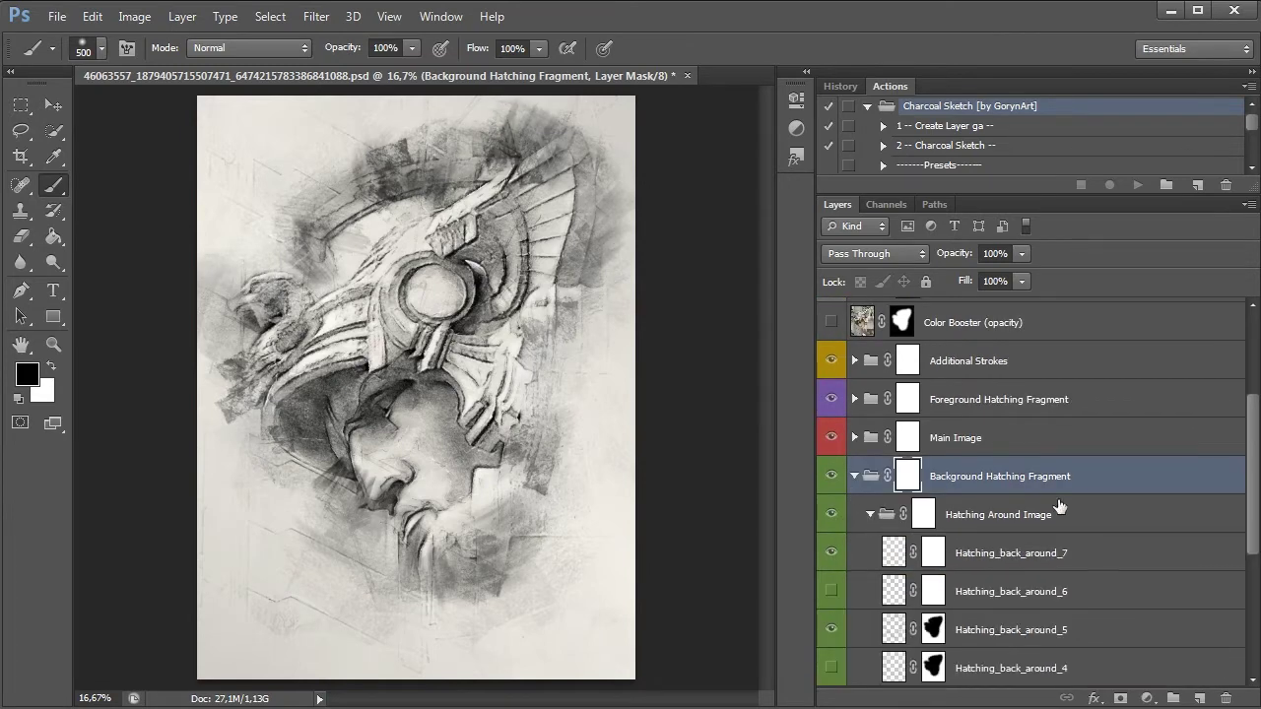
pyautogui.scroll(-3, 1059, 506)
pyautogui.click(832, 591)
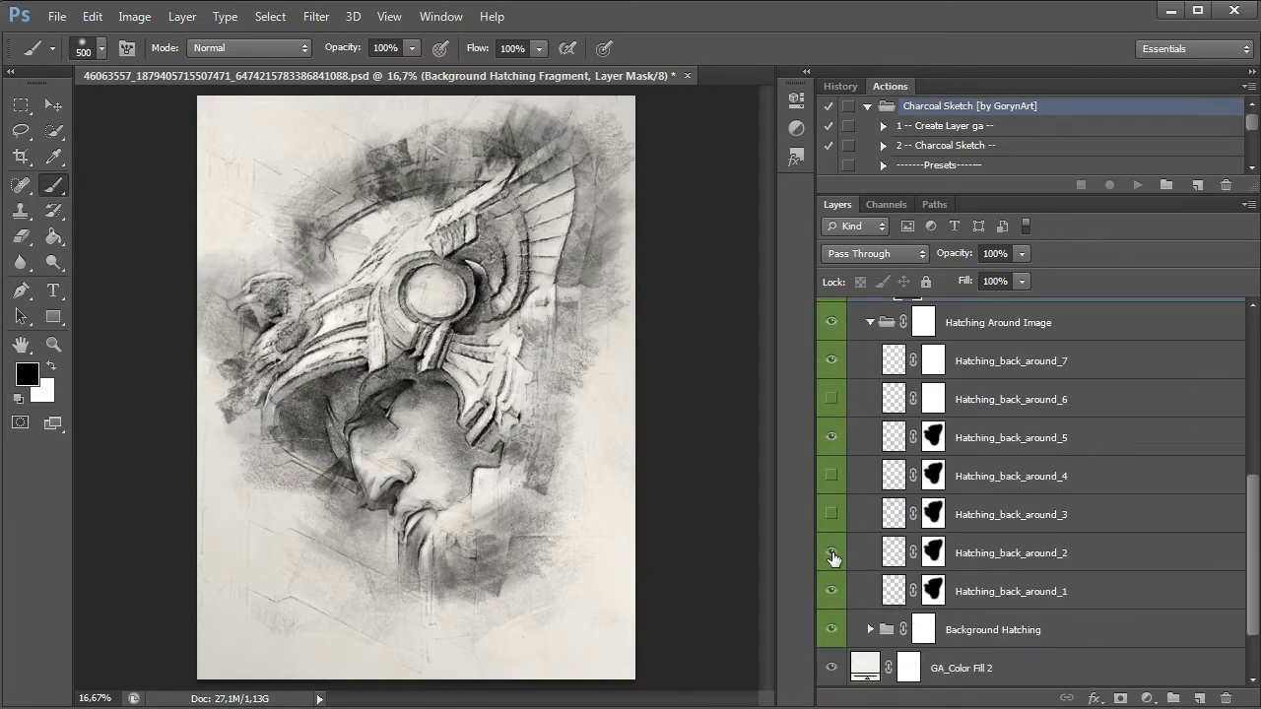
pyautogui.click(832, 553)
pyautogui.click(832, 514)
pyautogui.click(833, 553)
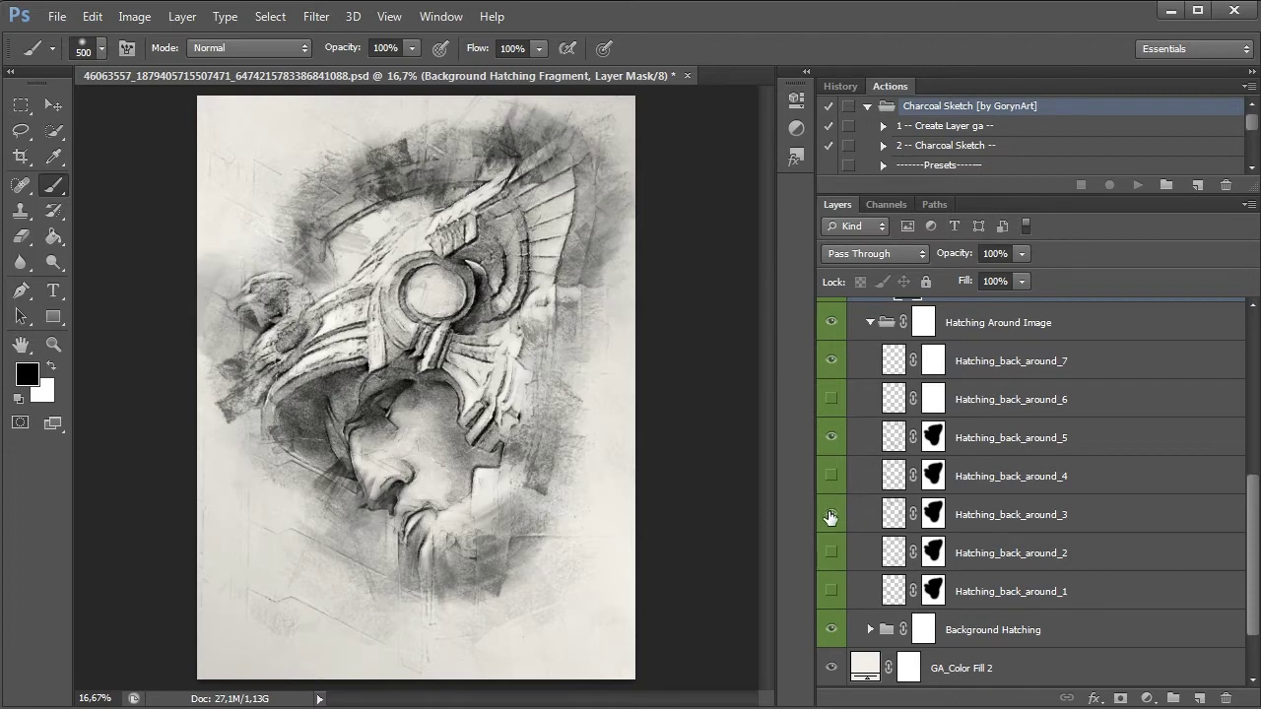
# Step: Compare variants 4 through 7 and keep only Hatching_back_around_5 visible, then collapse the group
pyautogui.click(831, 514)
pyautogui.click(831, 476)
pyautogui.click(830, 399)
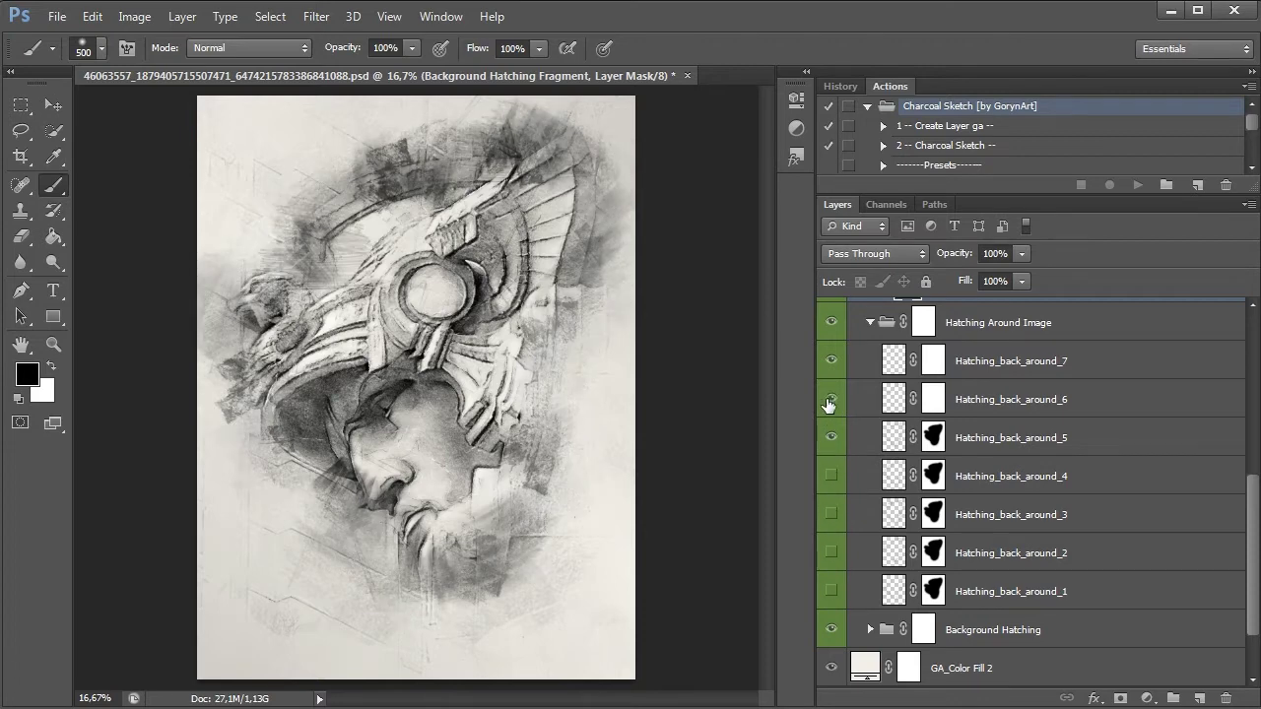
pyautogui.click(833, 434)
pyautogui.click(830, 361)
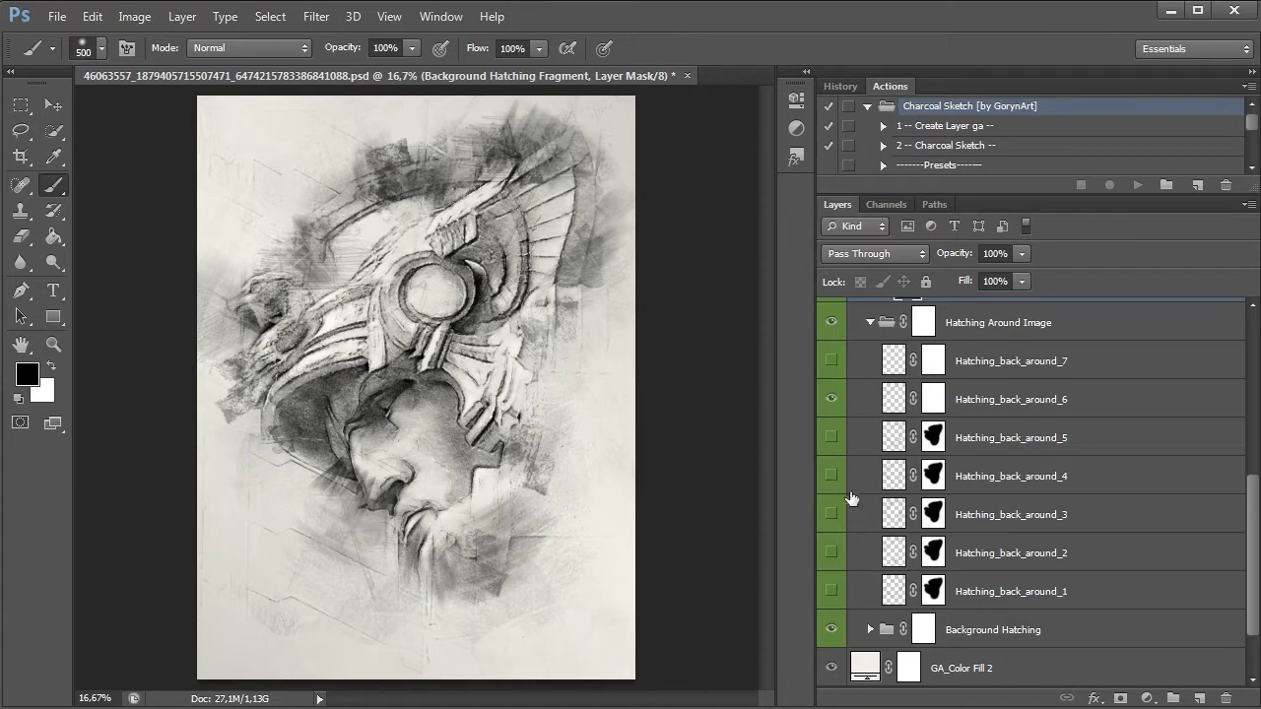
pyautogui.moveTo(830, 476)
pyautogui.mouseDown()
pyautogui.moveTo(830, 552)
pyautogui.moveTo(833, 448)
pyautogui.mouseUp()
pyautogui.click(832, 591)
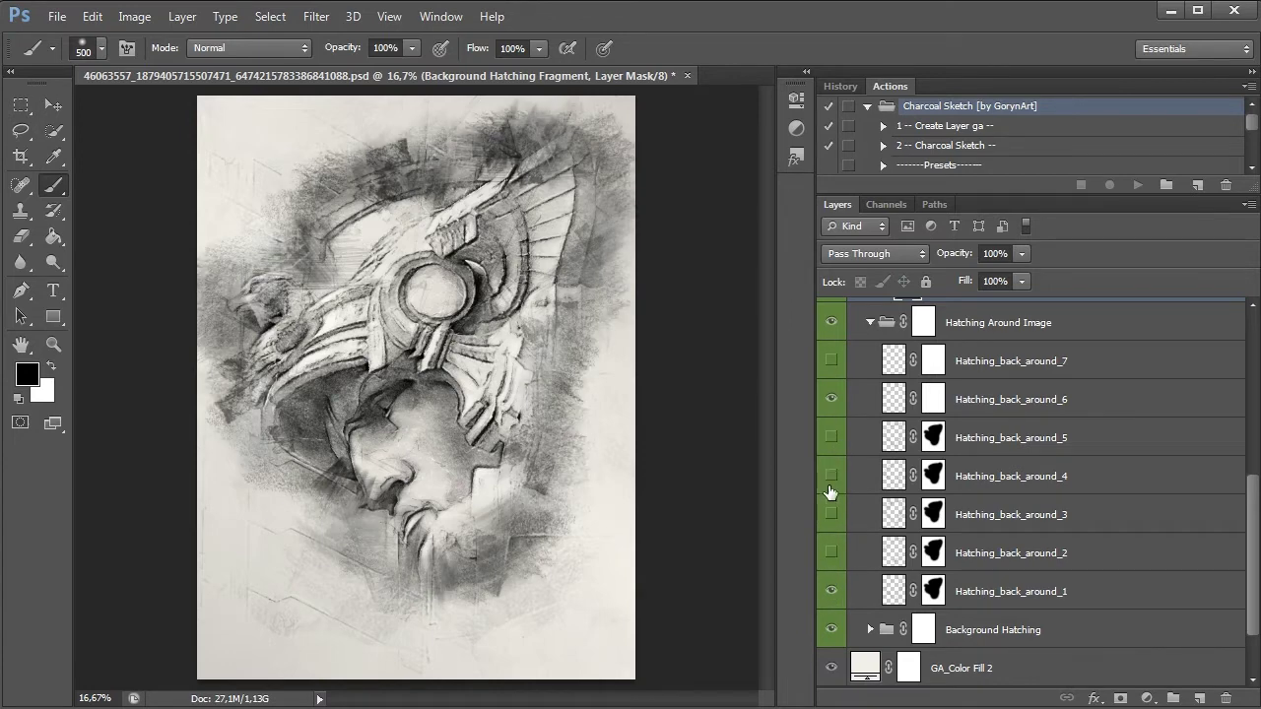
pyautogui.click(832, 440)
pyautogui.click(831, 399)
pyautogui.click(831, 591)
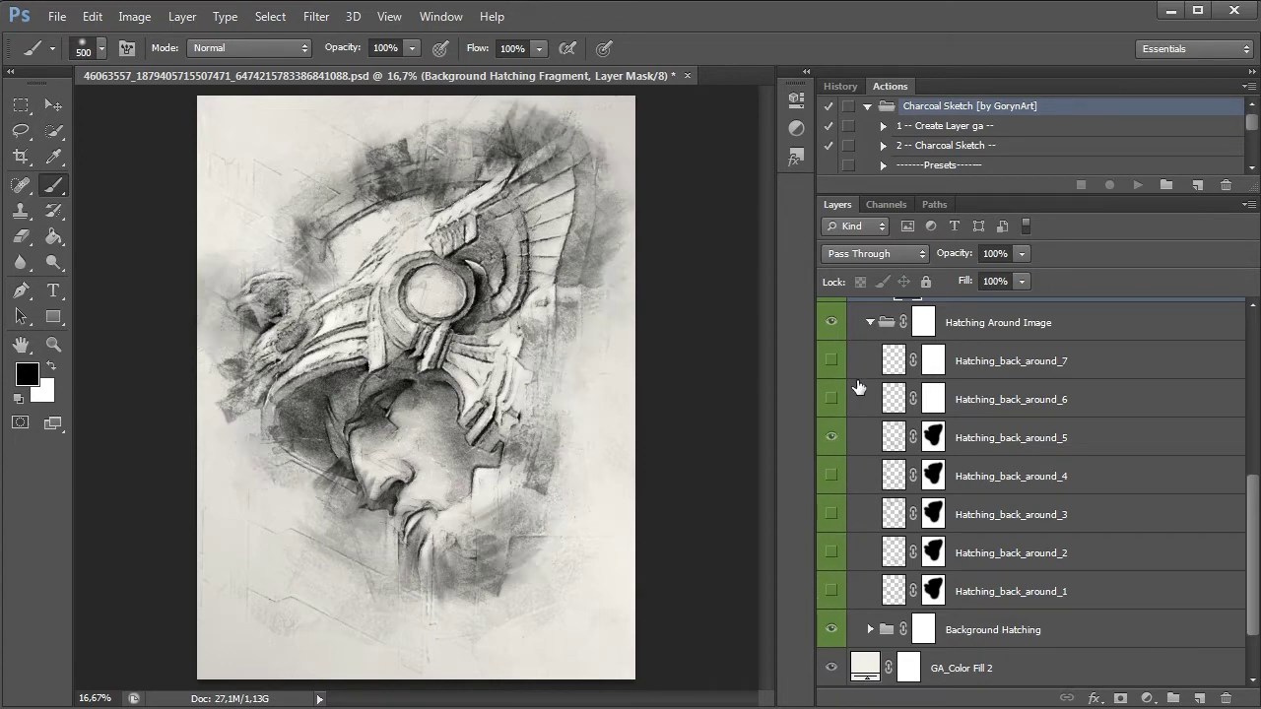
pyautogui.click(871, 323)
# Step: Expand Background Hatching and preview Background_Hatching_1 through 4 one at a time
pyautogui.click(875, 554)
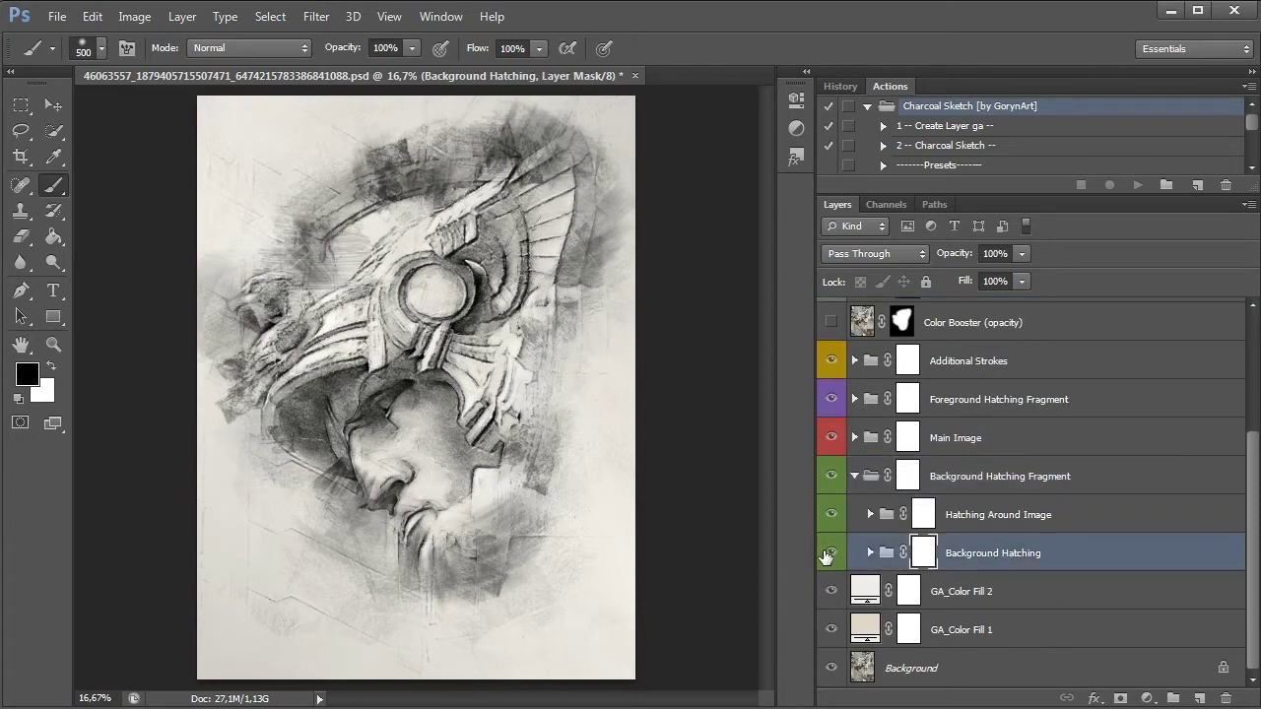
pyautogui.click(828, 555)
pyautogui.click(871, 553)
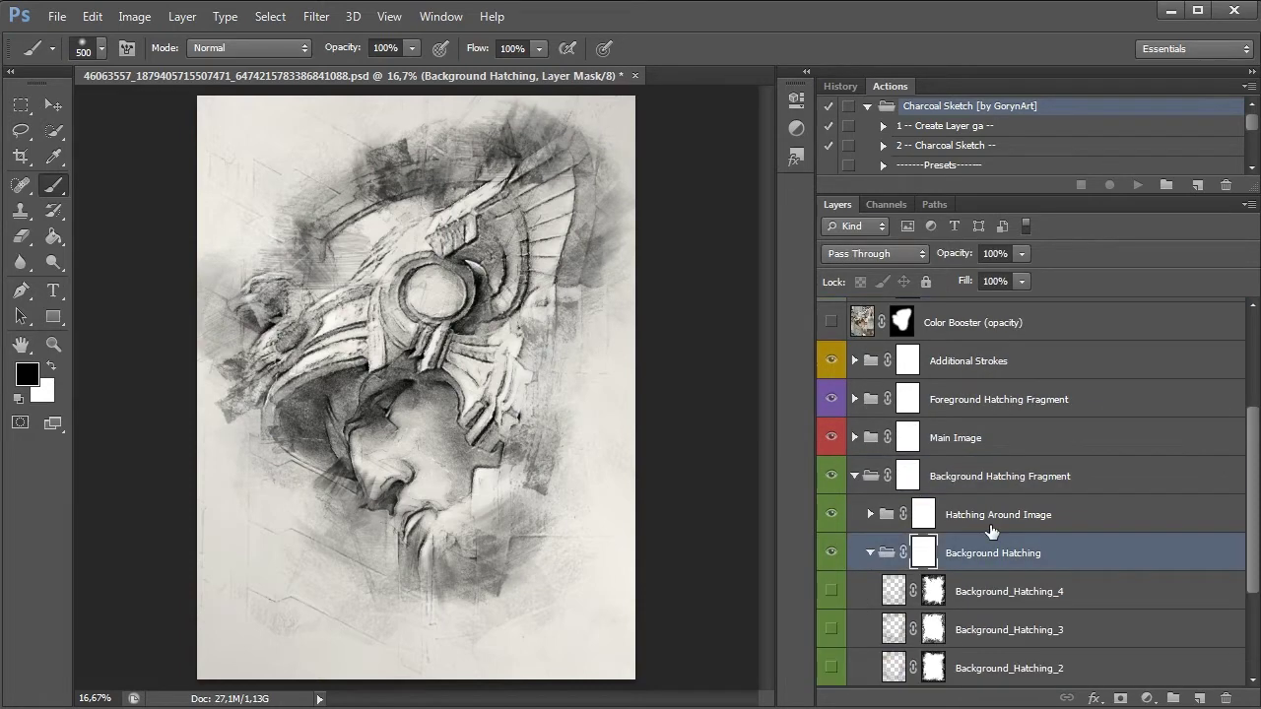
pyautogui.click(831, 554)
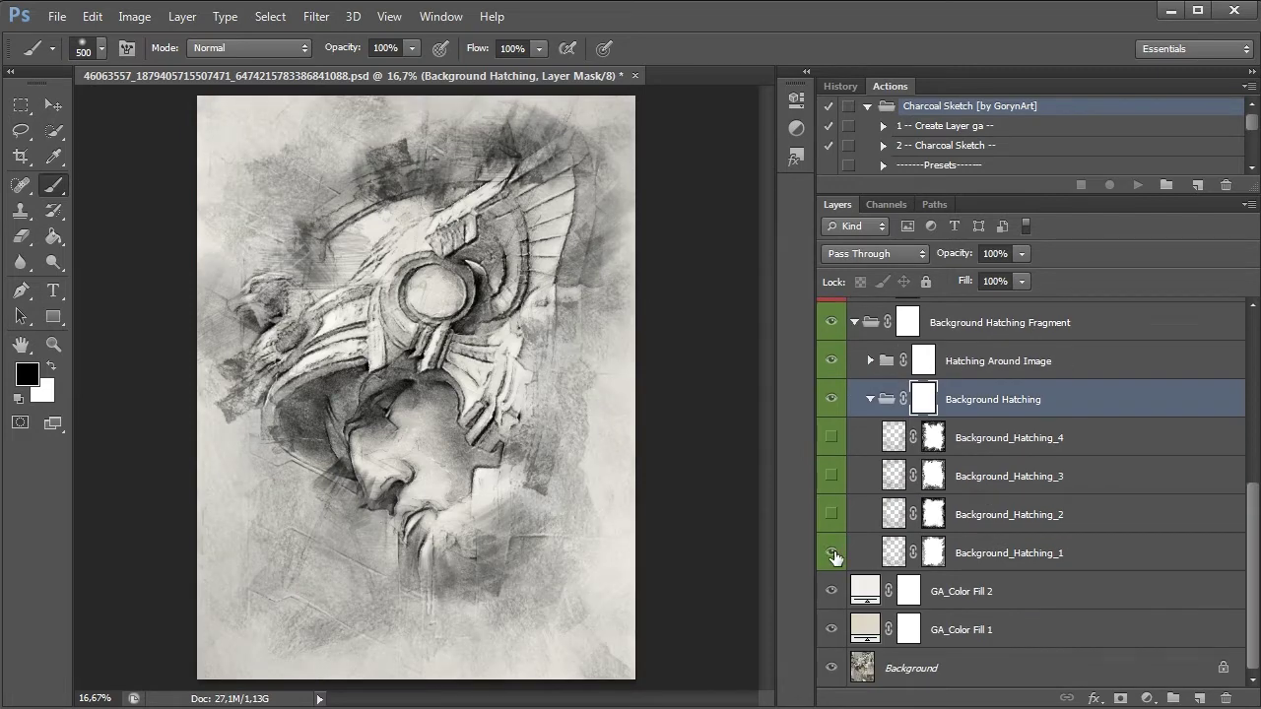
pyautogui.click(831, 553)
pyautogui.click(830, 514)
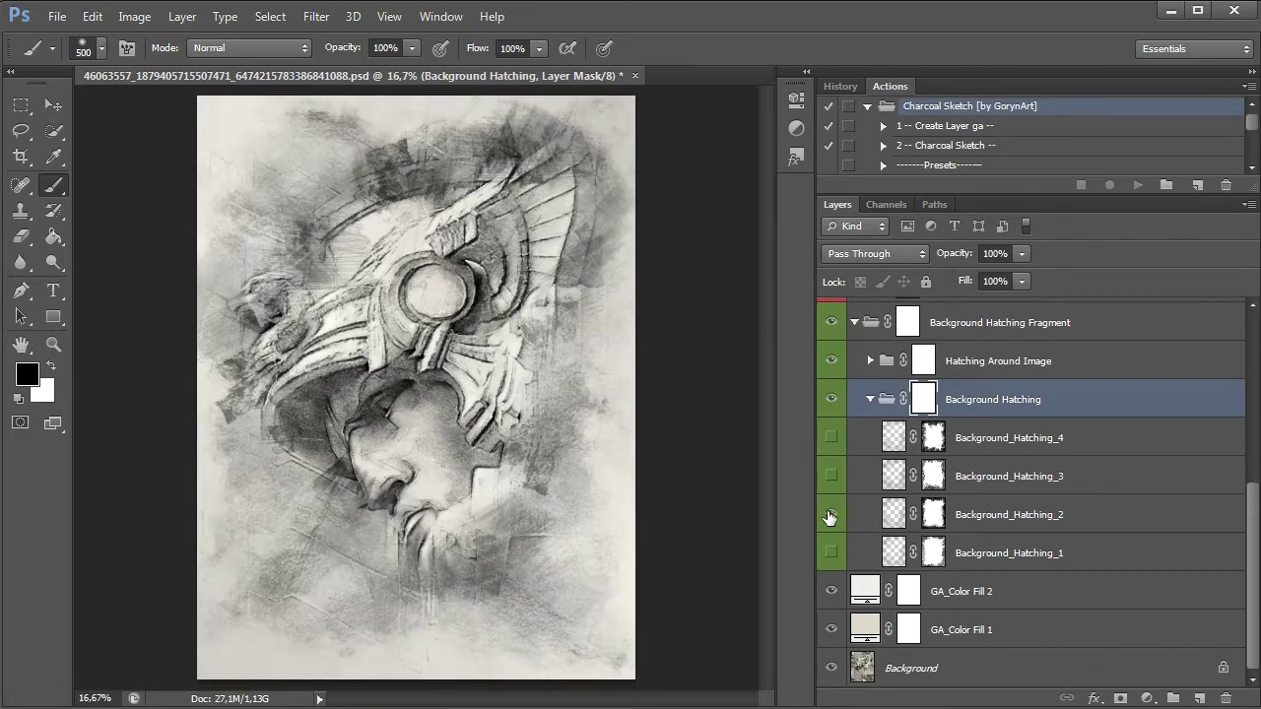
pyautogui.click(831, 514)
pyautogui.click(832, 476)
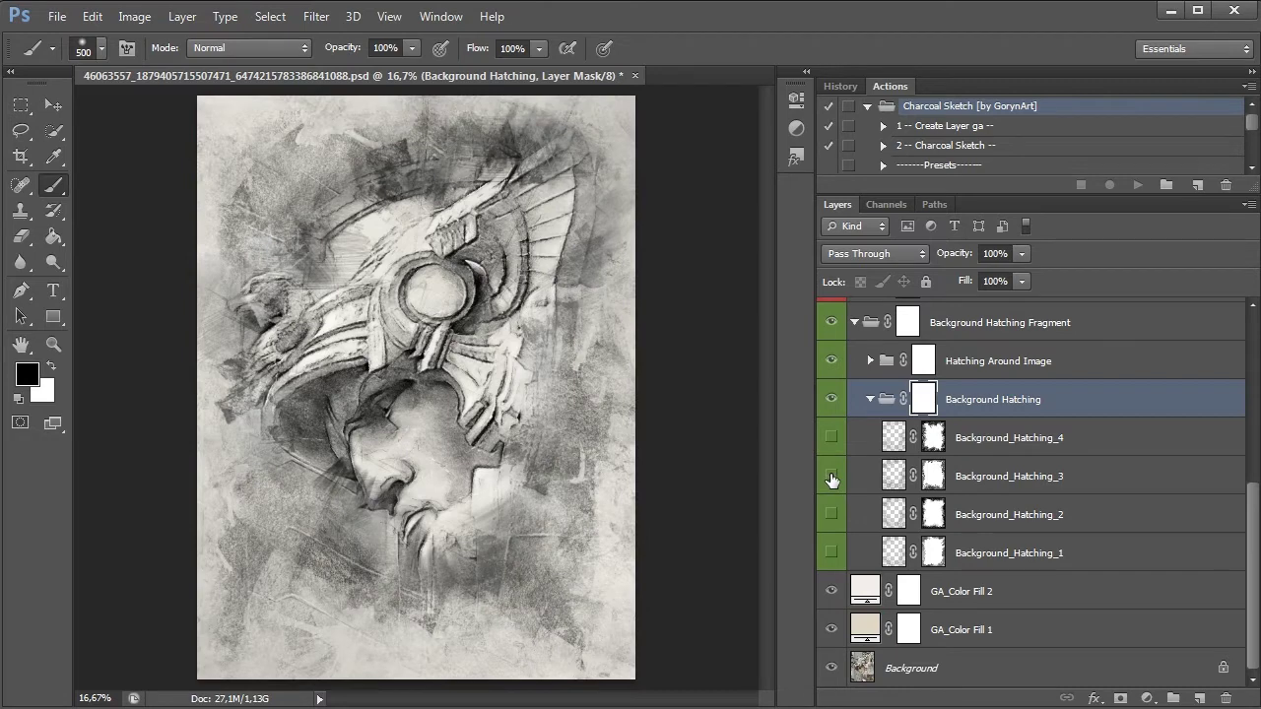
pyautogui.click(832, 476)
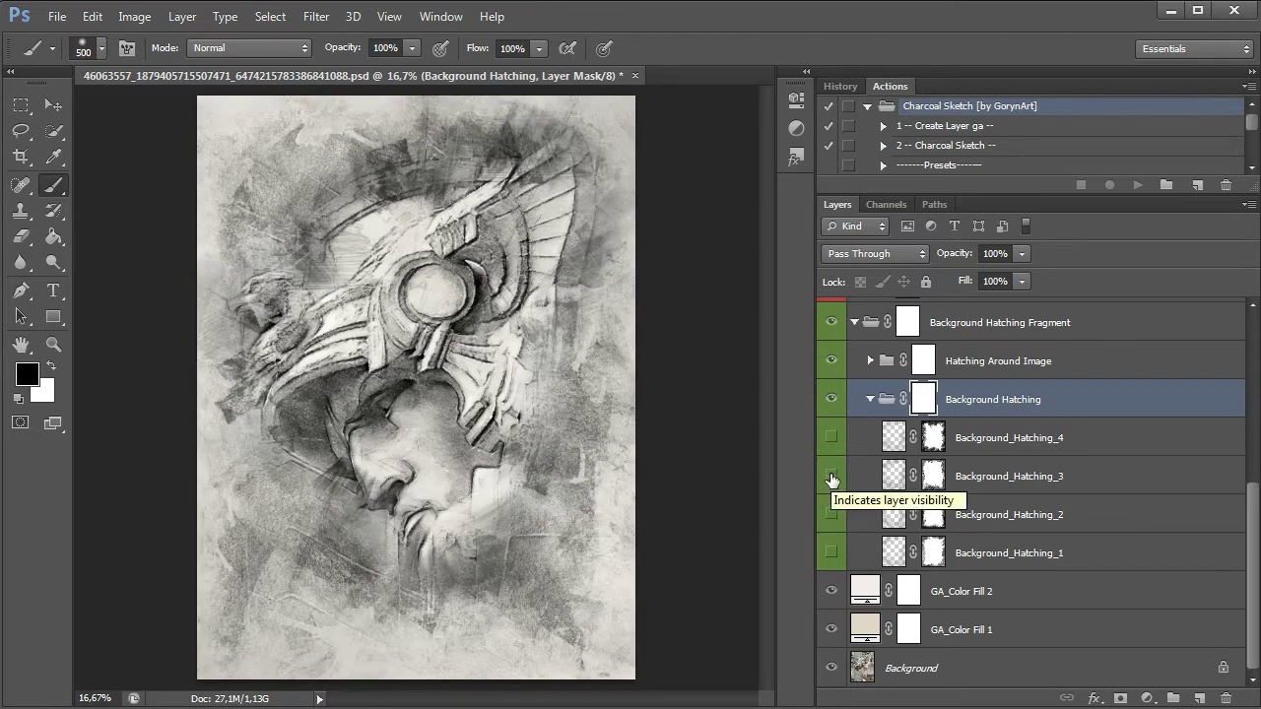
pyautogui.click(831, 476)
pyautogui.click(831, 437)
pyautogui.click(830, 437)
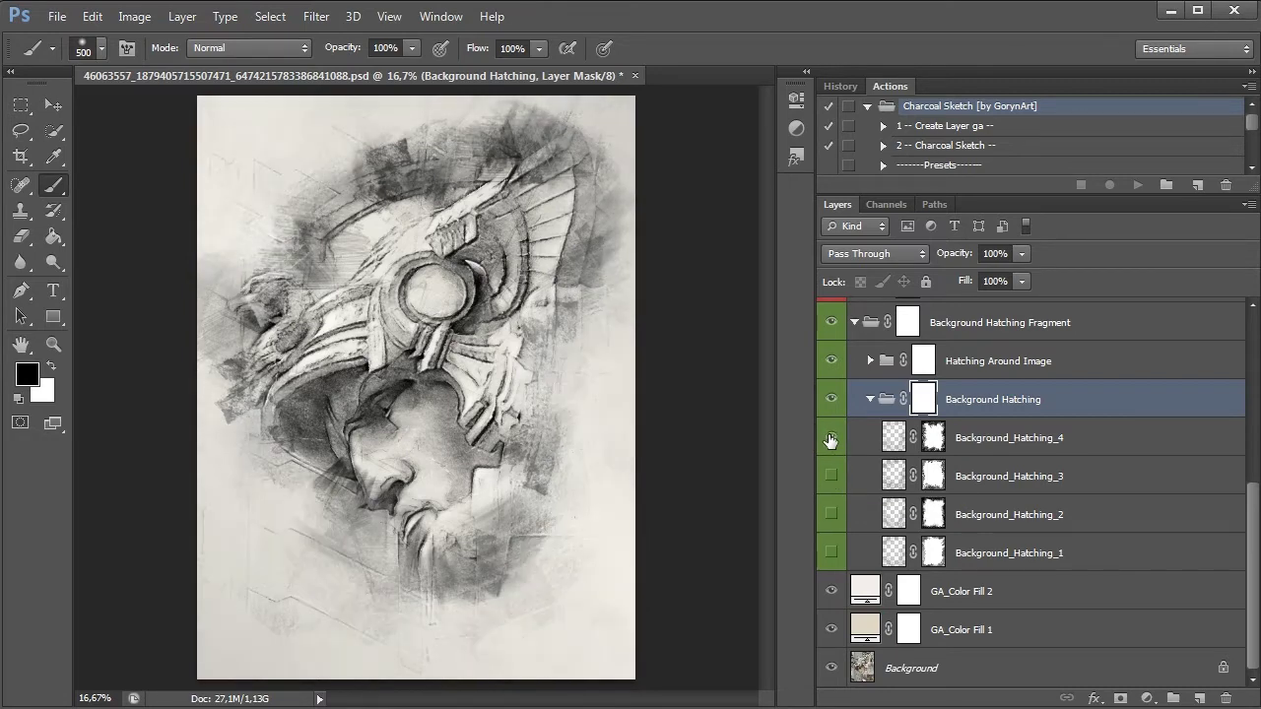
# Step: Try Background_Hatching combinations, then hide all four layers and collapse both hatching groups
pyautogui.click(830, 514)
pyautogui.click(830, 553)
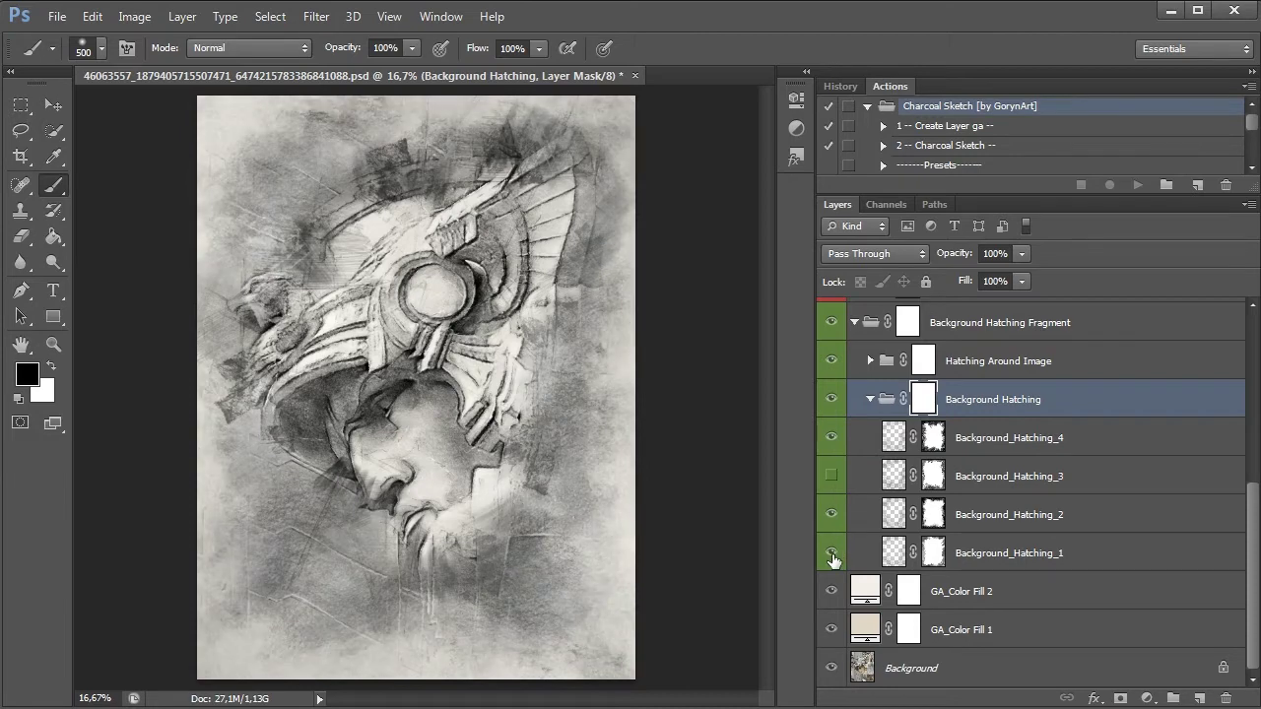
pyautogui.click(831, 399)
pyautogui.click(830, 553)
pyautogui.click(830, 514)
pyautogui.click(830, 437)
pyautogui.click(830, 476)
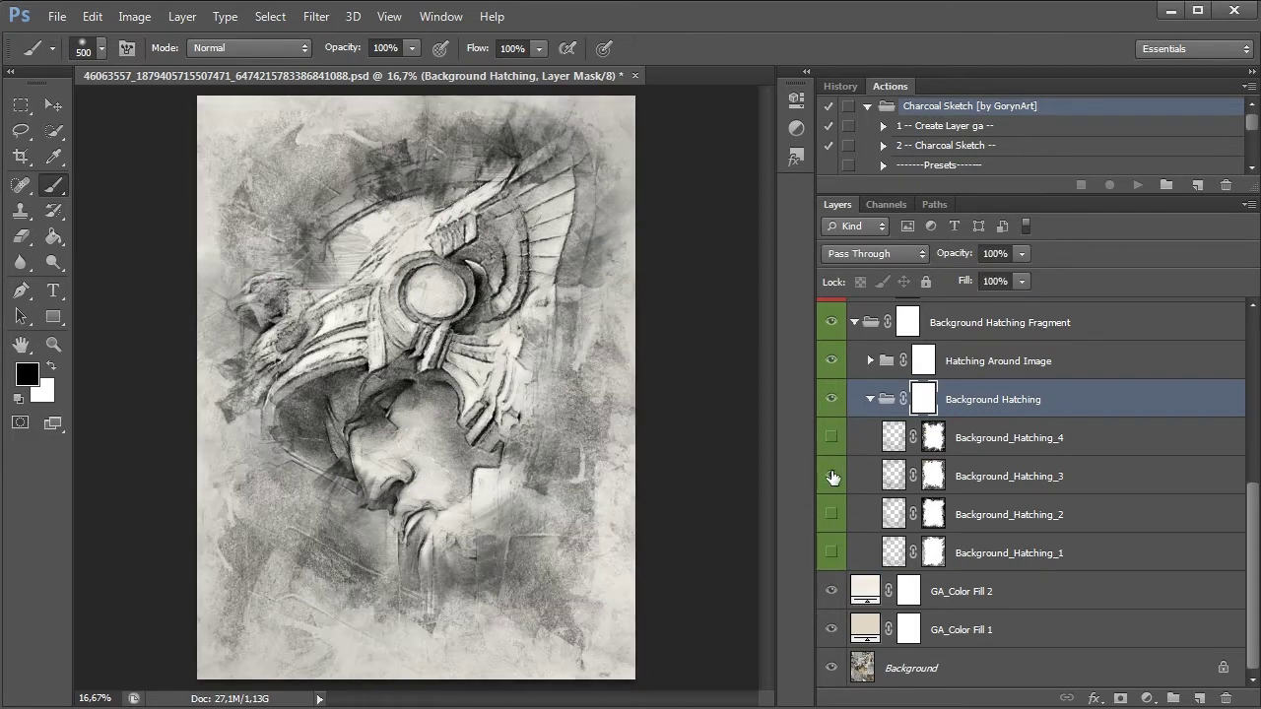
pyautogui.click(830, 399)
pyautogui.click(830, 399)
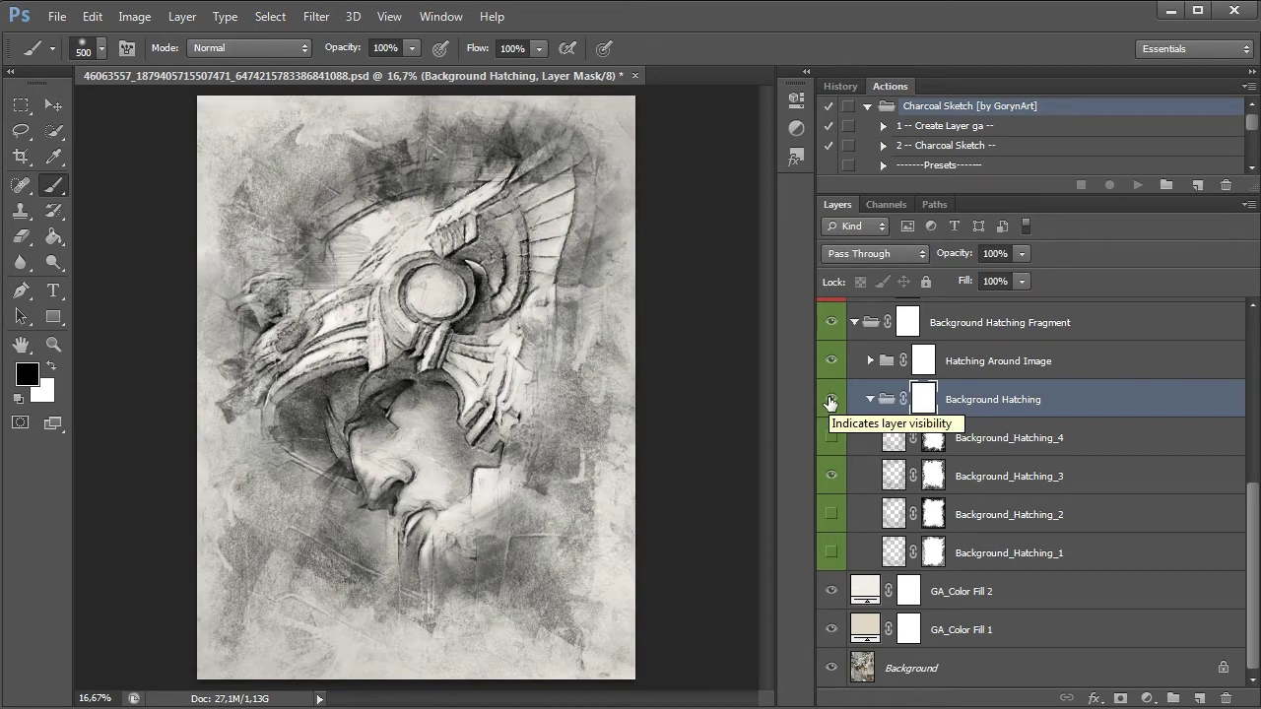
pyautogui.click(830, 476)
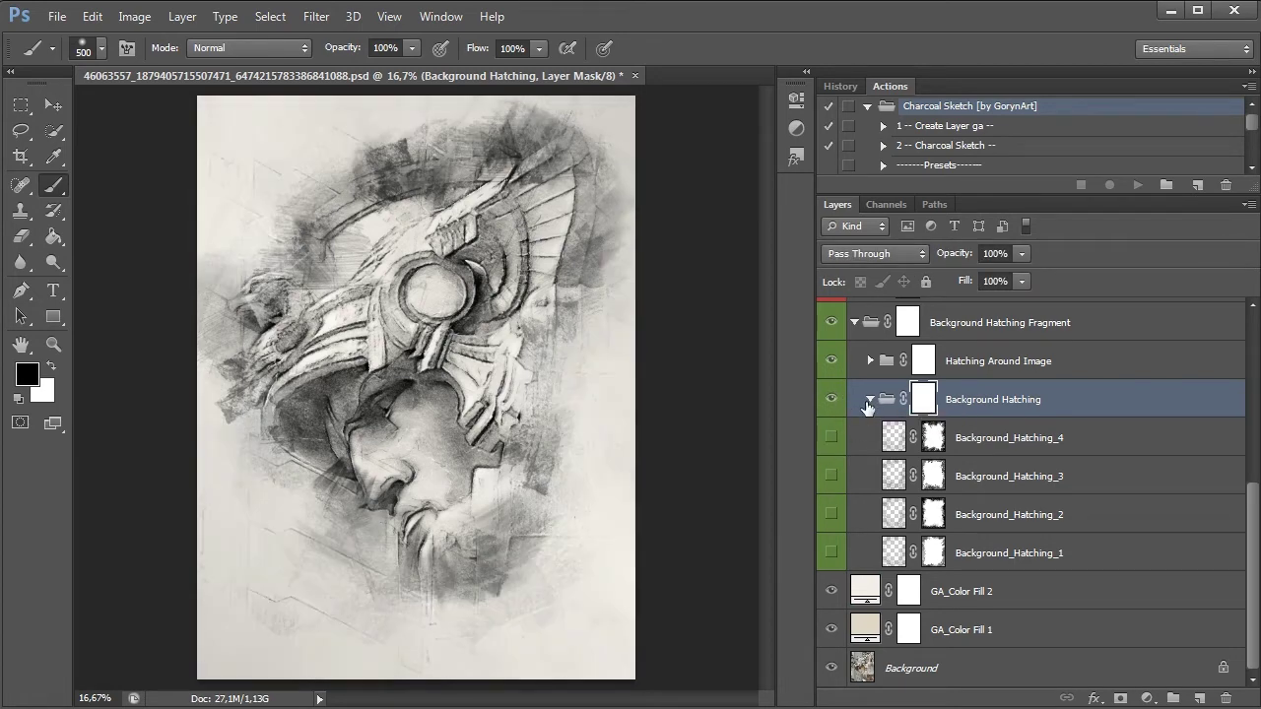
pyautogui.click(870, 399)
pyautogui.click(855, 477)
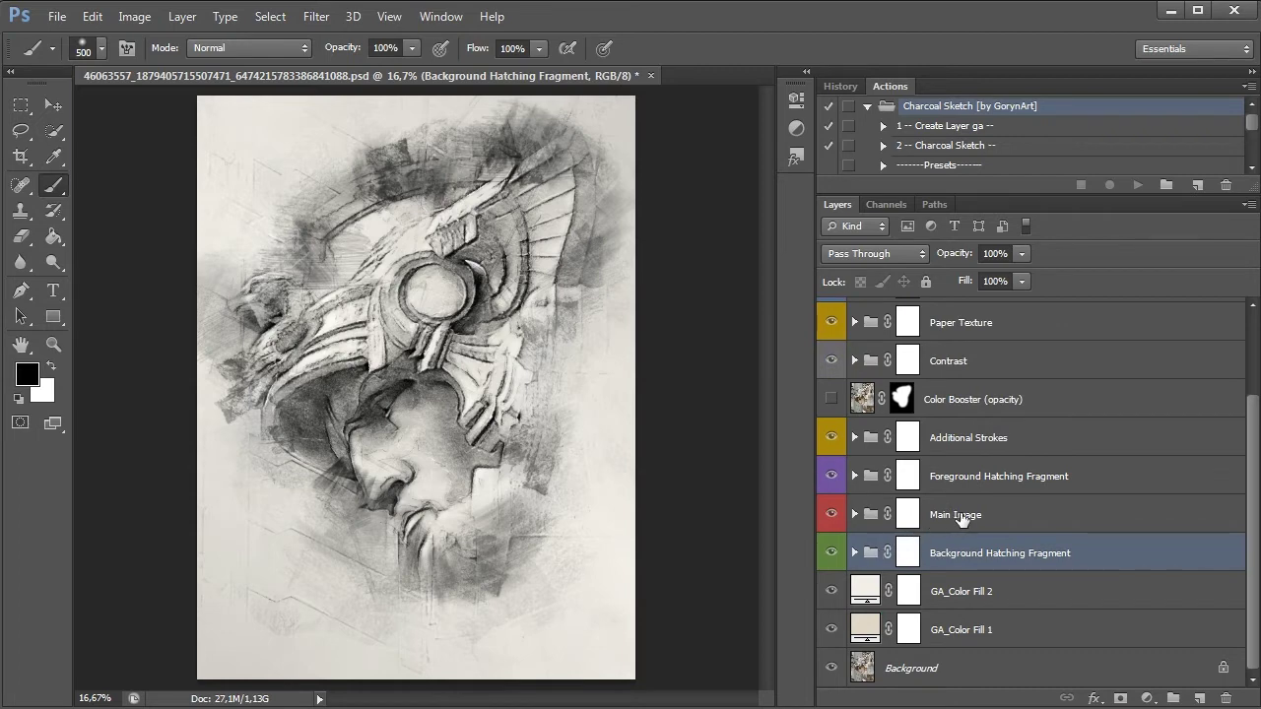
# Step: Expand Main Image and compare the sketch with the Lines group hidden and shown
pyautogui.click(960, 515)
pyautogui.click(832, 514)
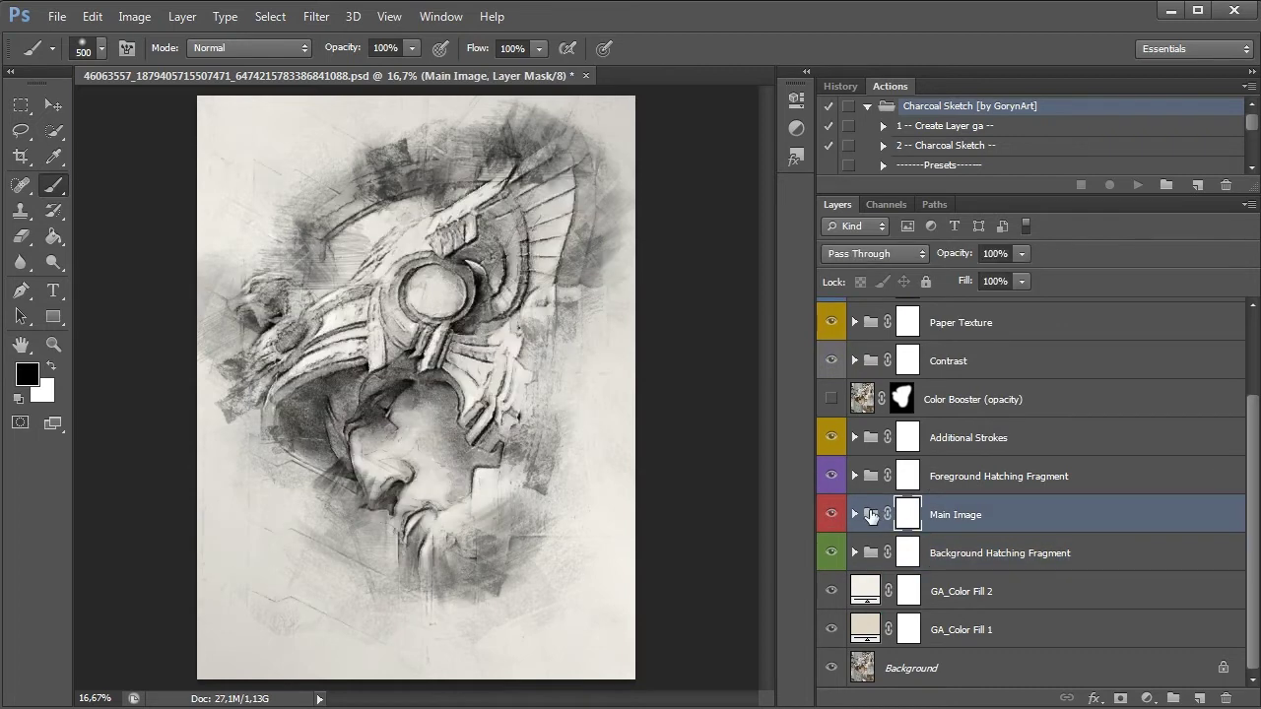
pyautogui.click(855, 514)
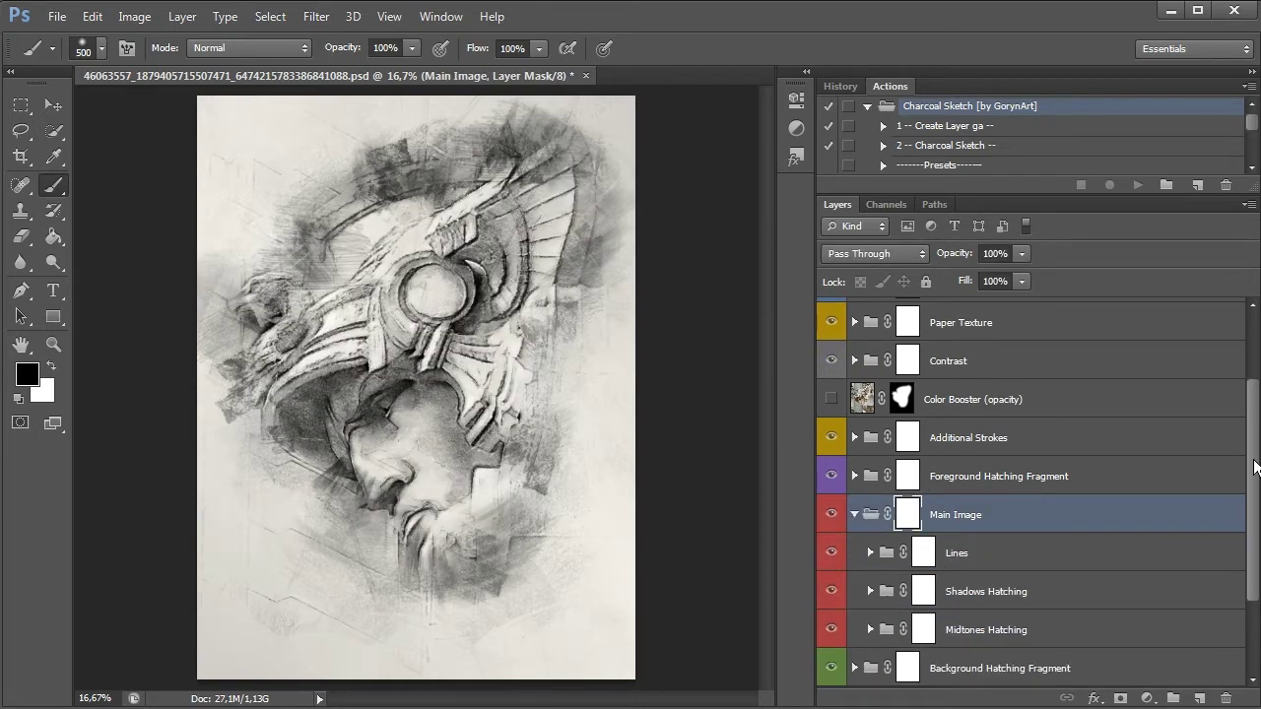
pyautogui.scroll(-3, 1256, 465)
pyautogui.click(889, 439)
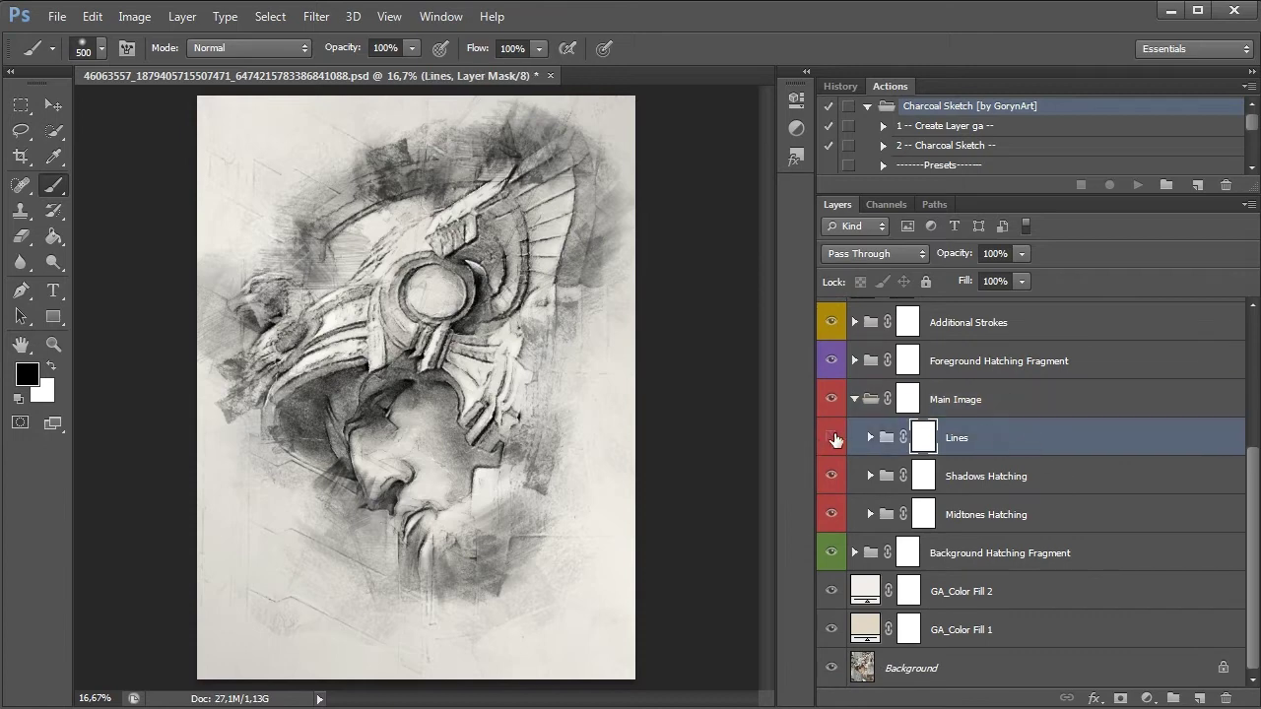
pyautogui.click(834, 440)
pyautogui.click(833, 440)
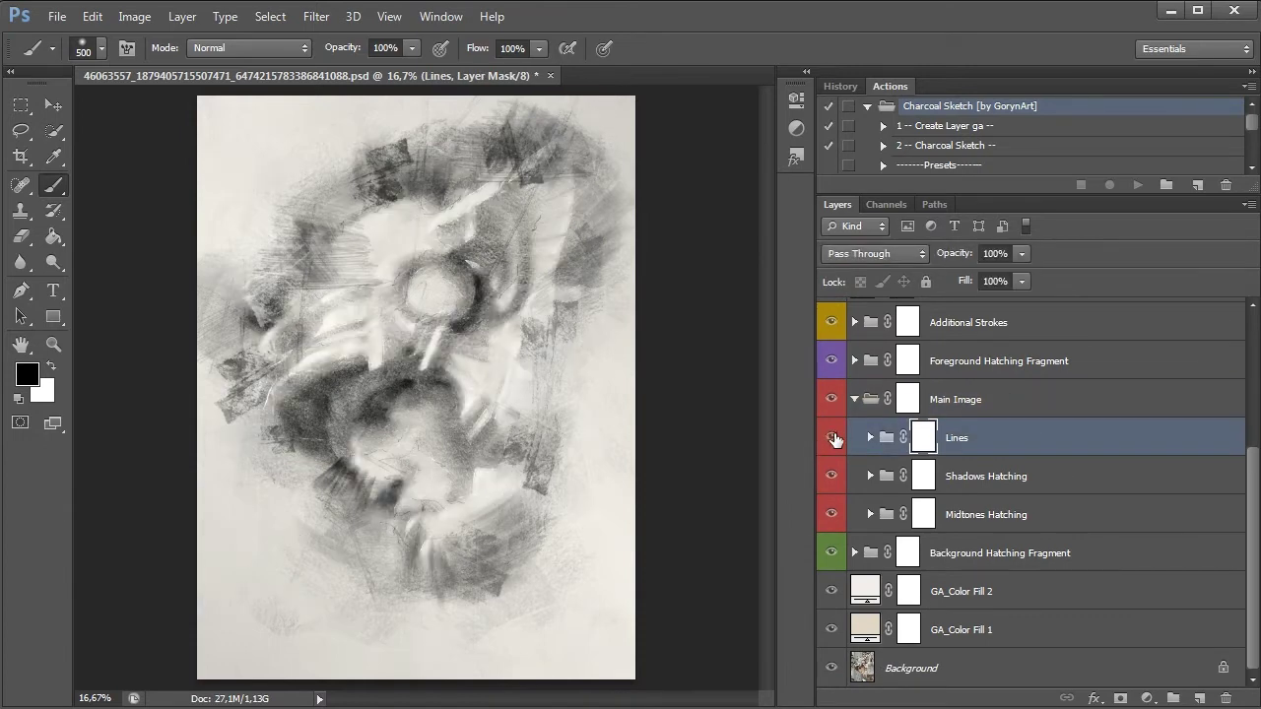
pyautogui.click(833, 440)
pyautogui.scroll(-2, 917, 448)
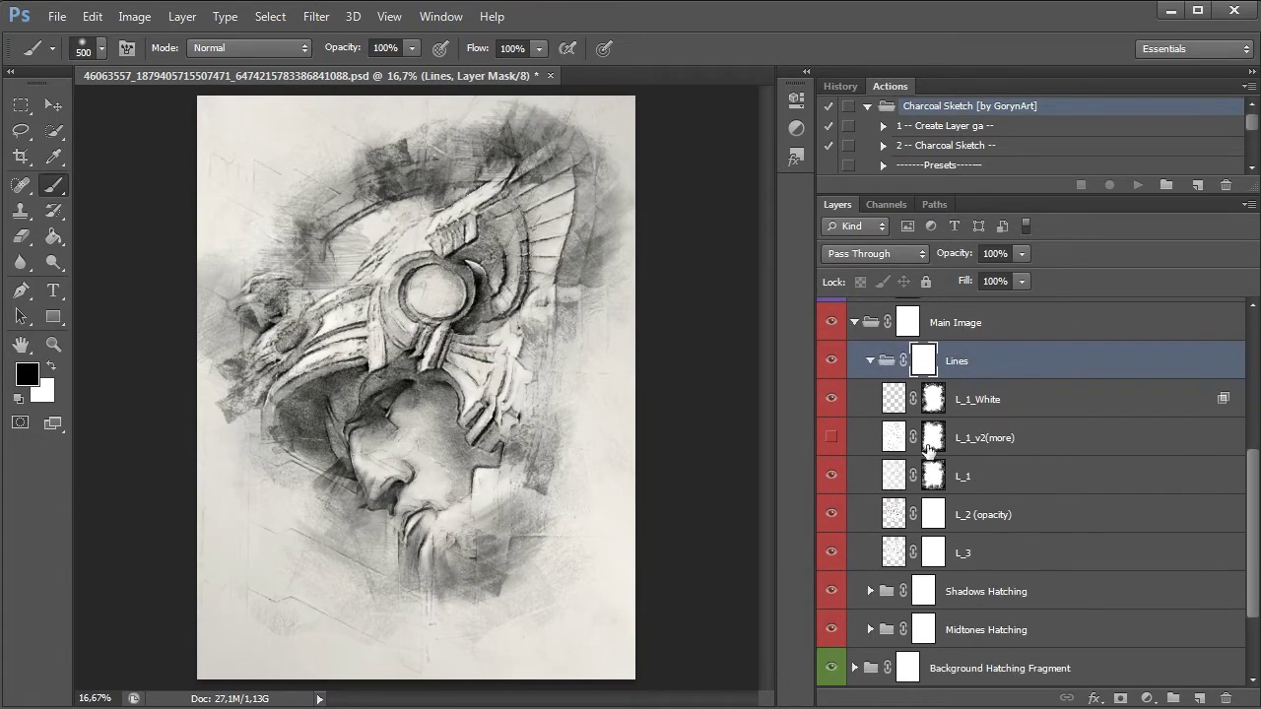
# Step: Hide the L_1_v2(more), L_1_White and L_1 line layers, keeping L_2 (opacity) and L_3 visible
pyautogui.click(832, 437)
pyautogui.moveTo(836, 399); pyautogui.dragTo(830, 559)
pyautogui.click(832, 550)
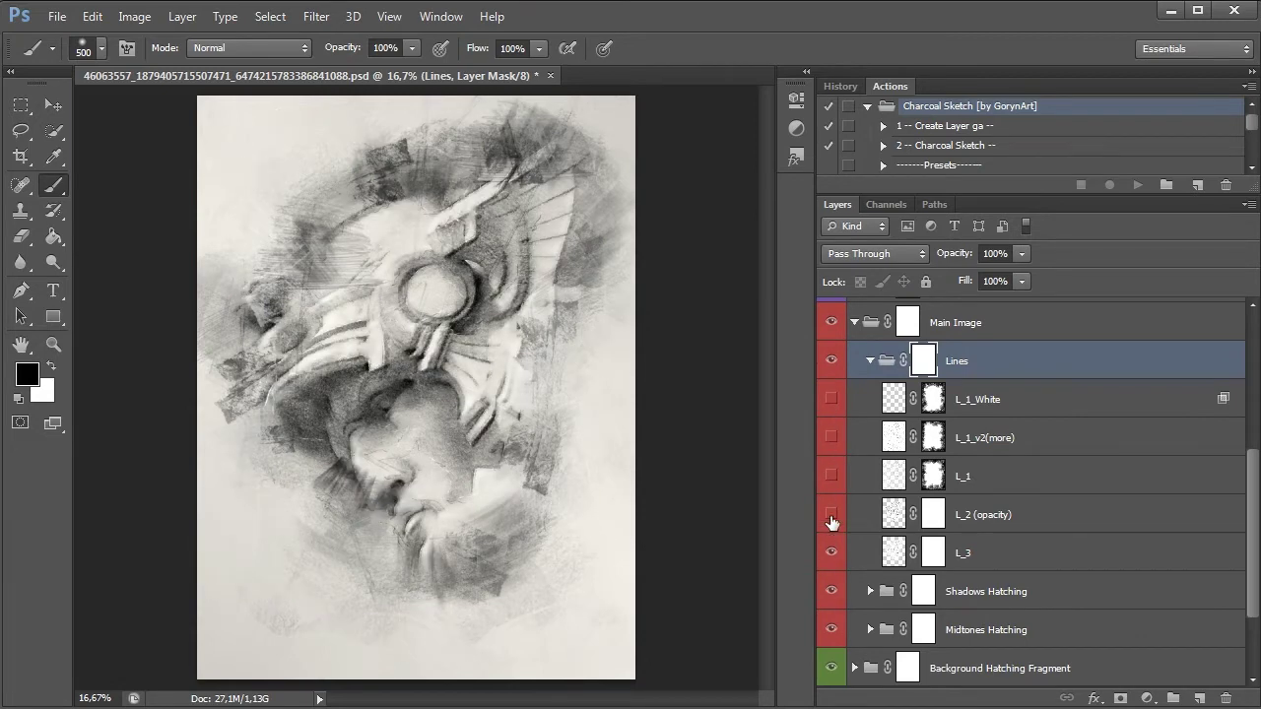
pyautogui.click(985, 520)
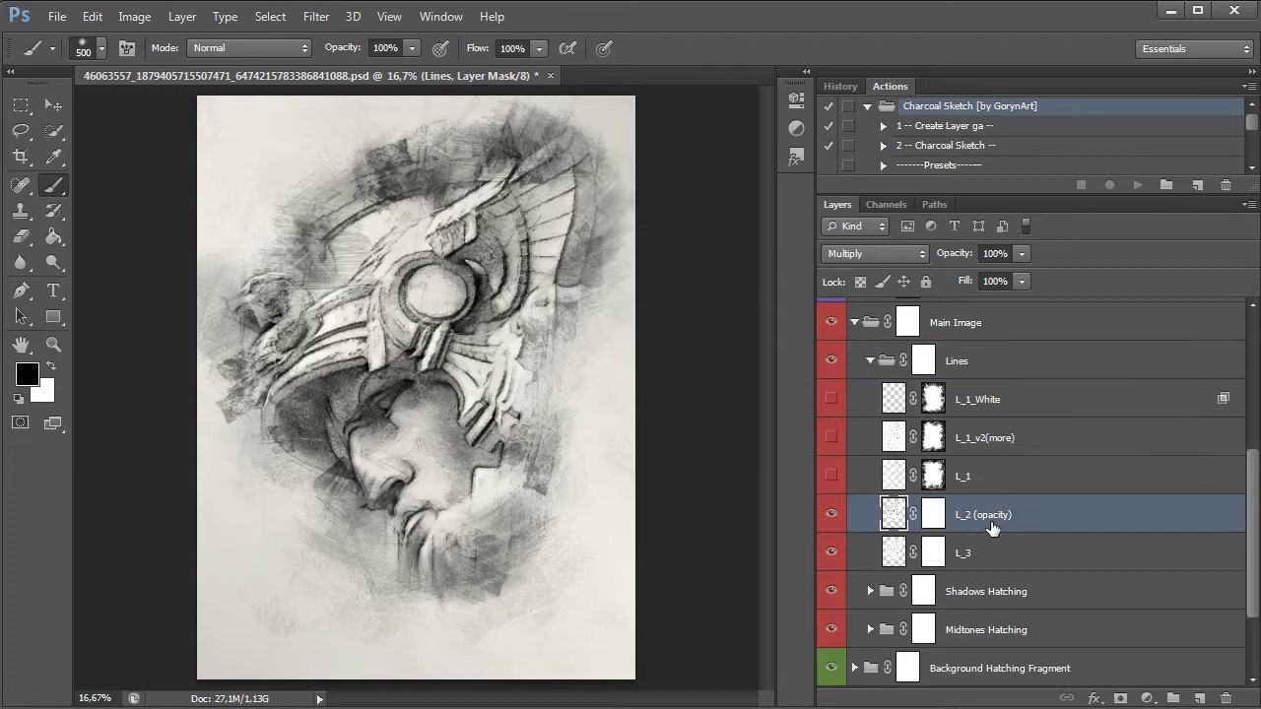
pyautogui.click(1019, 258)
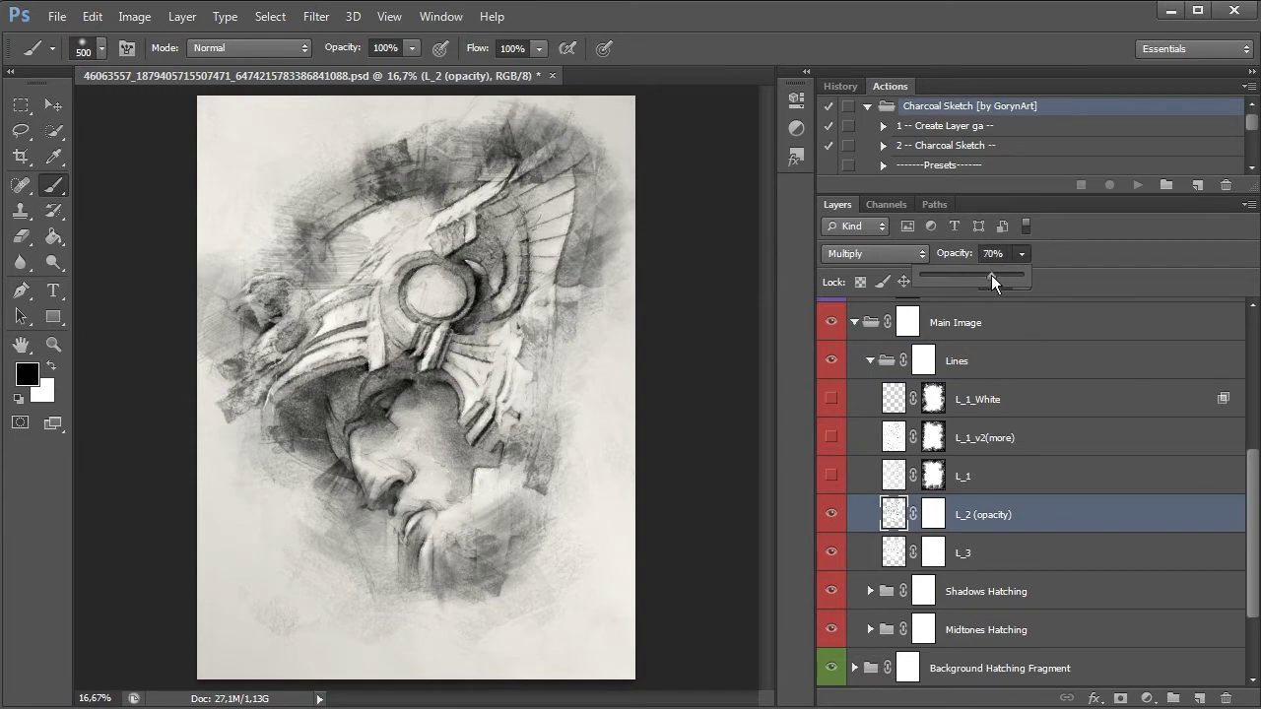
# Step: Compare the sketch with the L_1 and L_1_v2(more) line layers shown and hidden
pyautogui.click(855, 492)
pyautogui.click(831, 476)
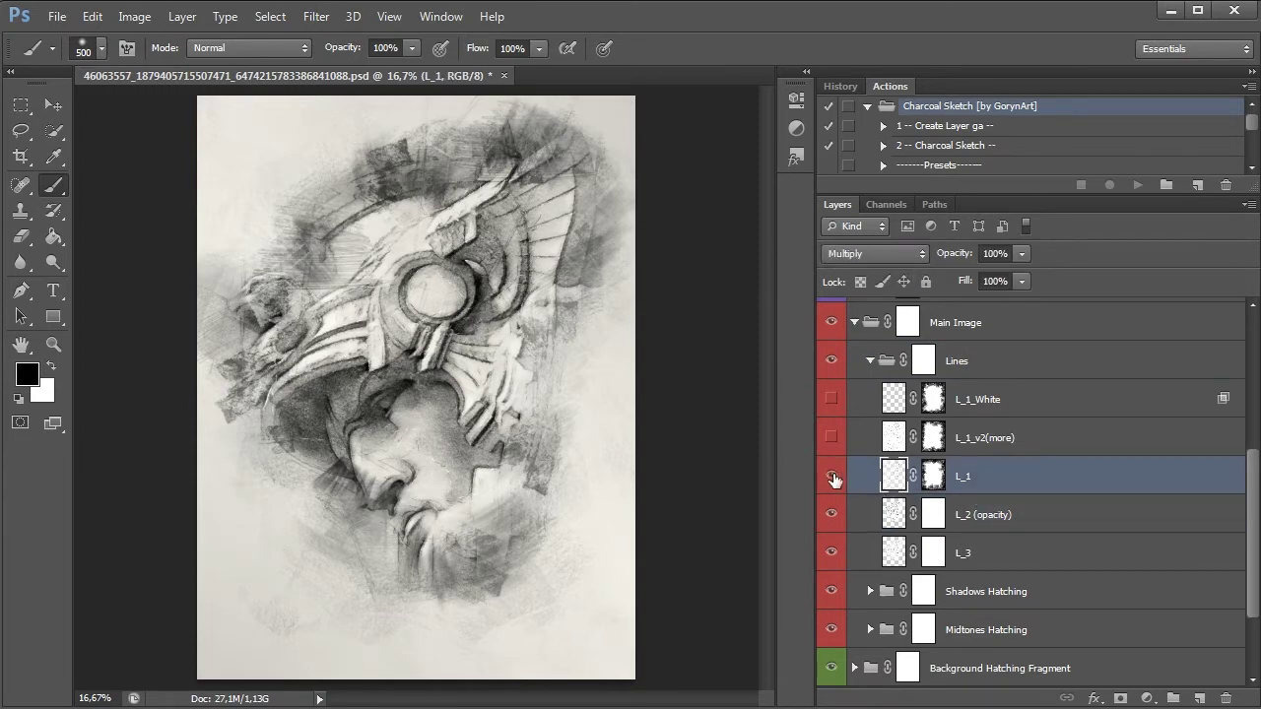
pyautogui.click(831, 477)
pyautogui.click(831, 477)
pyautogui.click(831, 437)
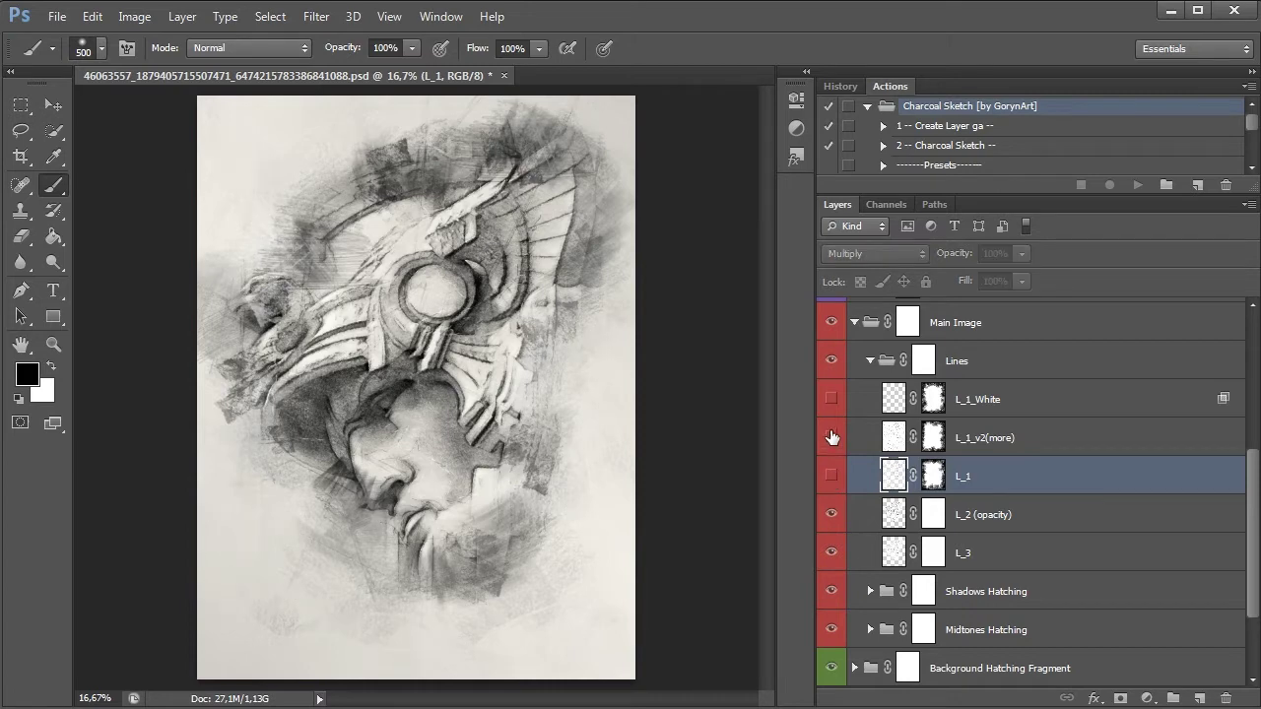
pyautogui.click(991, 442)
pyautogui.click(831, 437)
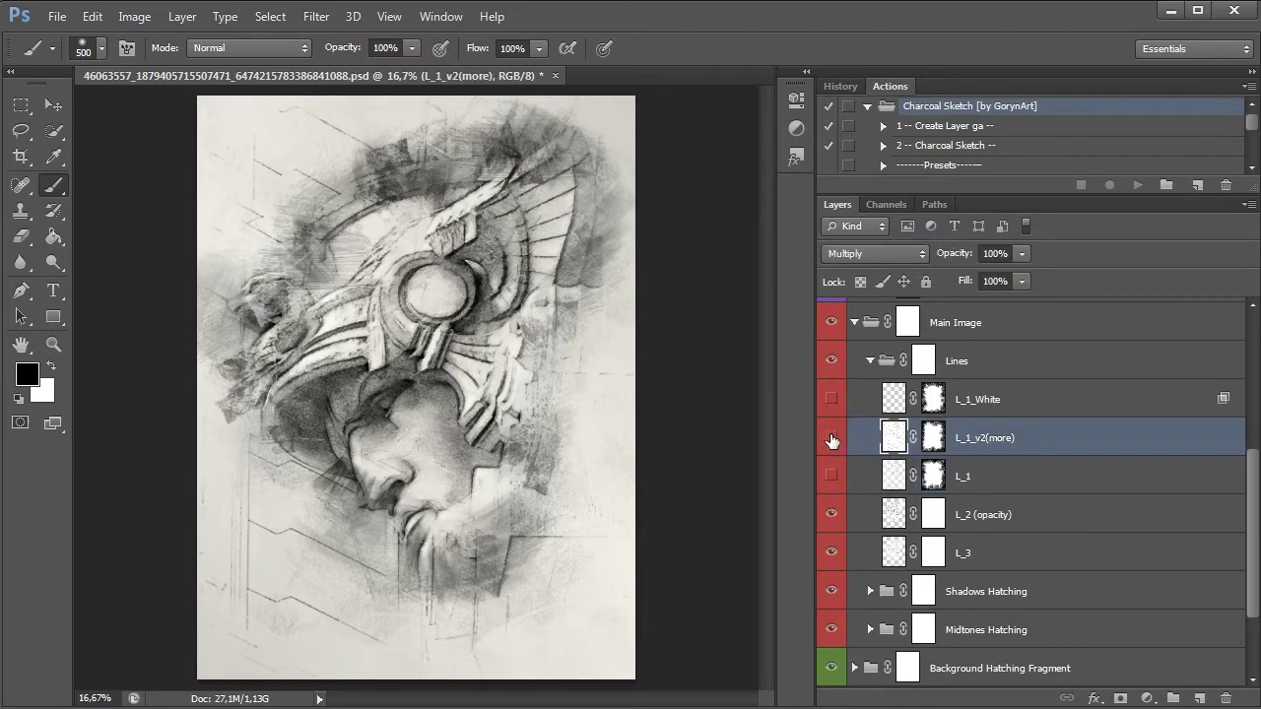
pyautogui.click(831, 440)
# Step: Compare L_1_White on and off, leave L_1 lines hidden, and collapse the Lines group
pyautogui.click(889, 412)
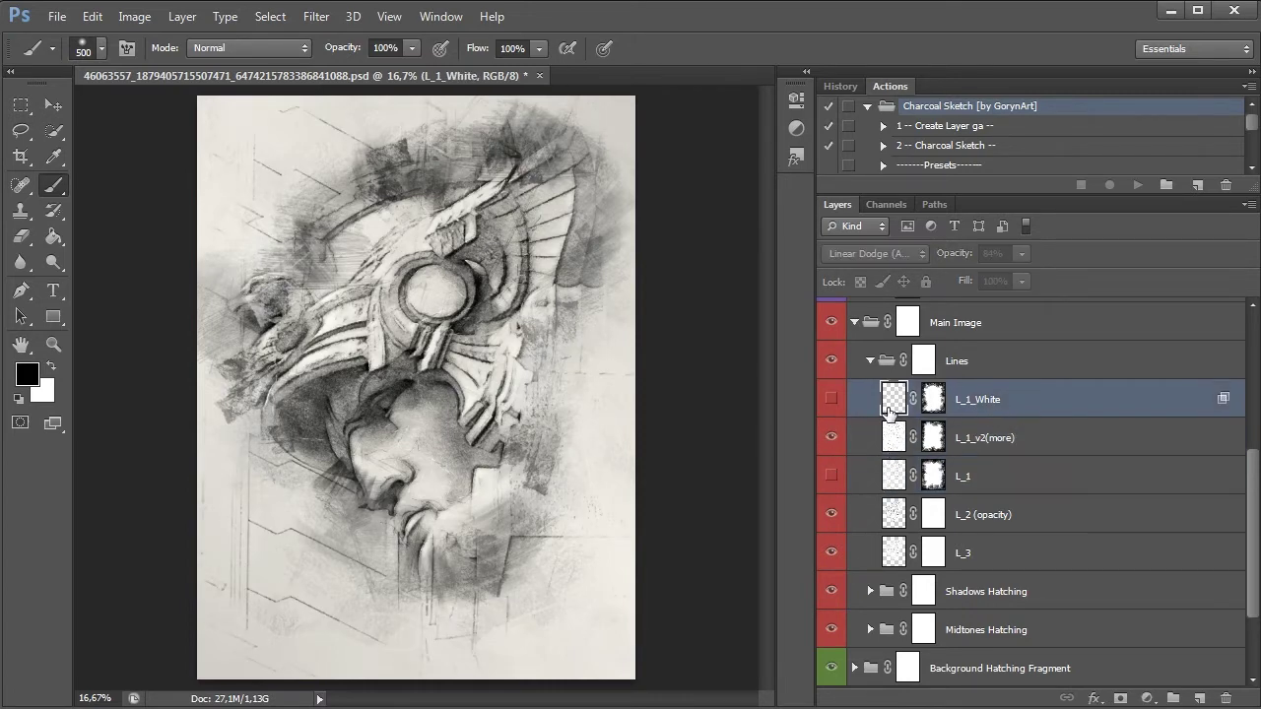
pyautogui.click(833, 403)
pyautogui.click(834, 403)
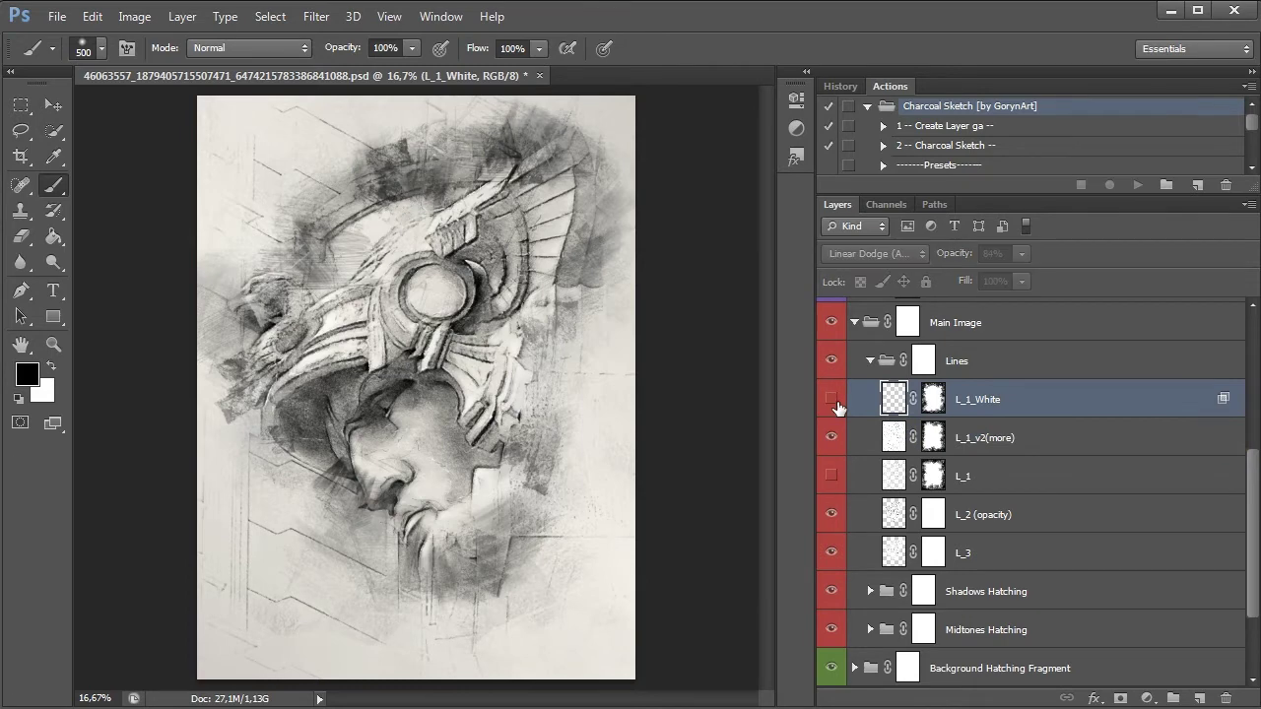
pyautogui.click(834, 402)
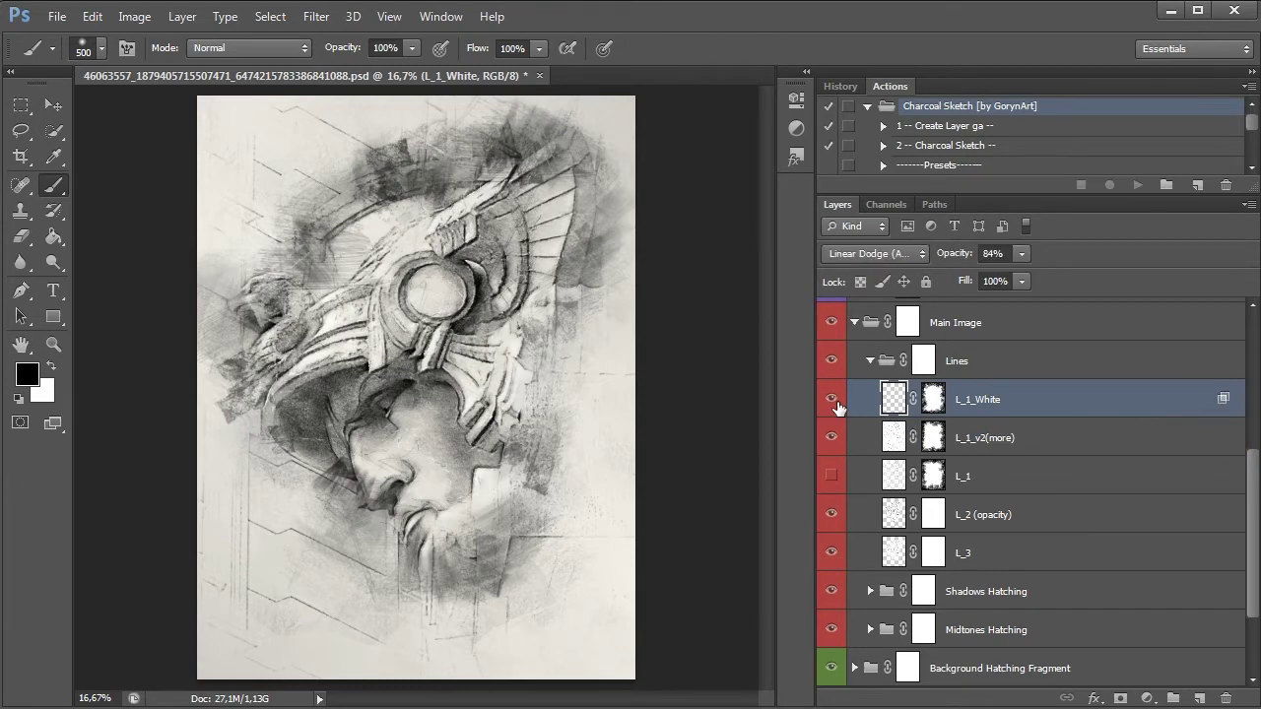
pyautogui.click(831, 477)
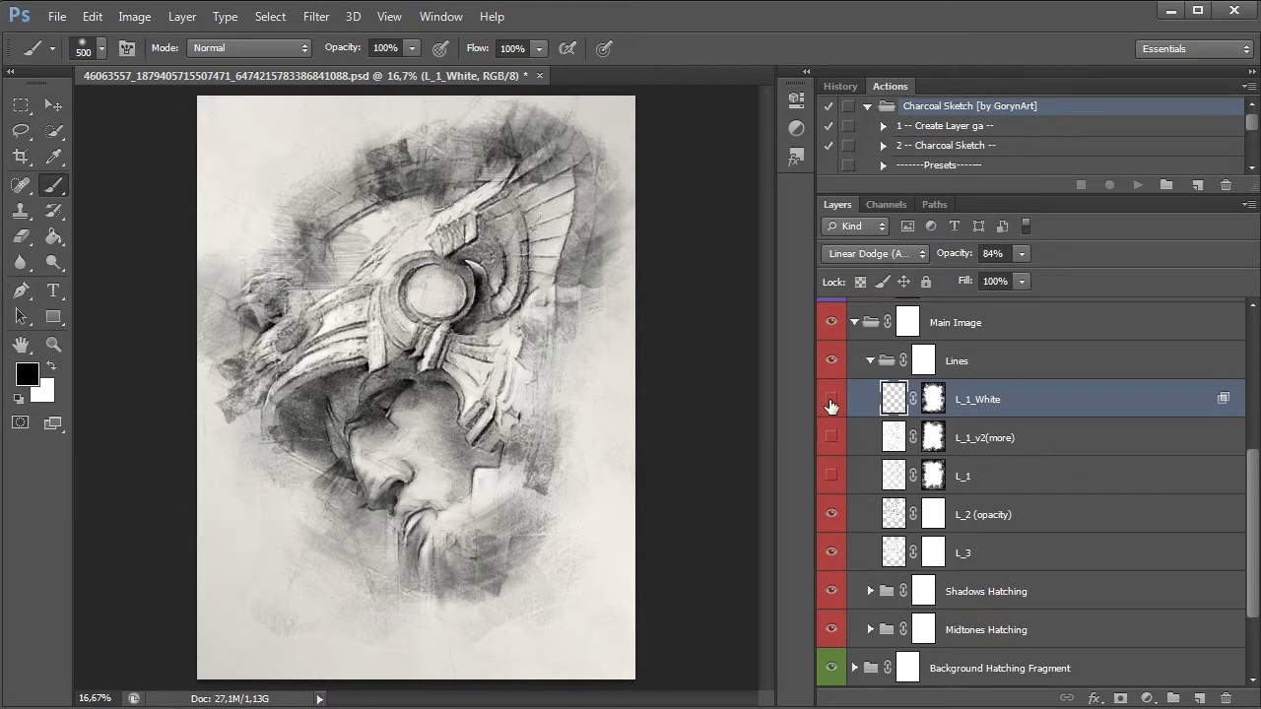
pyautogui.click(831, 403)
pyautogui.click(870, 360)
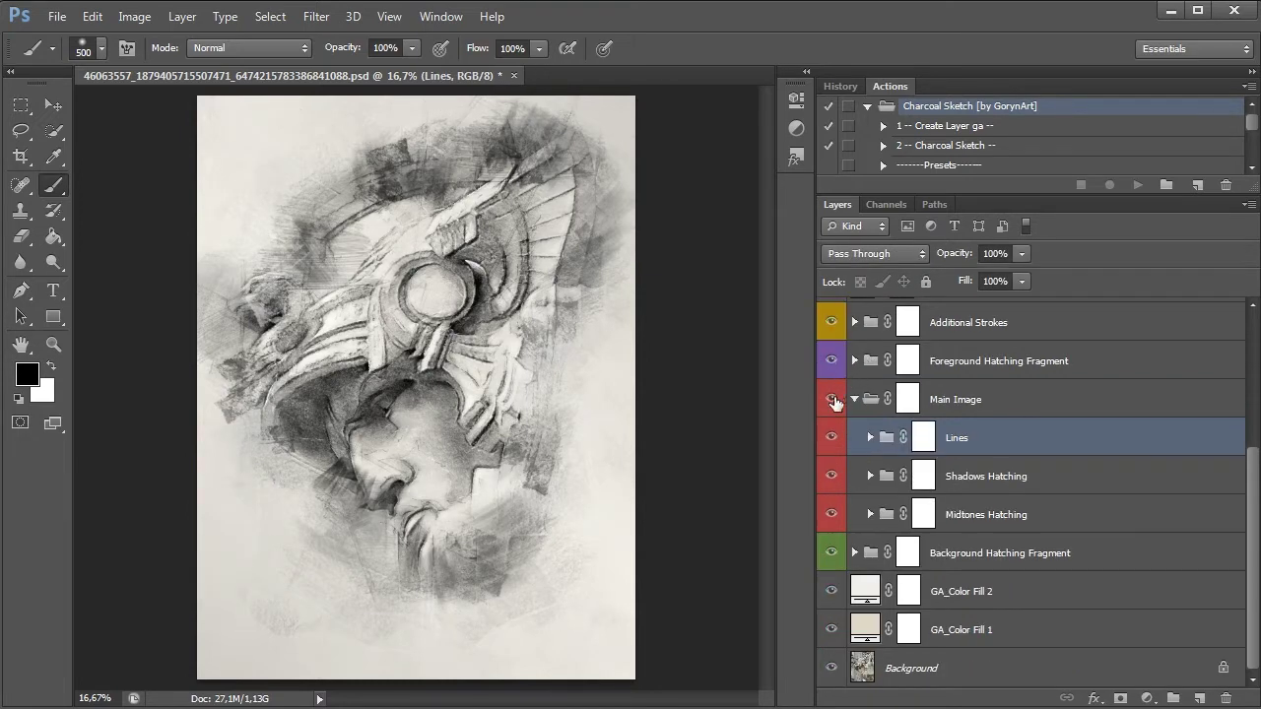
# Step: Toggle the Lines and Shadows Hatching groups off and on to compare the sketch
pyautogui.click(833, 438)
pyautogui.click(832, 438)
pyautogui.click(1028, 477)
pyautogui.click(831, 477)
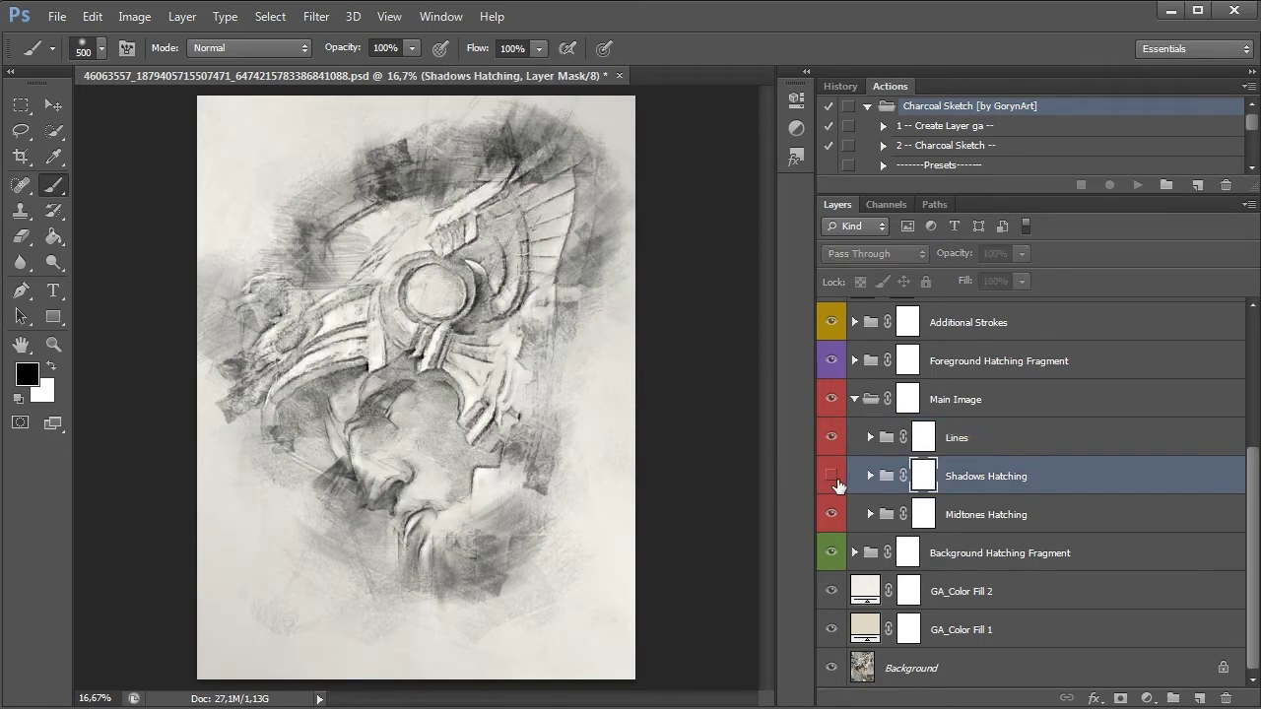
pyautogui.click(831, 477)
# Step: Expand Shadows Hatching, keep the group visible and hide all five shadow hatching layers
pyautogui.click(870, 476)
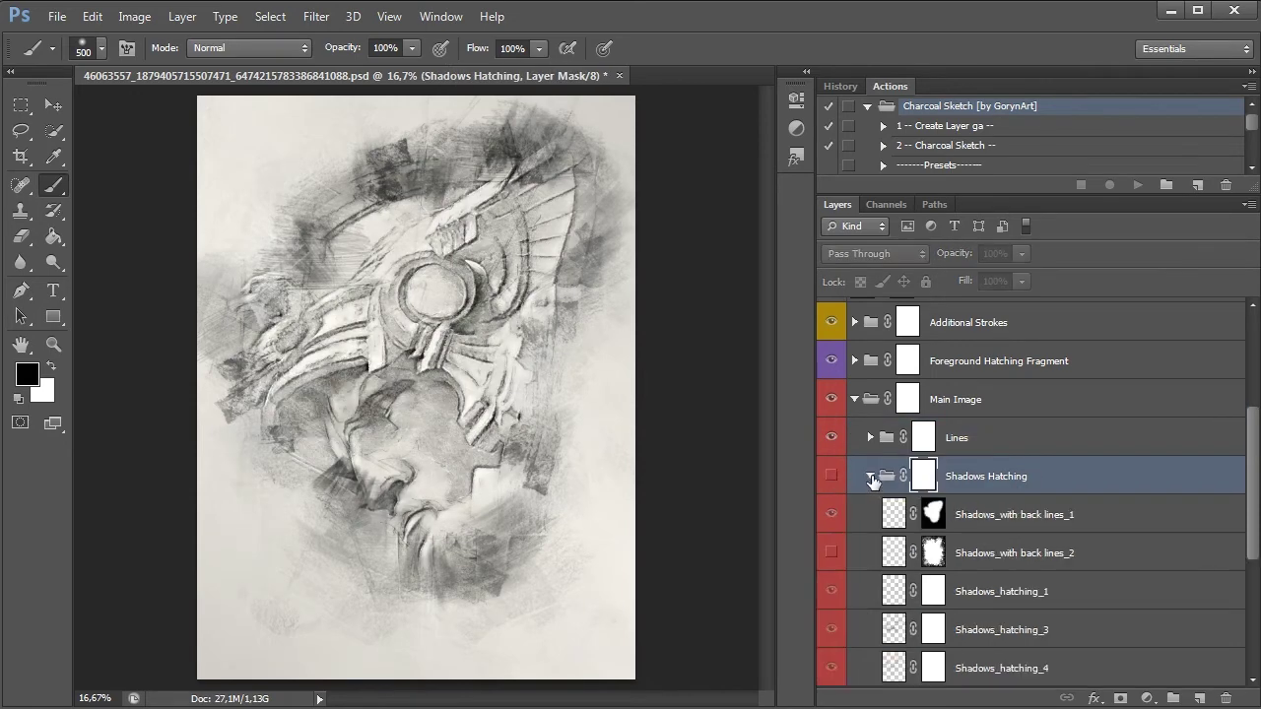
pyautogui.scroll(-2, 847, 443)
pyautogui.click(831, 399)
pyautogui.scroll(-2, 867, 512)
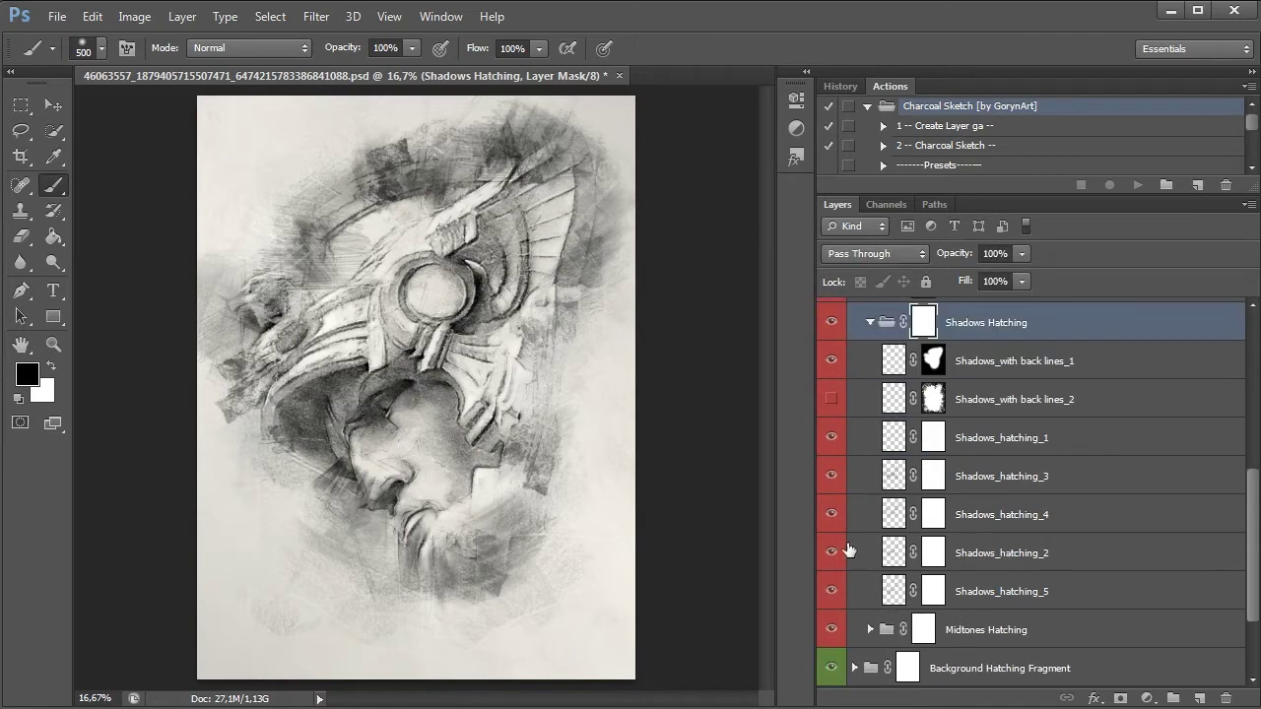
pyautogui.moveTo(833, 591); pyautogui.dragTo(831, 404)
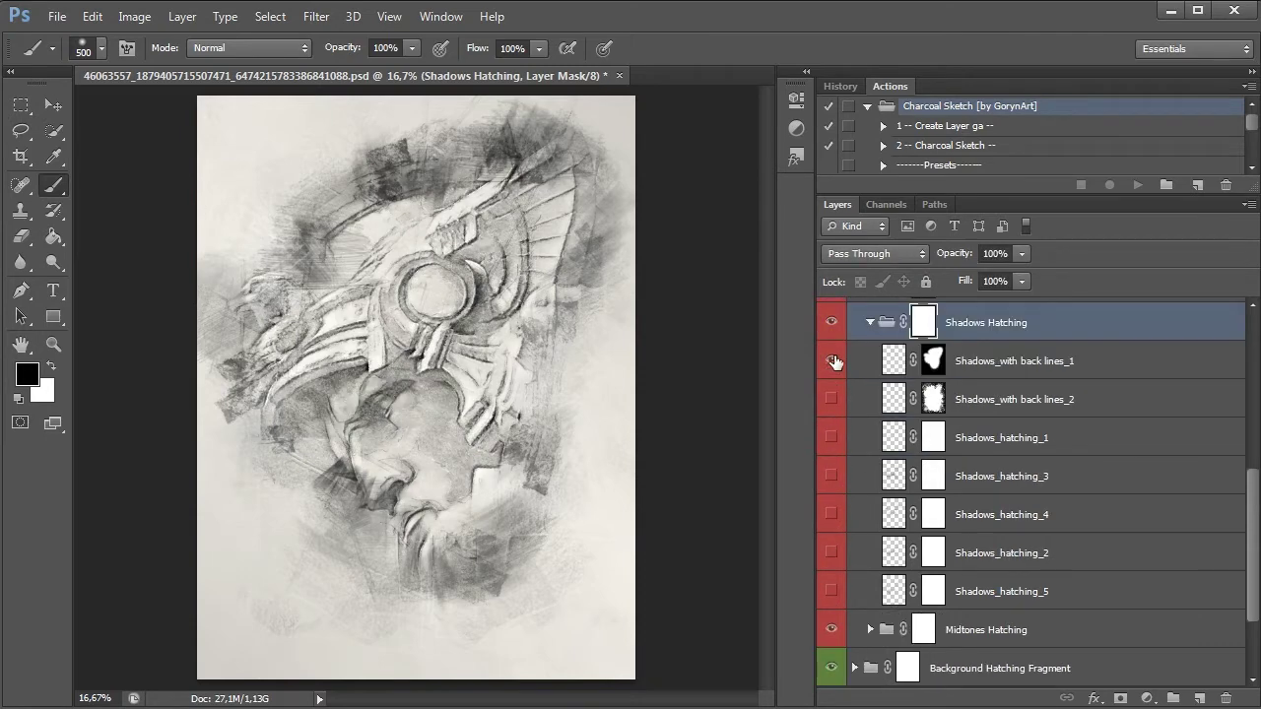
# Step: Bring back Shadows_hatching_3, 4 and 5, leaving Shadows_with back lines_2 hidden
pyautogui.click(834, 399)
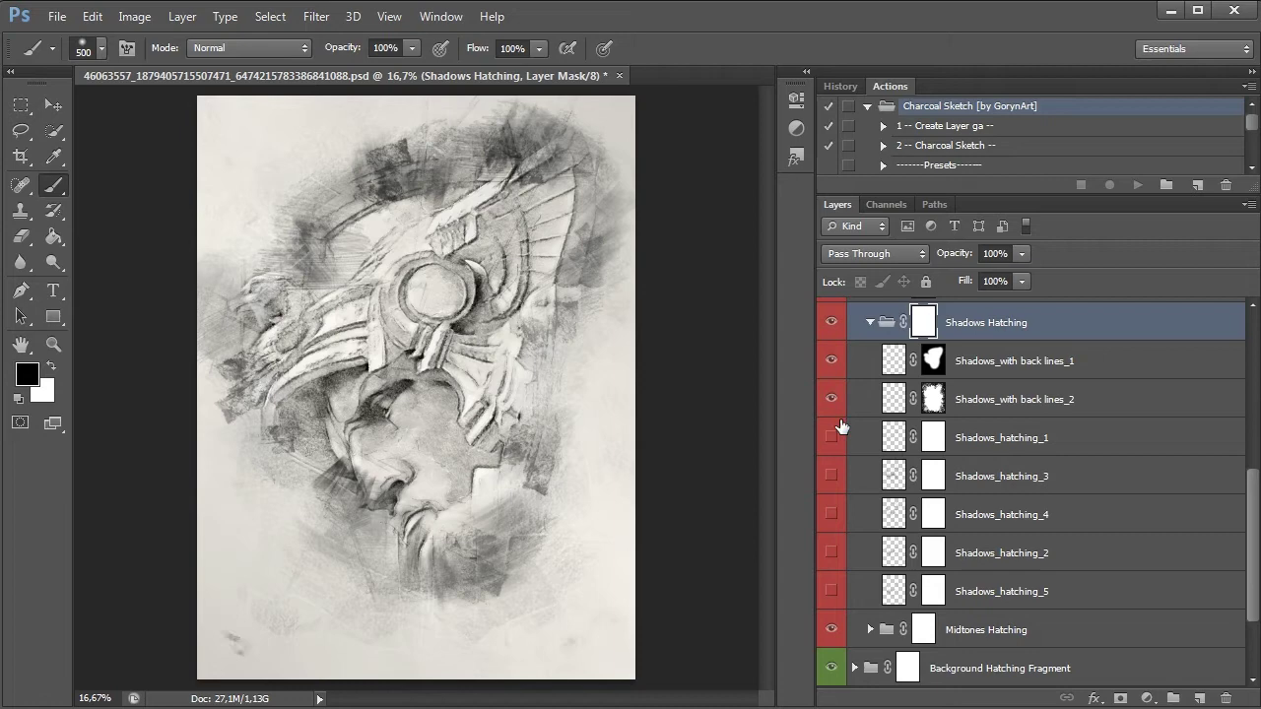
pyautogui.click(832, 476)
pyautogui.click(831, 514)
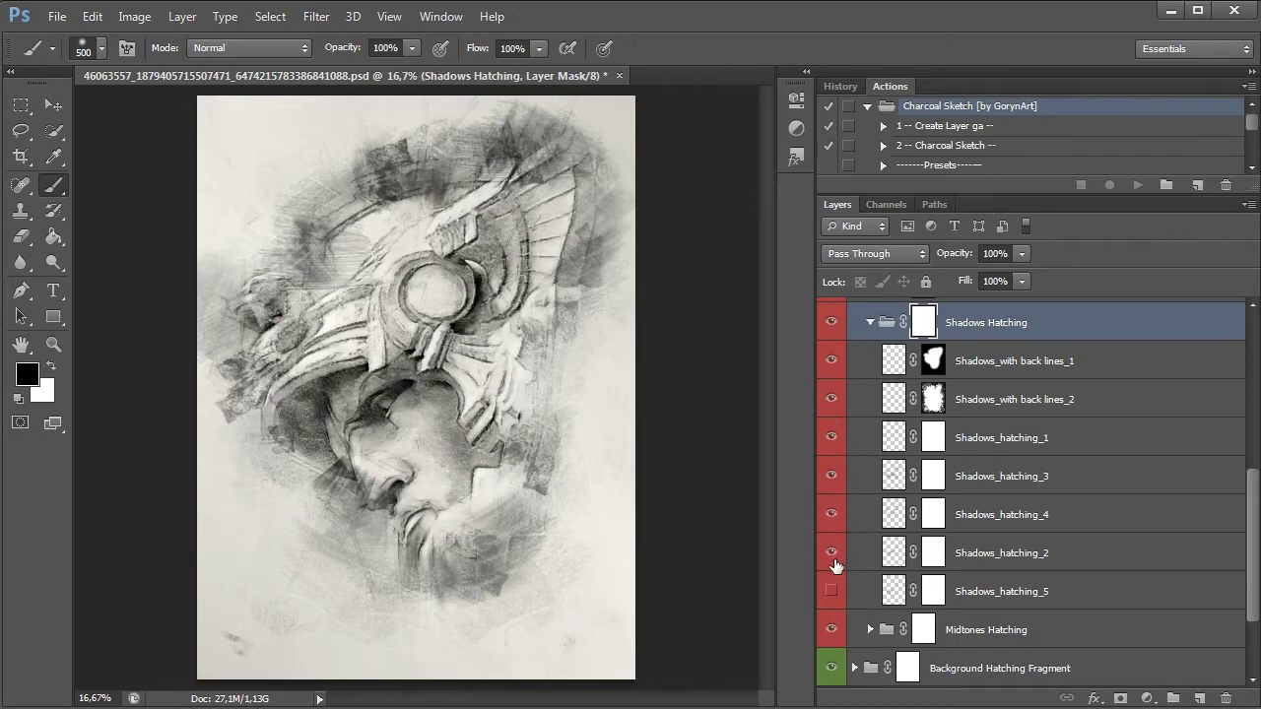
pyautogui.click(831, 591)
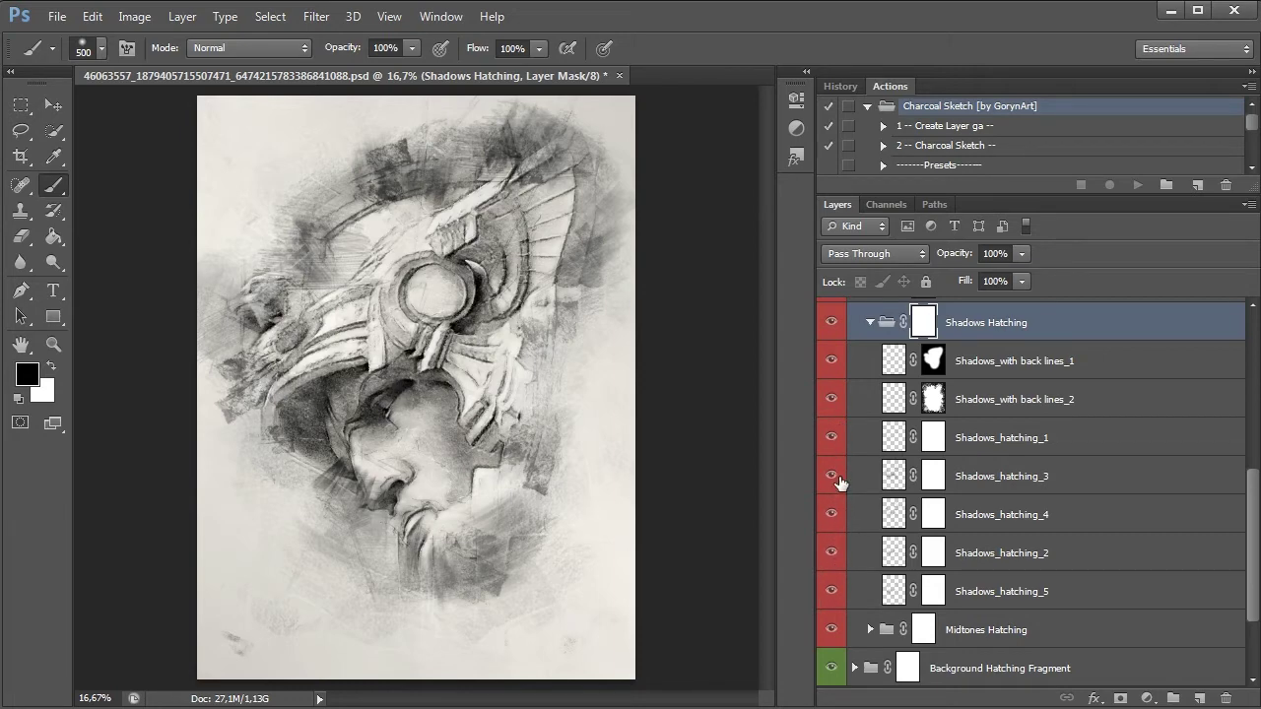
pyautogui.click(833, 399)
pyautogui.click(830, 322)
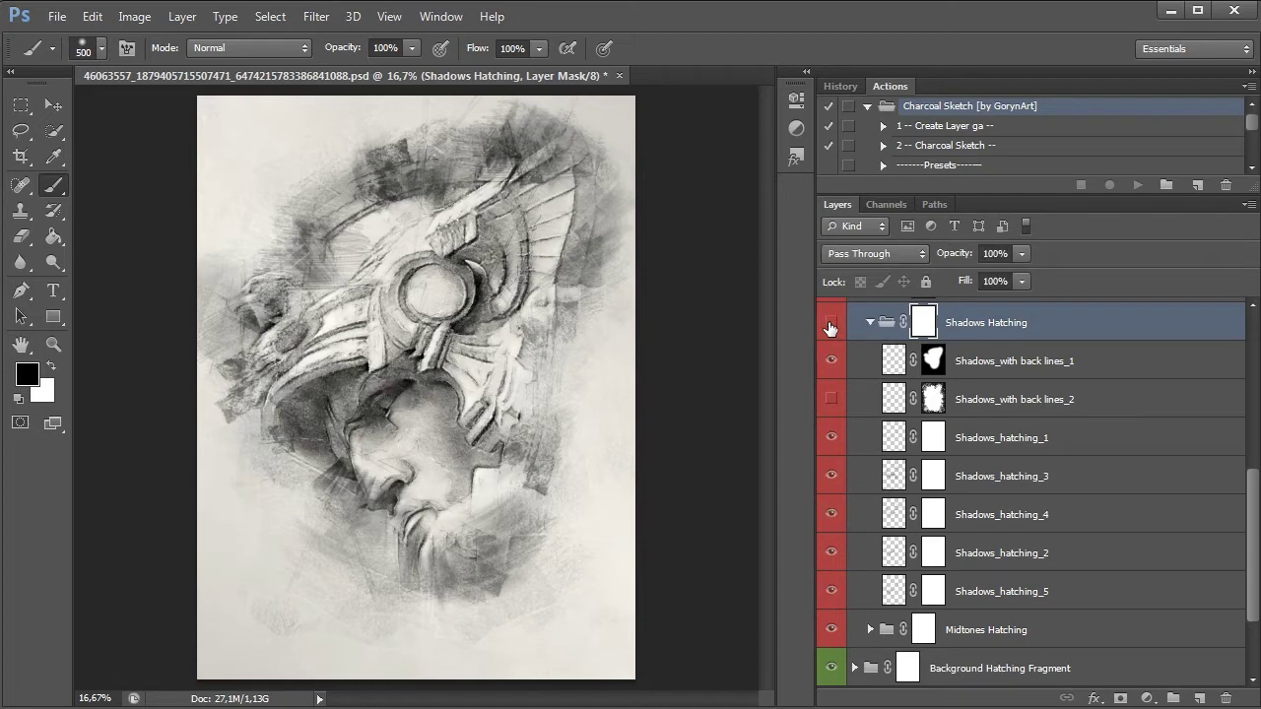
pyautogui.click(830, 324)
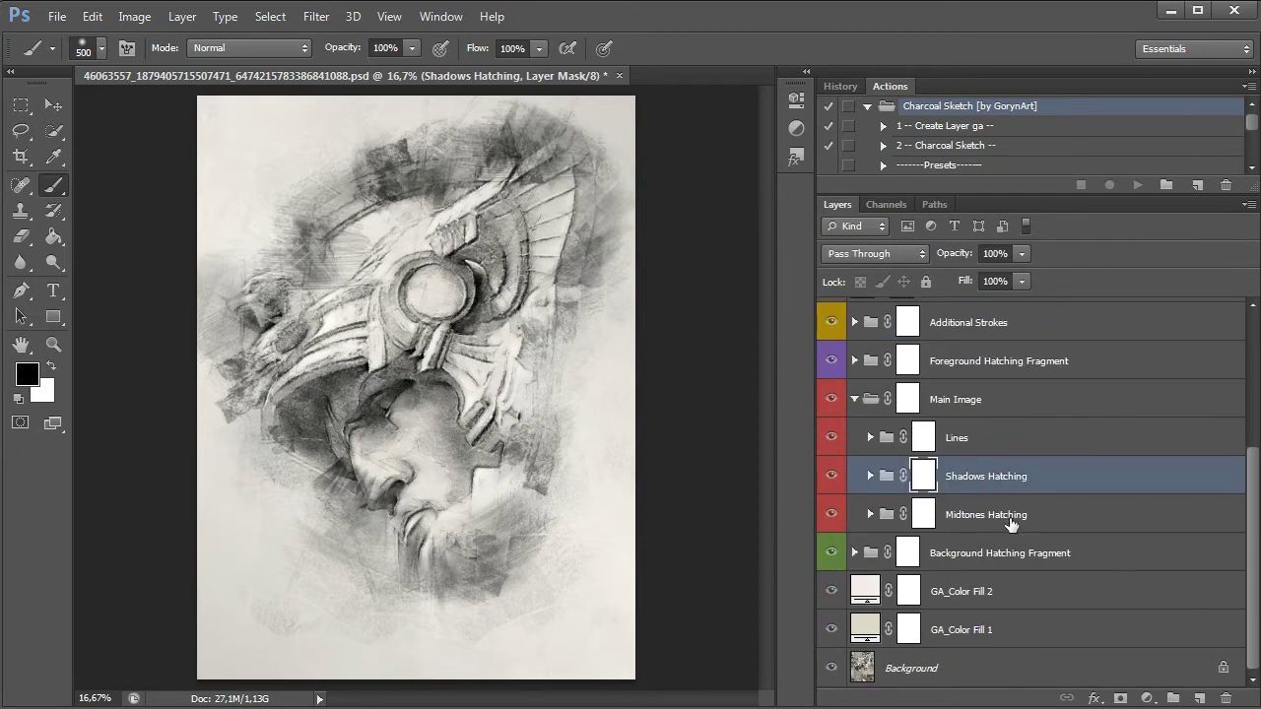
# Step: Expand Midtones Hatching, hide several midtone layers, then show Midtones_hatching_1 again
pyautogui.click(1012, 524)
pyautogui.click(869, 514)
pyautogui.click(833, 515)
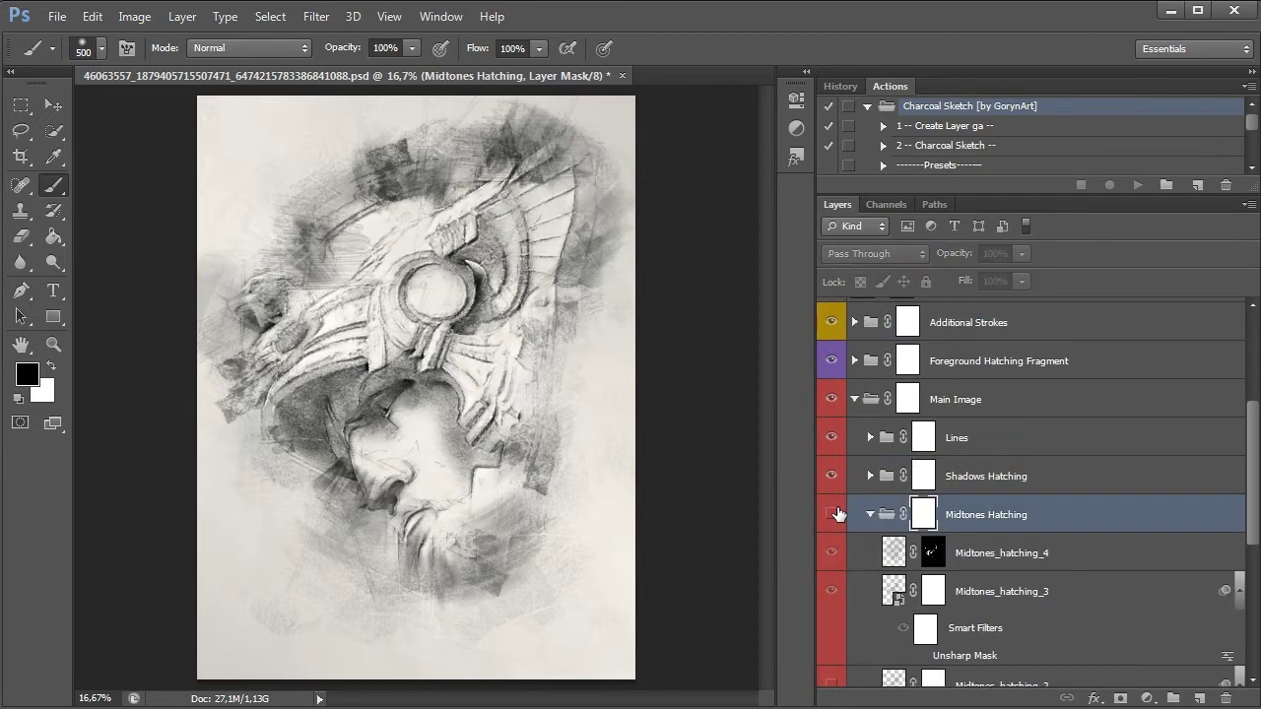
pyautogui.click(837, 514)
pyautogui.scroll(-2, 1026, 500)
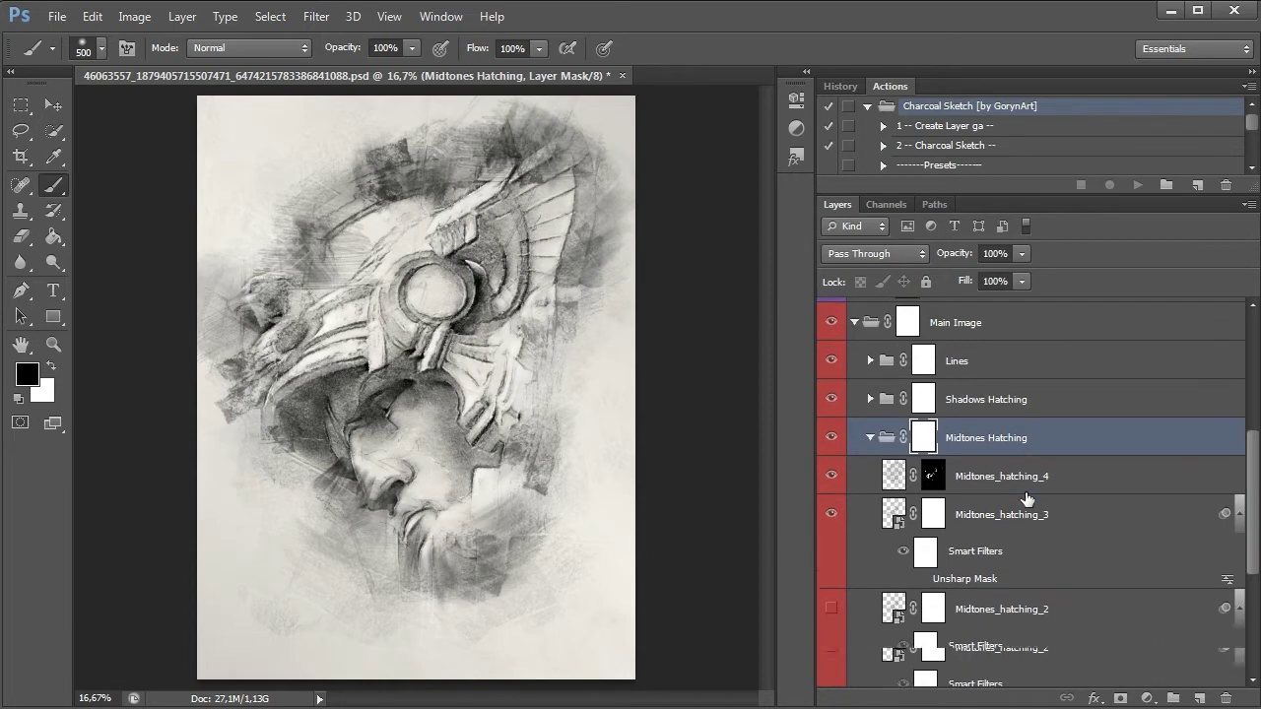
pyautogui.scroll(-3, 1026, 499)
pyautogui.moveTo(840, 367); pyautogui.dragTo(830, 601)
pyautogui.click(830, 591)
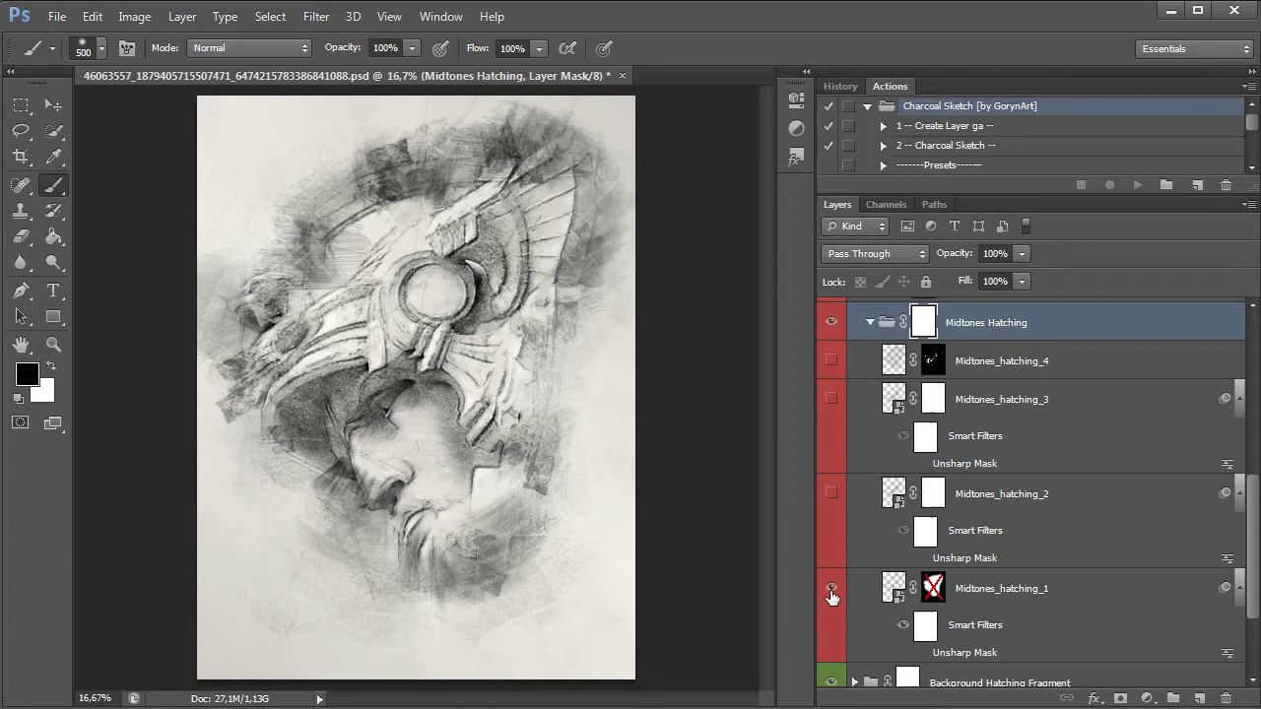
# Step: Set Midtones_hatching_1 opacity to 75%
pyautogui.click(1067, 583)
pyautogui.click(1020, 254)
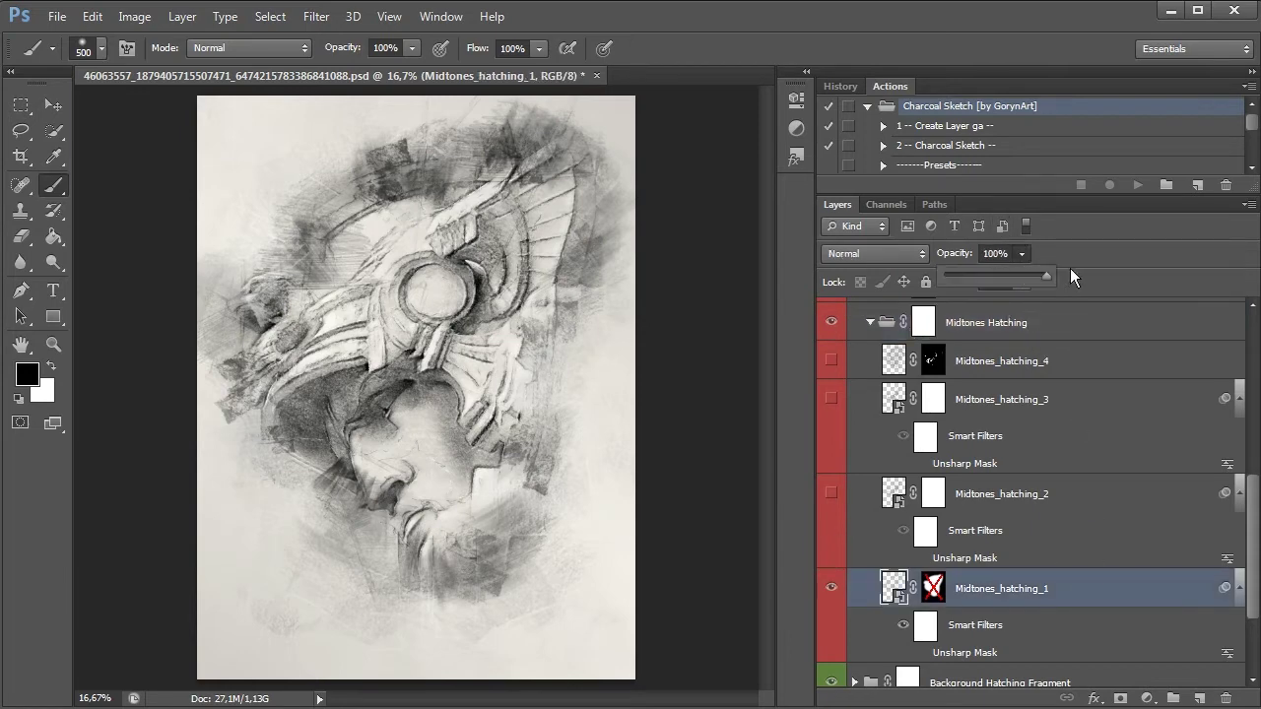
pyautogui.click(1070, 268)
pyautogui.click(1021, 254)
pyautogui.moveTo(1014, 273); pyautogui.dragTo(996, 273)
pyautogui.moveTo(876, 271); pyautogui.dragTo(1010, 272)
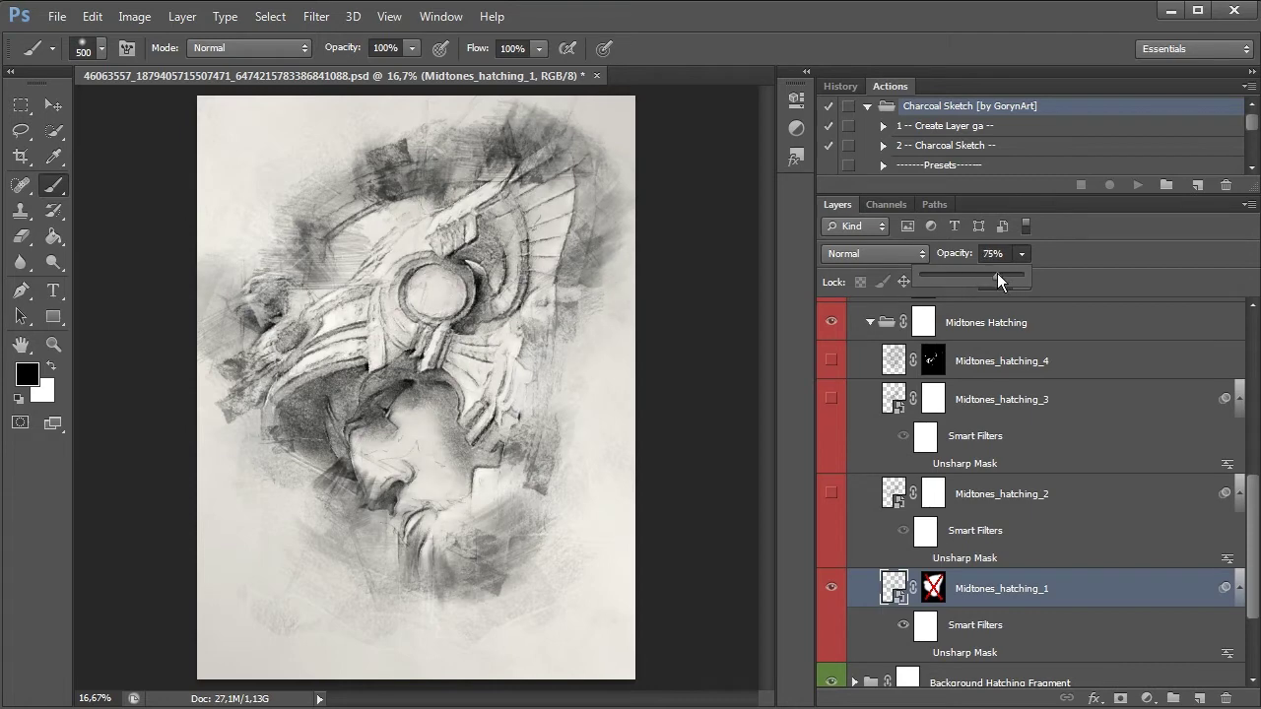
pyautogui.click(1052, 275)
# Step: Toggle Midtones_hatching_1 through 4 to compare their effect on the face
pyautogui.click(832, 588)
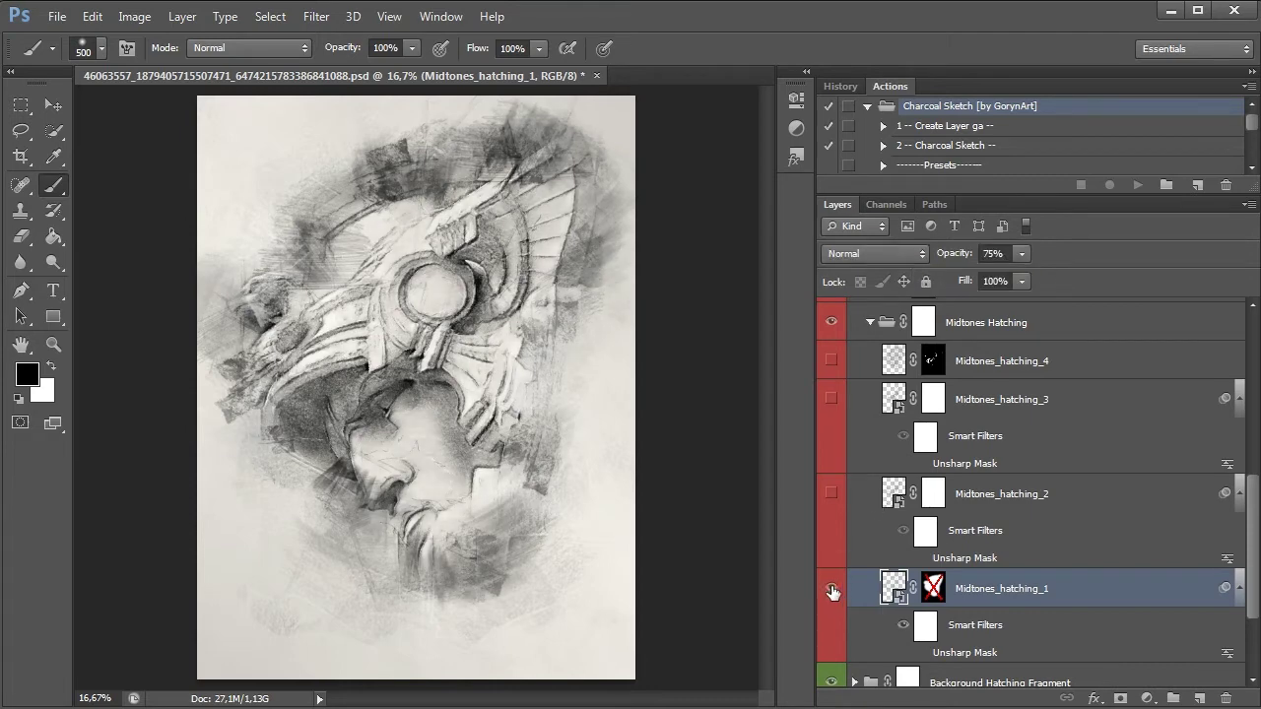
pyautogui.click(831, 494)
pyautogui.click(832, 496)
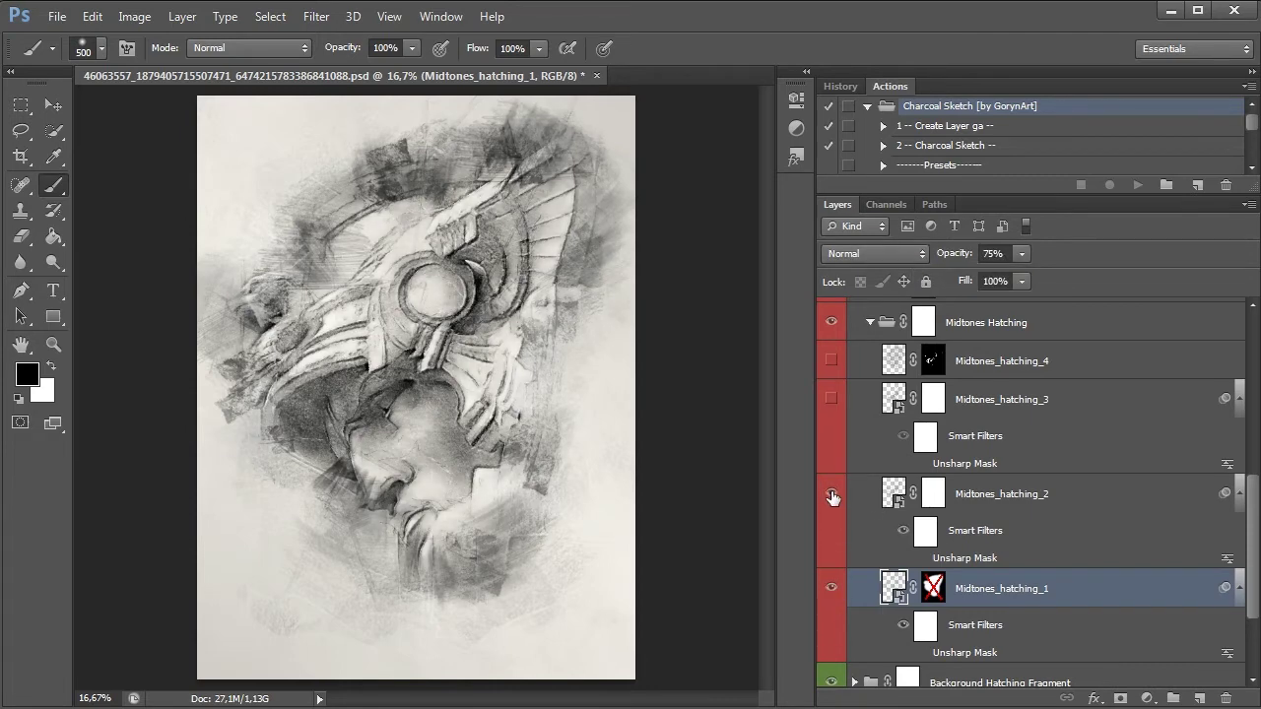
pyautogui.click(833, 401)
pyautogui.click(831, 494)
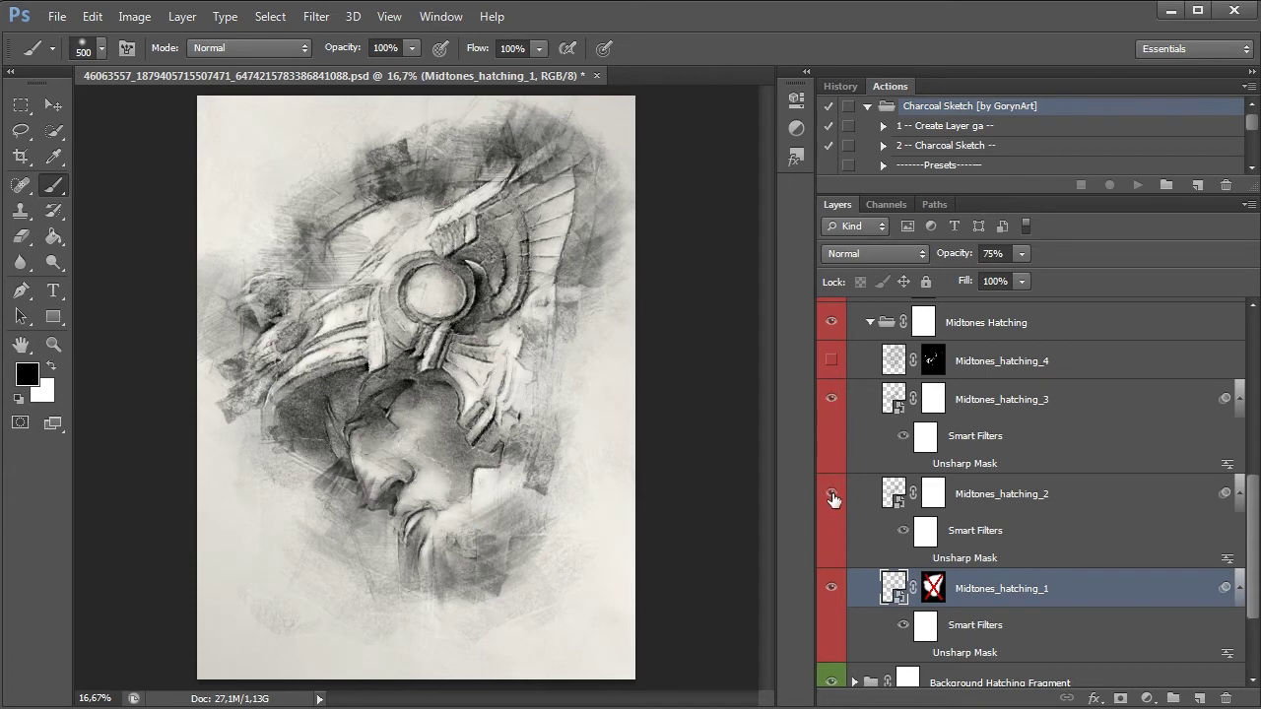
pyautogui.click(833, 362)
pyautogui.click(832, 361)
pyautogui.scroll(5, 1255, 517)
pyautogui.scroll(-3, 1255, 518)
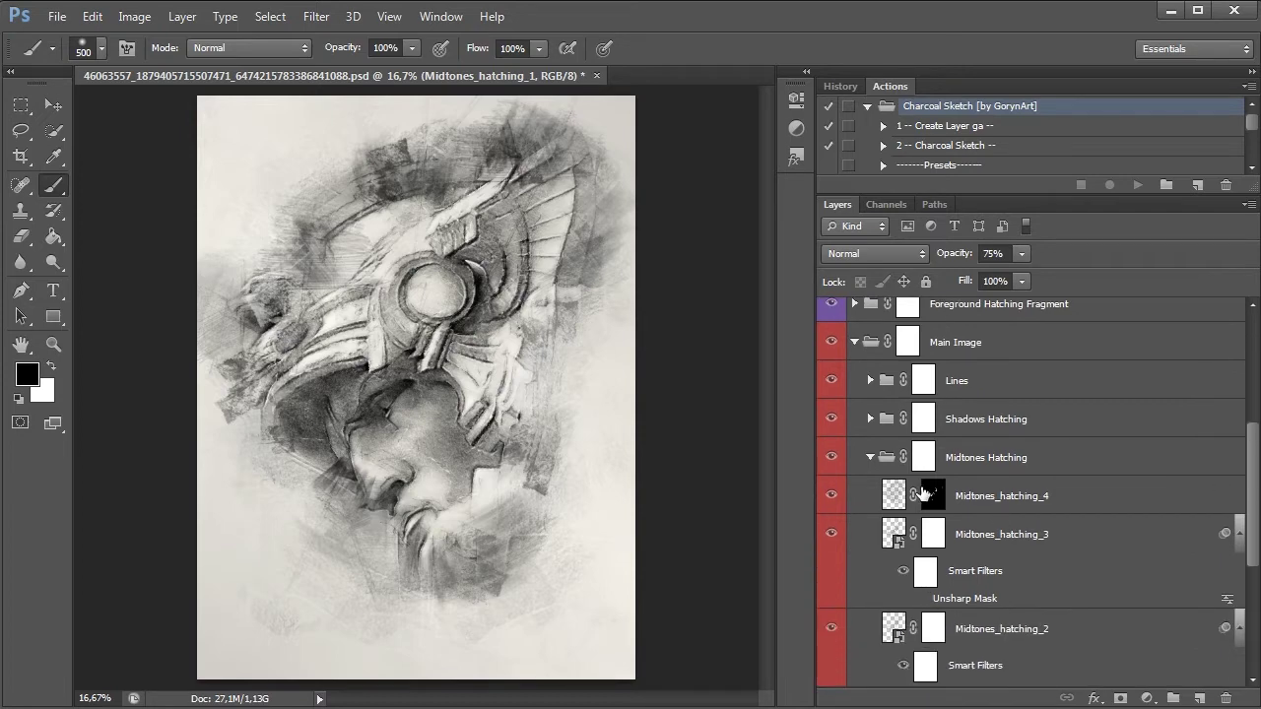
pyautogui.click(832, 495)
# Step: Switch off Unsharp Mask on Midtones_hatching_2 and fold the Midtones Hatching group away
pyautogui.scroll(-3, 926, 600)
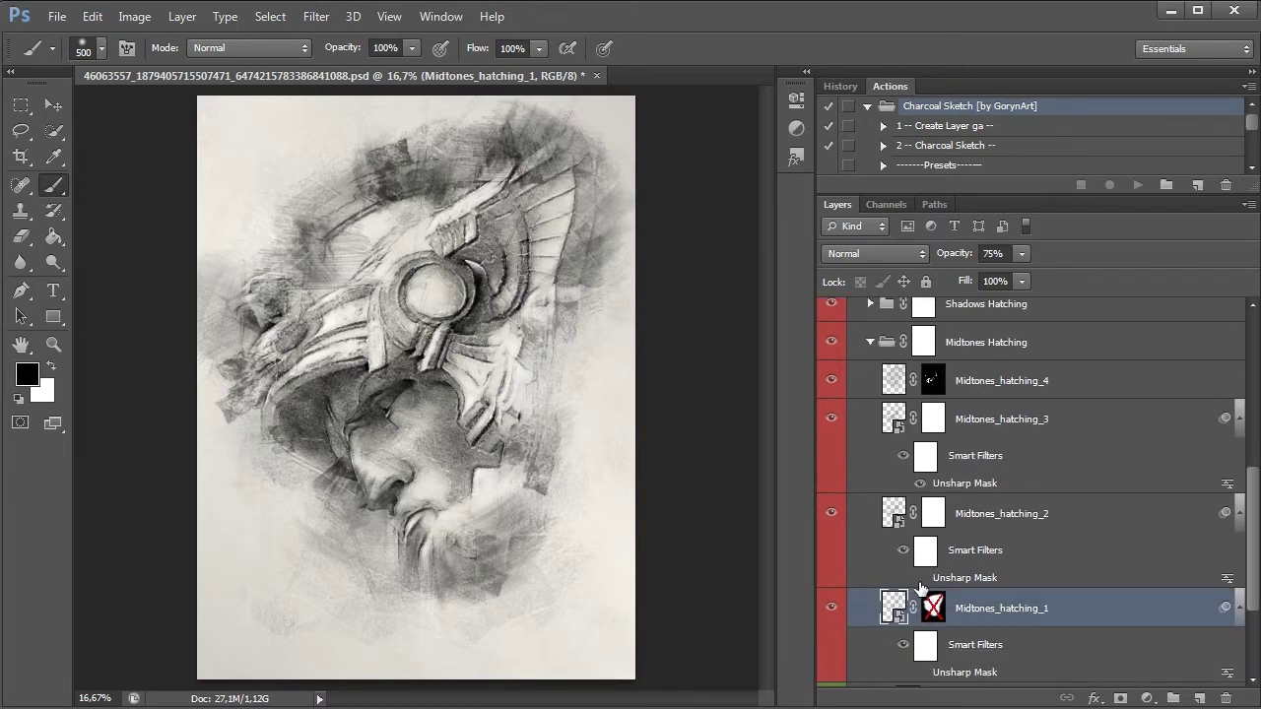
pyautogui.scroll(-1, 1035, 568)
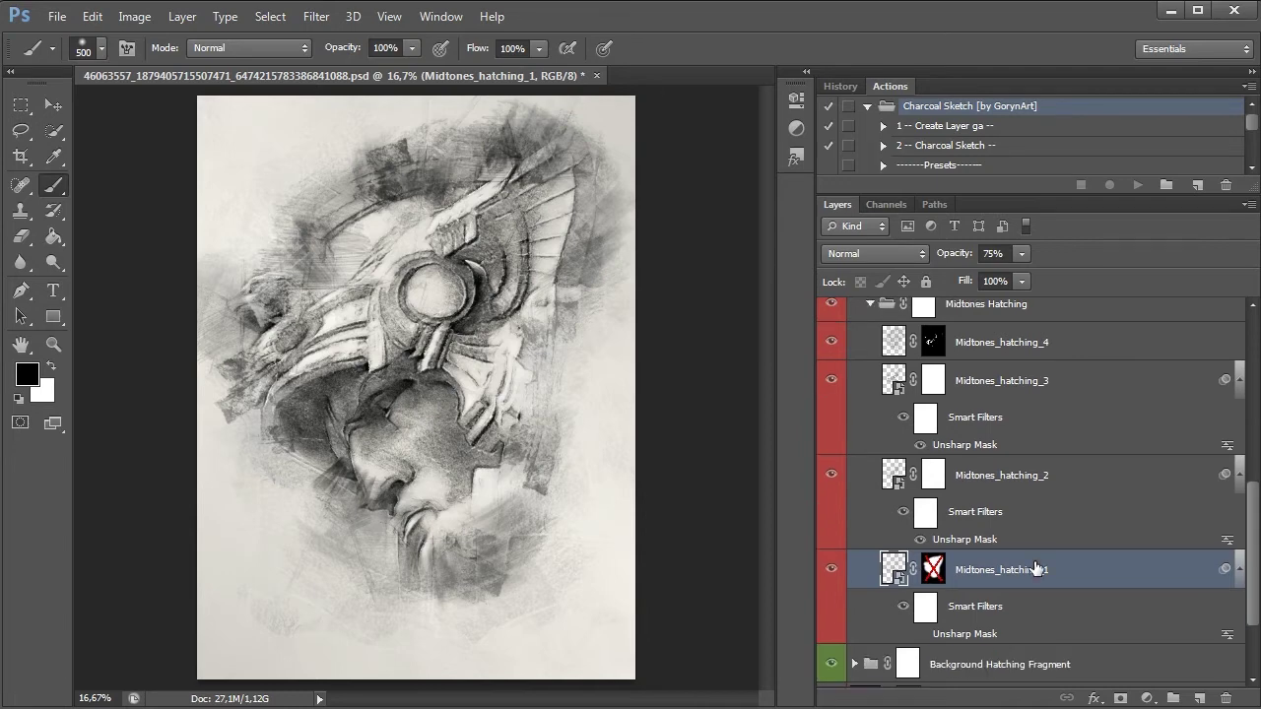
pyautogui.click(924, 632)
pyautogui.click(919, 445)
pyautogui.click(922, 633)
pyautogui.click(922, 540)
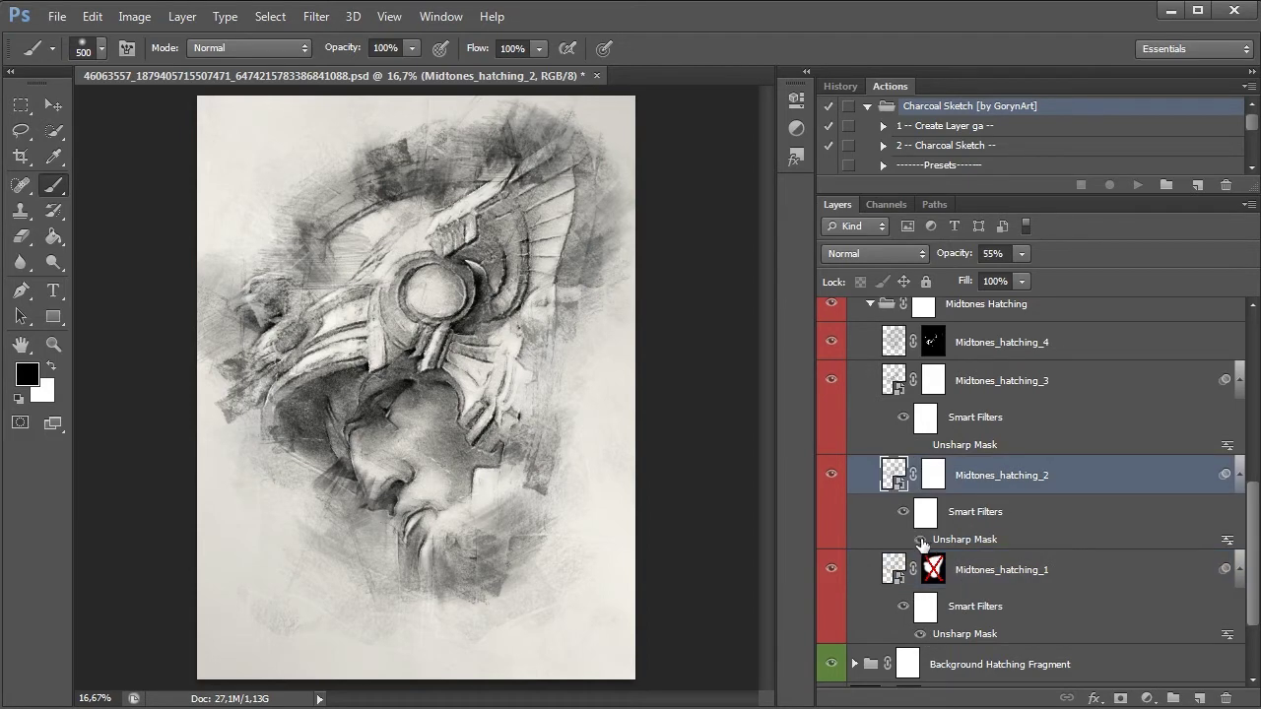
pyautogui.click(922, 445)
pyautogui.click(919, 541)
pyautogui.click(870, 304)
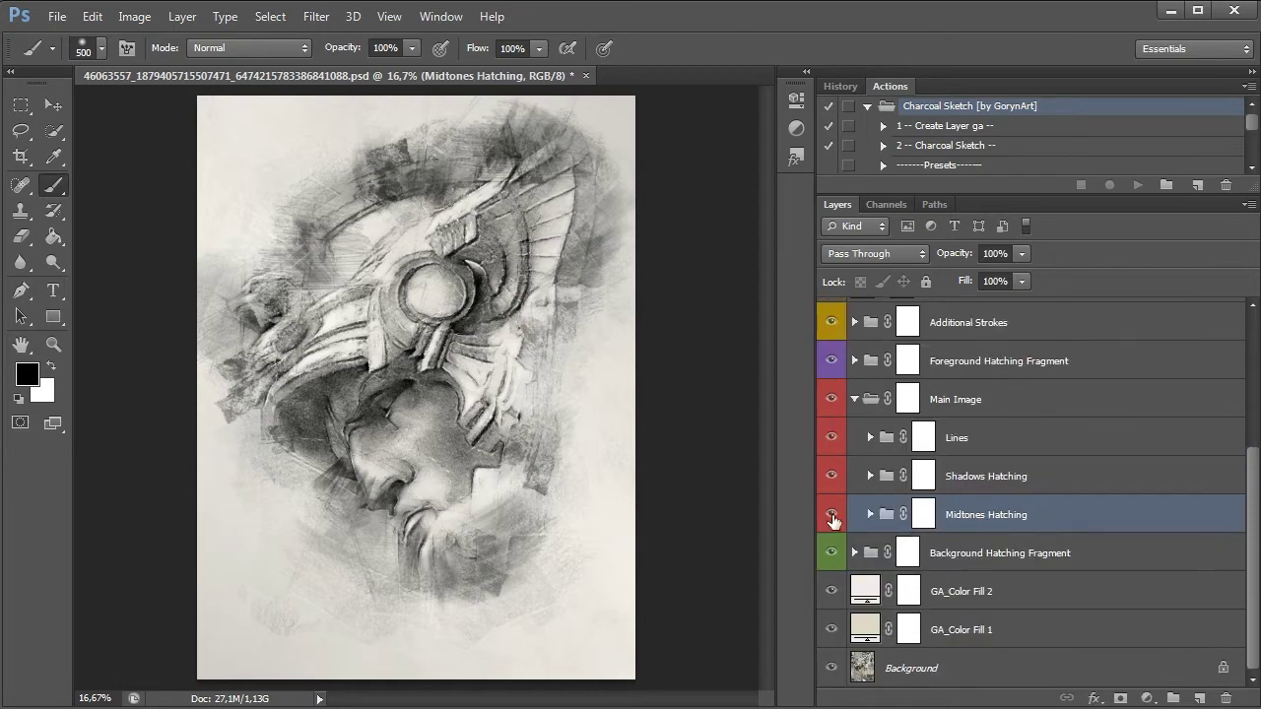
# Step: Fold Main Image away and toggle the Foreground Hatching Fragment group to compare
pyautogui.click(832, 516)
pyautogui.click(832, 517)
pyautogui.click(855, 399)
pyautogui.click(900, 483)
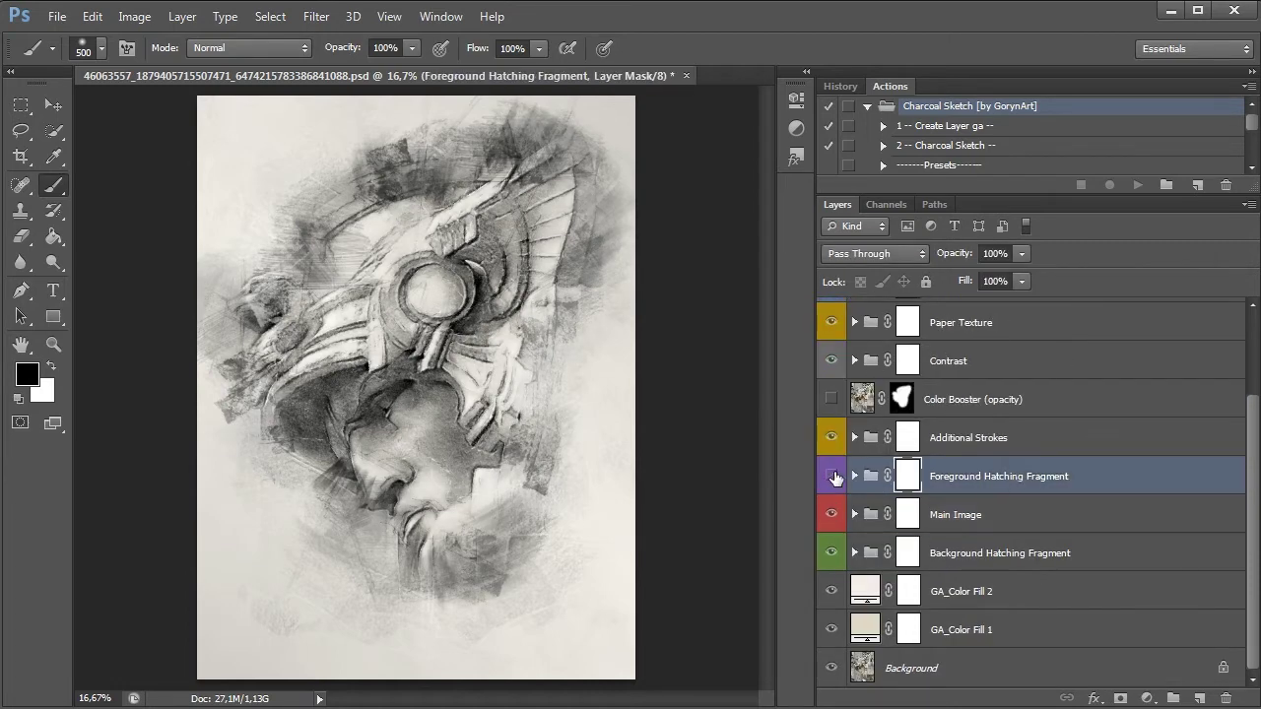
pyautogui.click(832, 477)
pyautogui.click(832, 476)
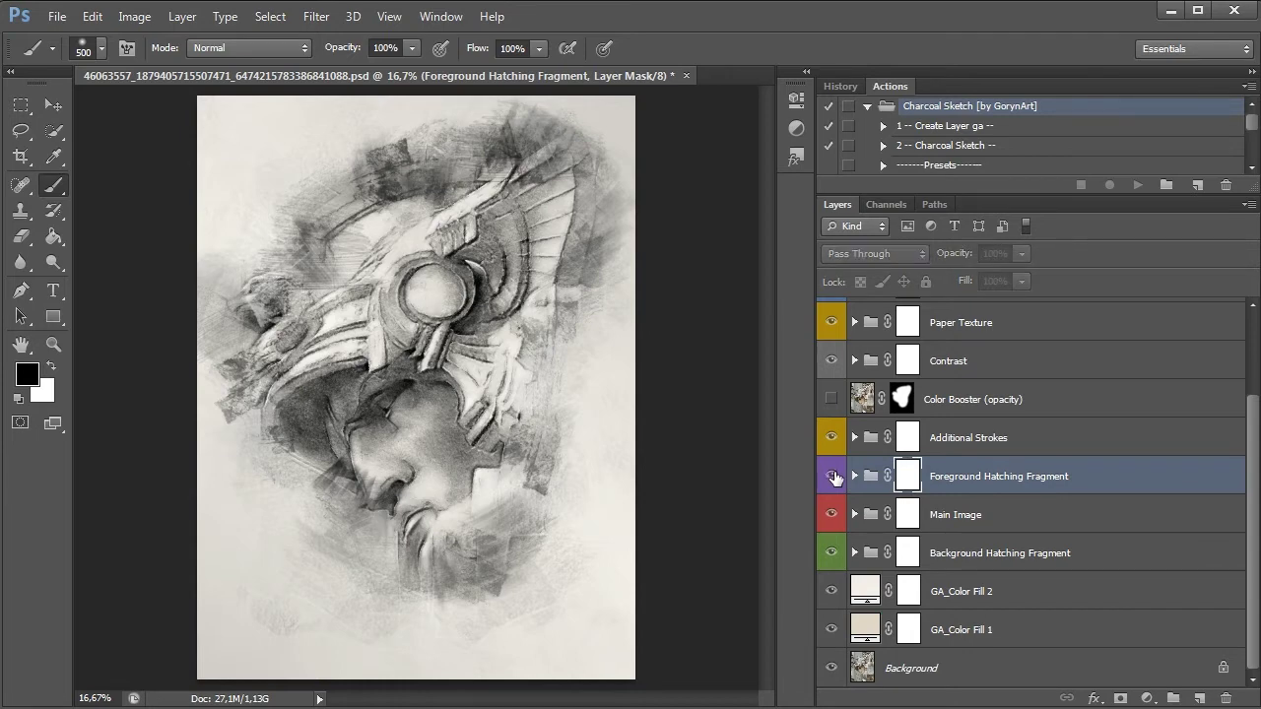
pyautogui.click(832, 477)
pyautogui.scroll(-1, 1022, 462)
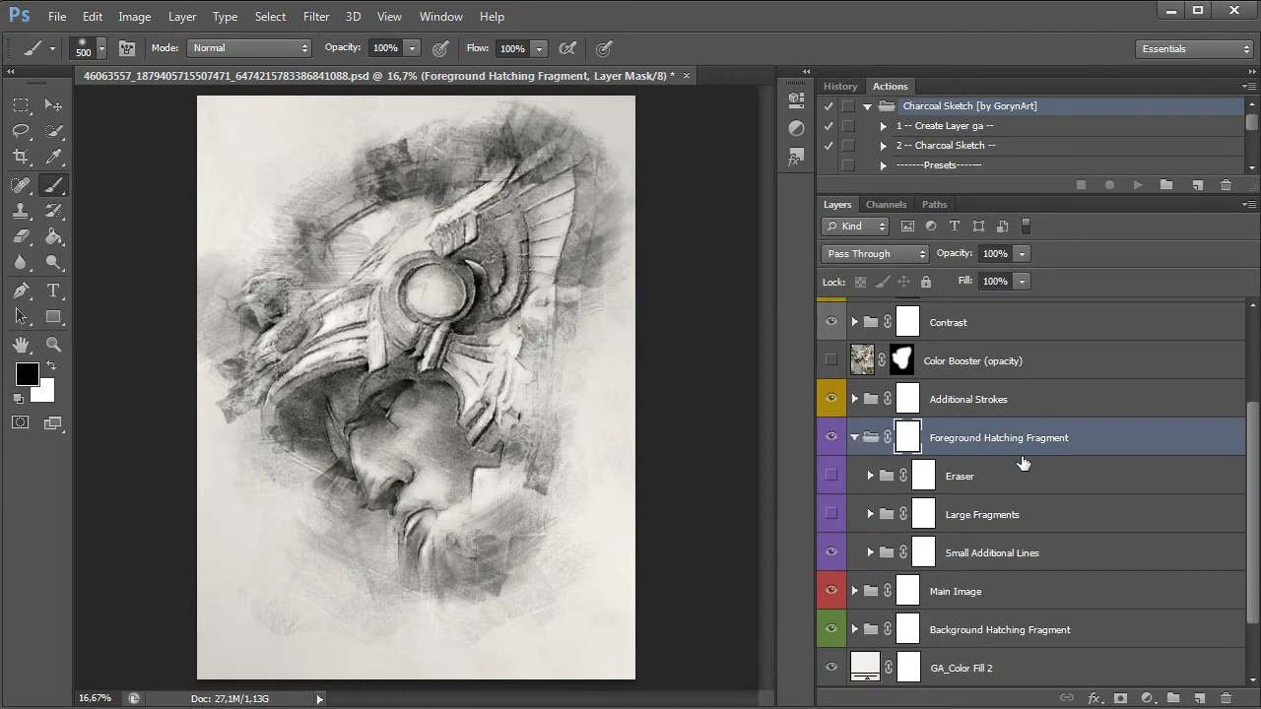
# Step: Expand Small Additional Lines and hide then reshow Add_lines_5 through Add_lines_2
pyautogui.click(985, 558)
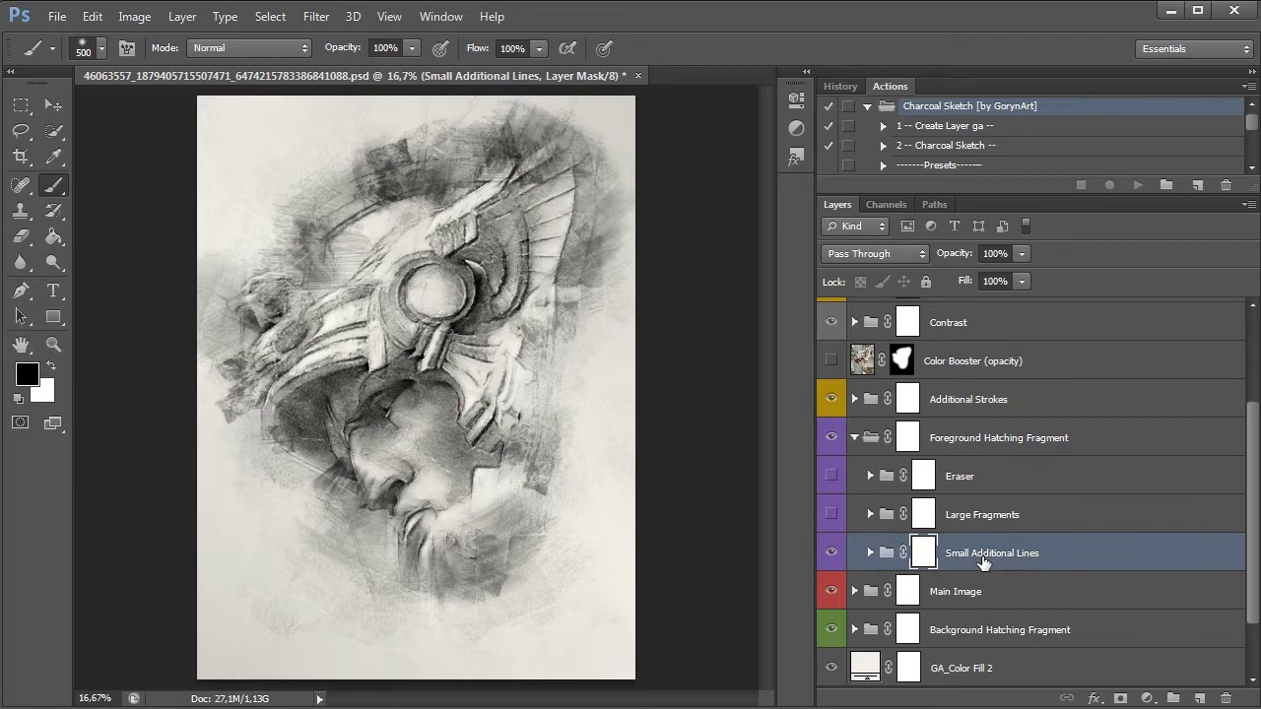
pyautogui.click(869, 552)
pyautogui.scroll(-5, 1087, 501)
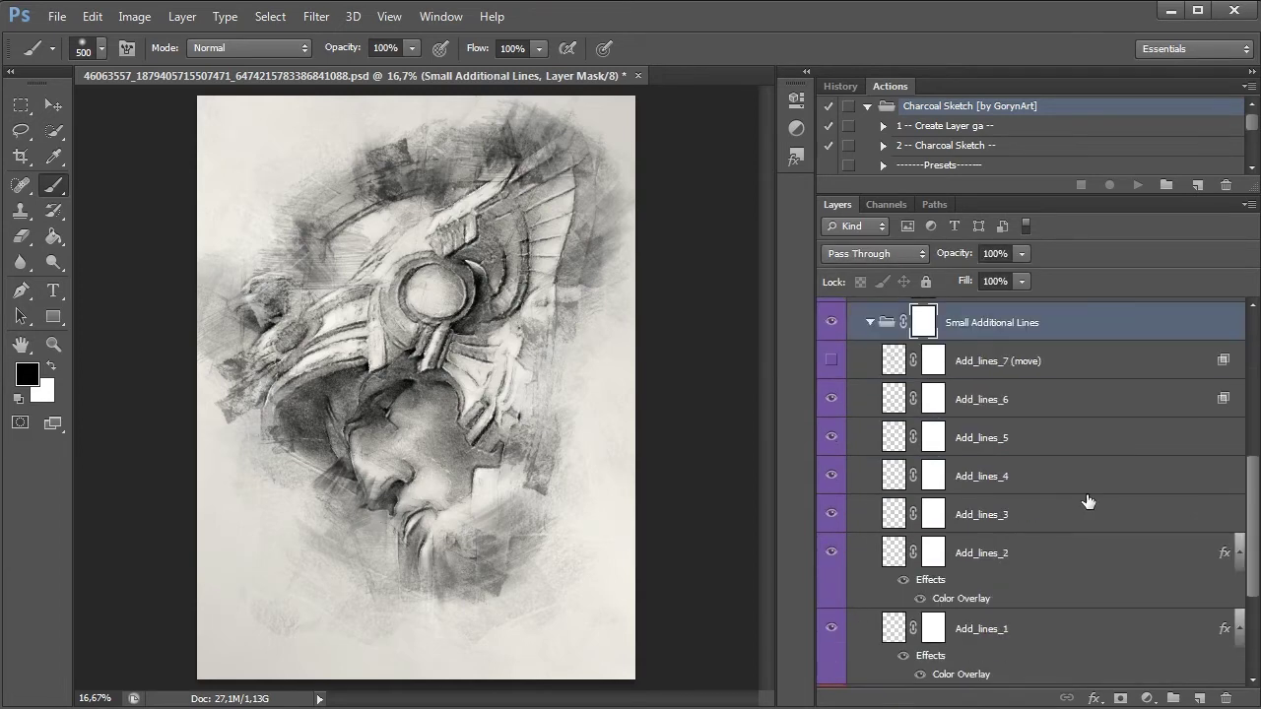
pyautogui.click(1005, 397)
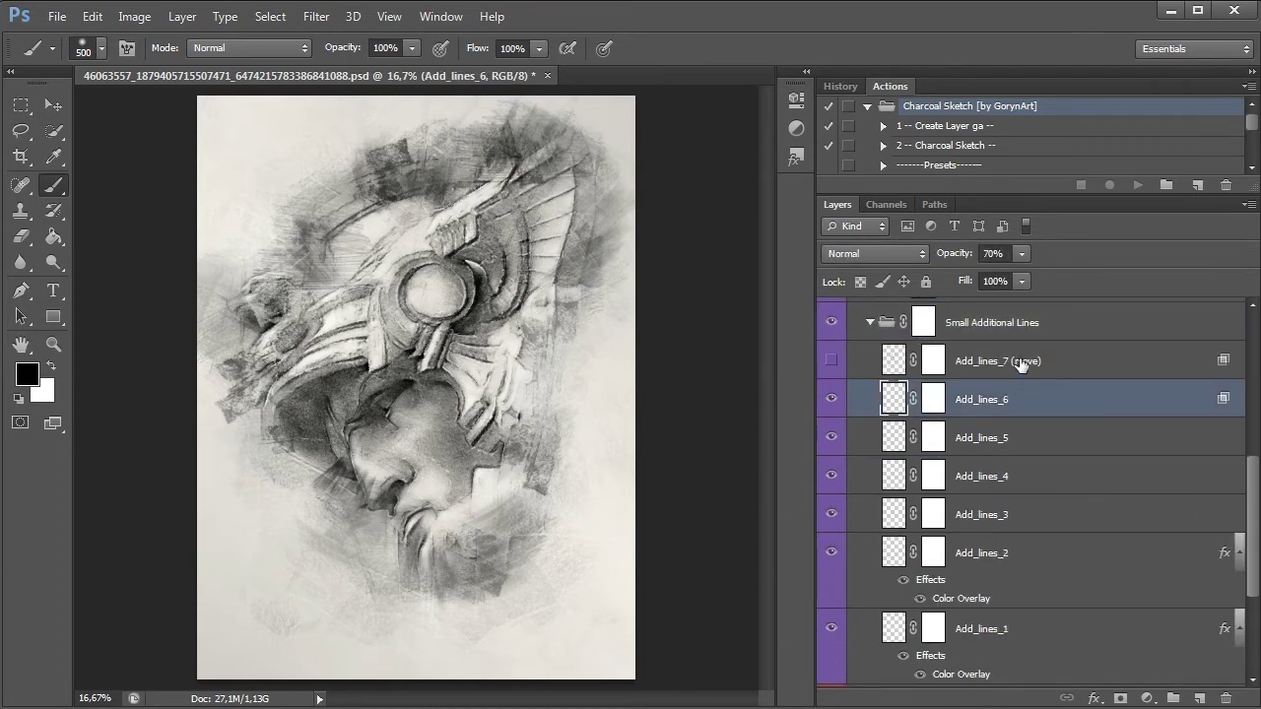
pyautogui.click(54, 104)
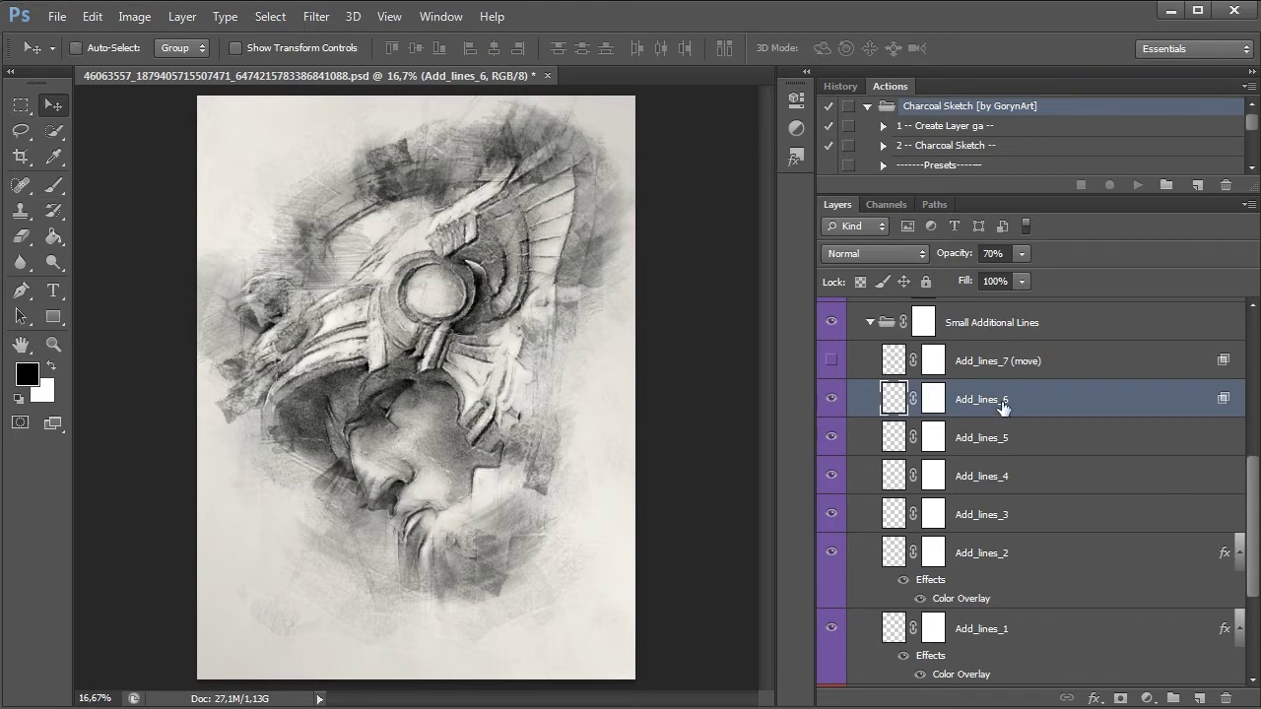
pyautogui.click(833, 436)
pyautogui.moveTo(834, 436); pyautogui.dragTo(833, 551)
pyautogui.moveTo(832, 437); pyautogui.dragTo(833, 569)
# Step: Preview Add_lines_5 opacity, then set Add_lines_6 opacity to 76%
pyautogui.click(1025, 445)
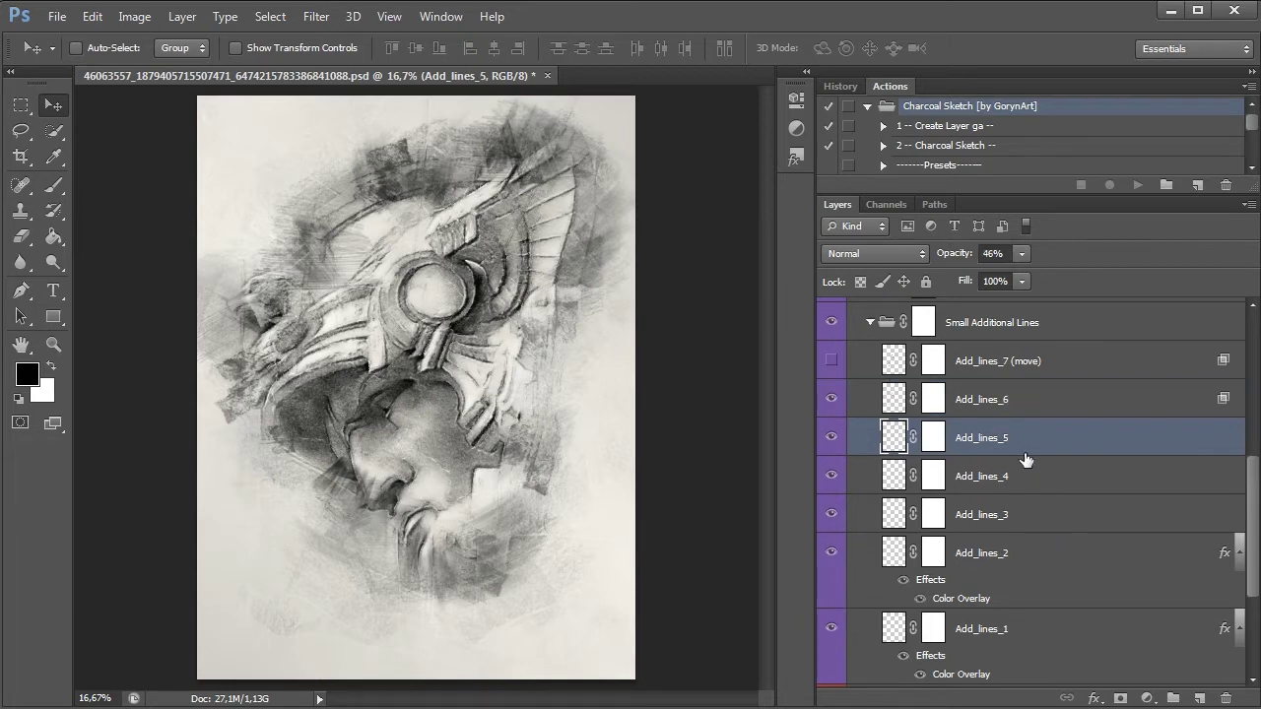
pyautogui.click(1030, 509)
pyautogui.click(1030, 442)
pyautogui.click(1021, 253)
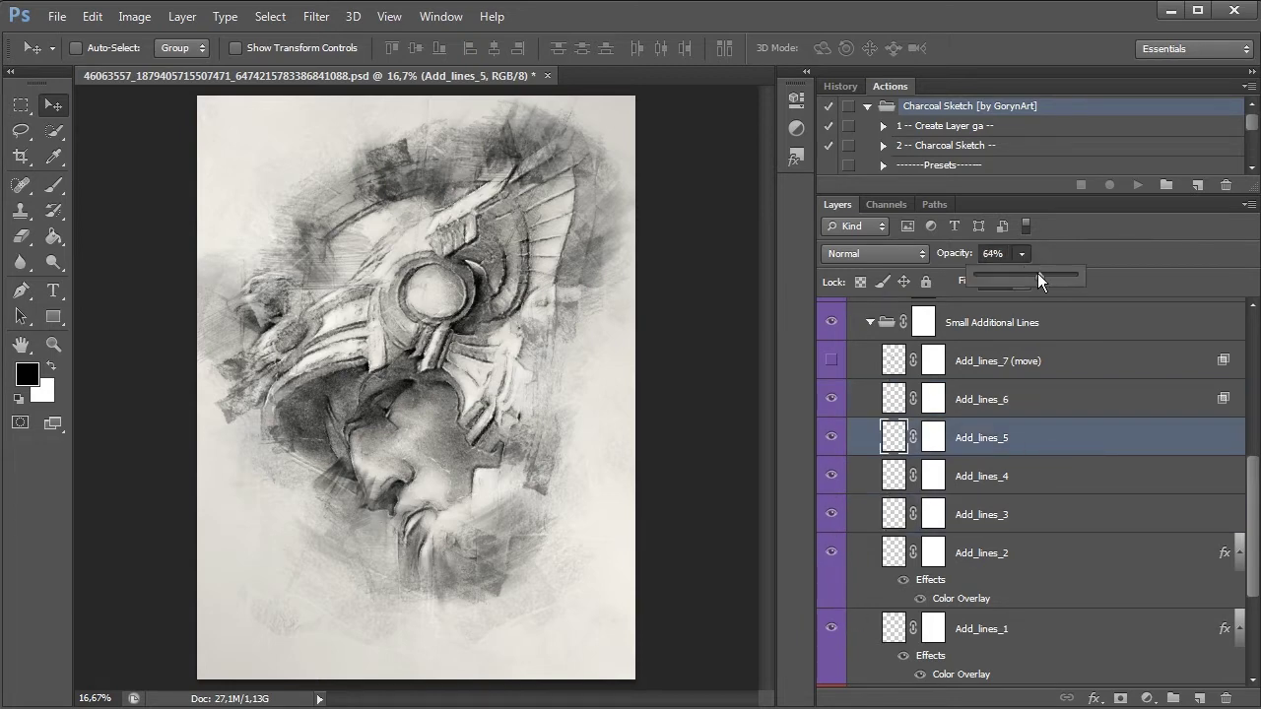
pyautogui.moveTo(1037, 273); pyautogui.dragTo(1126, 271)
pyautogui.click(1060, 467)
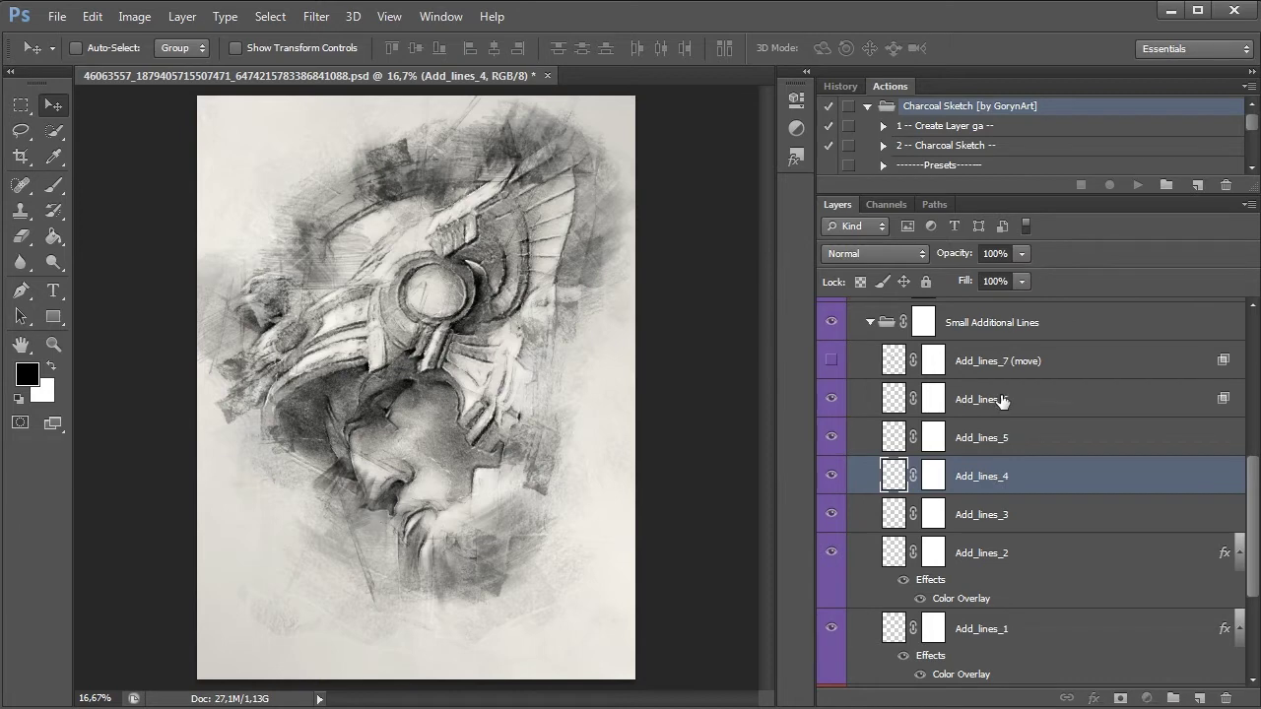
pyautogui.click(1002, 403)
pyautogui.click(1022, 254)
pyautogui.moveTo(1035, 276); pyautogui.dragTo(960, 284)
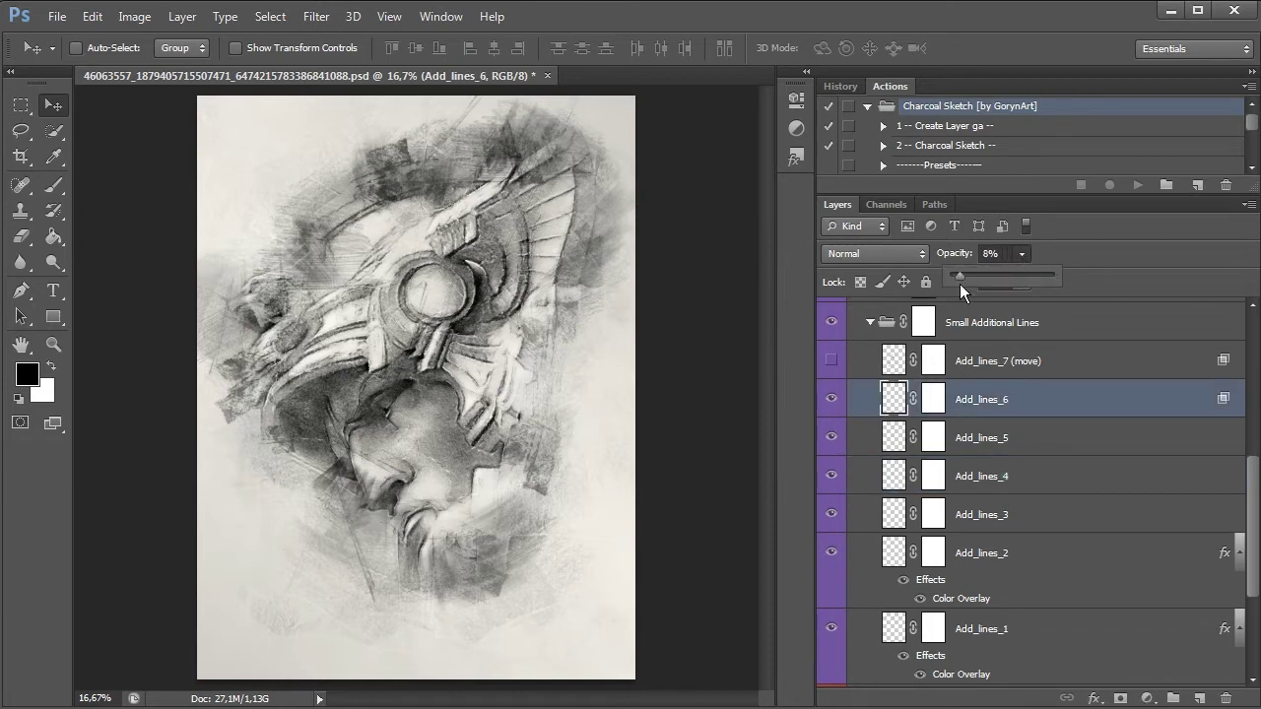
pyautogui.click(1034, 275)
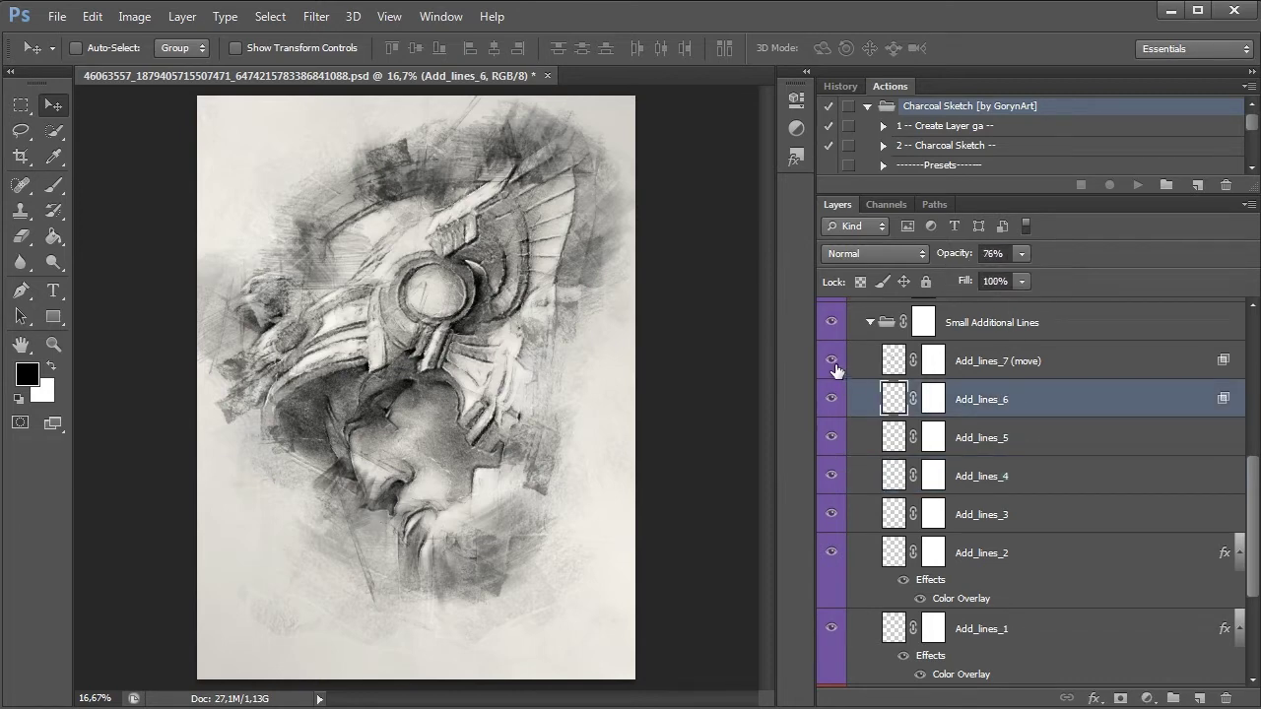
# Step: Toggle Add_lines_1 to check its effect and collapse Small Additional Lines
pyautogui.scroll(-2, 990, 468)
pyautogui.scroll(-2, 990, 467)
pyautogui.click(1000, 477)
pyautogui.click(830, 477)
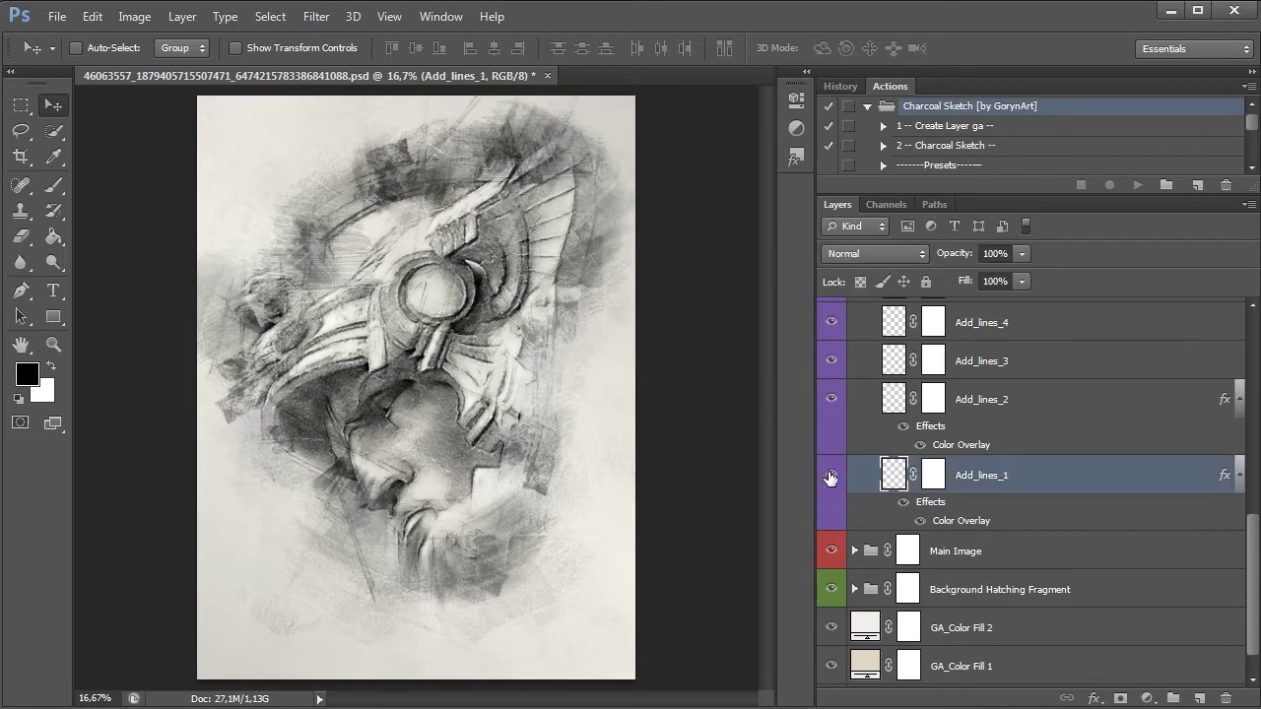
pyautogui.click(831, 404)
pyautogui.scroll(5, 830, 404)
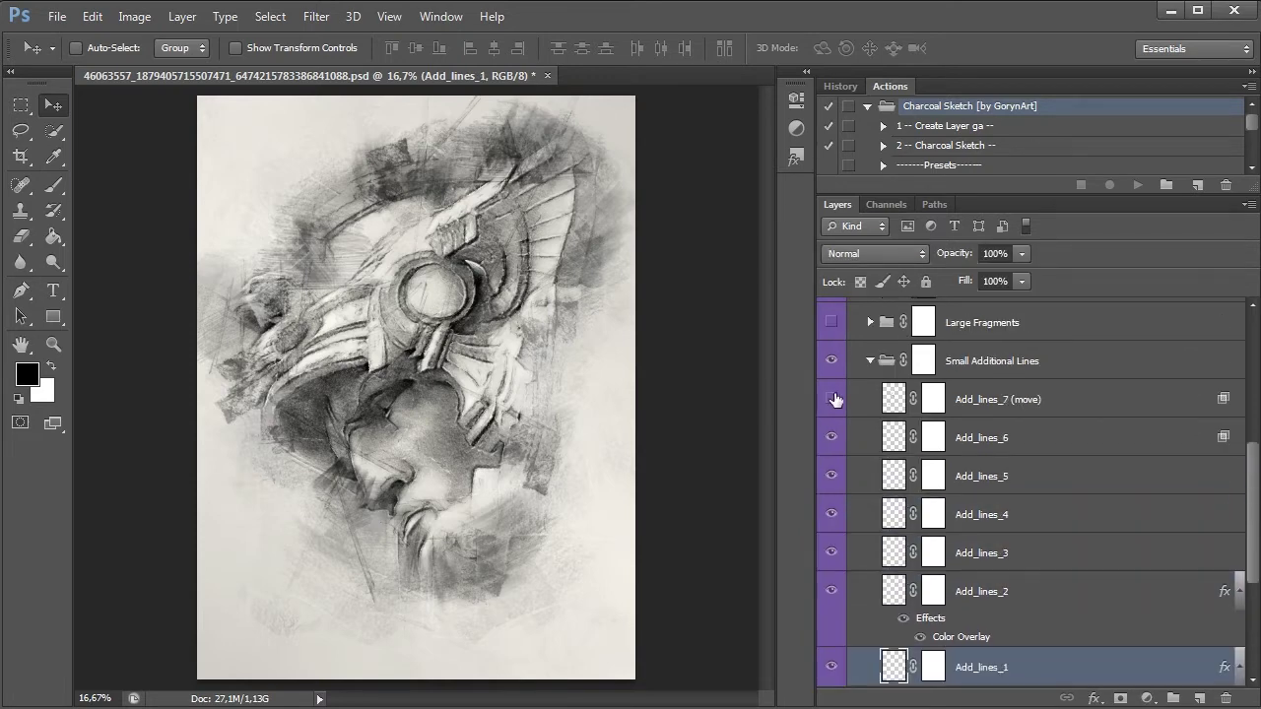
pyautogui.click(869, 362)
# Step: Make the Large Fragments group visible and expand it to list its layers
pyautogui.click(993, 446)
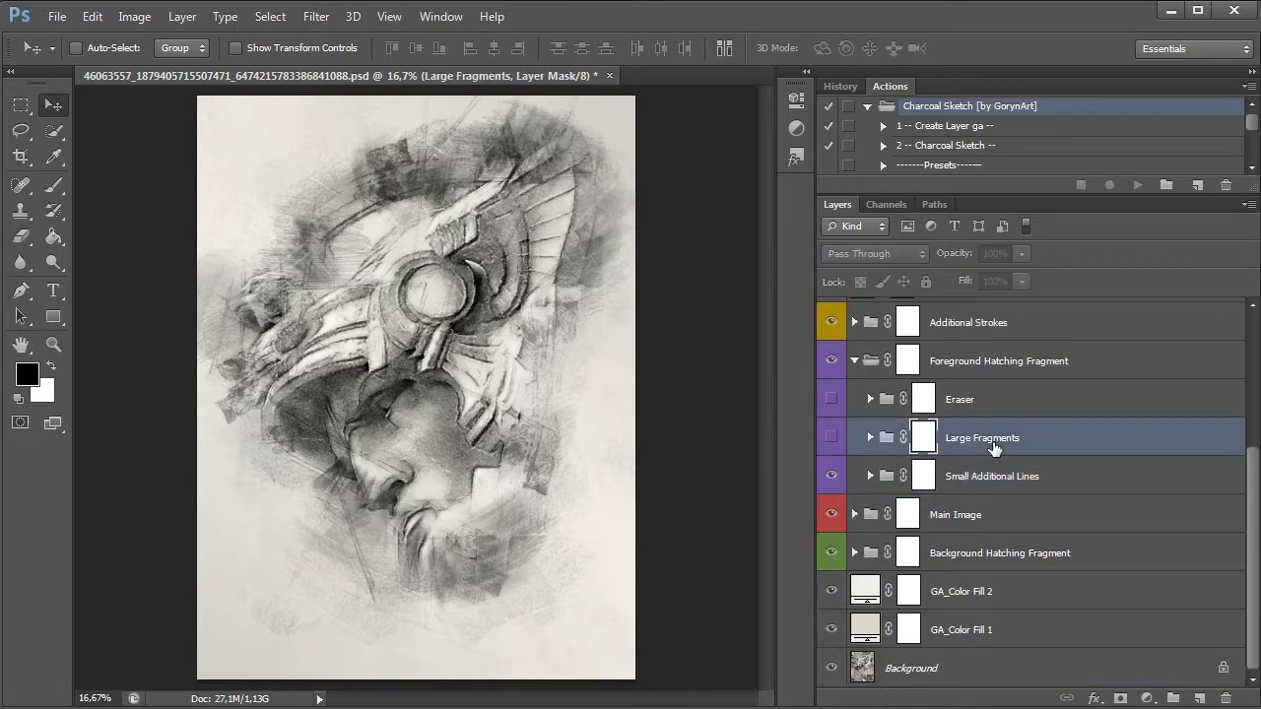
pyautogui.click(830, 440)
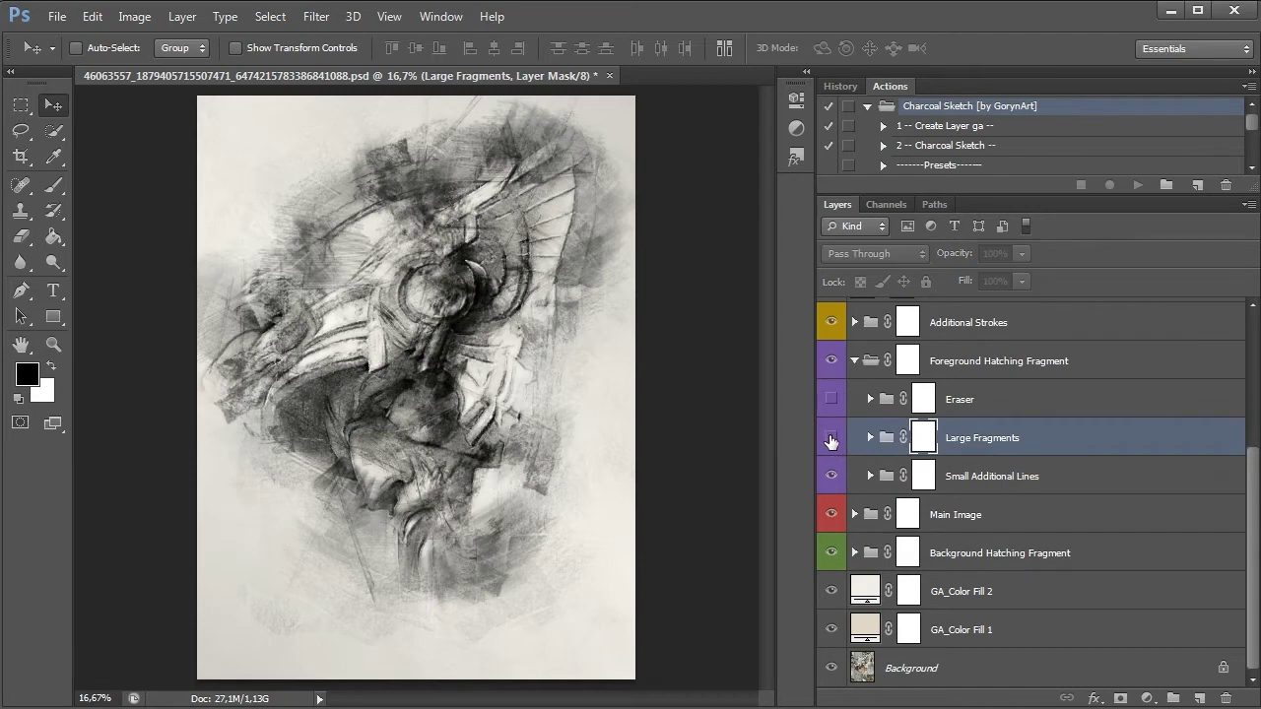
pyautogui.click(869, 438)
pyautogui.click(831, 439)
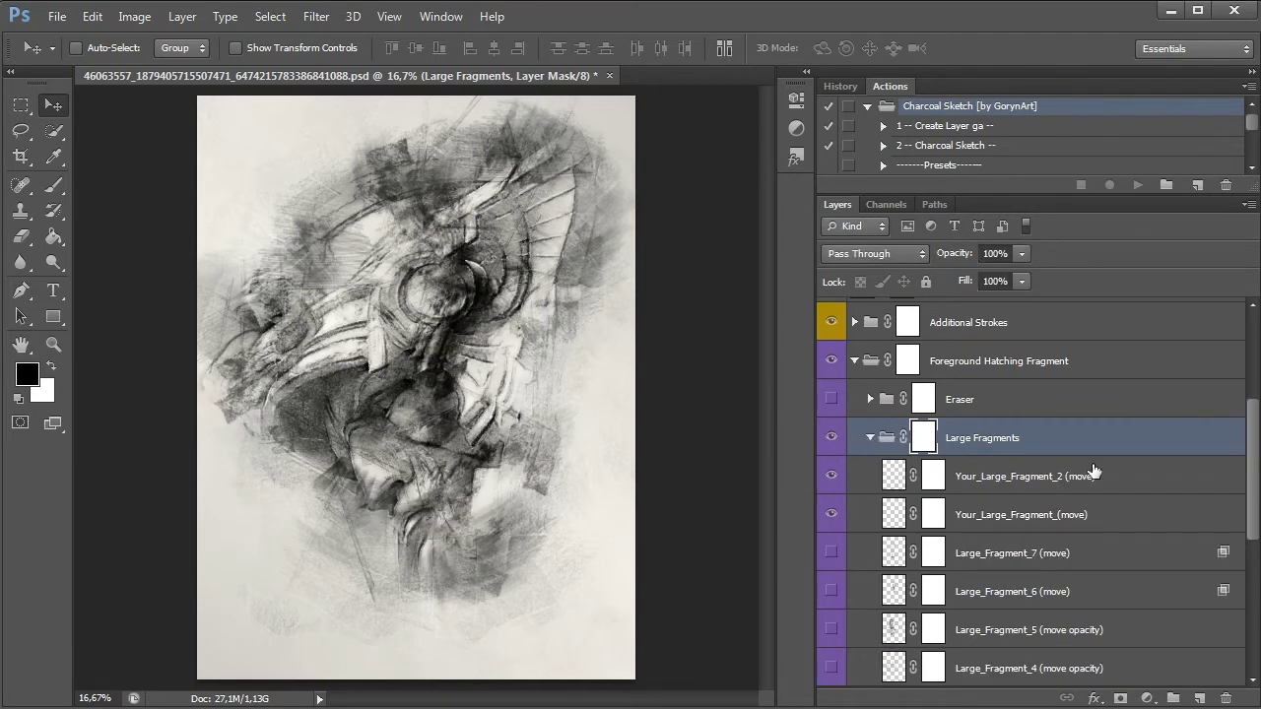
pyautogui.scroll(-5, 1094, 472)
pyautogui.scroll(-1, 1094, 472)
# Step: With the Move tool, shift Large_Fragment_2's strokes up over the helmet and right
pyautogui.click(995, 513)
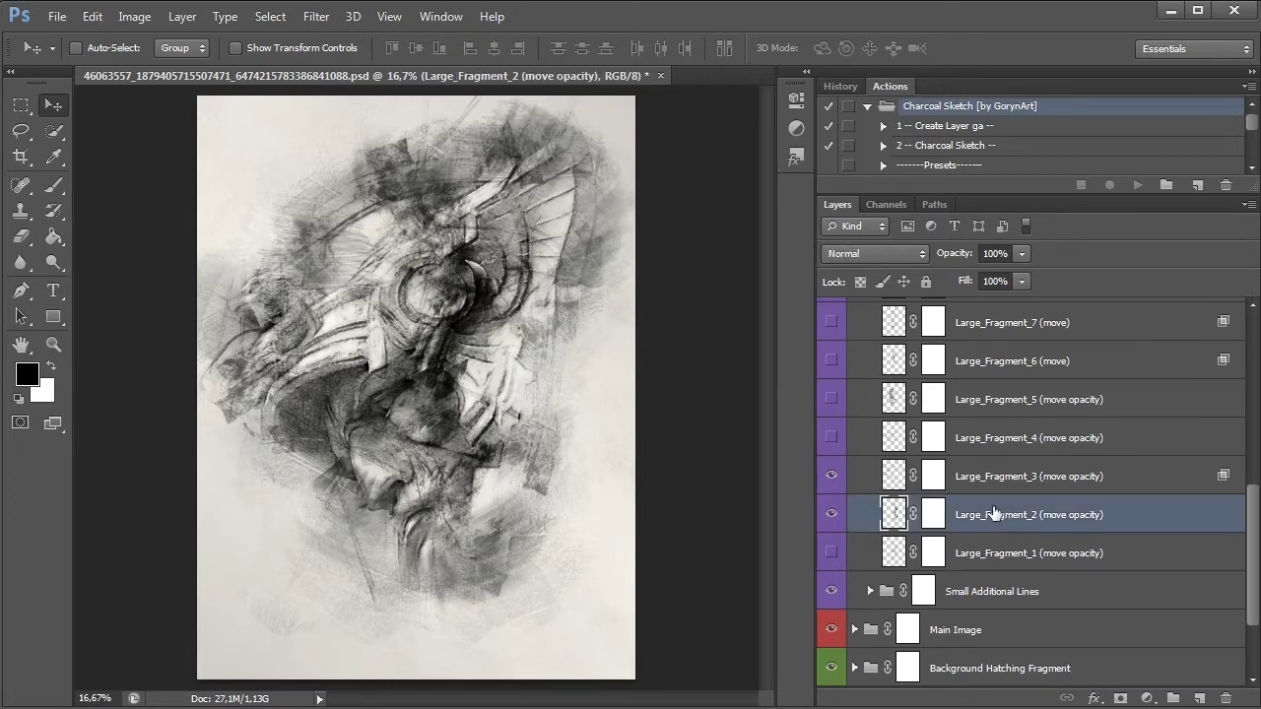
pyautogui.click(55, 184)
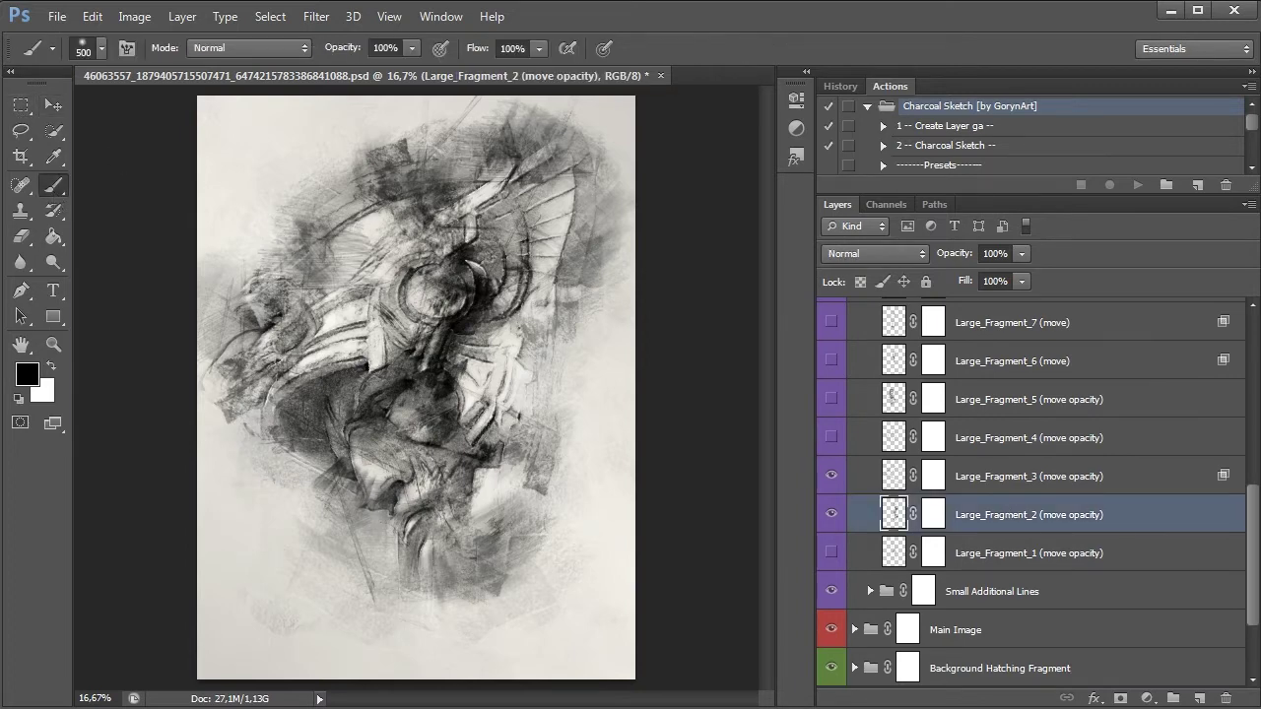
pyautogui.click(56, 105)
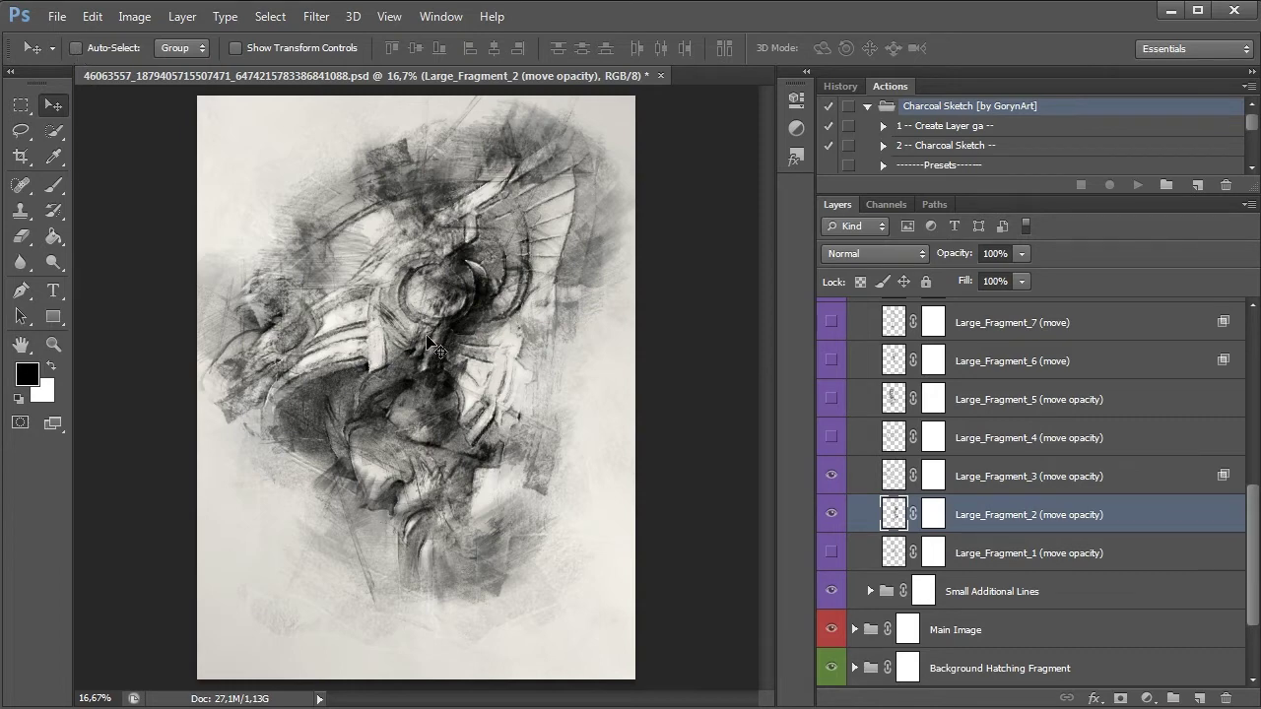
pyautogui.moveTo(429, 340)
pyautogui.mouseDown()
pyautogui.moveTo(516, 412)
pyautogui.moveTo(522, 229)
pyautogui.moveTo(461, 211)
pyautogui.moveTo(477, 216)
pyautogui.mouseUp()
pyautogui.click(1017, 475)
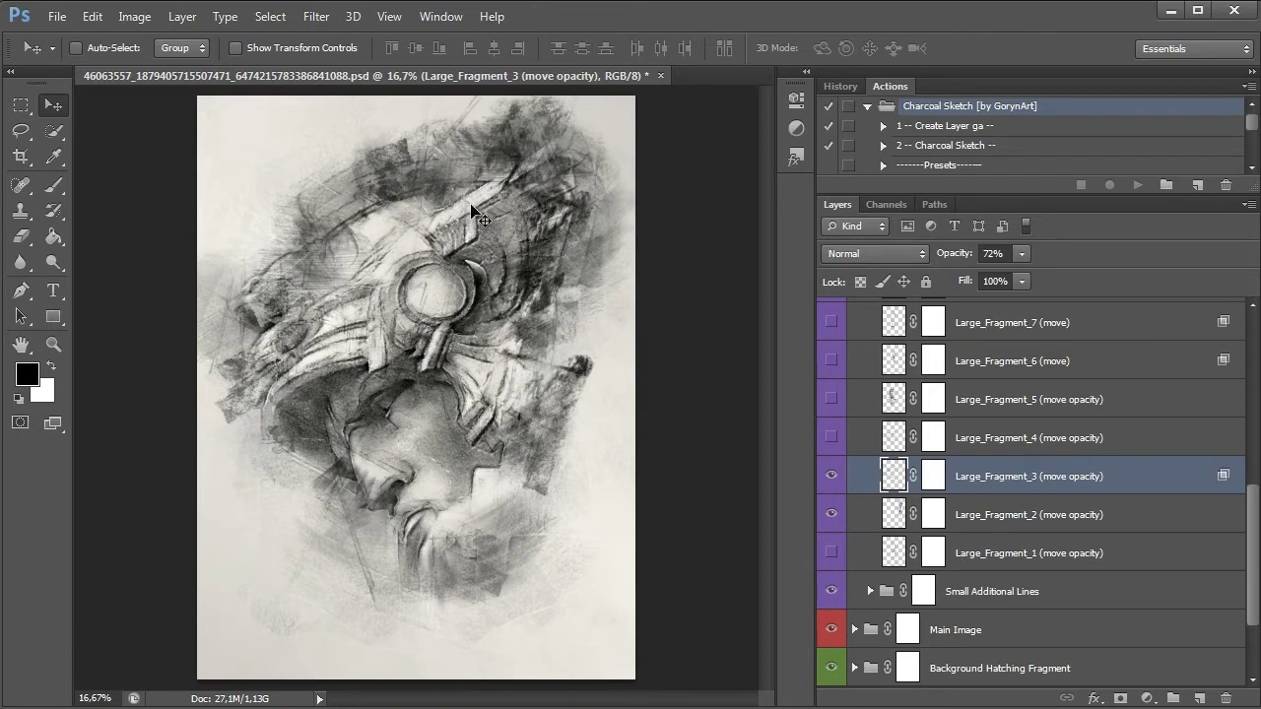
pyautogui.click(1034, 514)
pyautogui.moveTo(522, 292); pyautogui.dragTo(498, 155)
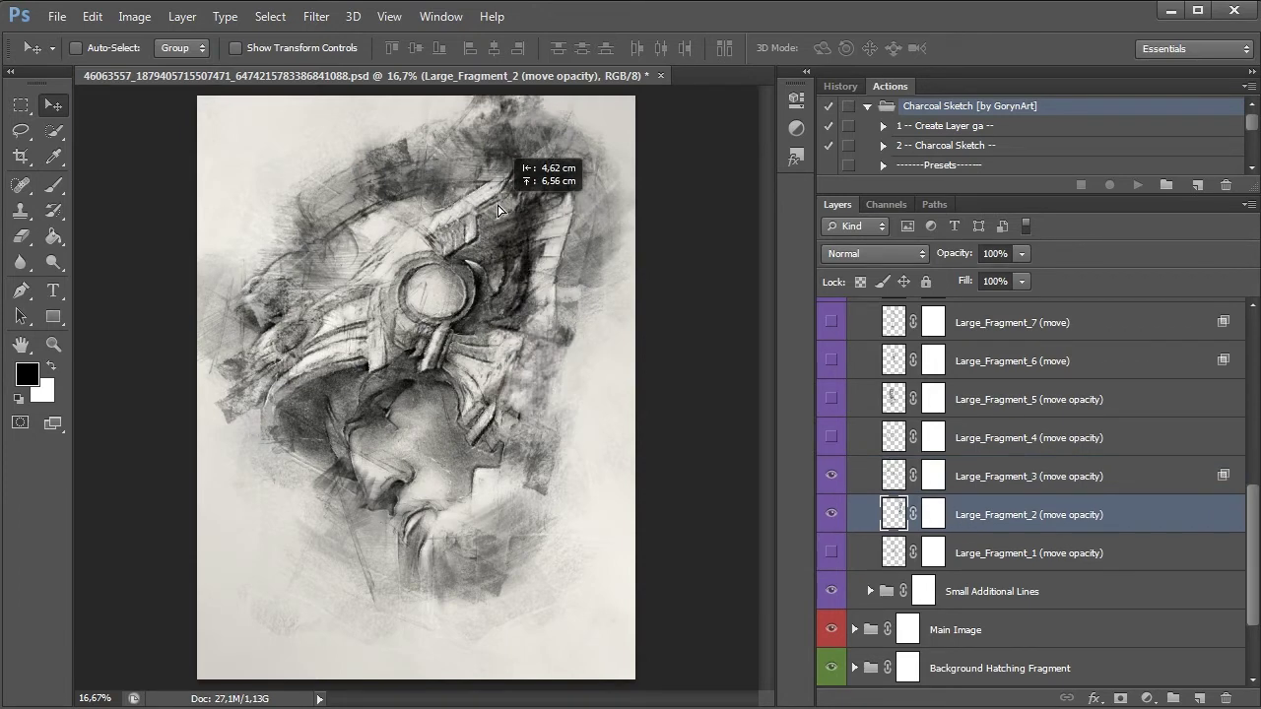
pyautogui.moveTo(537, 268); pyautogui.dragTo(591, 261)
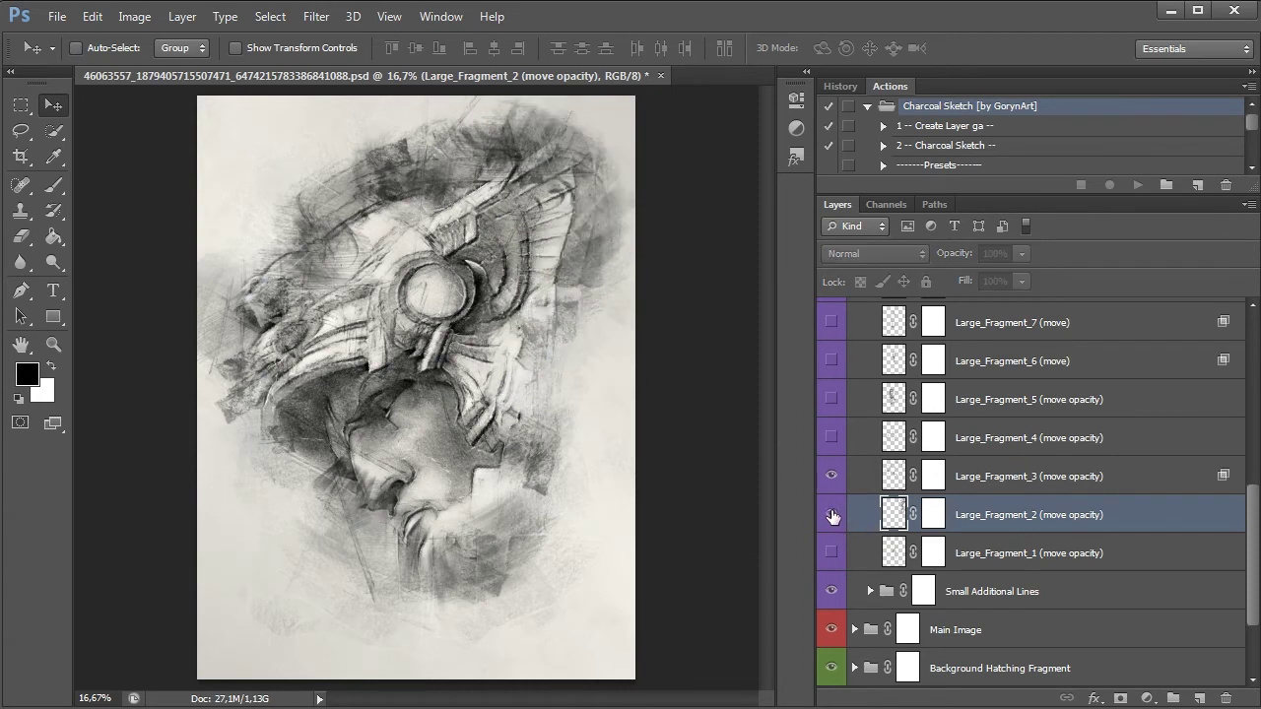
# Step: Try Large_Fragment_4 and Large_Fragment_5, shifting their strokes right and left, then hide both
pyautogui.click(985, 449)
pyautogui.click(831, 438)
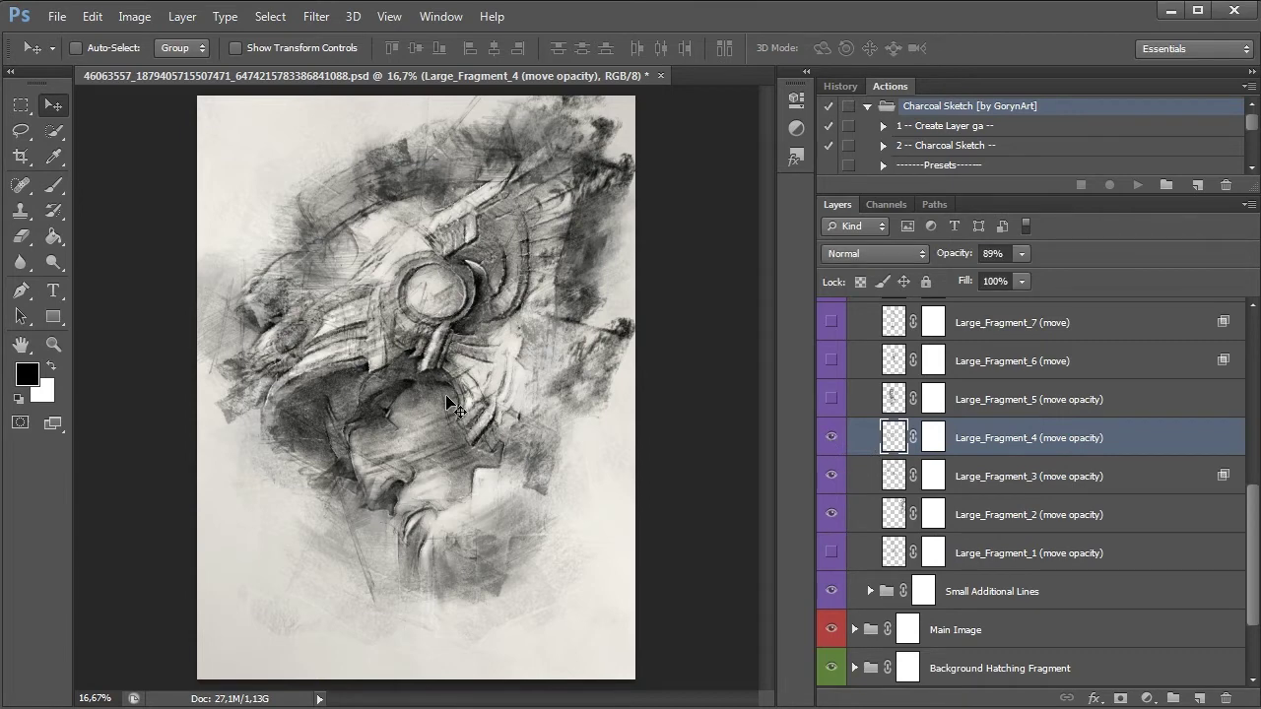
pyautogui.moveTo(455, 406)
pyautogui.mouseDown()
pyautogui.moveTo(579, 403)
pyautogui.moveTo(631, 376)
pyautogui.mouseUp()
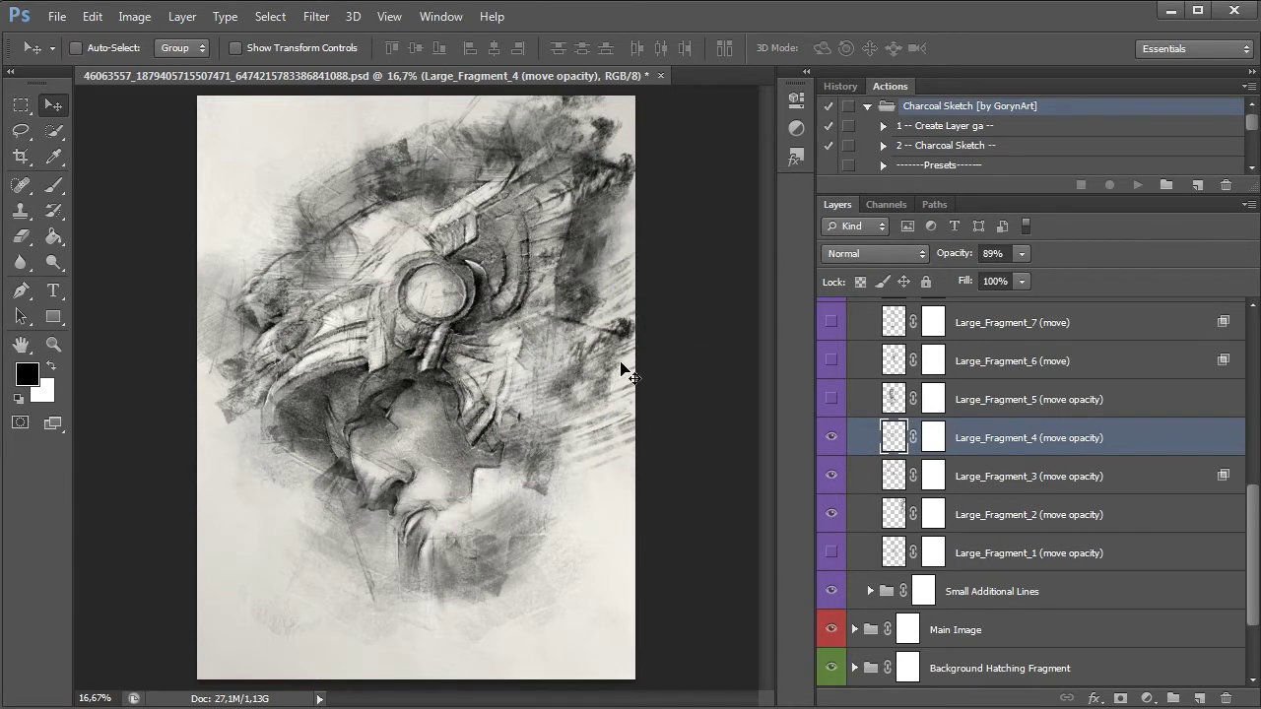
pyautogui.click(831, 437)
pyautogui.click(902, 398)
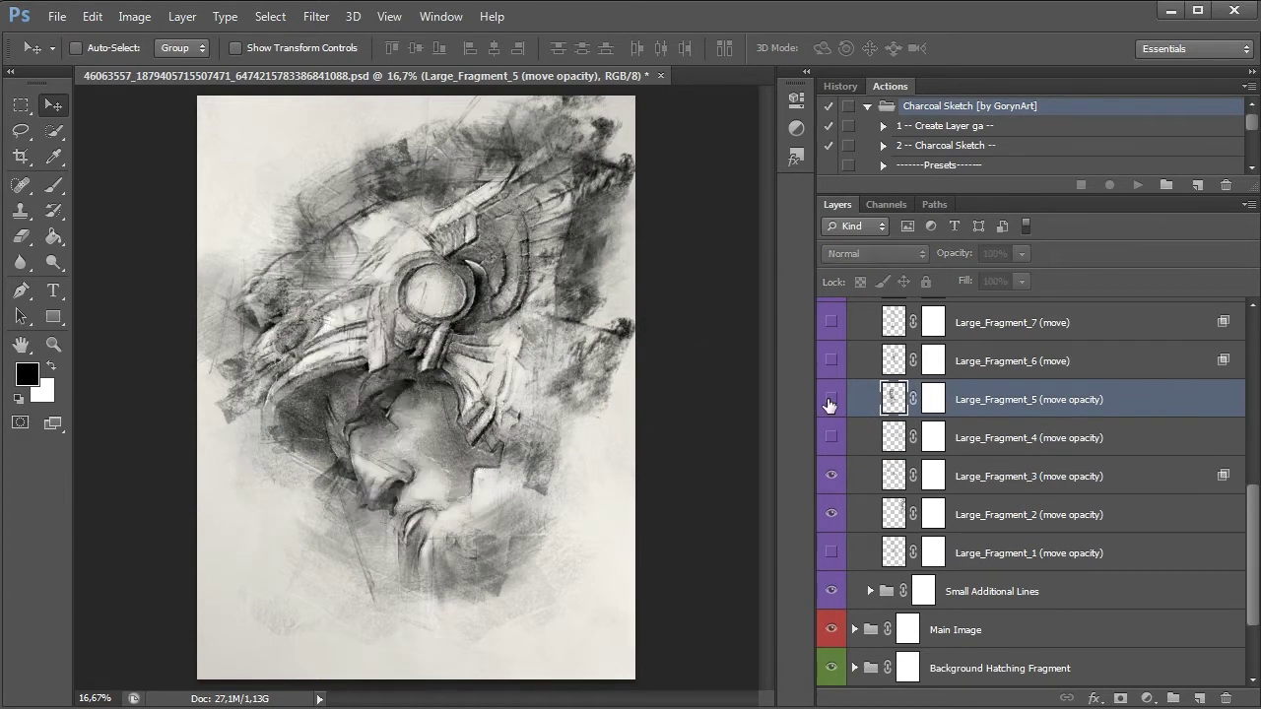
pyautogui.click(830, 399)
pyautogui.moveTo(424, 380)
pyautogui.mouseDown()
pyautogui.moveTo(281, 339)
pyautogui.moveTo(275, 233)
pyautogui.moveTo(285, 312)
pyautogui.mouseUp()
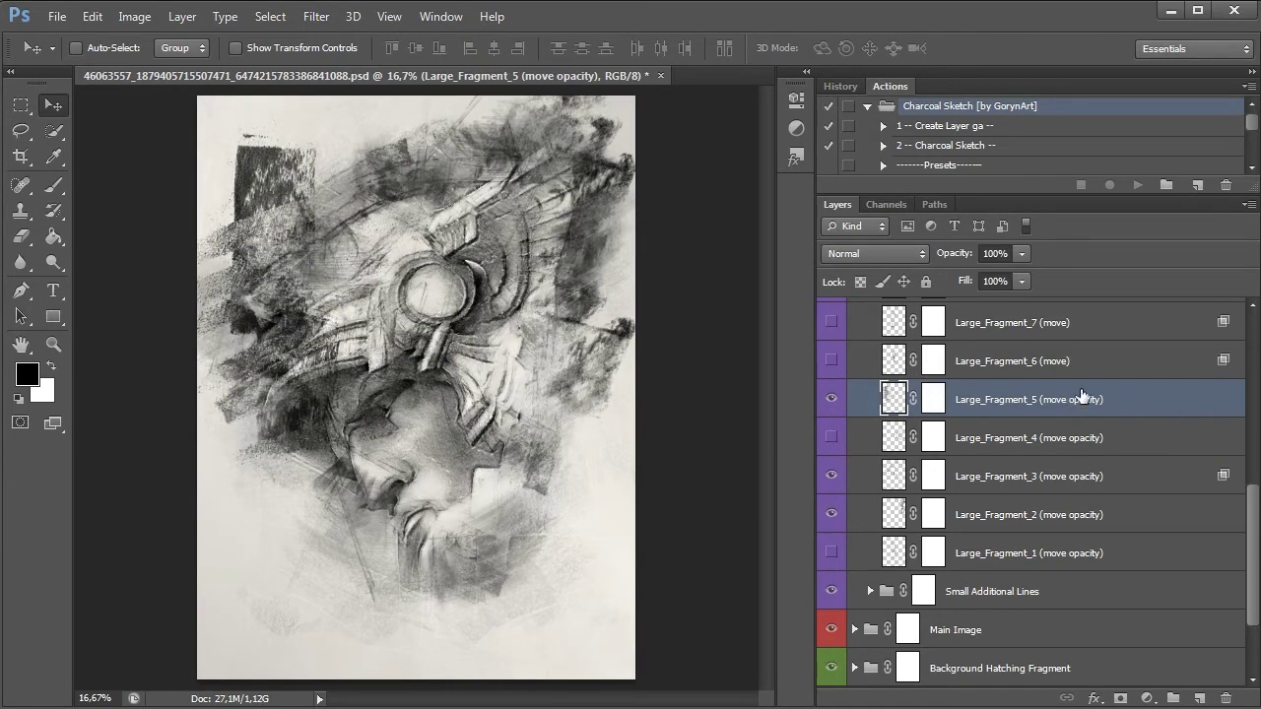
pyautogui.scroll(2, 1143, 413)
pyautogui.click(1050, 439)
# Step: Show Large_Fragment_6, move its strokes down the canvas, then hide it
pyautogui.click(830, 476)
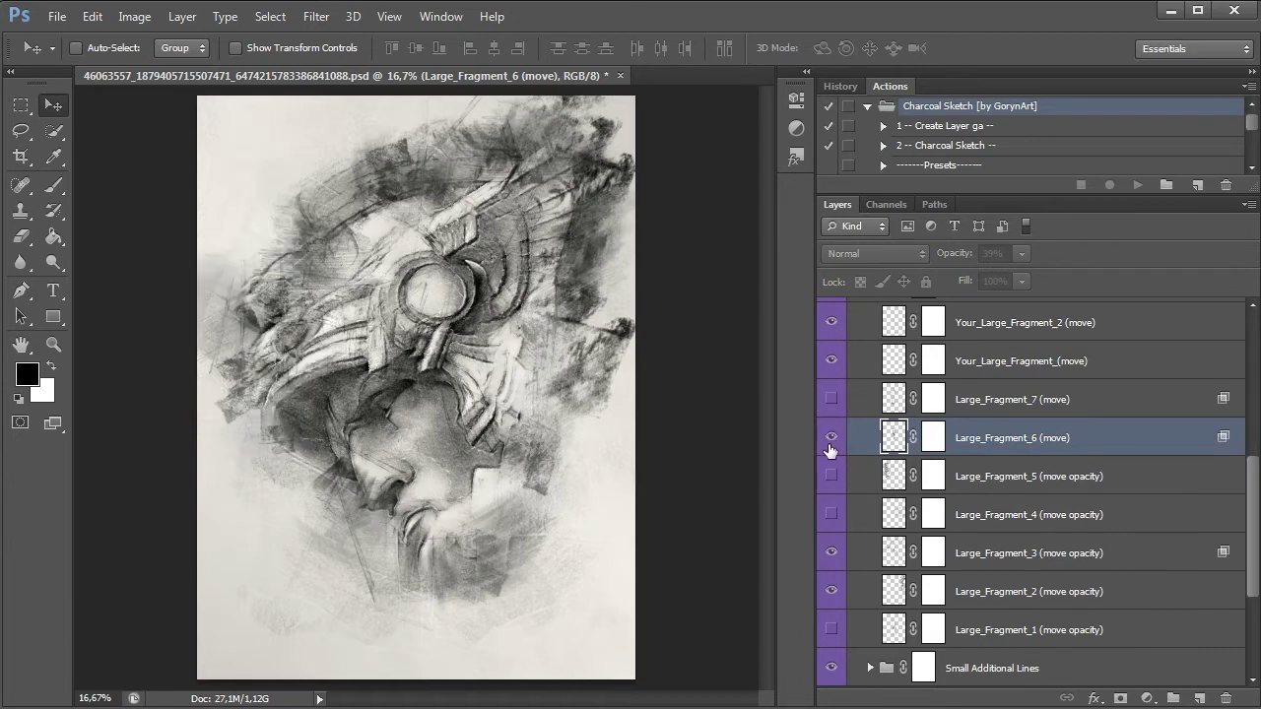
pyautogui.click(831, 437)
pyautogui.moveTo(421, 347)
pyautogui.mouseDown()
pyautogui.moveTo(540, 549)
pyautogui.moveTo(513, 563)
pyautogui.mouseUp()
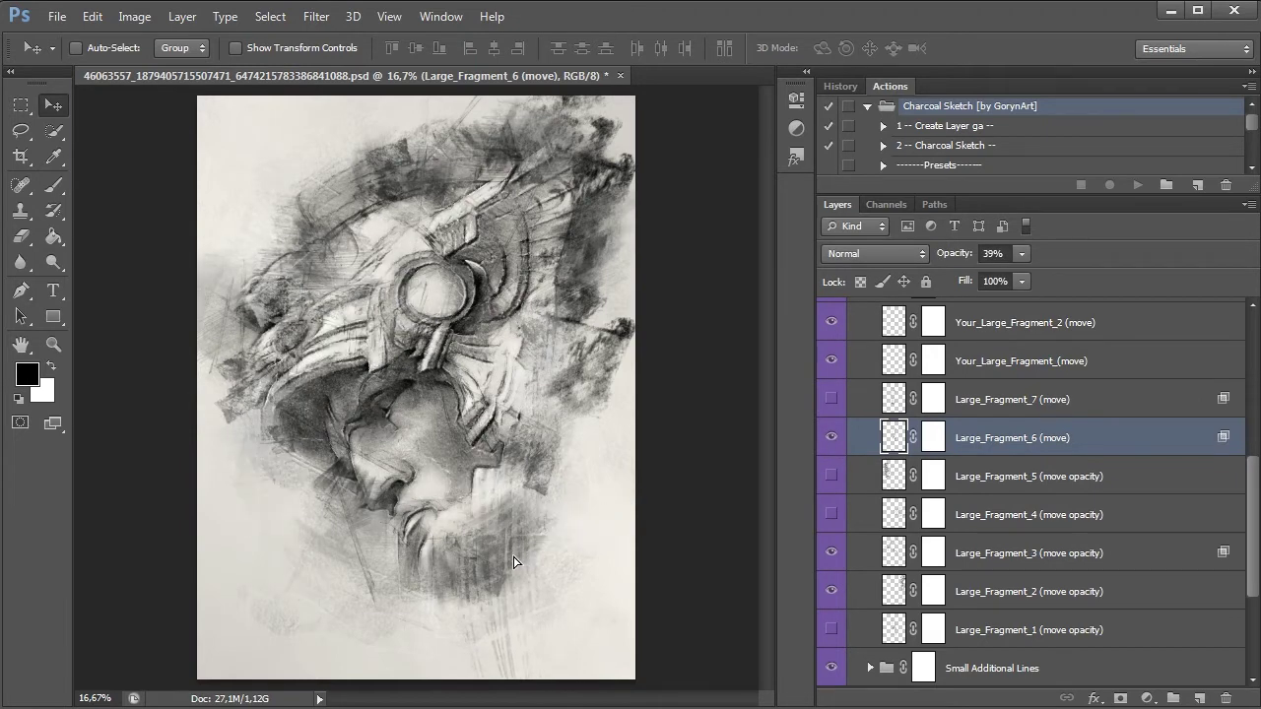
pyautogui.click(830, 437)
# Step: Free-transform Large_Fragment_7, rotating it to about -120° and placing it over the helmet
pyautogui.click(830, 399)
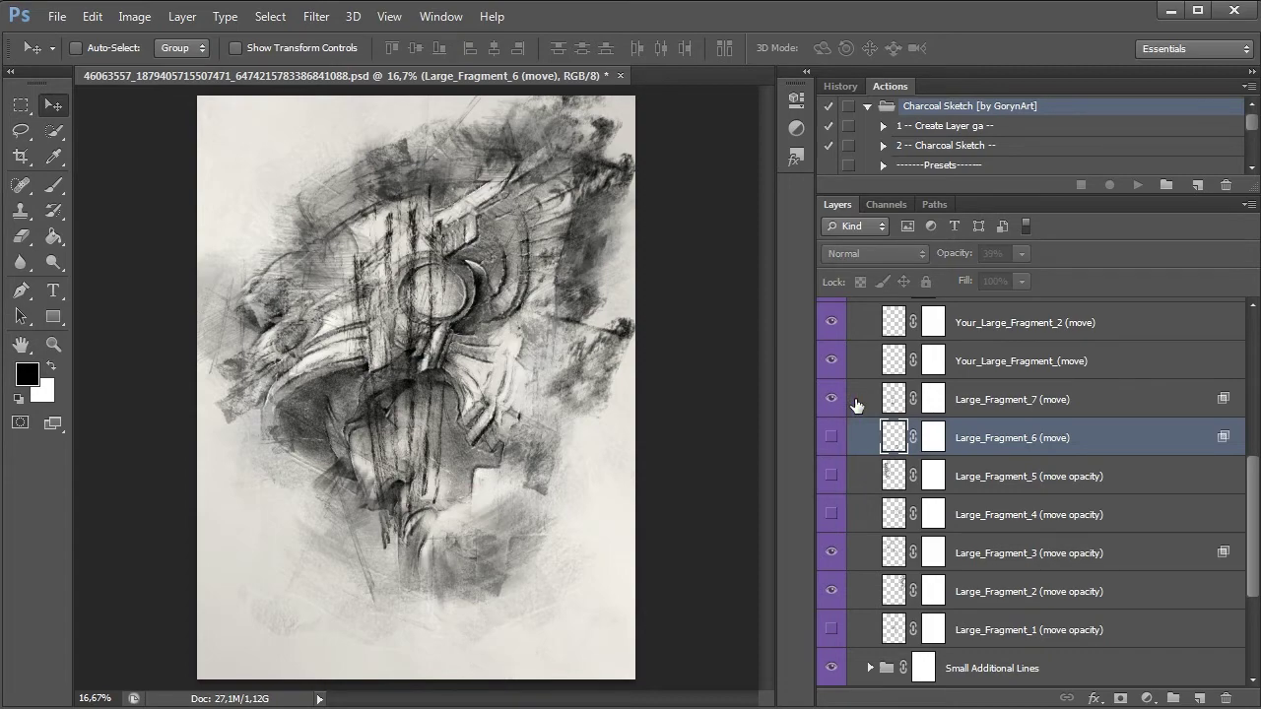
pyautogui.click(883, 399)
pyautogui.moveTo(325, 360); pyautogui.dragTo(375, 365)
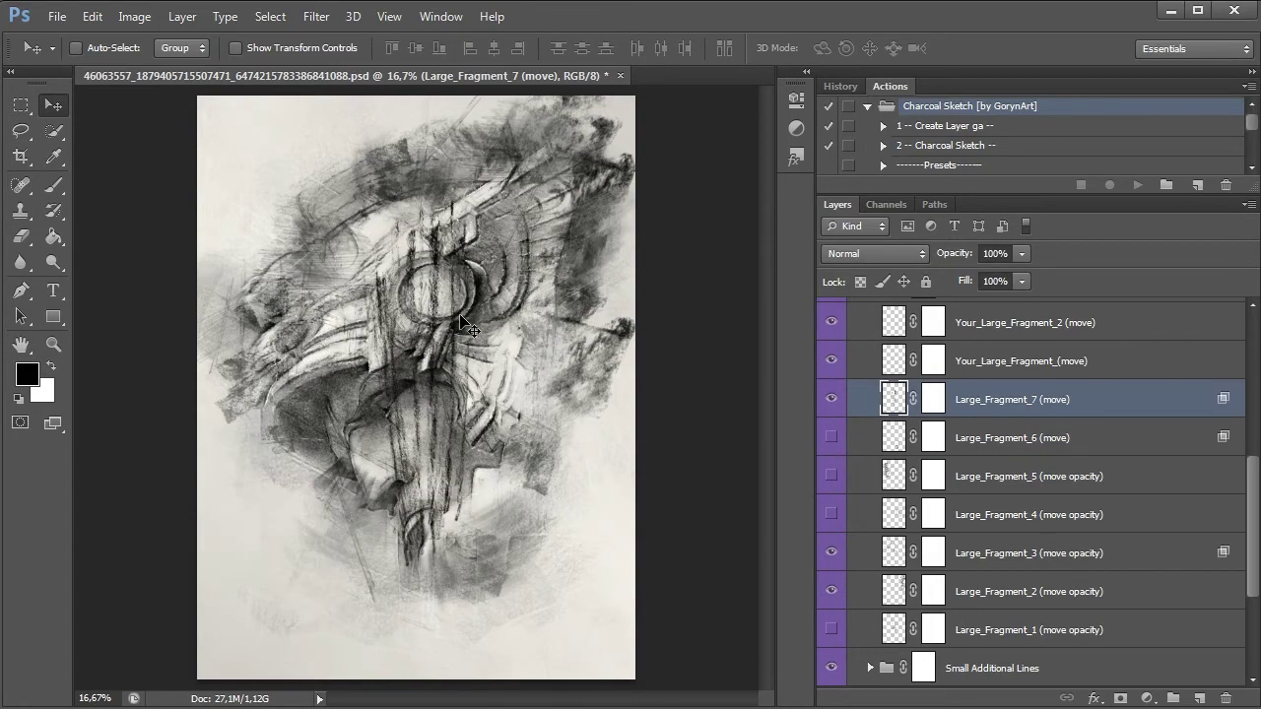
pyautogui.hotkey('ctrl', 't')
pyautogui.moveTo(504, 178); pyautogui.dragTo(257, 355)
pyautogui.moveTo(372, 366); pyautogui.dragTo(559, 203)
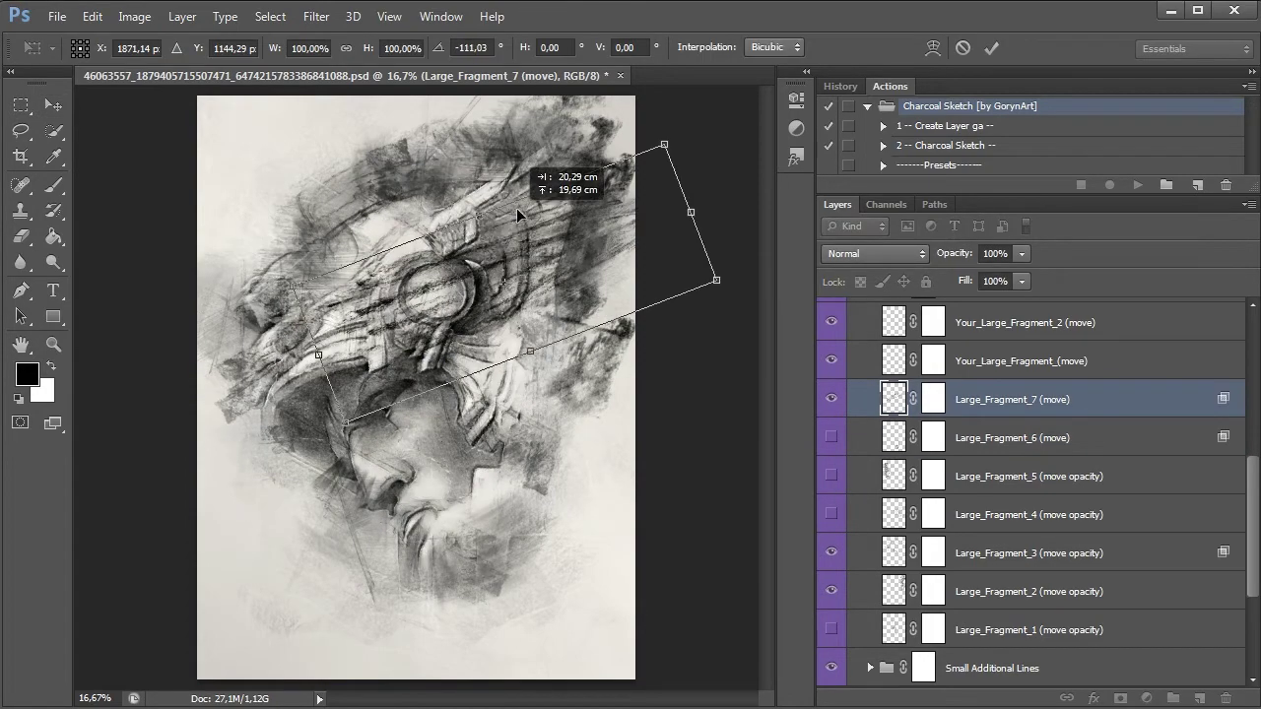
pyautogui.moveTo(375, 261); pyautogui.dragTo(347, 239)
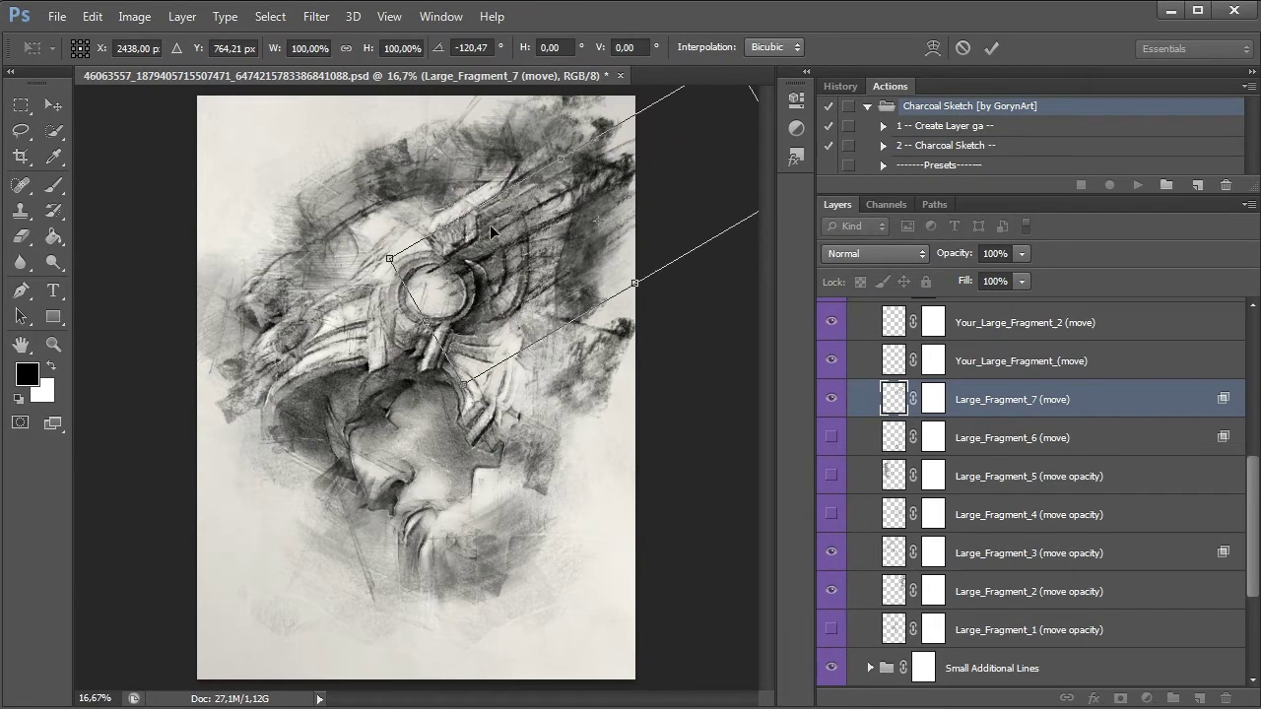
pyautogui.moveTo(489, 225); pyautogui.dragTo(525, 185)
pyautogui.press('Return')
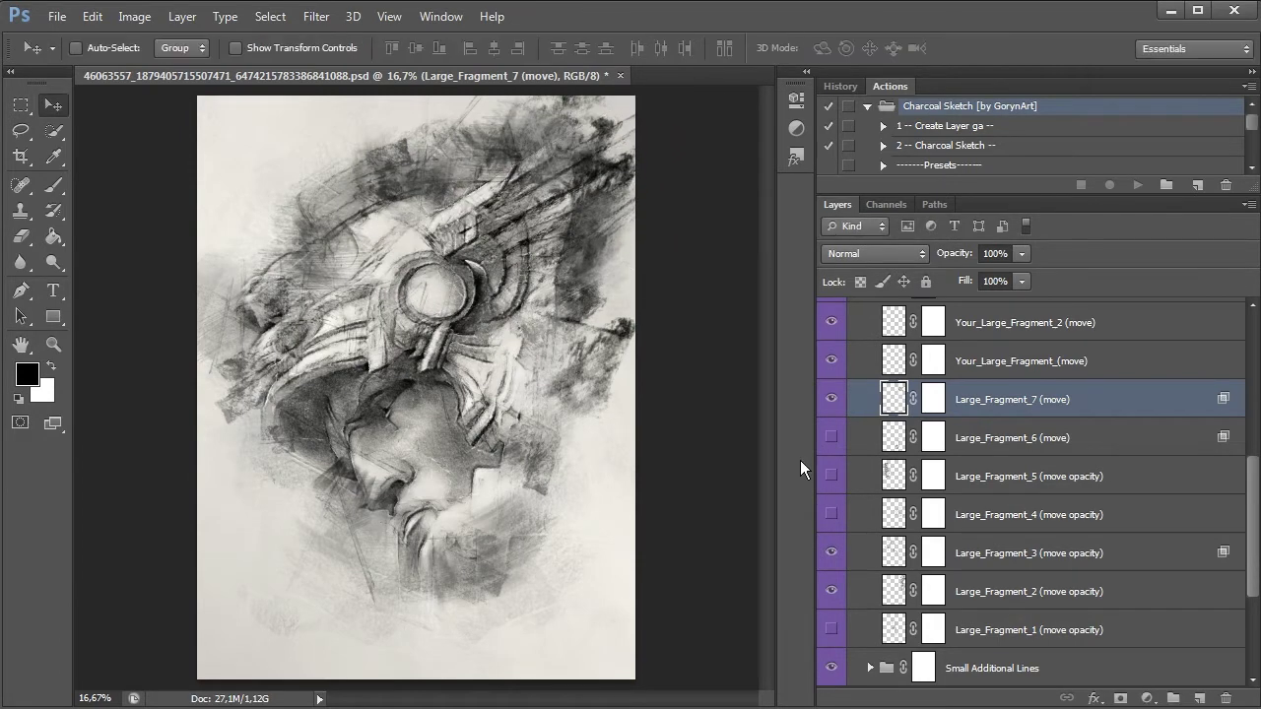
# Step: Nudge Large_Fragment_7, hide it, and select the Your_Large_Fragment_(move) layer
pyautogui.click(832, 399)
pyautogui.moveTo(567, 222); pyautogui.dragTo(559, 211)
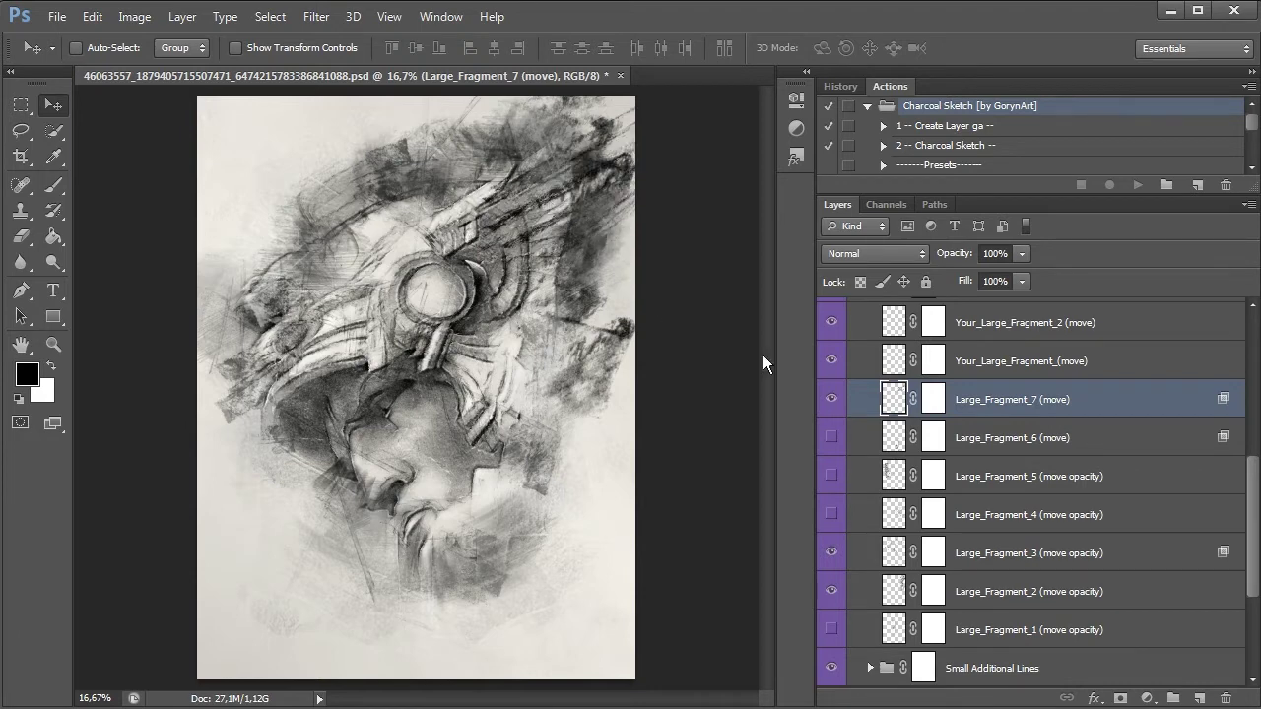
pyautogui.click(832, 399)
pyautogui.click(1046, 362)
pyautogui.scroll(1, 1046, 361)
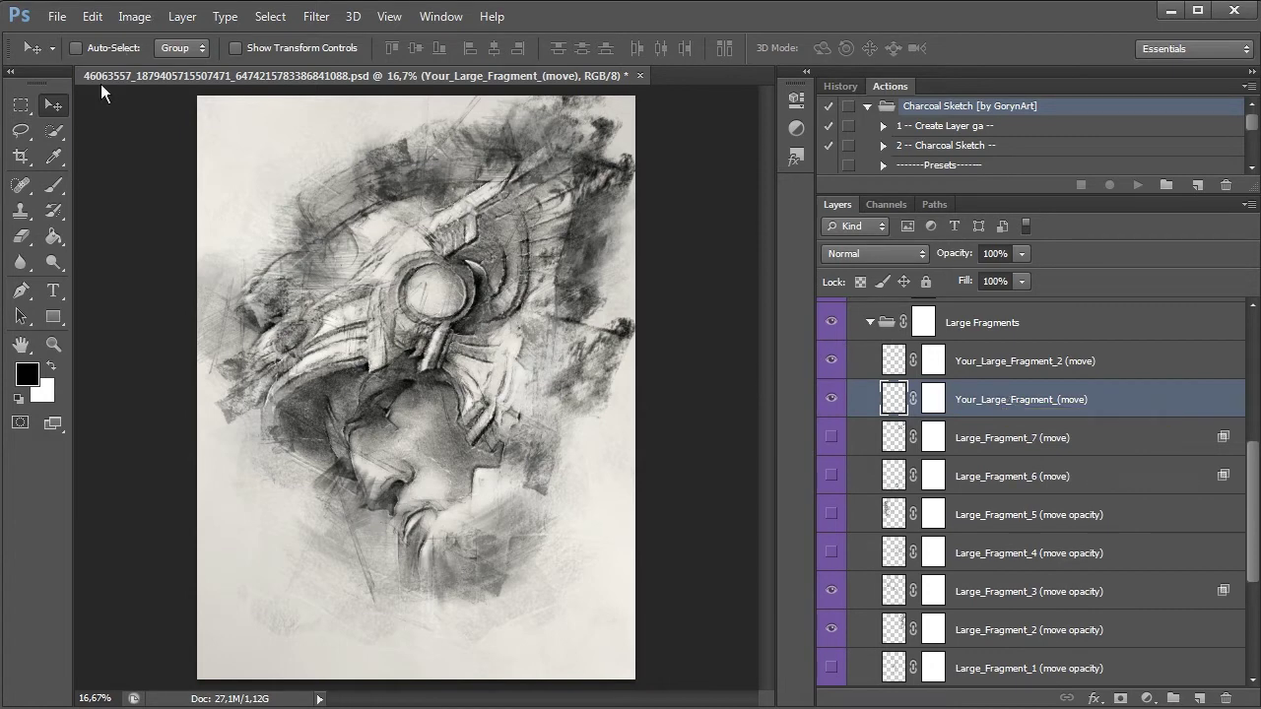
# Step: Try GA_CS_34–36 charcoal brushes and stamp a GA_CS_36 fragment around the lower face
pyautogui.click(55, 189)
pyautogui.click(101, 49)
pyautogui.moveTo(559, 287); pyautogui.dragTo(545, 606)
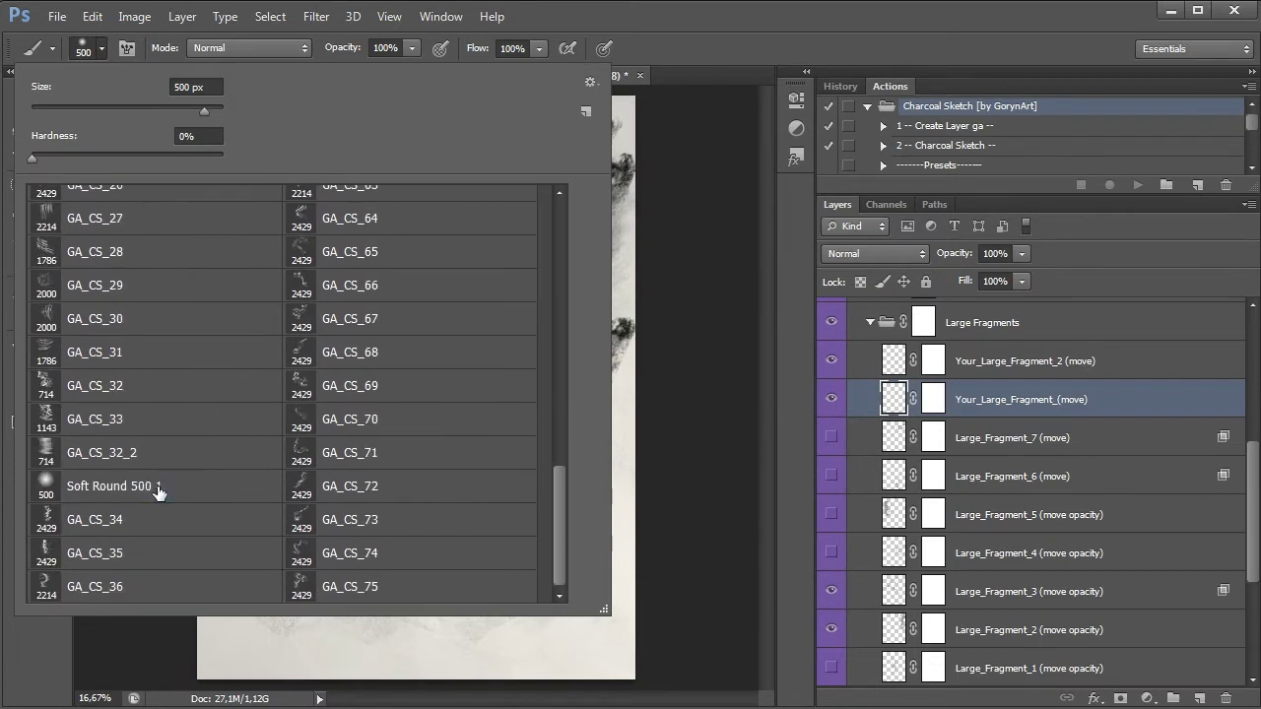
pyautogui.click(155, 486)
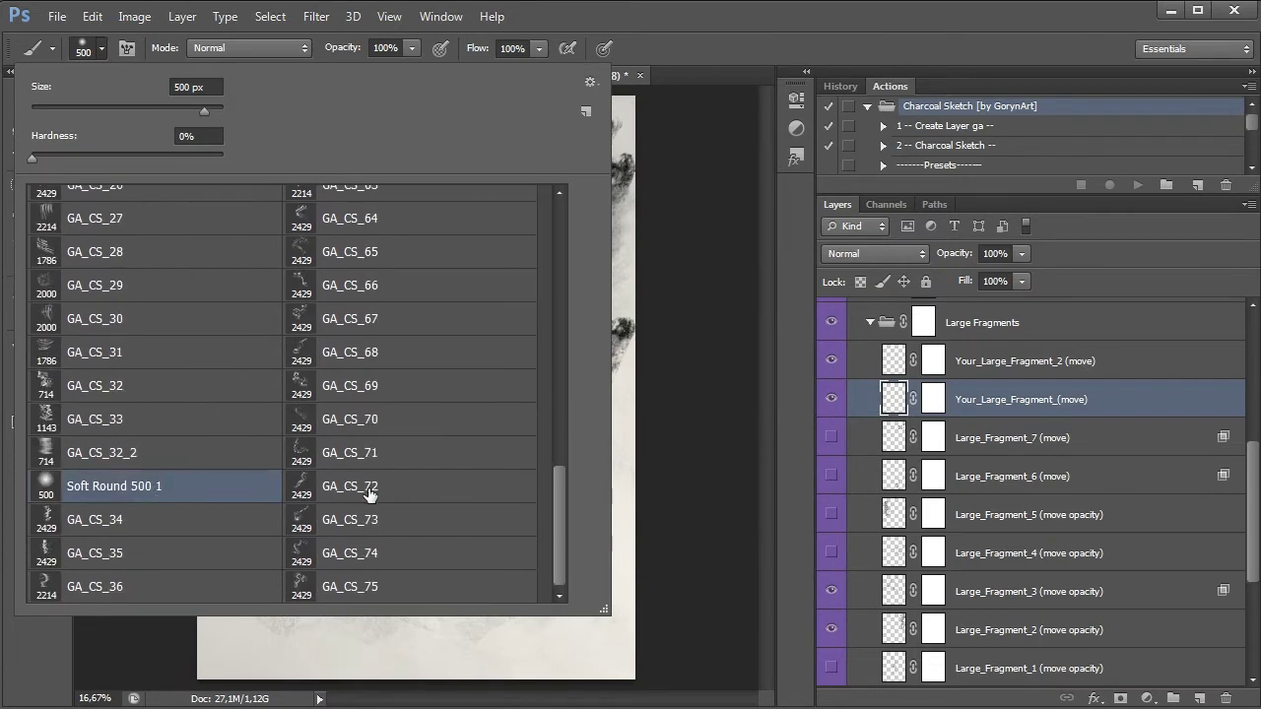
pyautogui.click(153, 520)
pyautogui.click(145, 553)
pyautogui.click(147, 586)
pyautogui.click(781, 276)
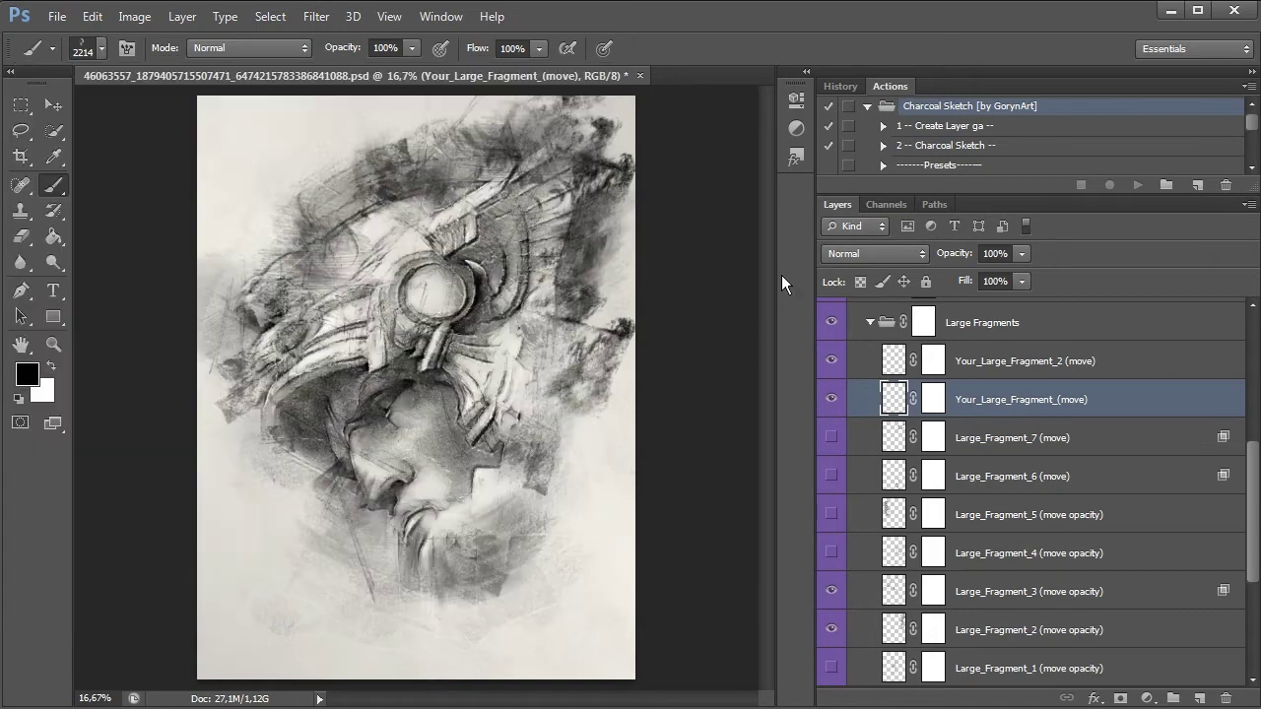
pyautogui.click(399, 350)
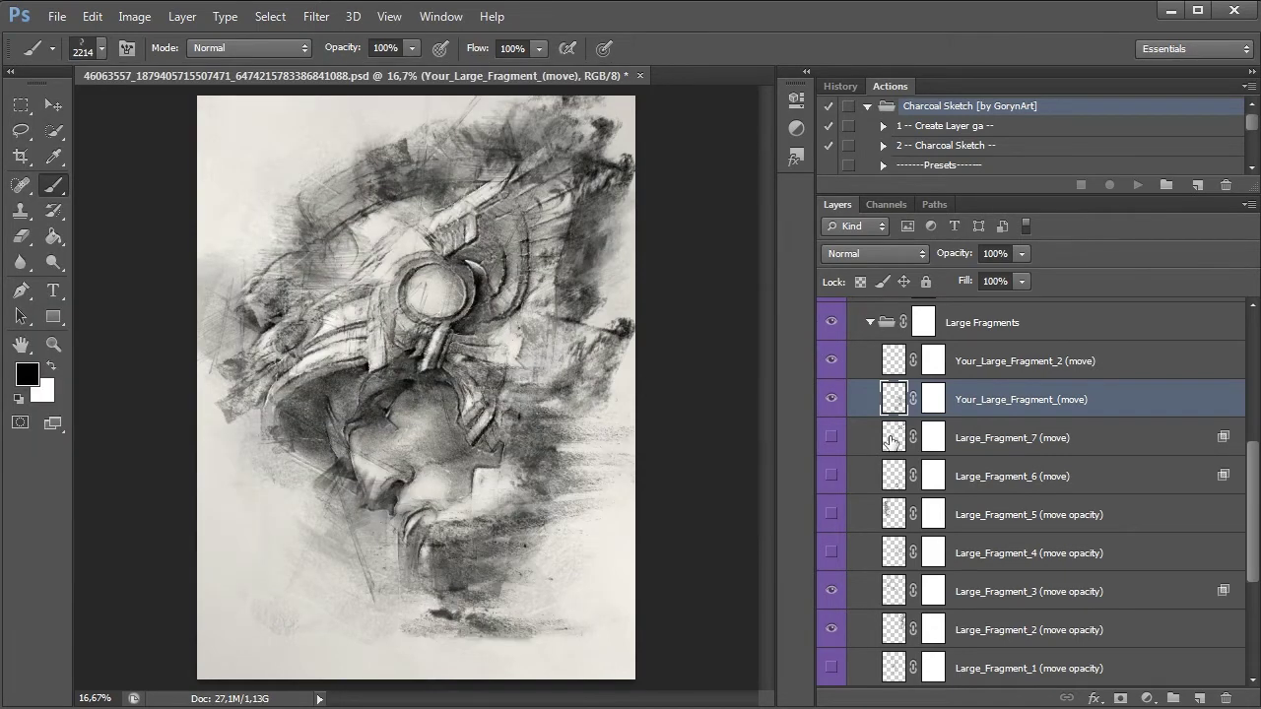
# Step: Stamp GA_CS_65 charcoal texture over the helmet
pyautogui.click(96, 44)
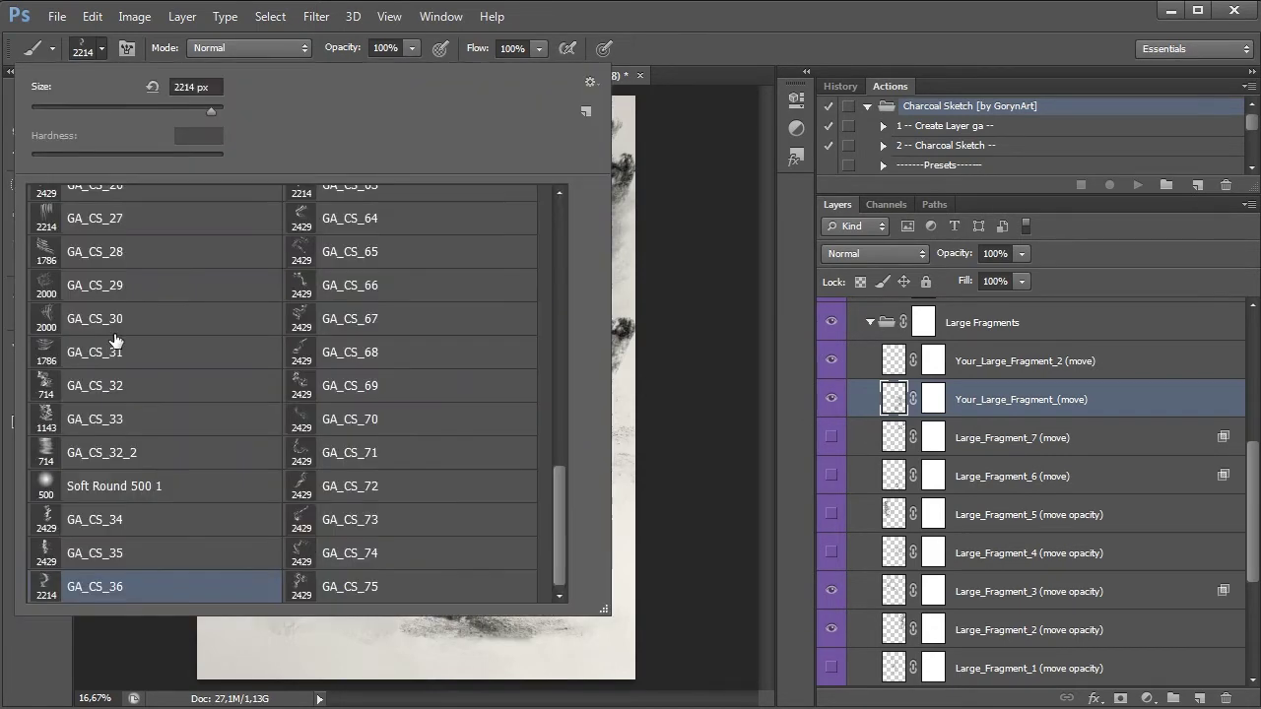
pyautogui.click(138, 522)
pyautogui.click(137, 552)
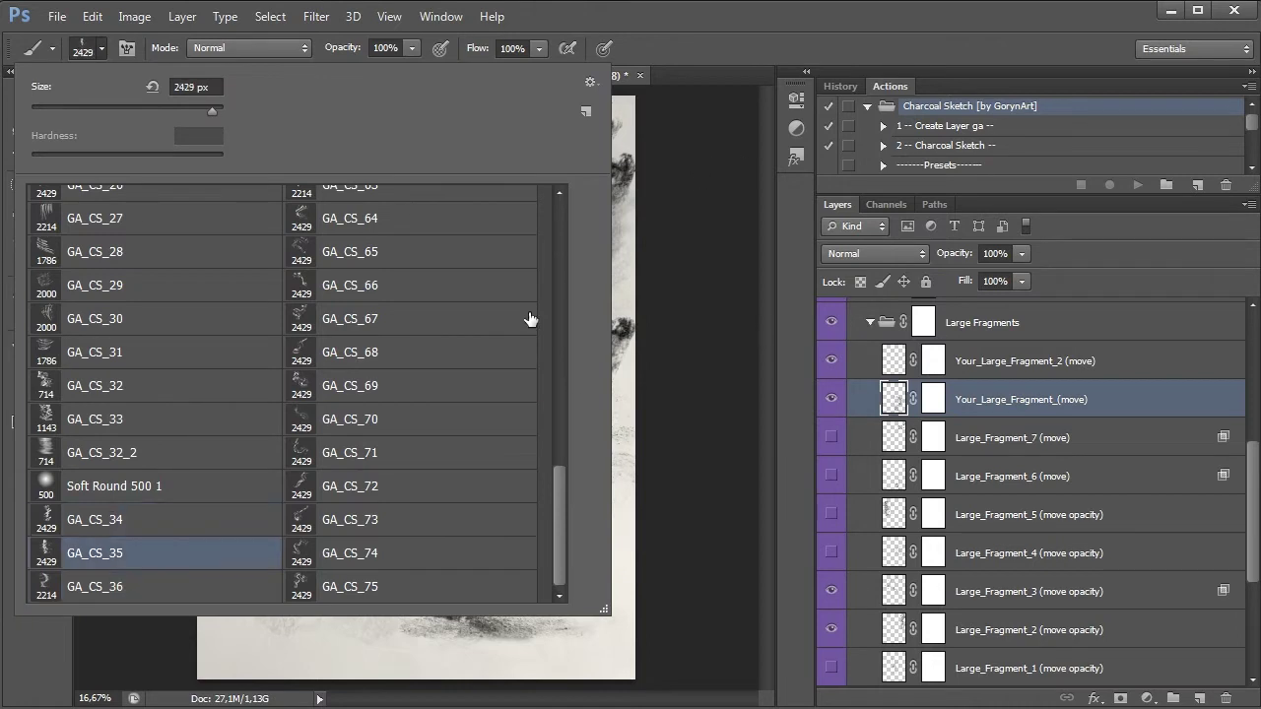
pyautogui.click(406, 259)
pyautogui.click(665, 7)
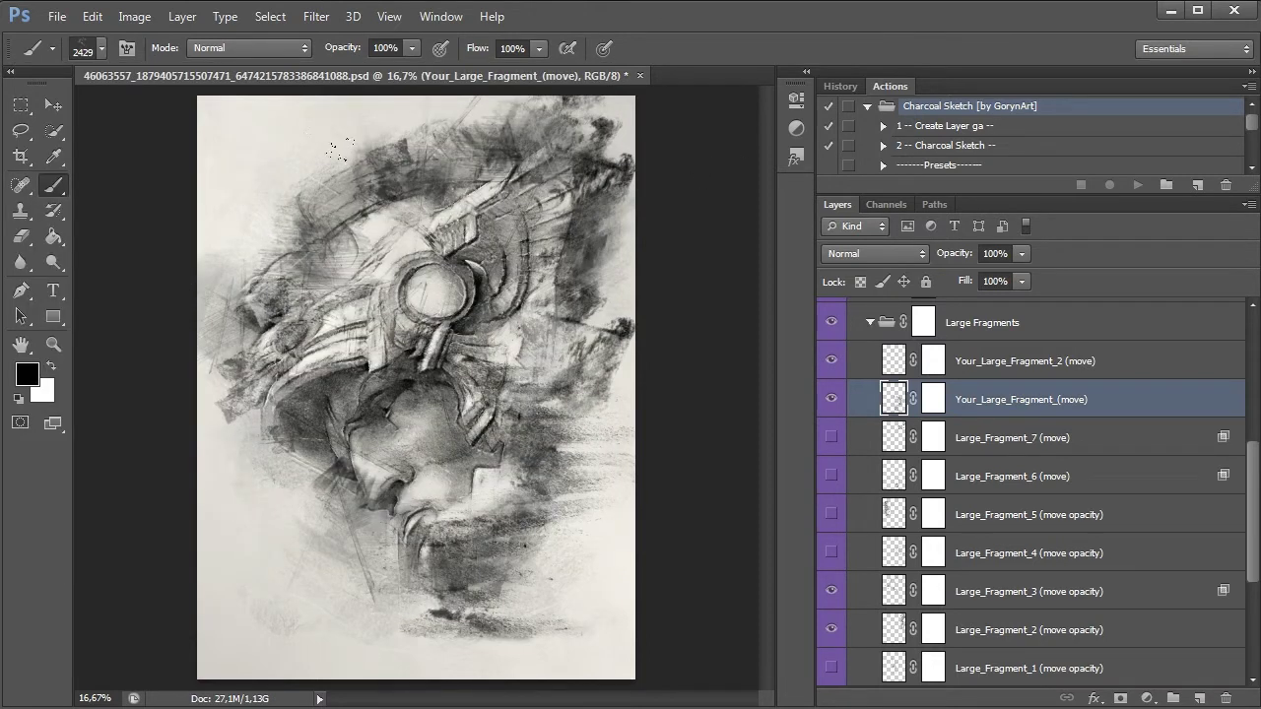
pyautogui.click(481, 335)
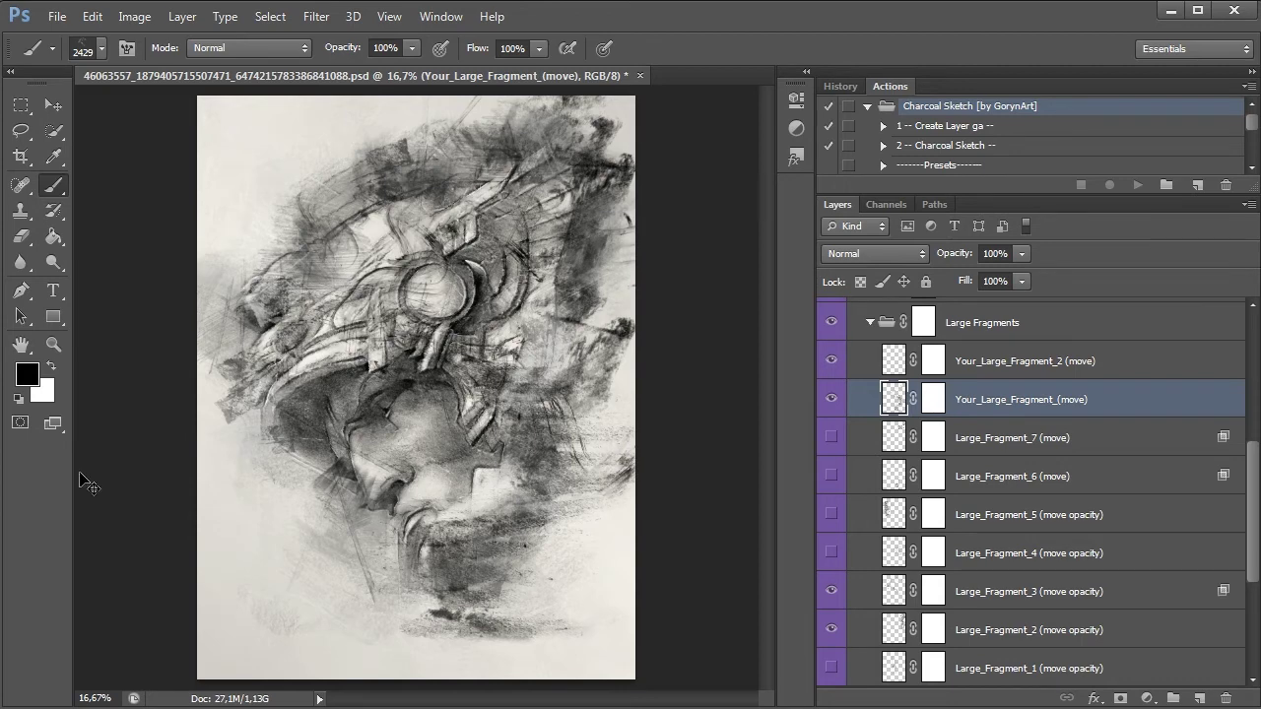
# Step: On Your_Large_Fragment_2, stamp GA_CS_57 charcoal streaks and hide Your_Large_Fragment_(move)
pyautogui.click(101, 47)
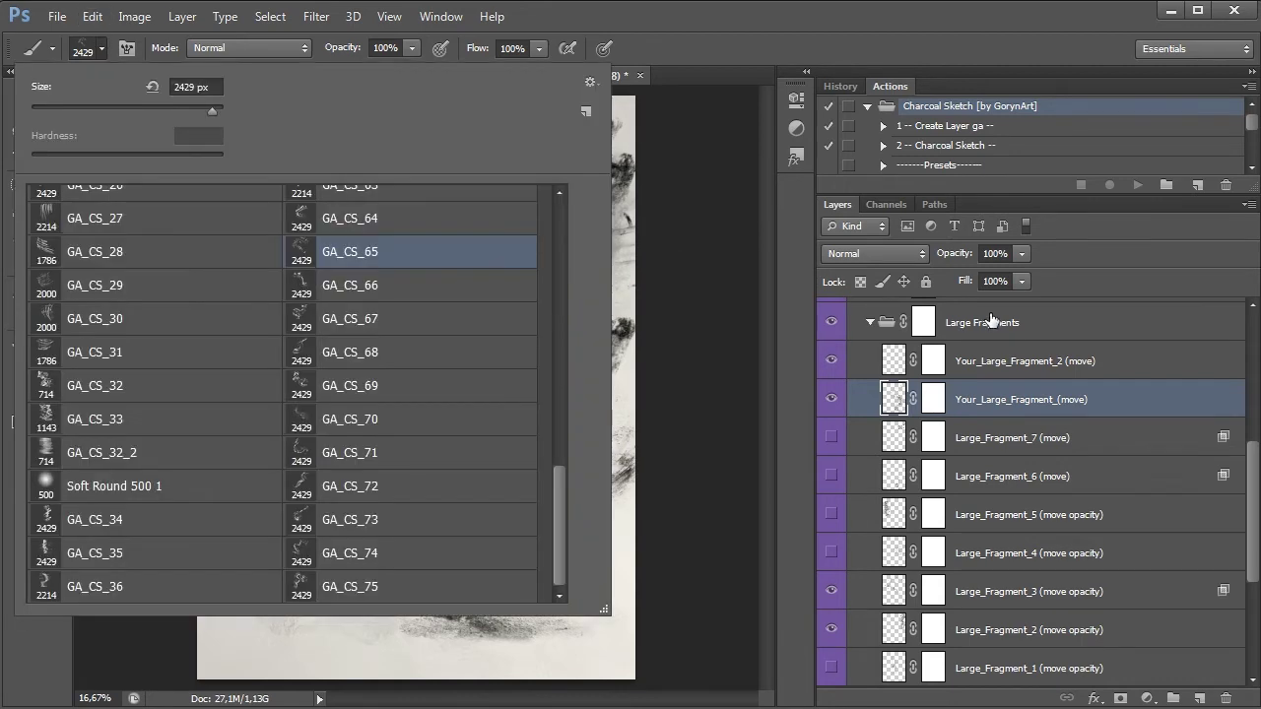
pyautogui.click(1013, 355)
pyautogui.click(102, 47)
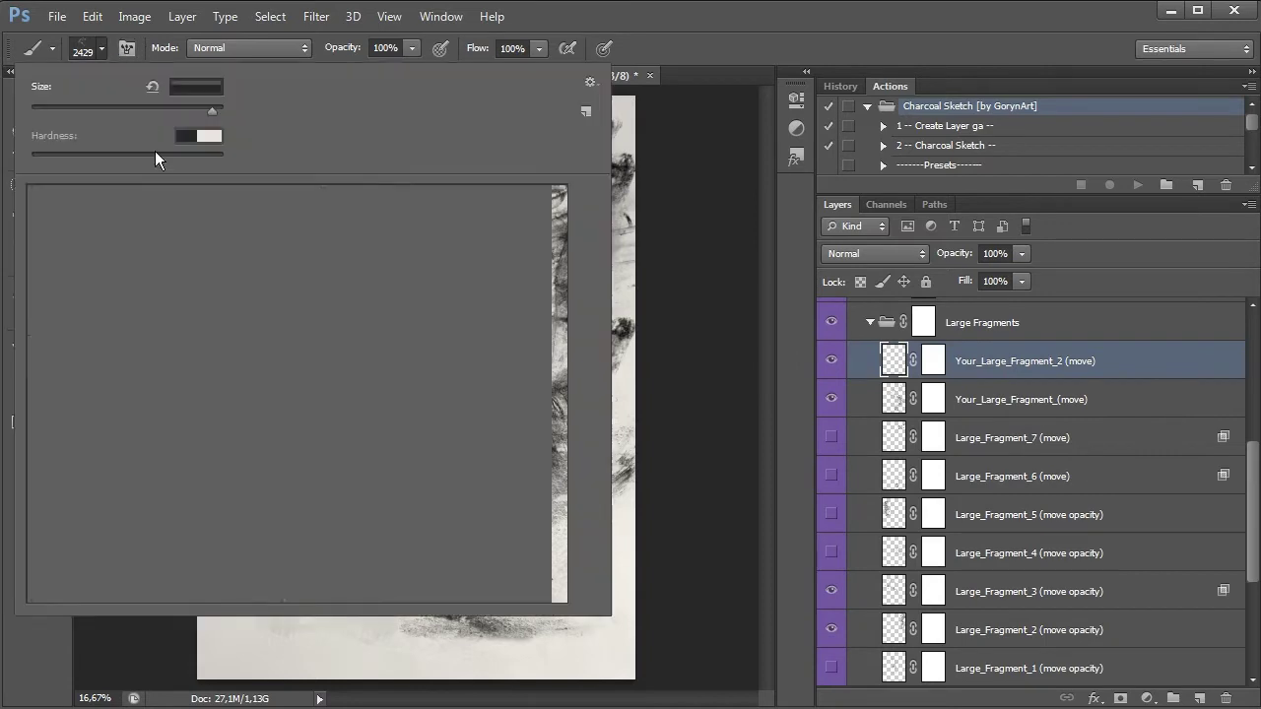
pyautogui.scroll(3, 369, 291)
pyautogui.scroll(1, 370, 290)
pyautogui.click(367, 257)
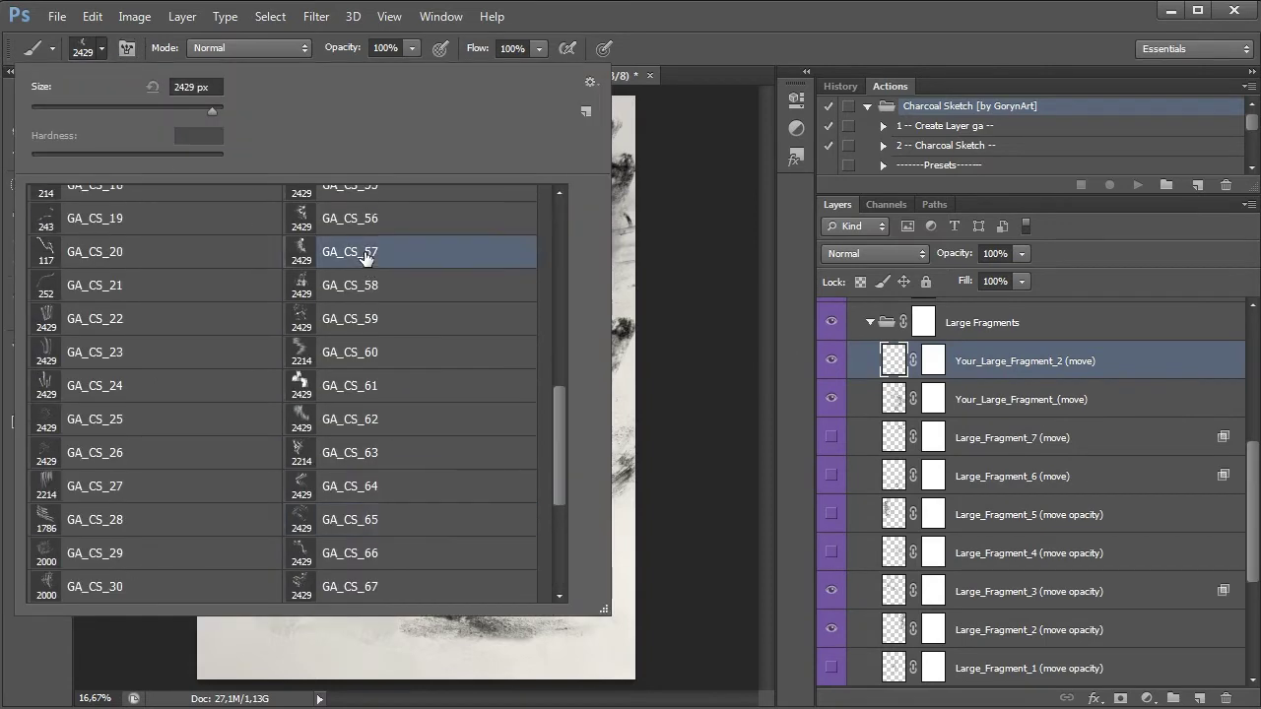
pyautogui.click(652, 58)
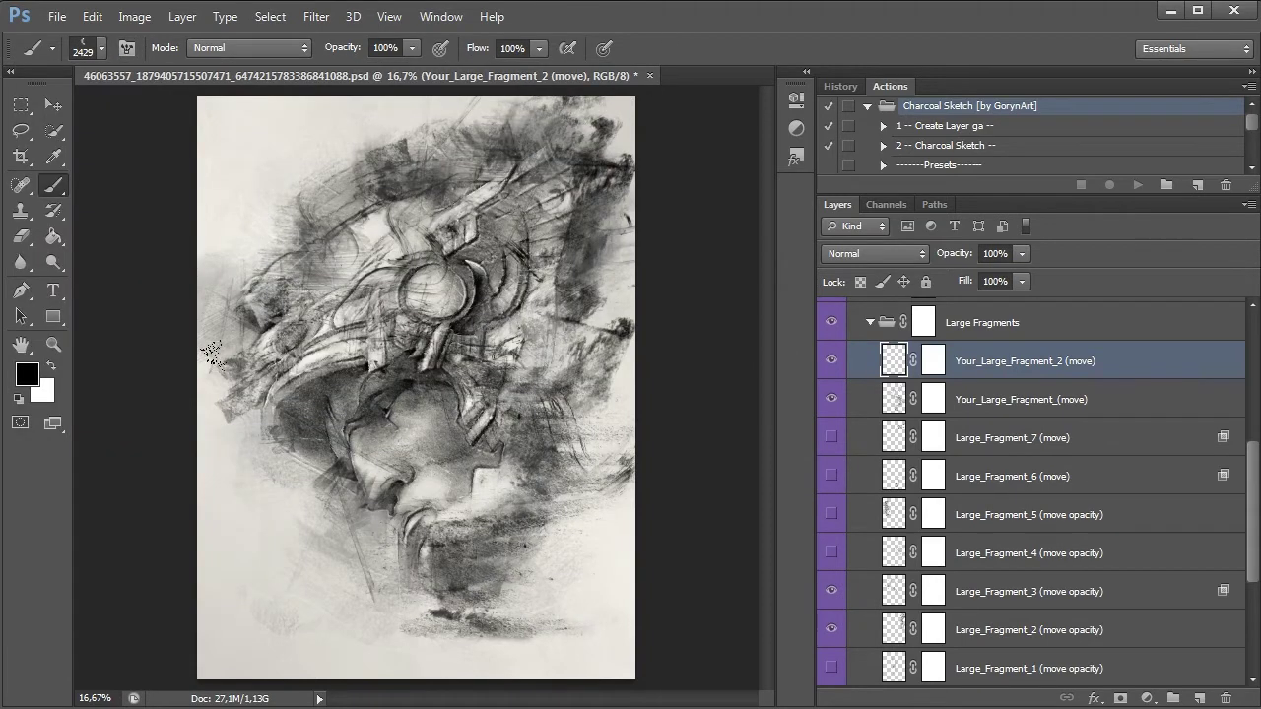
pyautogui.click(514, 442)
pyautogui.hotkey('ctrl', 'z')
pyautogui.click(832, 399)
pyautogui.click(473, 277)
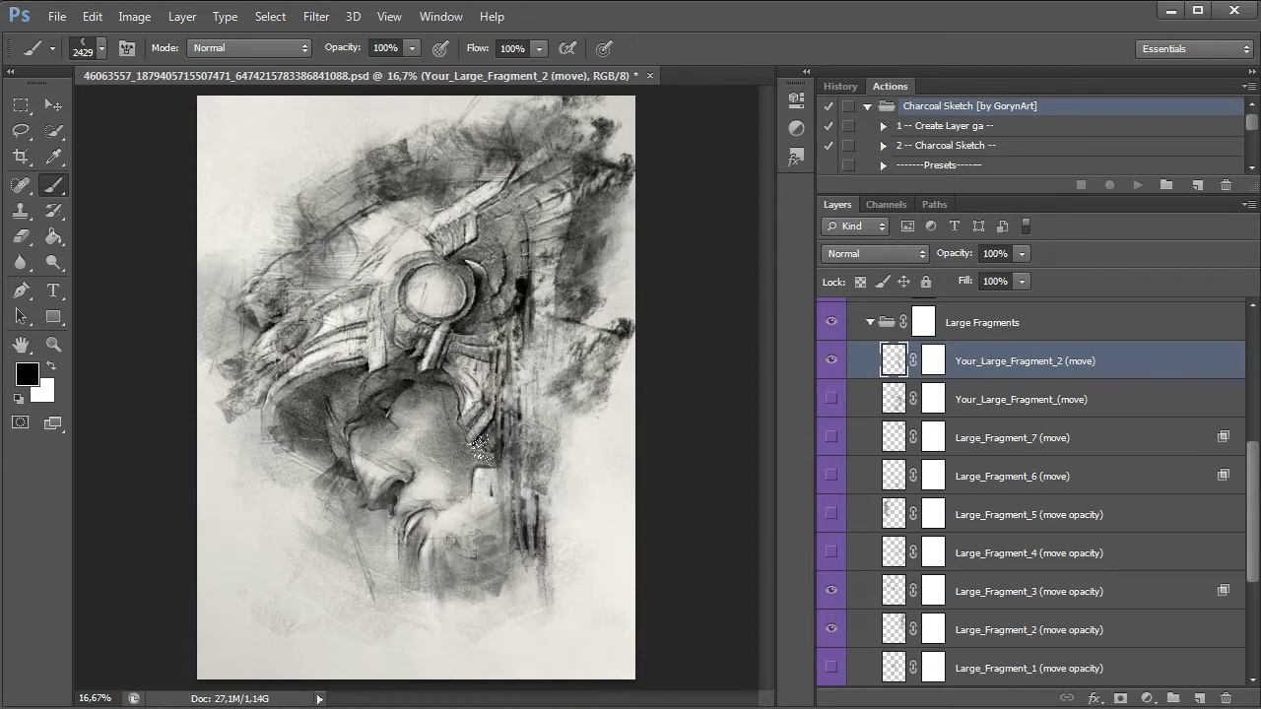
# Step: Stamp another GA_CS charcoal fragment right of the face, discarding one left of it
pyautogui.click(100, 47)
pyautogui.scroll(2, 365, 394)
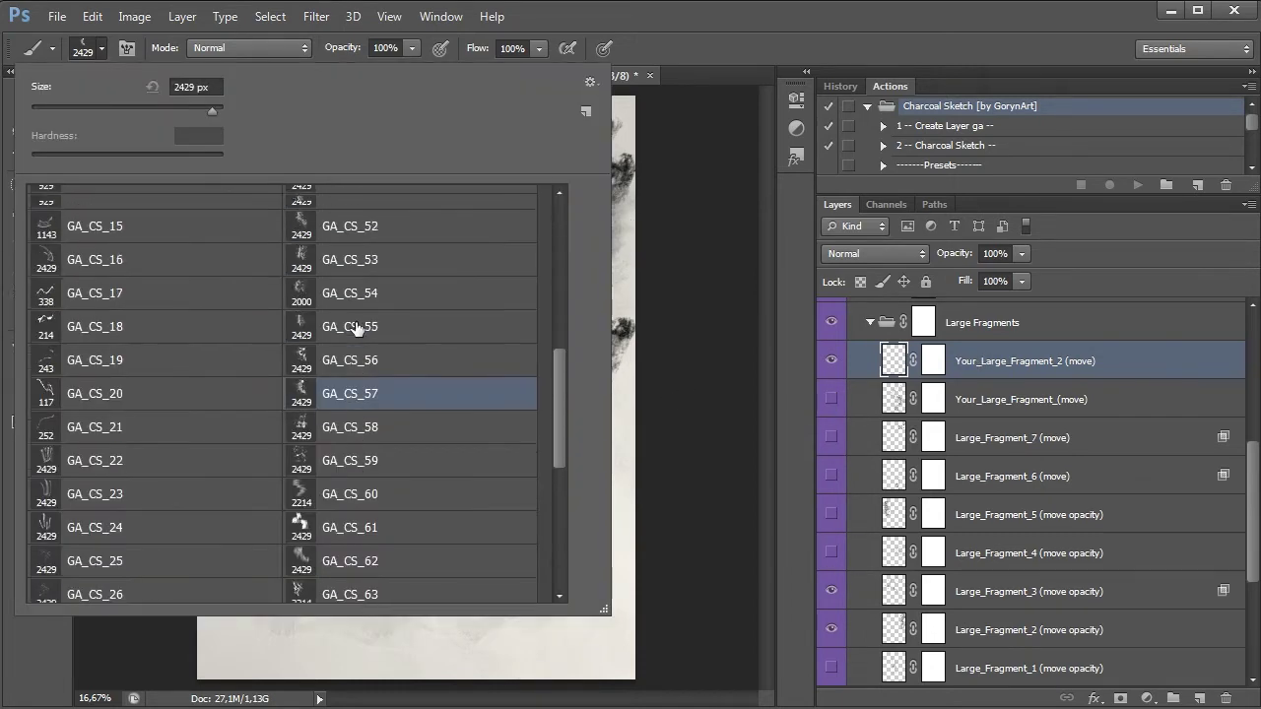
pyautogui.scroll(2, 365, 306)
pyautogui.click(364, 305)
pyautogui.press('Return')
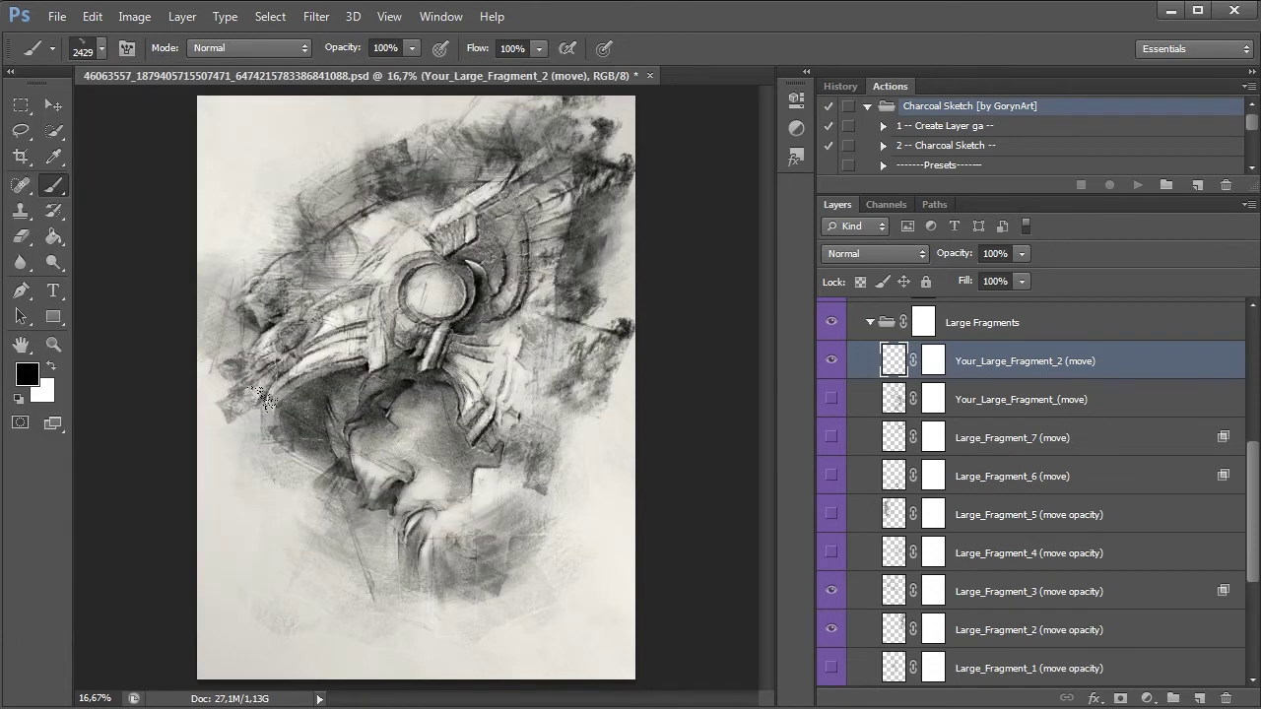
pyautogui.click(261, 399)
pyautogui.hotkey('ctrl', 'z')
pyautogui.click(463, 331)
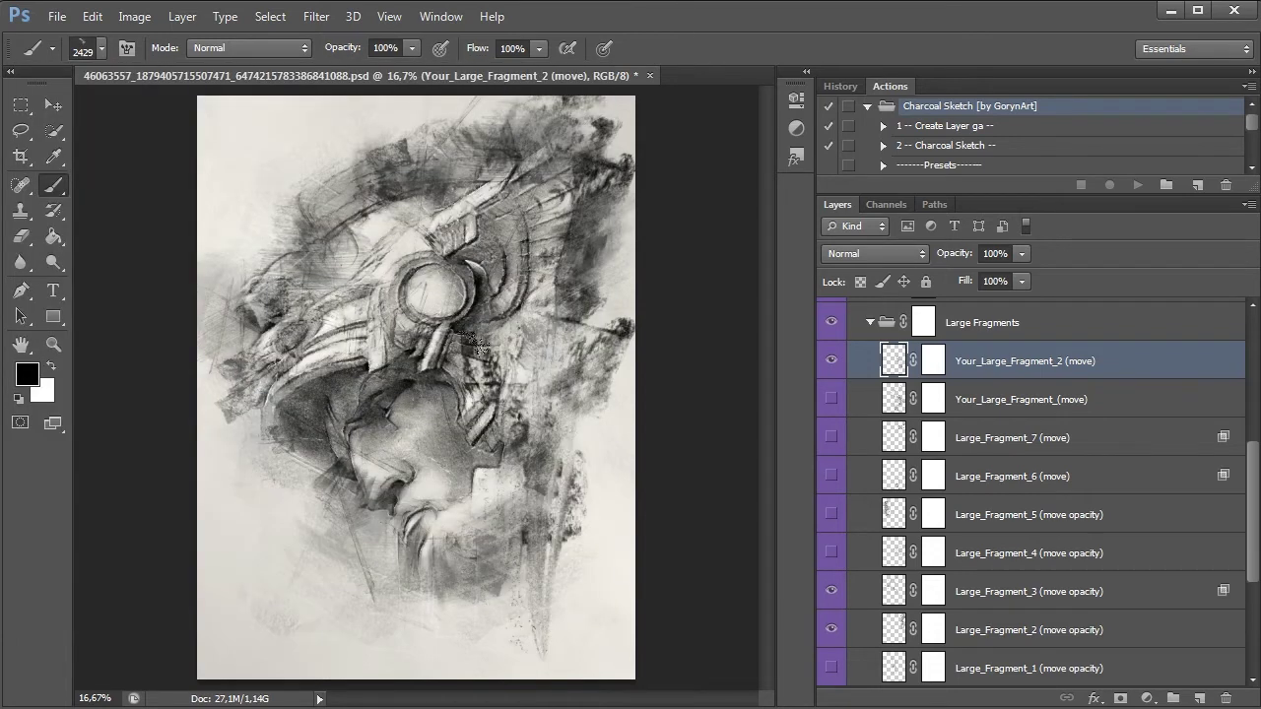
pyautogui.hotkey('ctrl', 't')
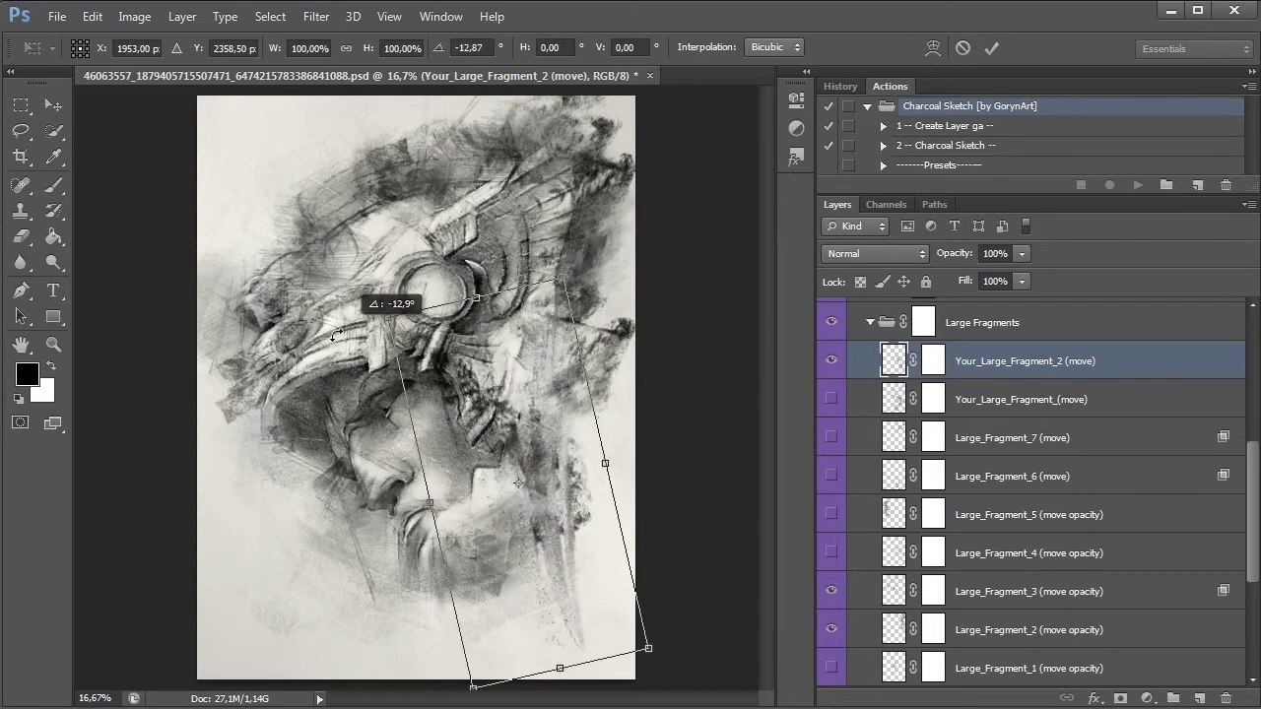
# Step: Rotate the new fragment beside the face, then stamp GA_CS_45 charcoal at lower-left face and top-left
pyautogui.moveTo(355, 325)
pyautogui.mouseDown()
pyautogui.moveTo(516, 366)
pyautogui.moveTo(715, 524)
pyautogui.mouseUp()
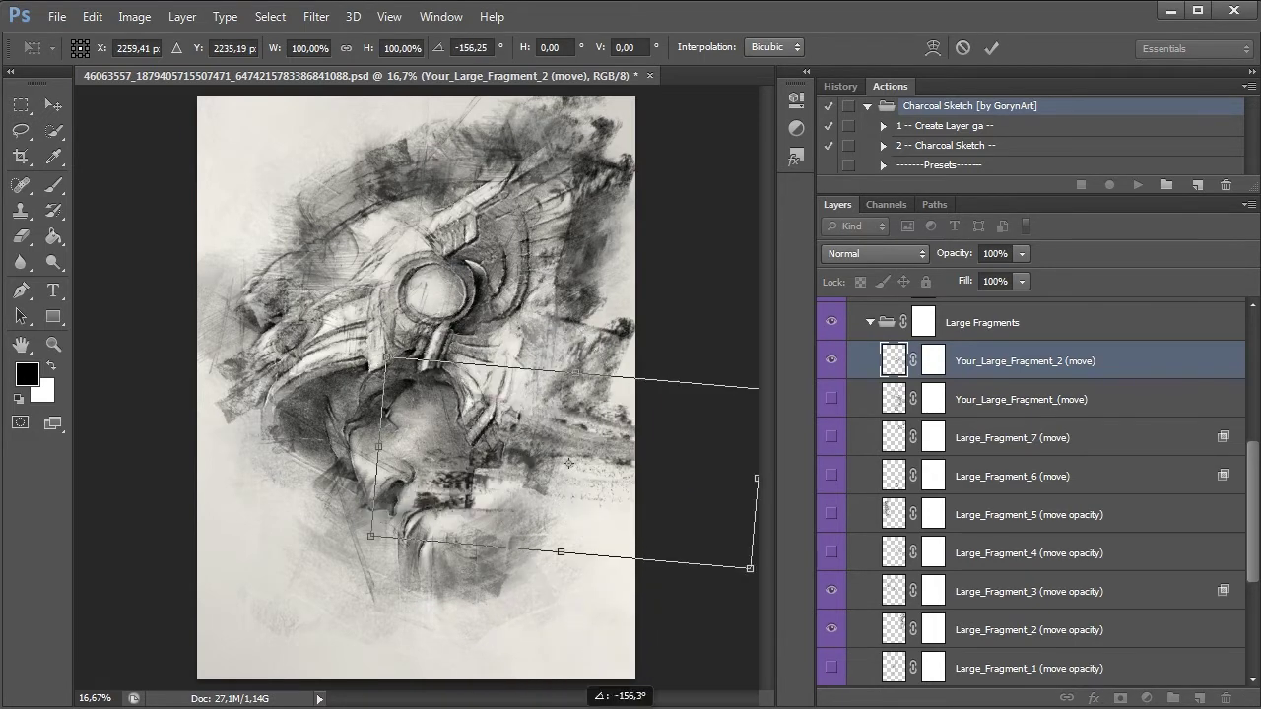
pyautogui.moveTo(524, 441); pyautogui.dragTo(536, 449)
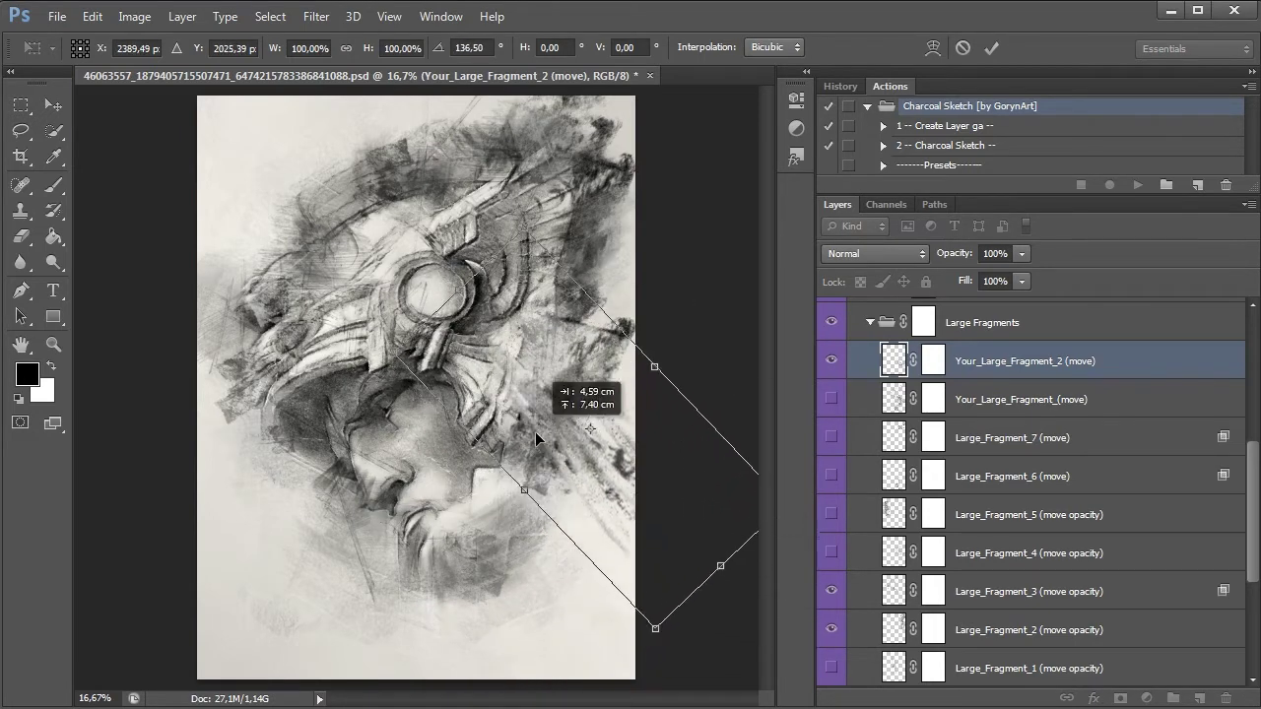
pyautogui.press('Return')
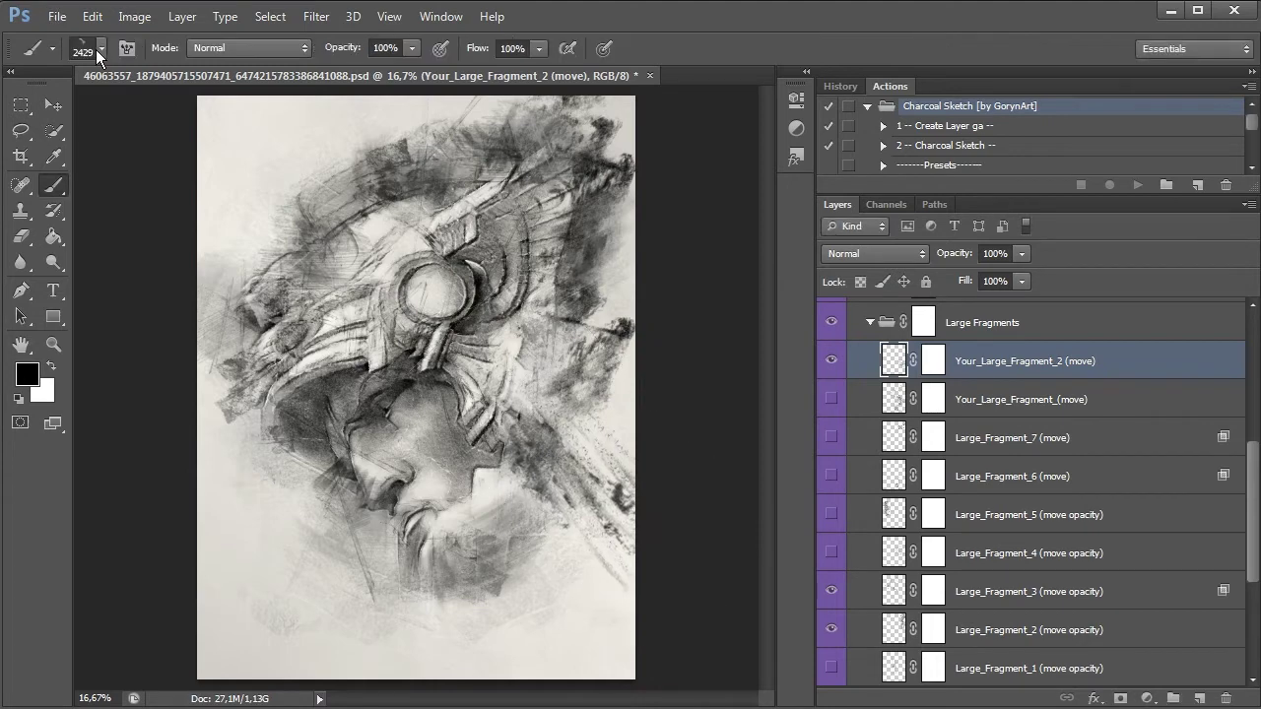
pyautogui.click(99, 48)
pyautogui.scroll(5, 402, 394)
pyautogui.click(389, 366)
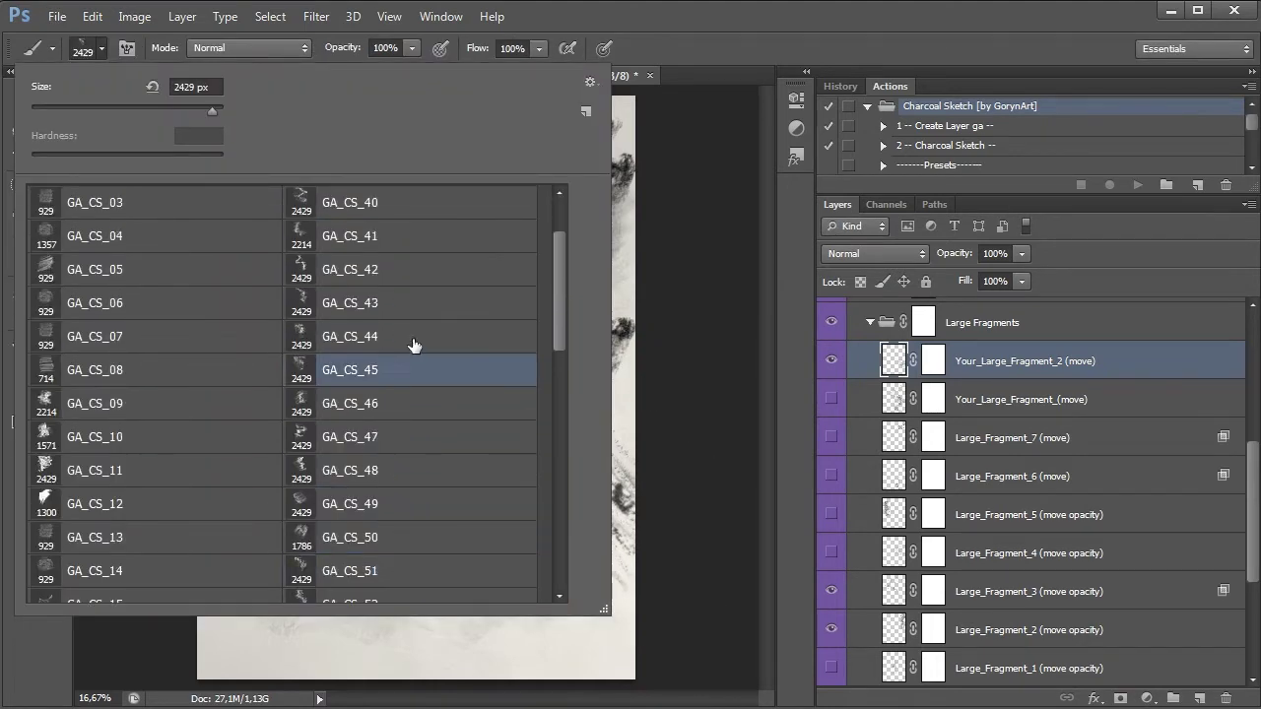
pyautogui.press('Return')
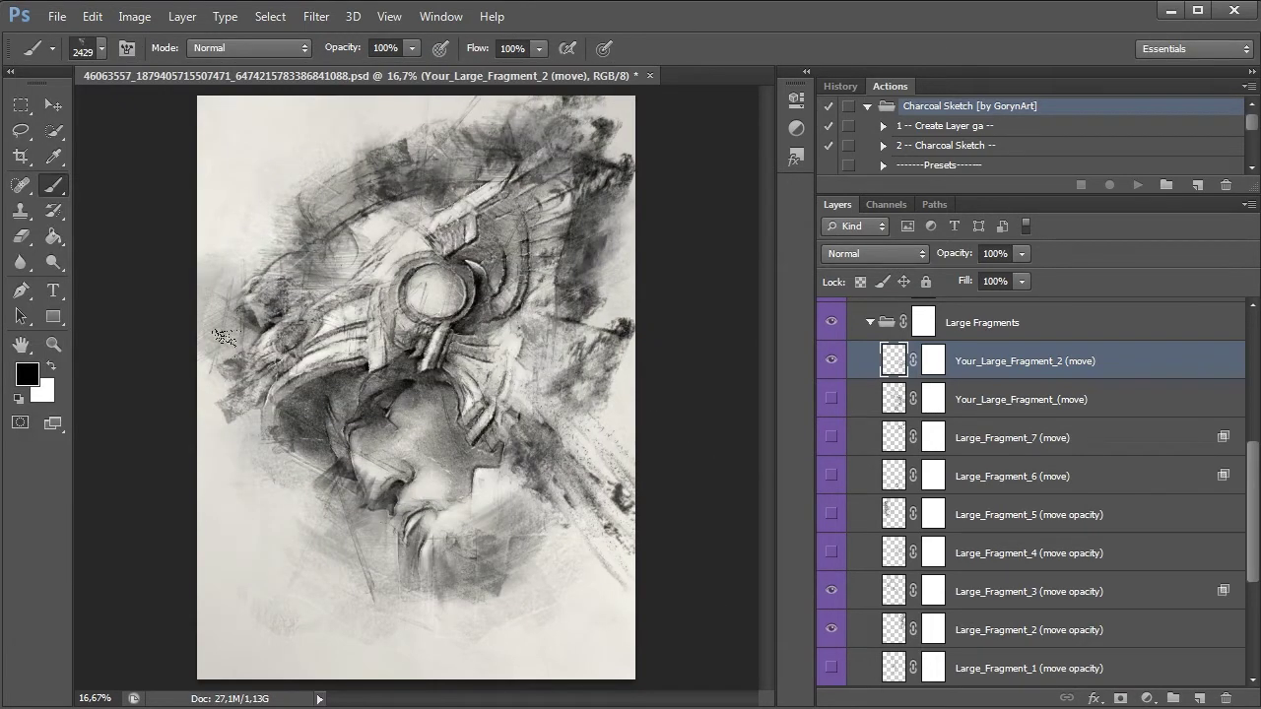
pyautogui.click(238, 332)
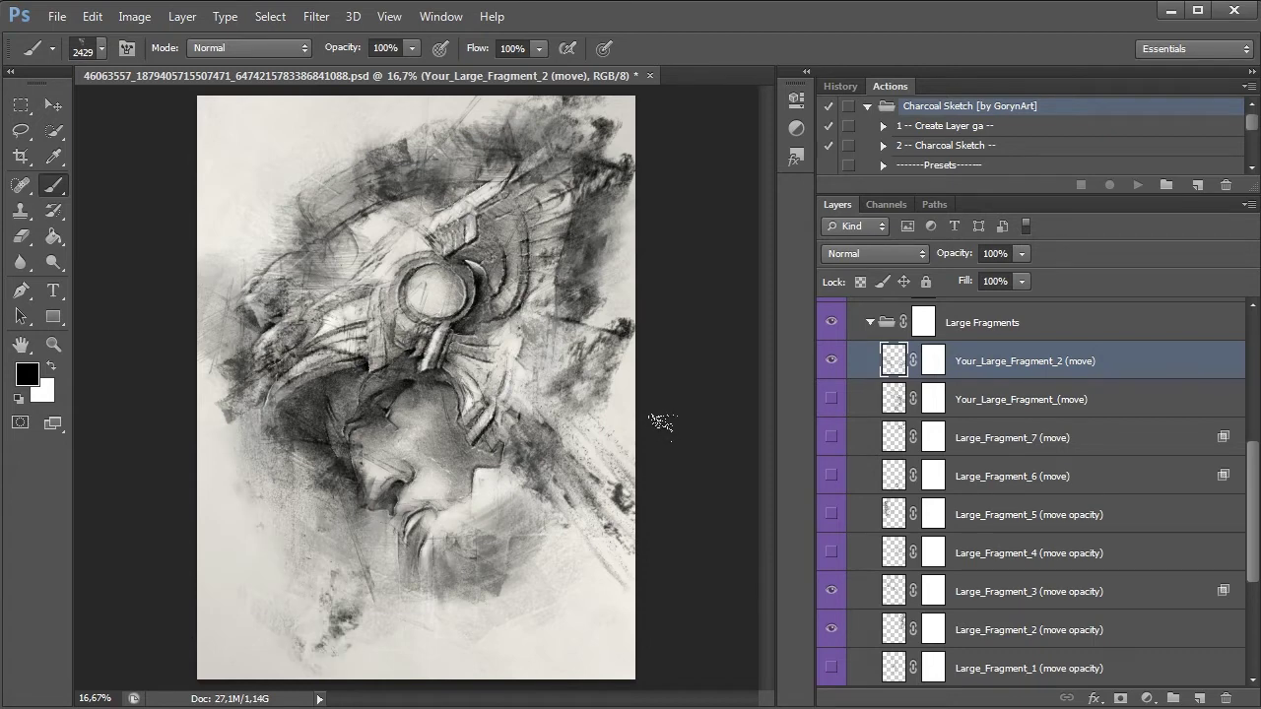
pyautogui.click(182, 85)
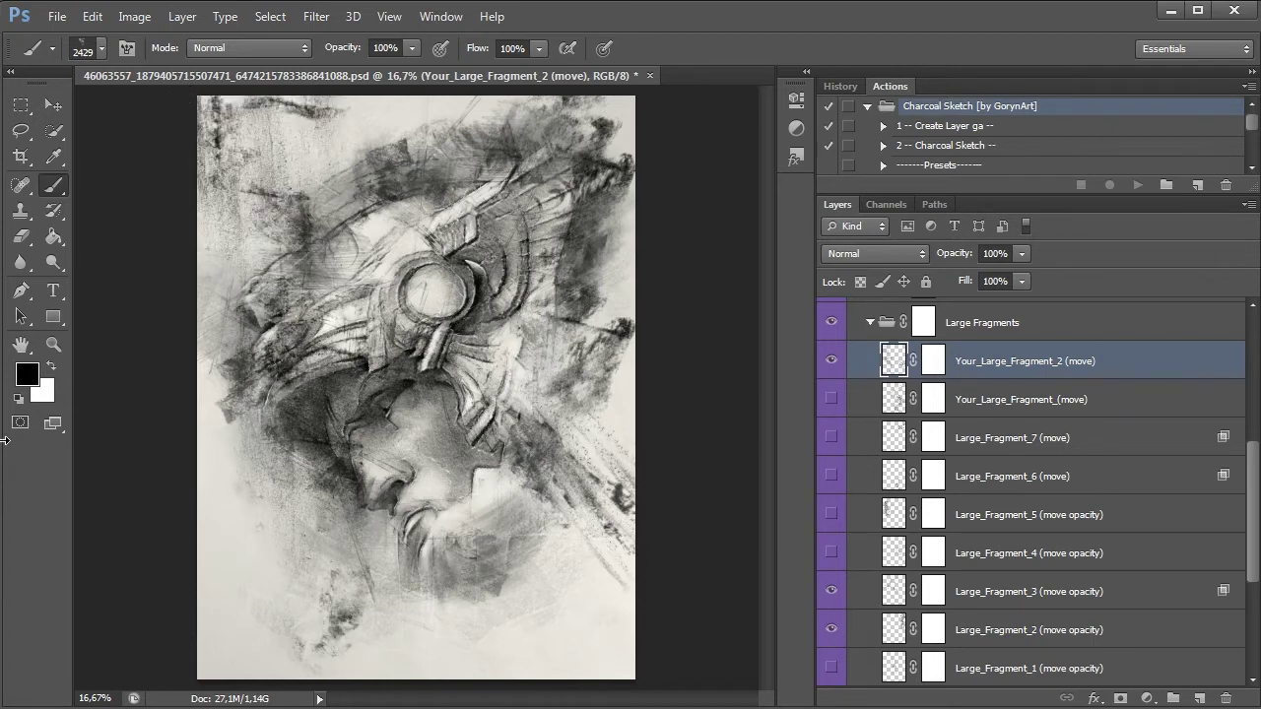
# Step: Fade Your_Large_Fragment_(move) to 59% opacity, collapse Large Fragments, and turn on the Eraser group
pyautogui.click(836, 360)
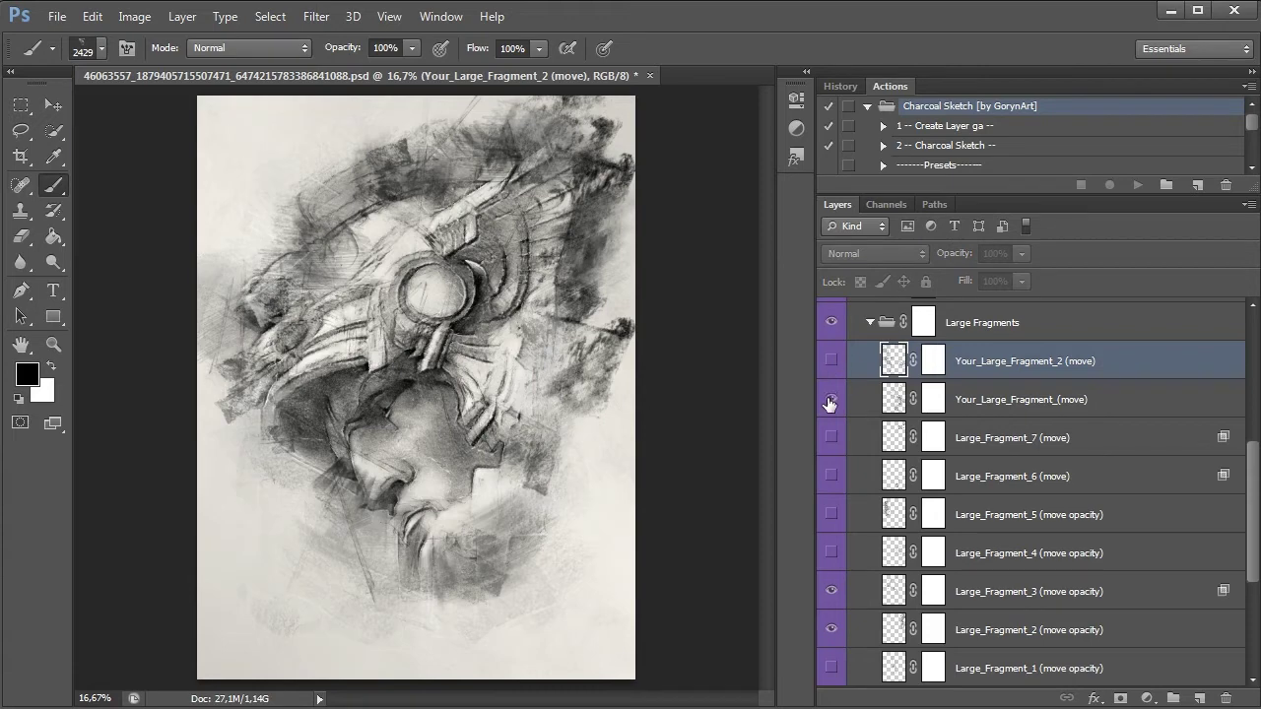
pyautogui.click(830, 400)
pyautogui.click(1022, 253)
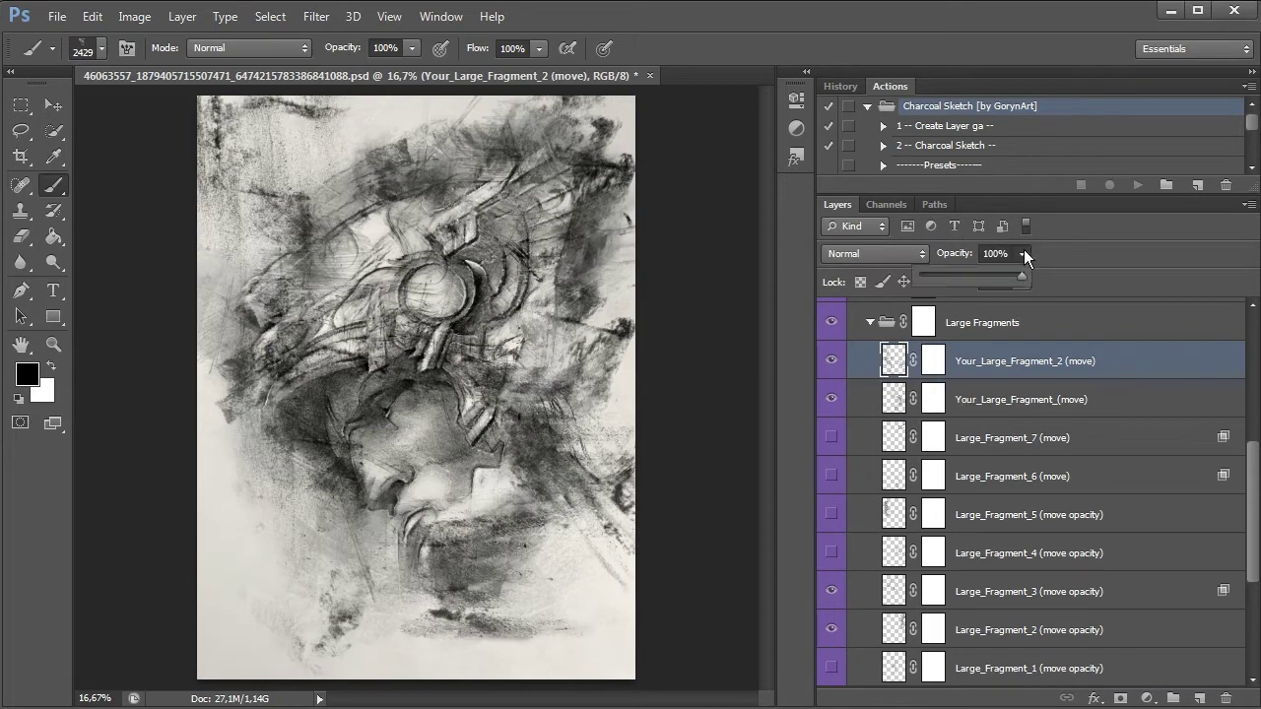
pyautogui.moveTo(968, 276)
pyautogui.mouseDown()
pyautogui.moveTo(1016, 266)
pyautogui.moveTo(950, 273)
pyautogui.moveTo(980, 272)
pyautogui.mouseUp()
pyautogui.click(1021, 376)
pyautogui.click(1136, 263)
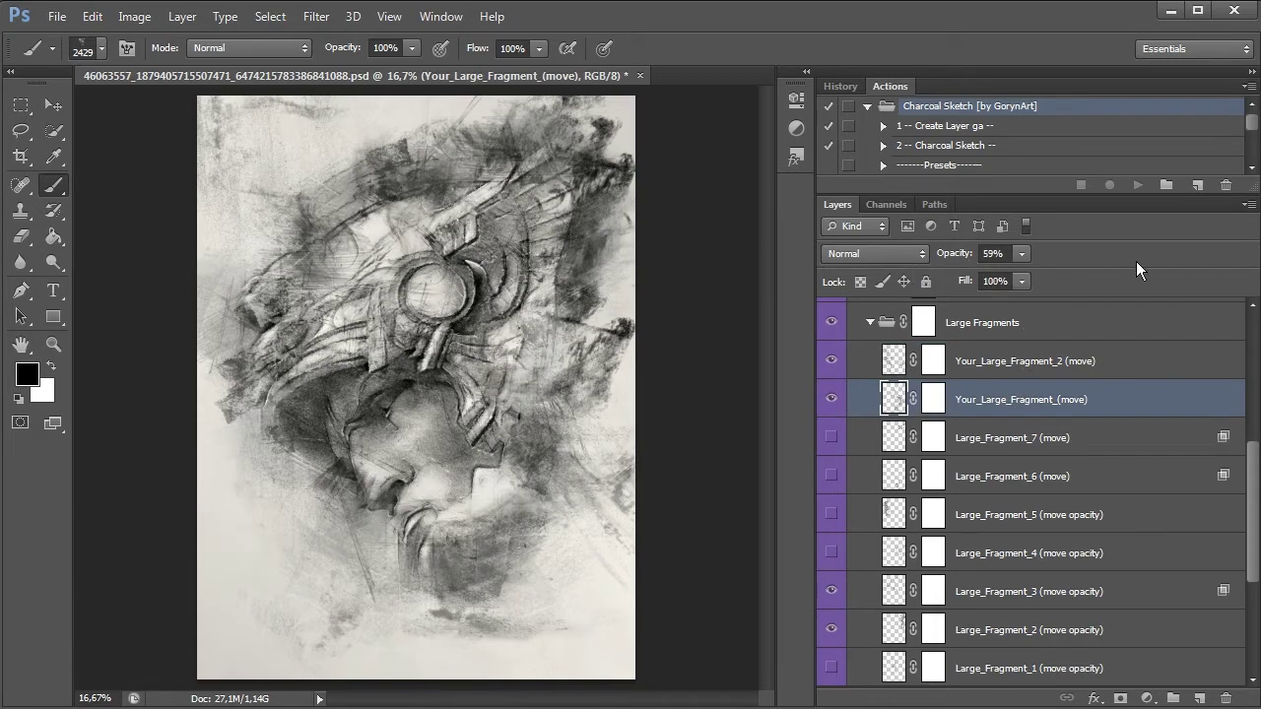
pyautogui.click(871, 324)
pyautogui.click(1007, 412)
# Step: Move the Eraser_1 strokes up-right and rotate them about -120°
pyautogui.click(831, 399)
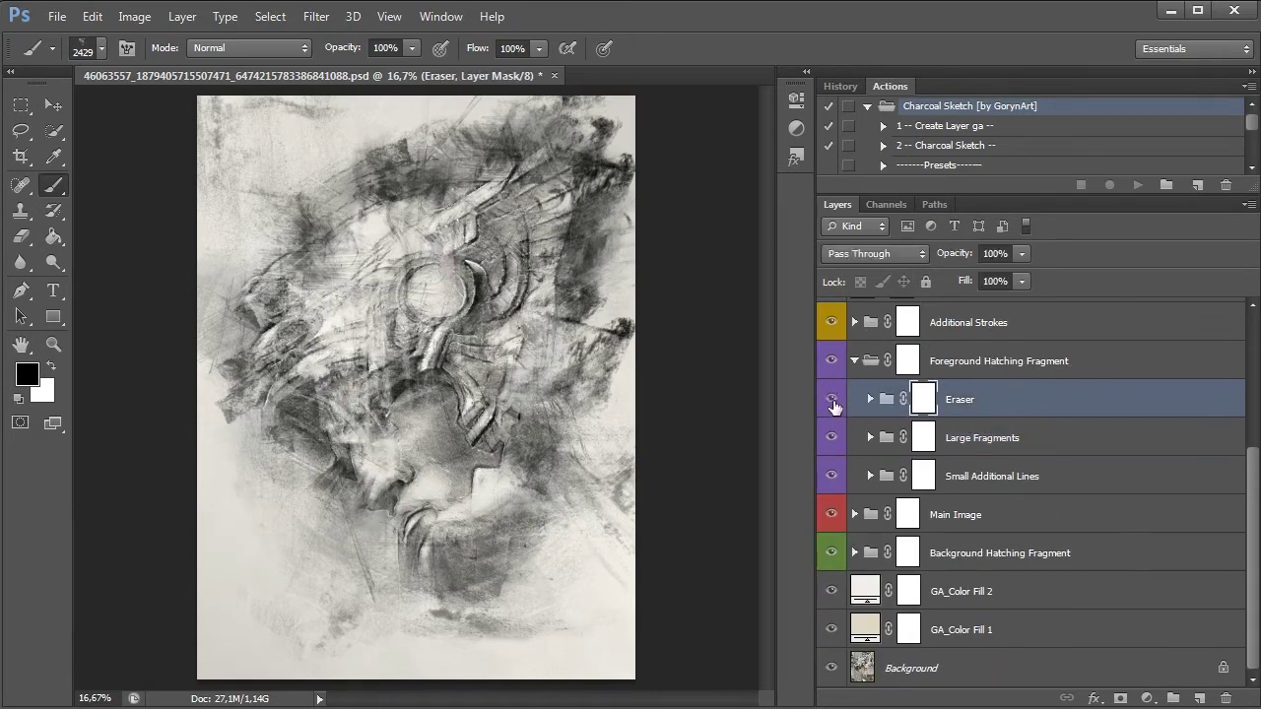
pyautogui.click(869, 399)
pyautogui.click(986, 432)
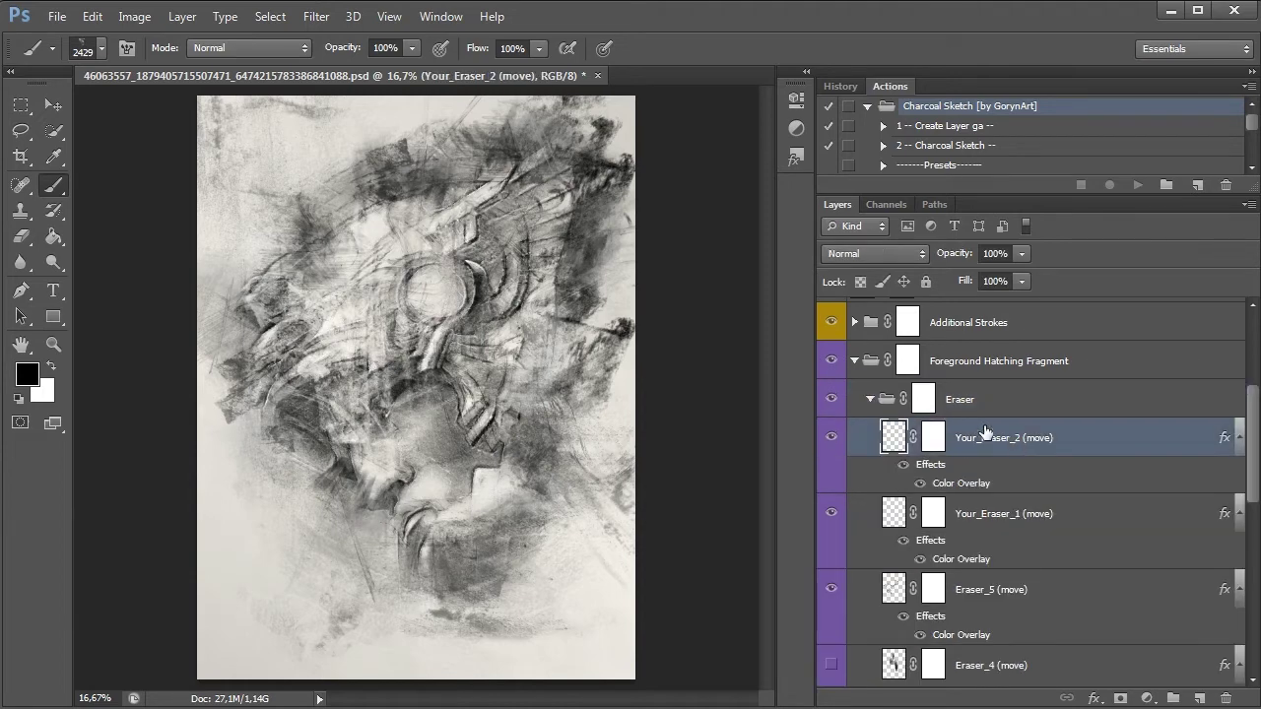
pyautogui.scroll(-4, 903, 460)
pyautogui.scroll(-5, 903, 460)
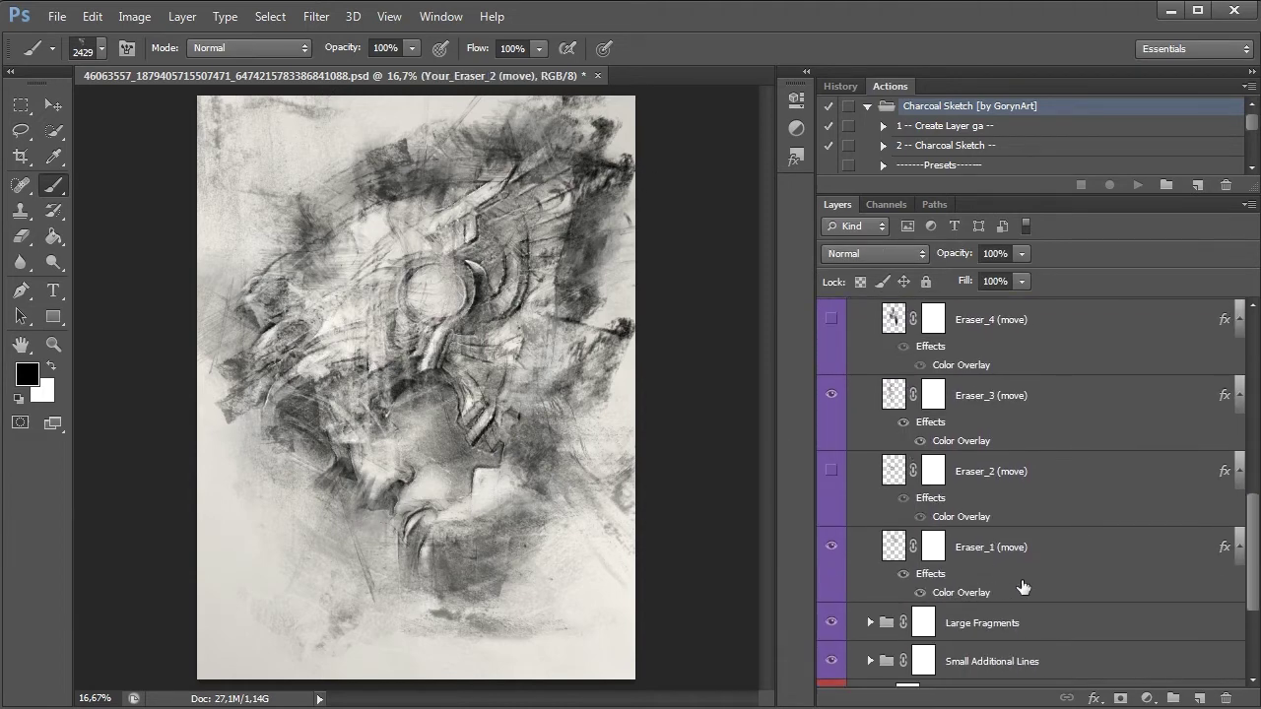
pyautogui.click(1012, 550)
pyautogui.press('v')
pyautogui.moveTo(418, 315)
pyautogui.mouseDown()
pyautogui.moveTo(434, 424)
pyautogui.moveTo(522, 261)
pyautogui.mouseUp()
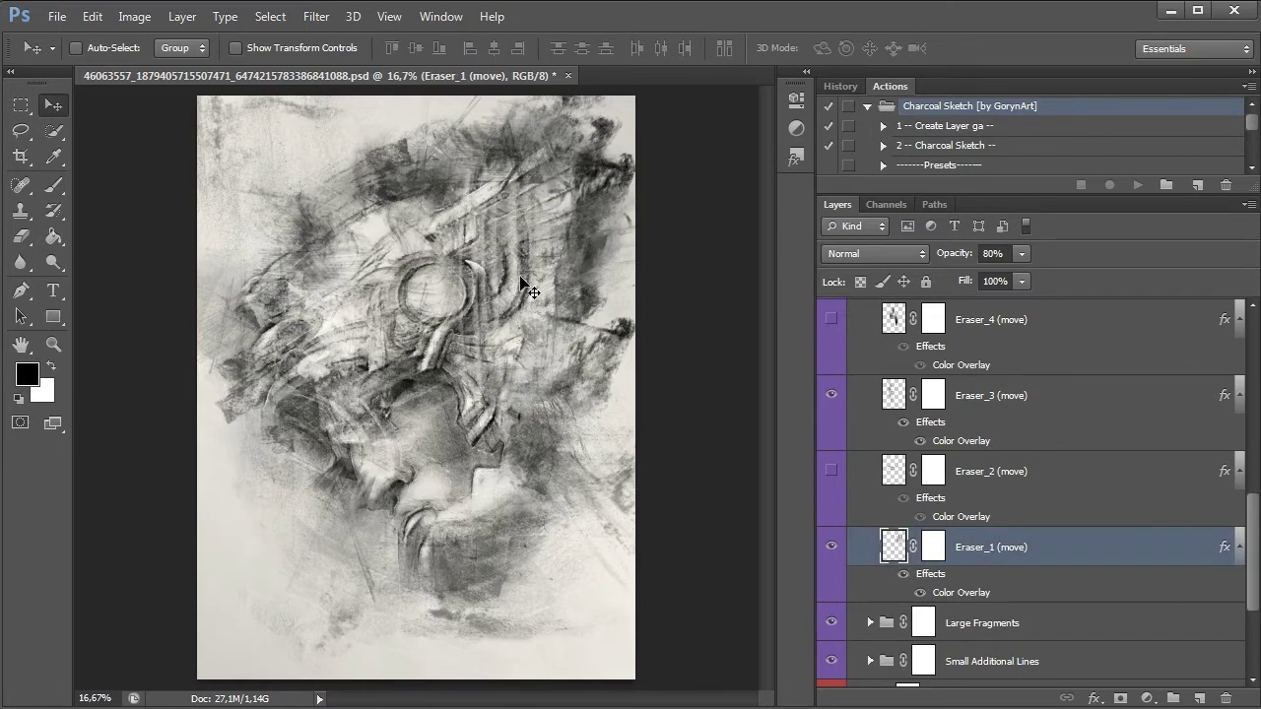
pyautogui.hotkey('ctrl', 't')
pyautogui.moveTo(428, 115); pyautogui.dragTo(363, 563)
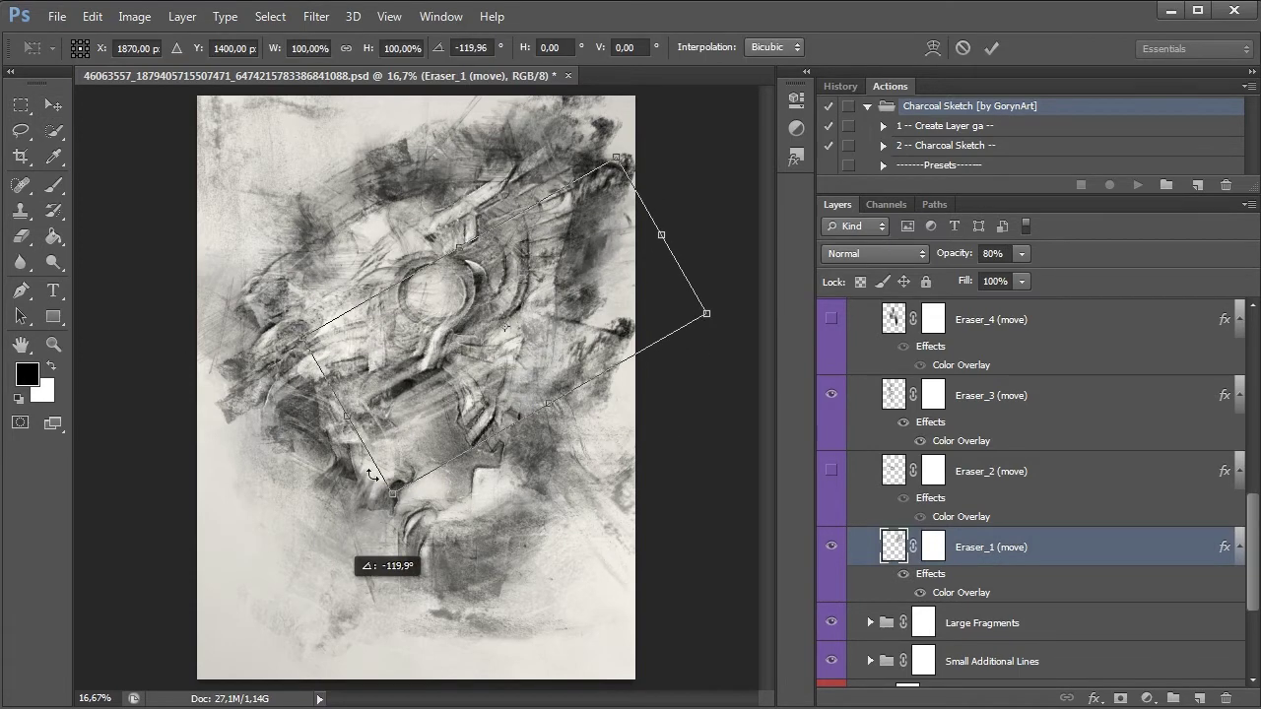
pyautogui.moveTo(531, 207)
pyautogui.mouseDown()
pyautogui.moveTo(540, 240)
pyautogui.moveTo(548, 232)
pyautogui.mouseUp()
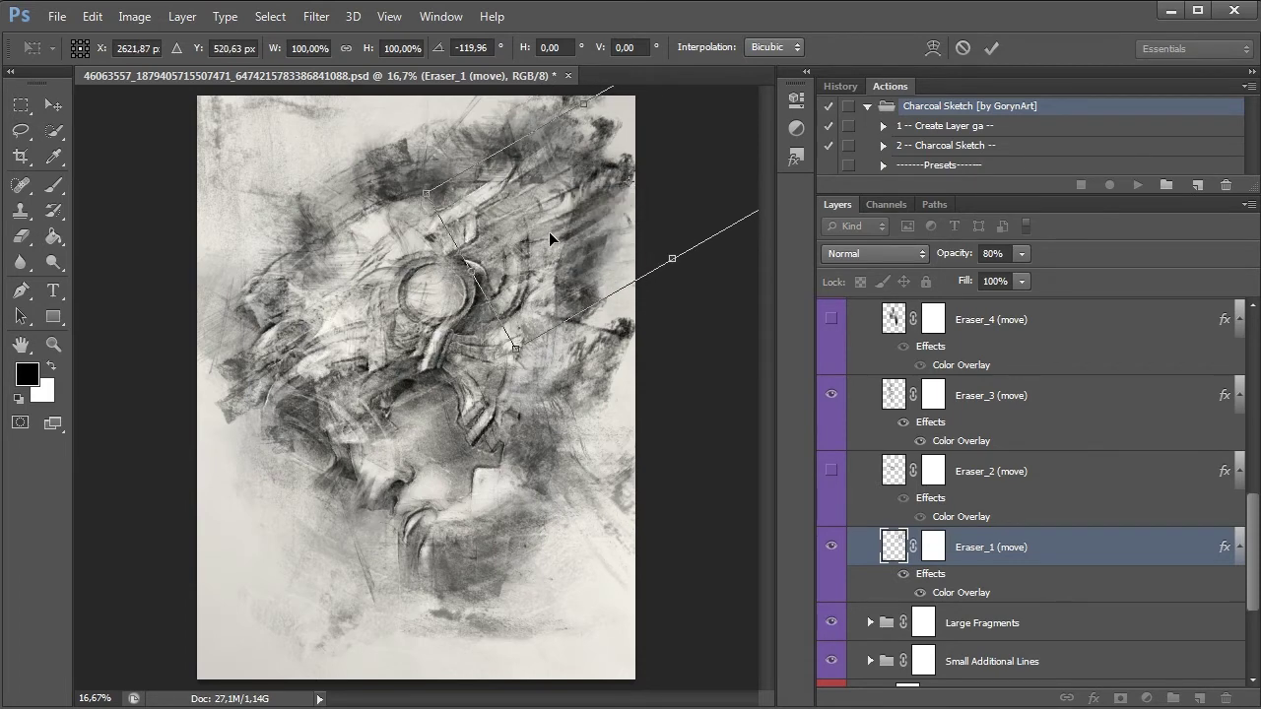
pyautogui.press('Return')
# Step: Shift the Eraser_3 strokes up-left and move the Eraser_5 strokes over the head
pyautogui.click(1009, 472)
pyautogui.click(832, 469)
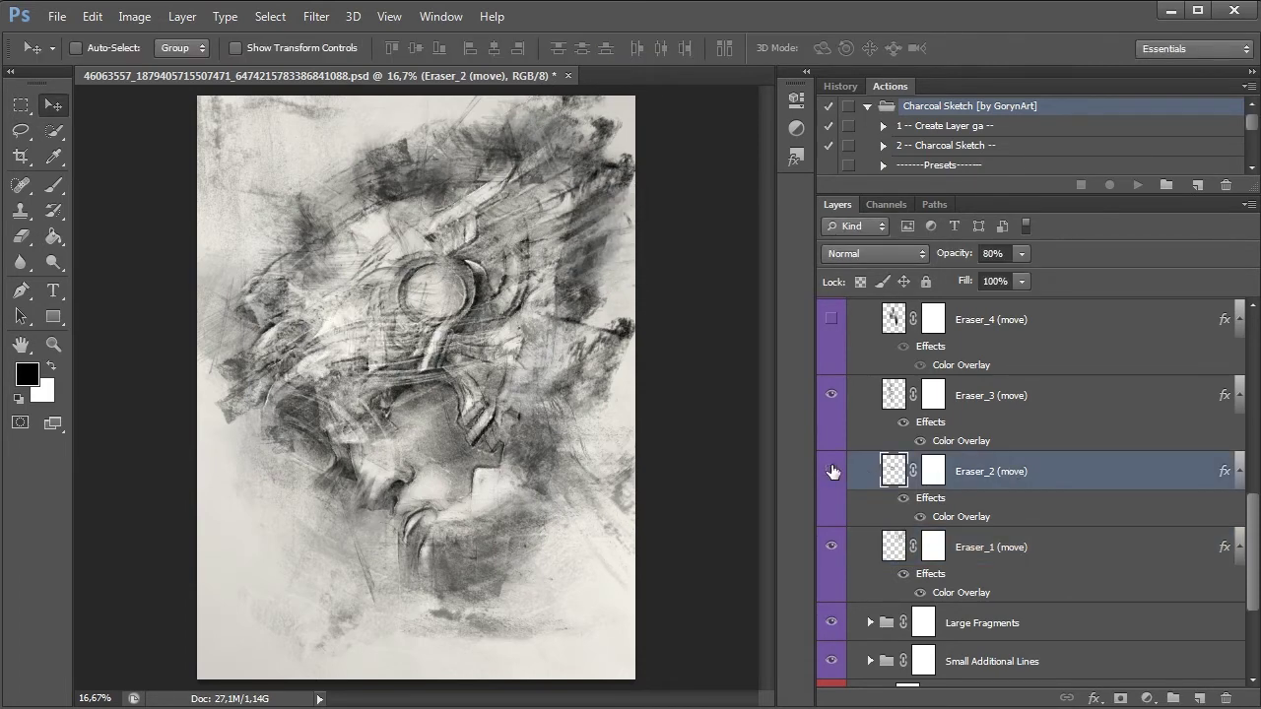
pyautogui.click(1047, 406)
pyautogui.moveTo(448, 307)
pyautogui.mouseDown()
pyautogui.moveTo(330, 232)
pyautogui.moveTo(308, 191)
pyautogui.moveTo(248, 285)
pyautogui.moveTo(255, 414)
pyautogui.moveTo(301, 275)
pyautogui.moveTo(337, 279)
pyautogui.mouseUp()
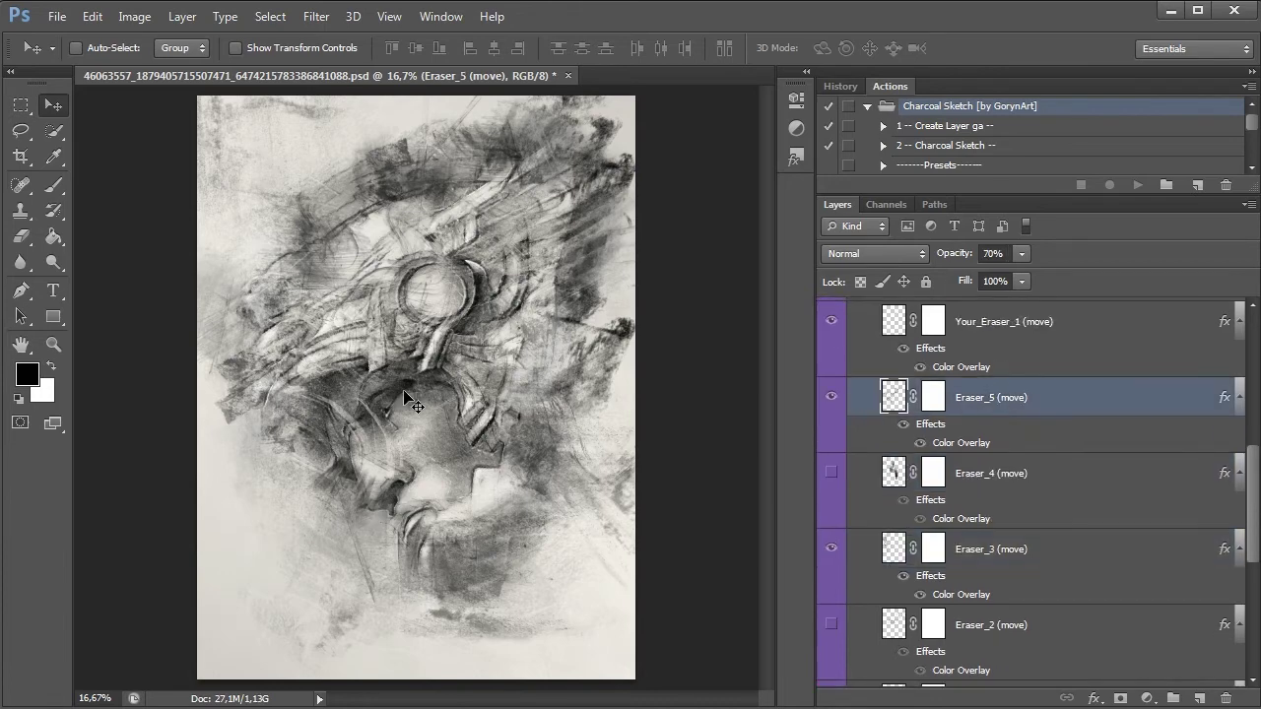
pyautogui.moveTo(411, 402)
pyautogui.mouseDown()
pyautogui.moveTo(506, 491)
pyautogui.moveTo(595, 526)
pyautogui.moveTo(608, 257)
pyautogui.moveTo(561, 311)
pyautogui.mouseUp()
# Step: Show Eraser_4 at 80% opacity and nudge its strokes up and right
pyautogui.click(1025, 330)
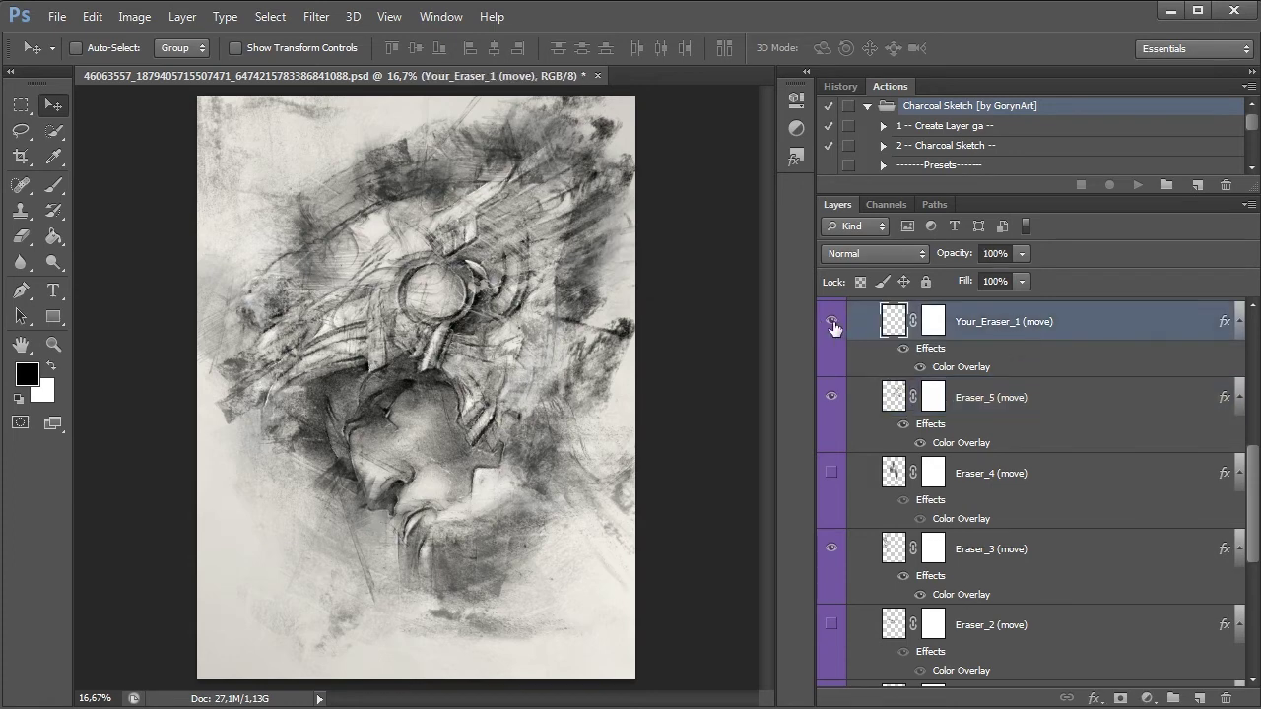
pyautogui.click(1002, 478)
pyautogui.click(831, 473)
pyautogui.press('8')
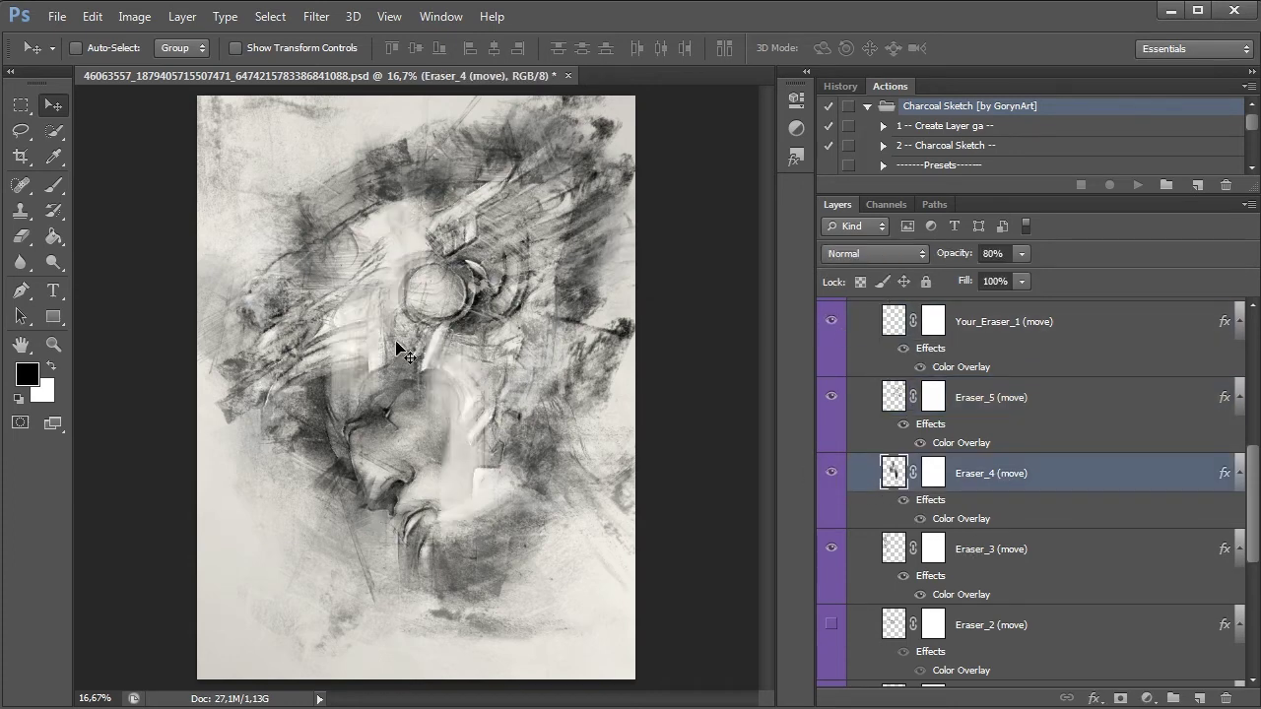
pyautogui.moveTo(396, 347); pyautogui.dragTo(419, 292)
# Step: Show Eraser_2 and rotate its strokes to about -33° across the helmet
pyautogui.scroll(-1, 855, 554)
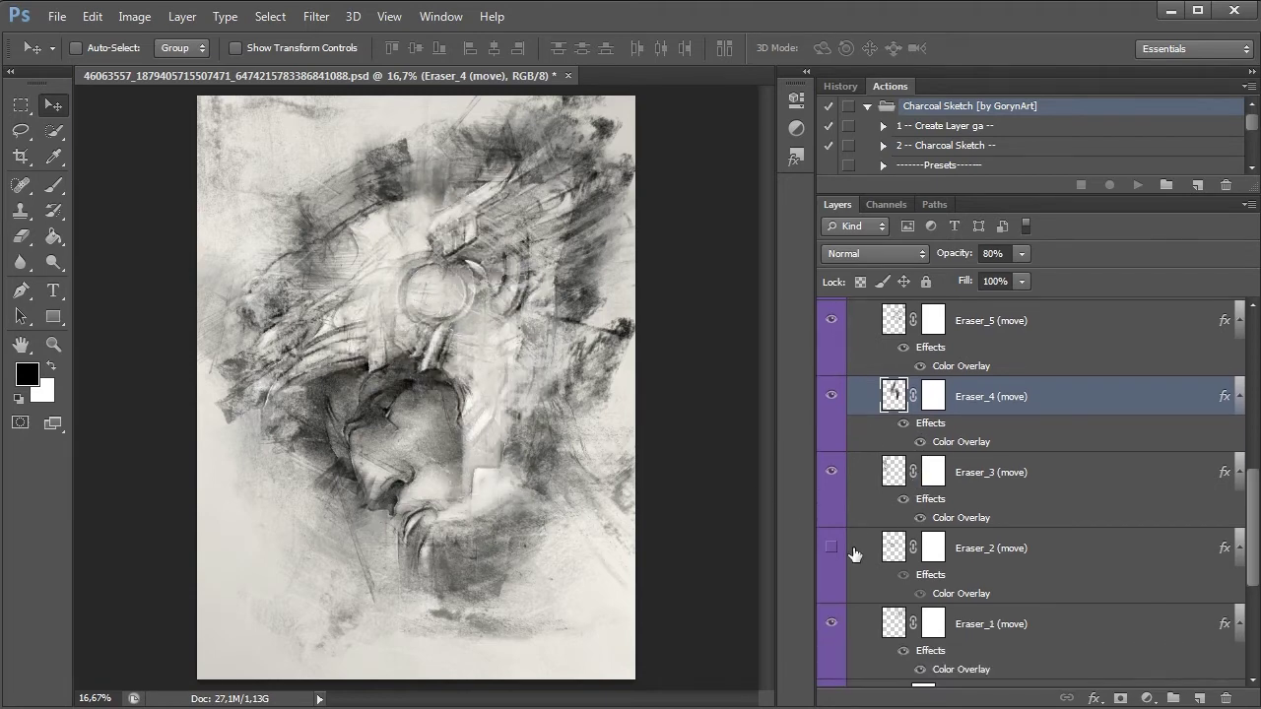
pyautogui.click(1005, 549)
pyautogui.moveTo(374, 366); pyautogui.dragTo(478, 282)
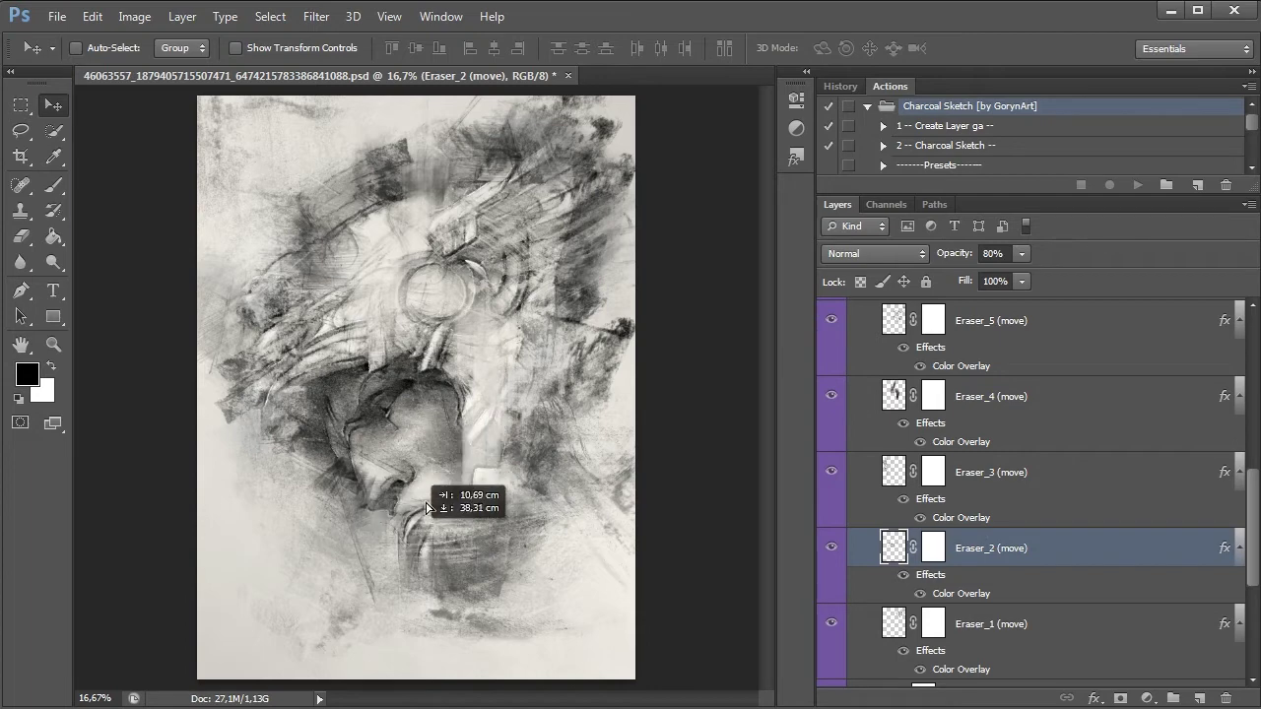
pyautogui.hotkey('ctrl', 't')
pyautogui.moveTo(389, 242)
pyautogui.mouseDown()
pyautogui.moveTo(440, 259)
pyautogui.moveTo(404, 198)
pyautogui.mouseUp()
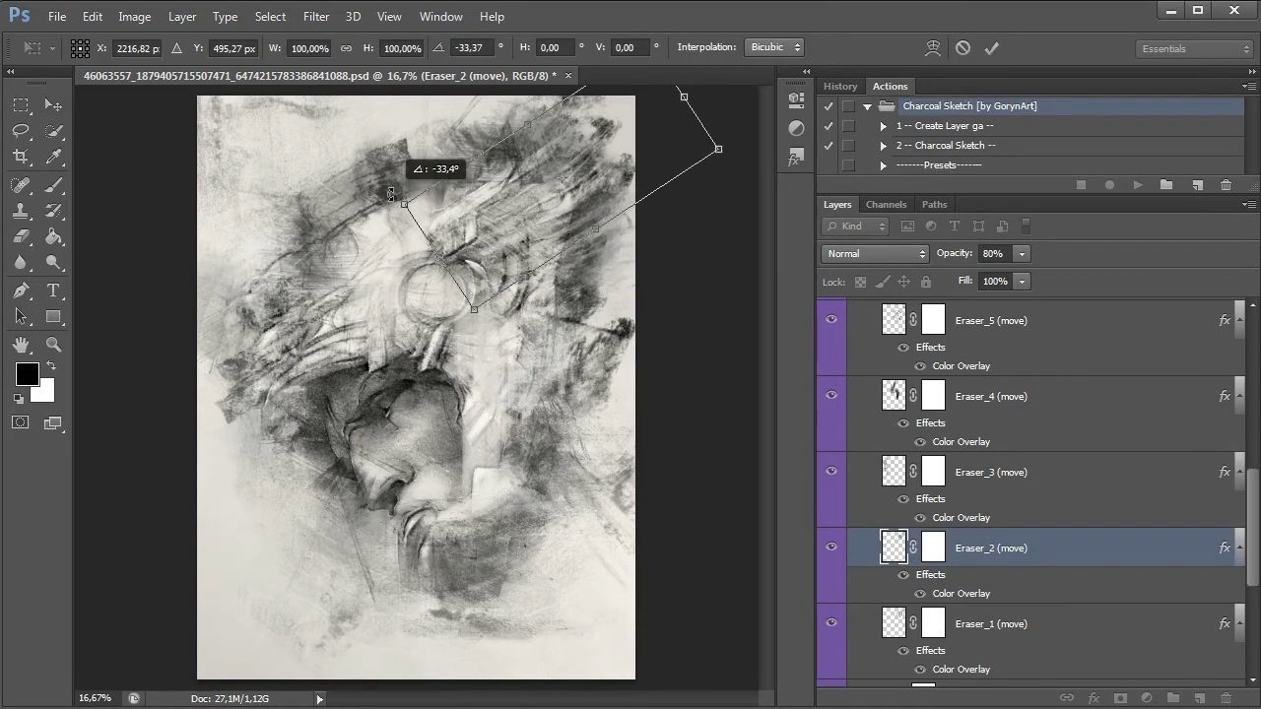
pyautogui.moveTo(575, 205); pyautogui.dragTo(604, 211)
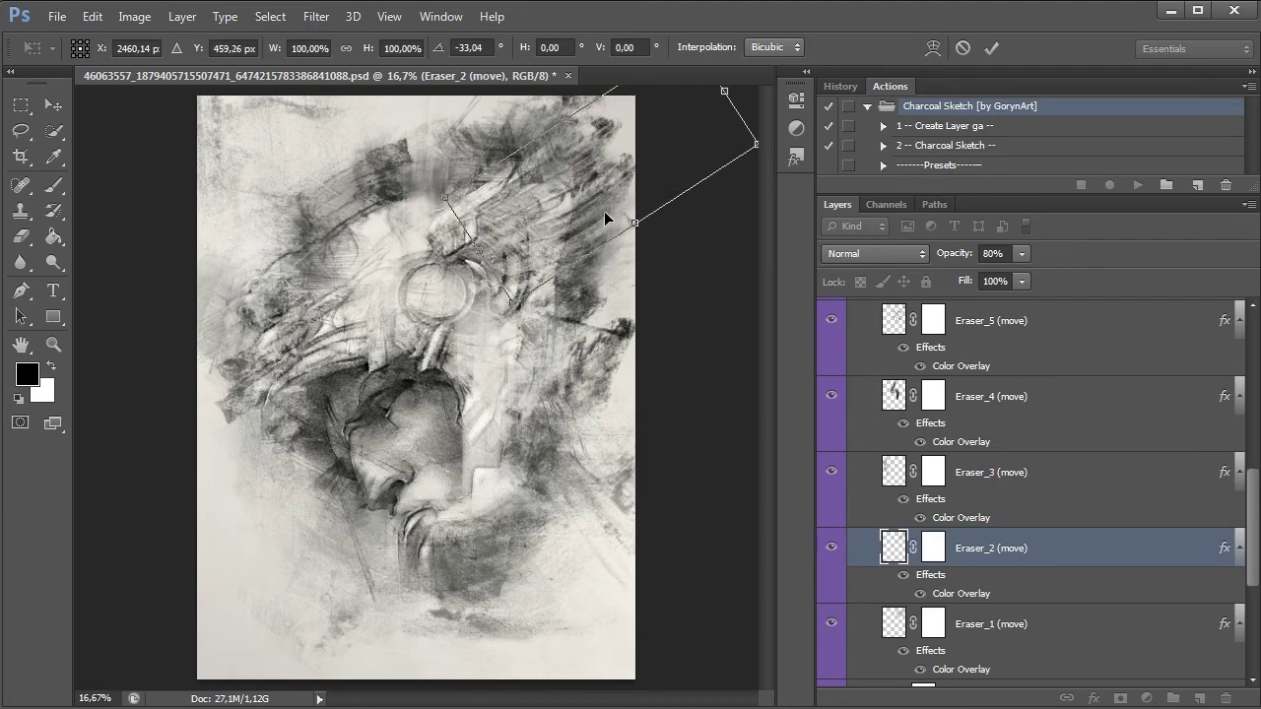
pyautogui.press('Return')
pyautogui.scroll(-1, 1168, 585)
pyautogui.scroll(-1, 1084, 571)
pyautogui.scroll(-2, 1028, 558)
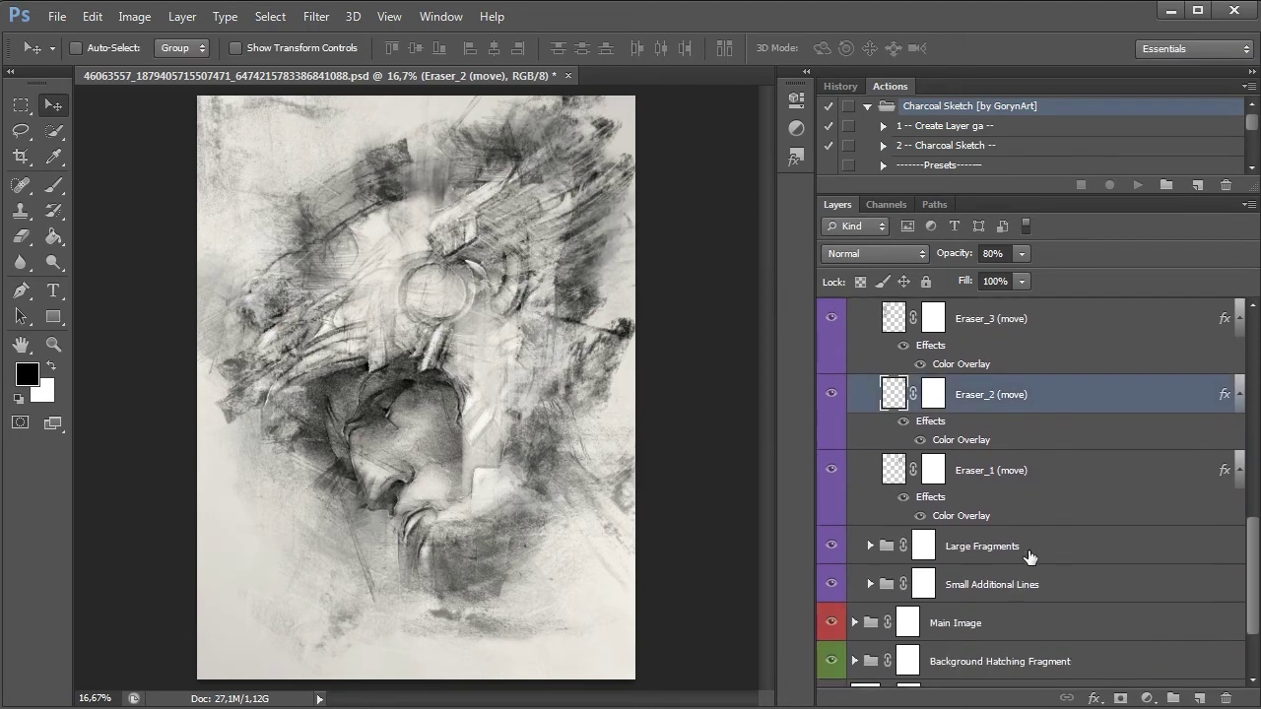
# Step: Hide Large_Fragment_4, reveal Large_Fragment_7's top strokes, collapse the group, and select the Eraser group
pyautogui.click(869, 545)
pyautogui.scroll(-5, 1038, 542)
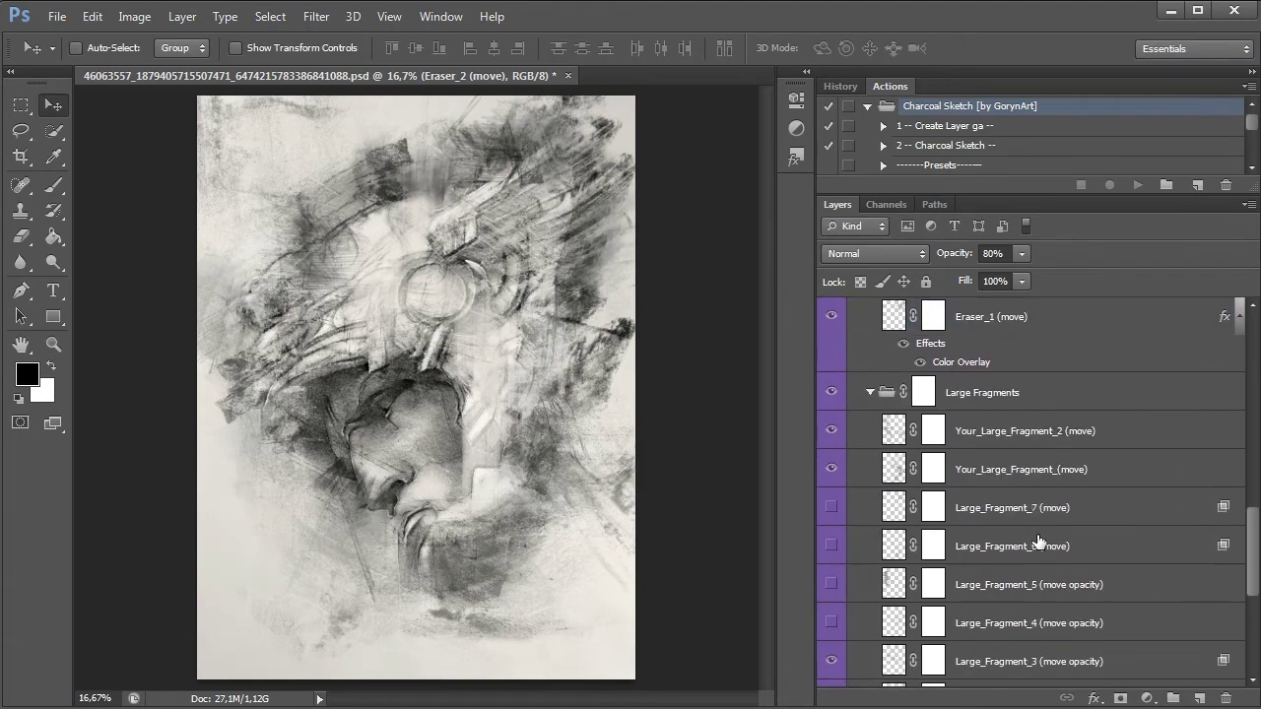
pyautogui.click(831, 584)
pyautogui.click(830, 546)
pyautogui.click(830, 508)
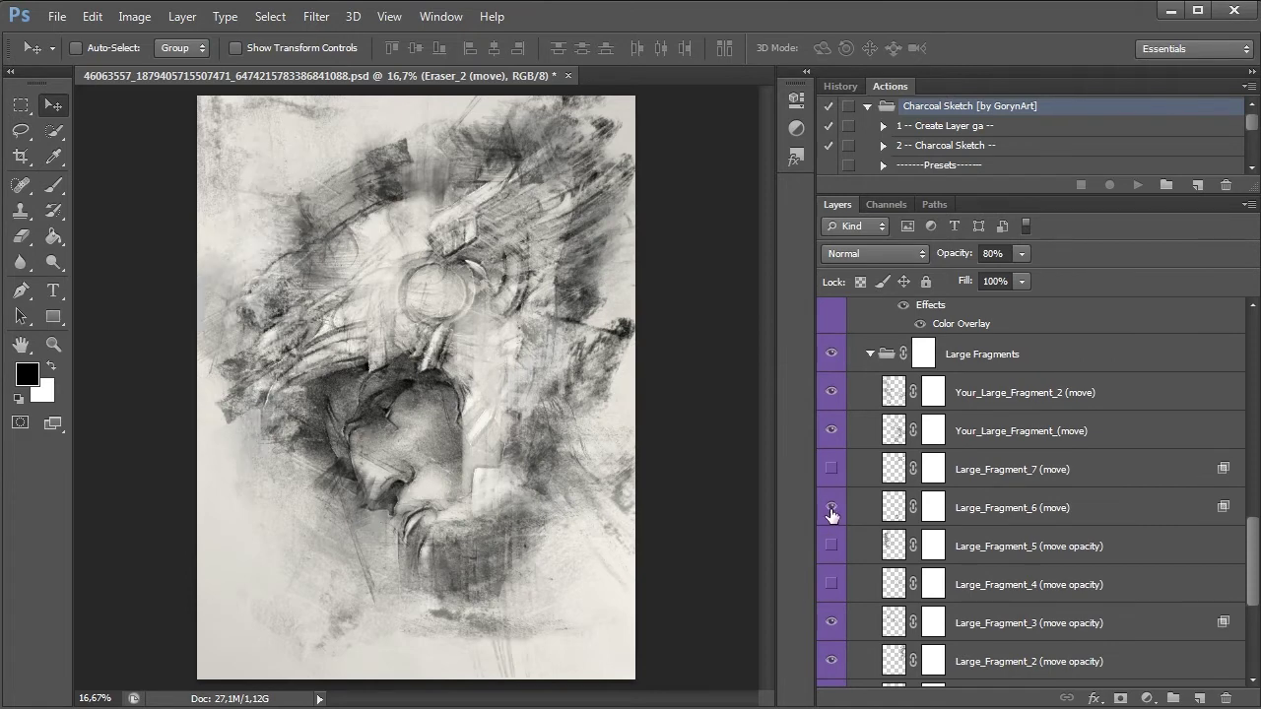
pyautogui.click(830, 471)
pyautogui.scroll(-3, 1078, 479)
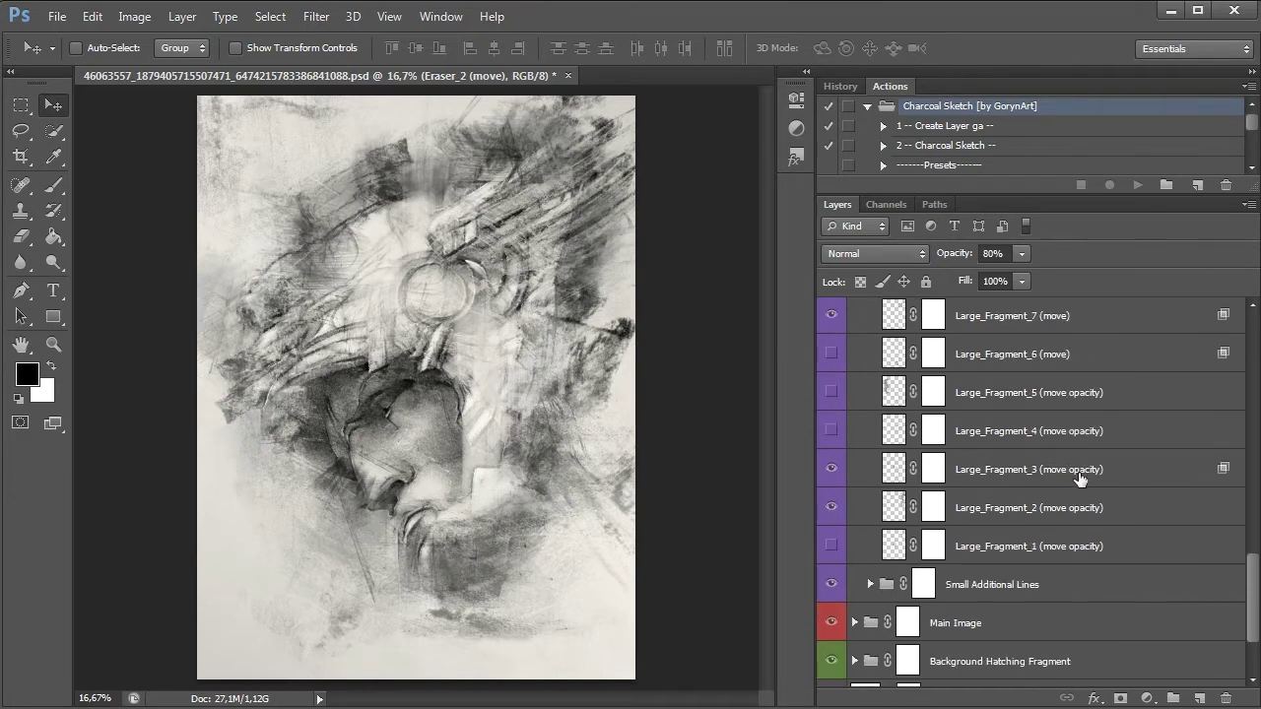
pyautogui.scroll(3, 1079, 480)
pyautogui.scroll(4, 1073, 463)
pyautogui.click(870, 507)
pyautogui.scroll(3, 1069, 438)
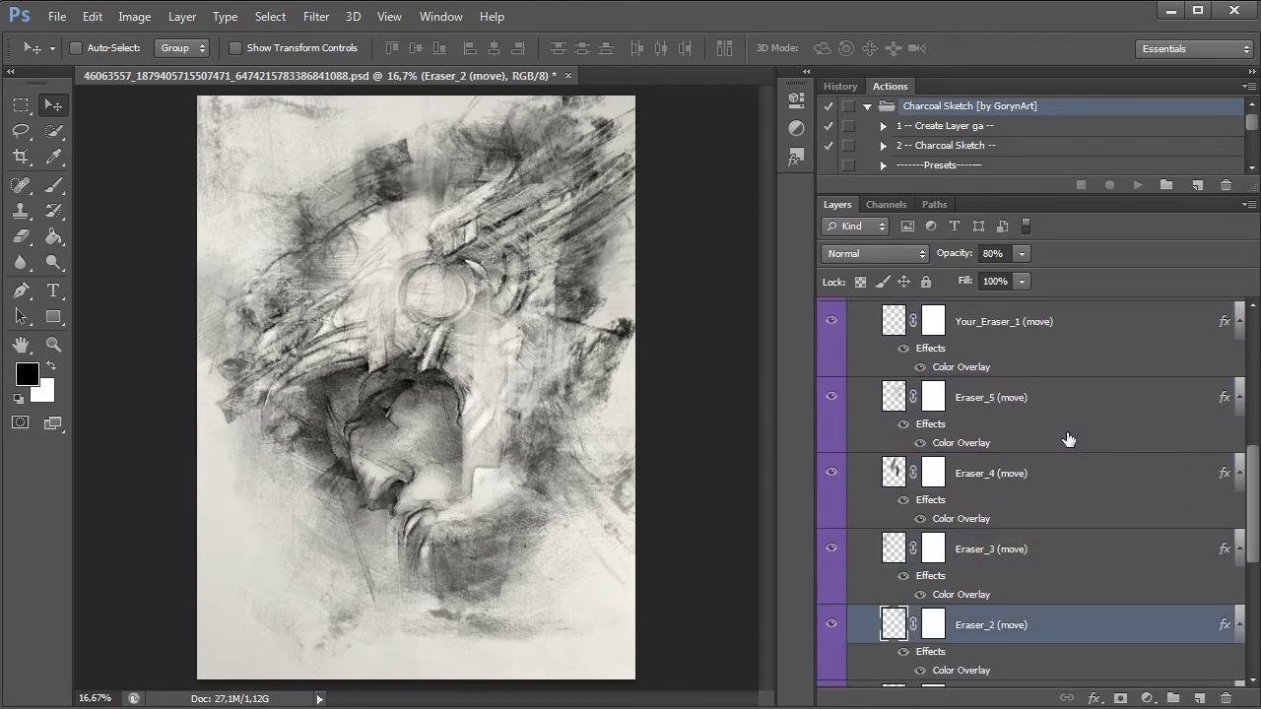
pyautogui.scroll(2, 1059, 383)
pyautogui.click(867, 366)
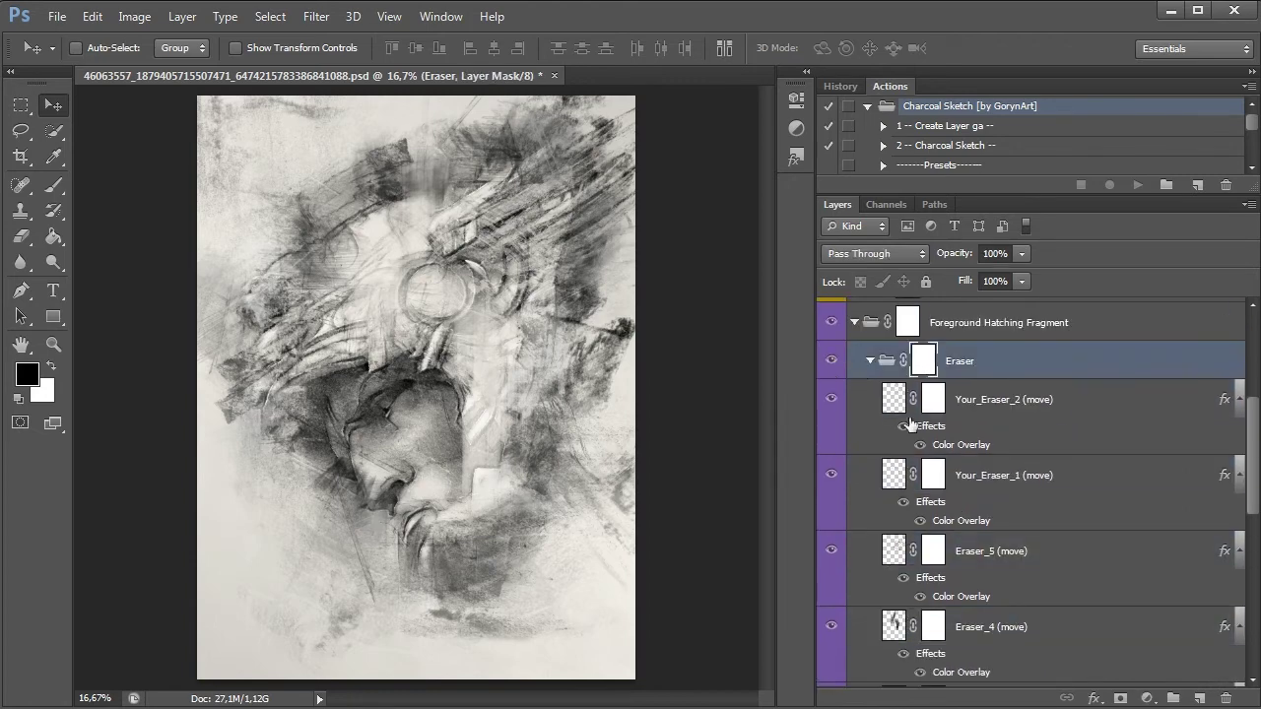
# Step: Paint white charcoal marks left of the head on Your_Eraser_2, then load the GA_CS_65 brush
pyautogui.click(908, 409)
pyautogui.click(54, 185)
pyautogui.click(102, 49)
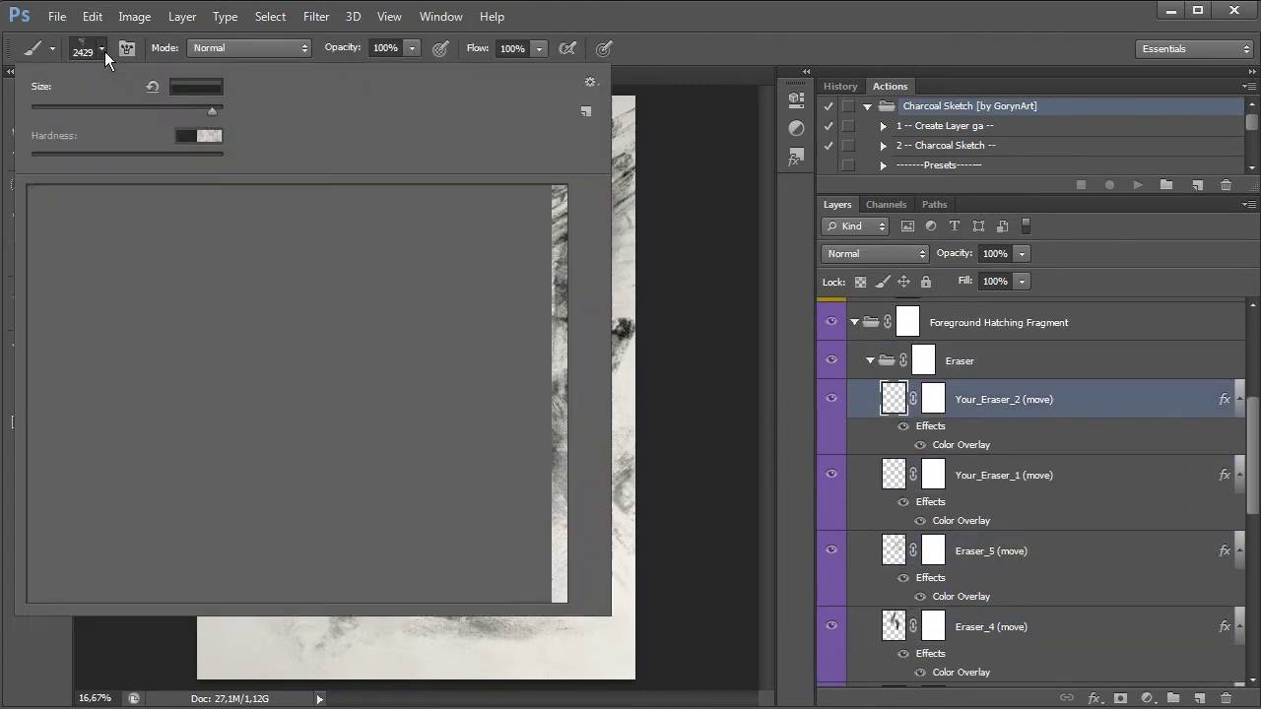
pyautogui.scroll(-4, 408, 414)
pyautogui.click(708, 25)
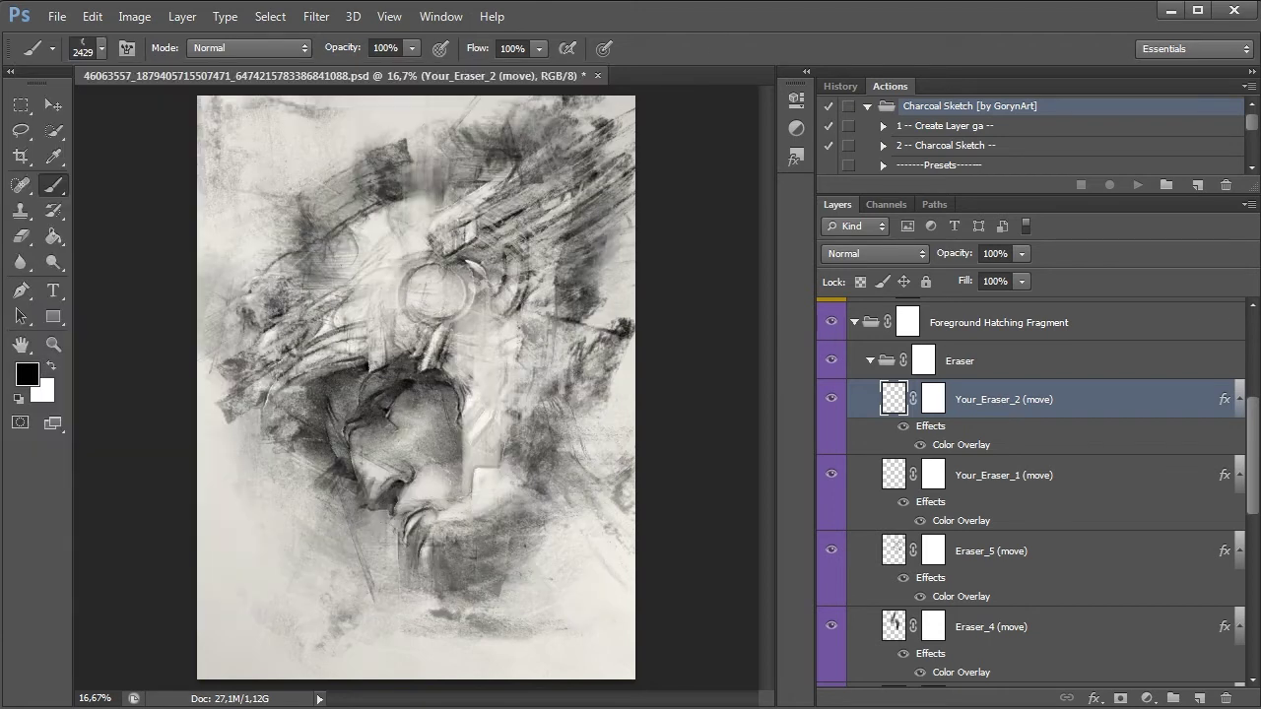
pyautogui.click(284, 315)
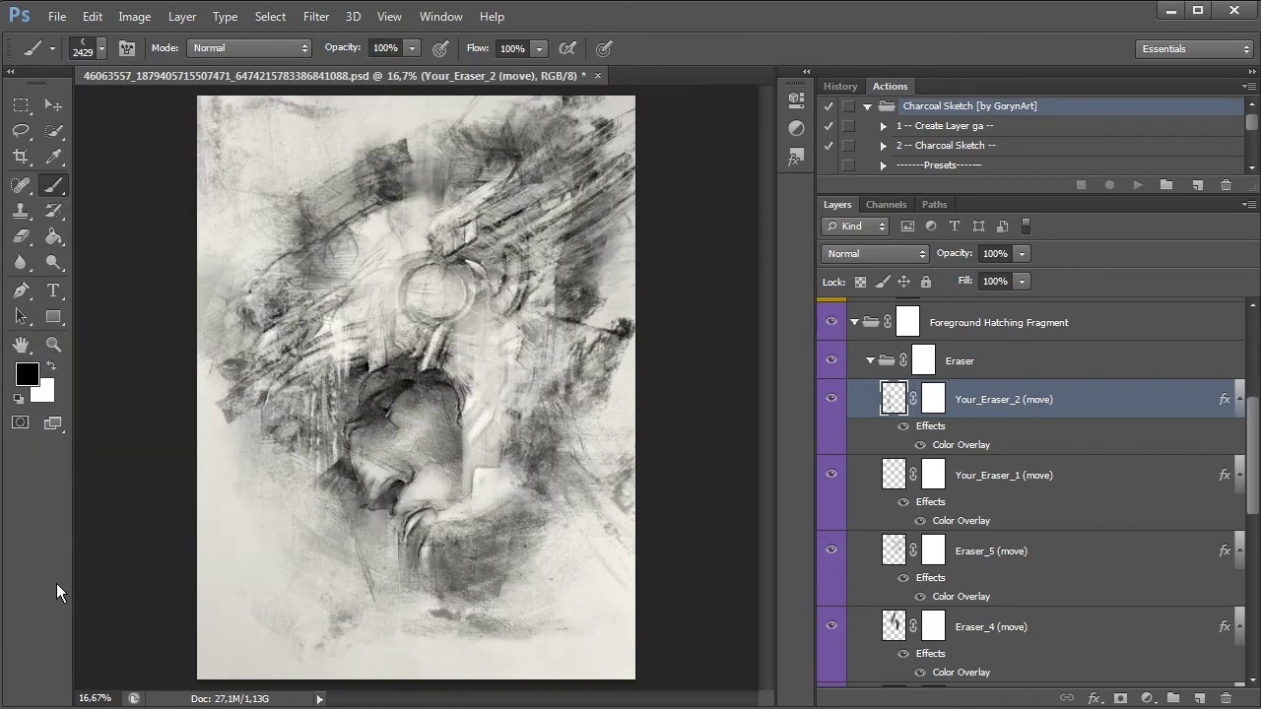
pyautogui.click(99, 47)
pyautogui.scroll(-2, 326, 403)
pyautogui.click(414, 440)
pyautogui.press('Return')
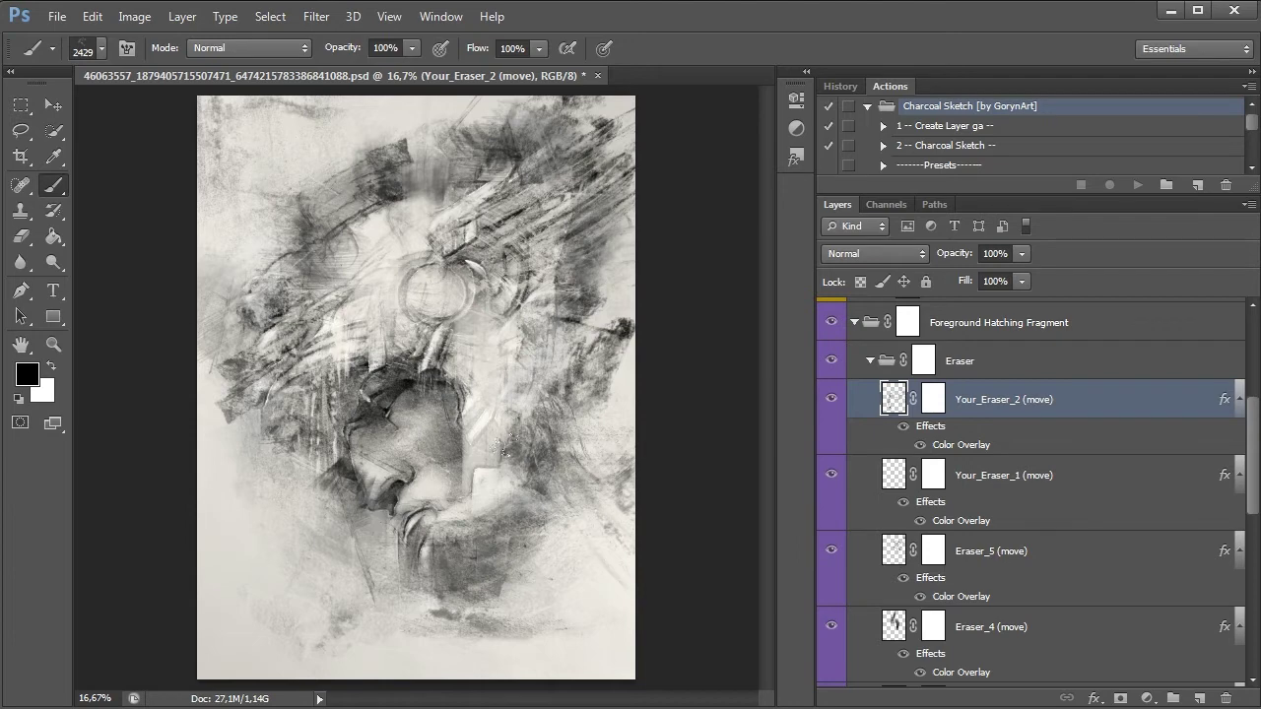
# Step: Re-expand the Eraser group, then show and select Your_Eraser_1
pyautogui.click(870, 367)
pyautogui.click(870, 399)
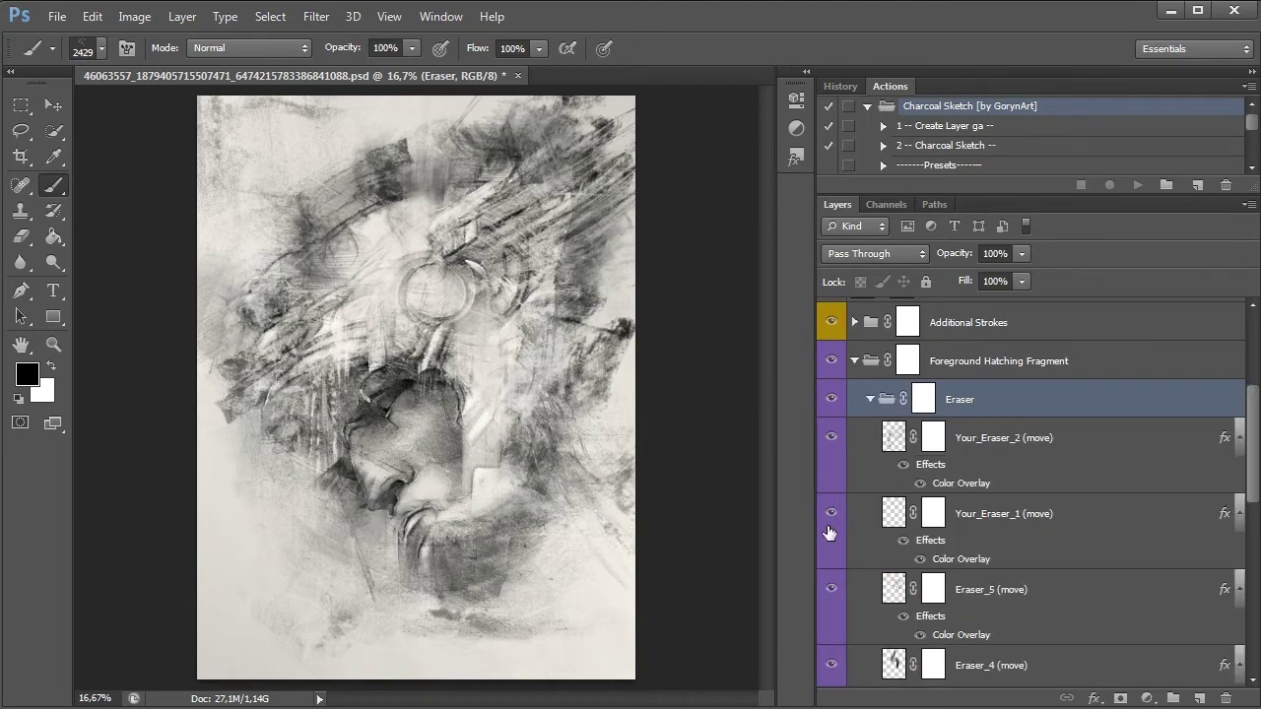
pyautogui.scroll(-3, 827, 531)
pyautogui.moveTo(827, 394); pyautogui.dragTo(829, 647)
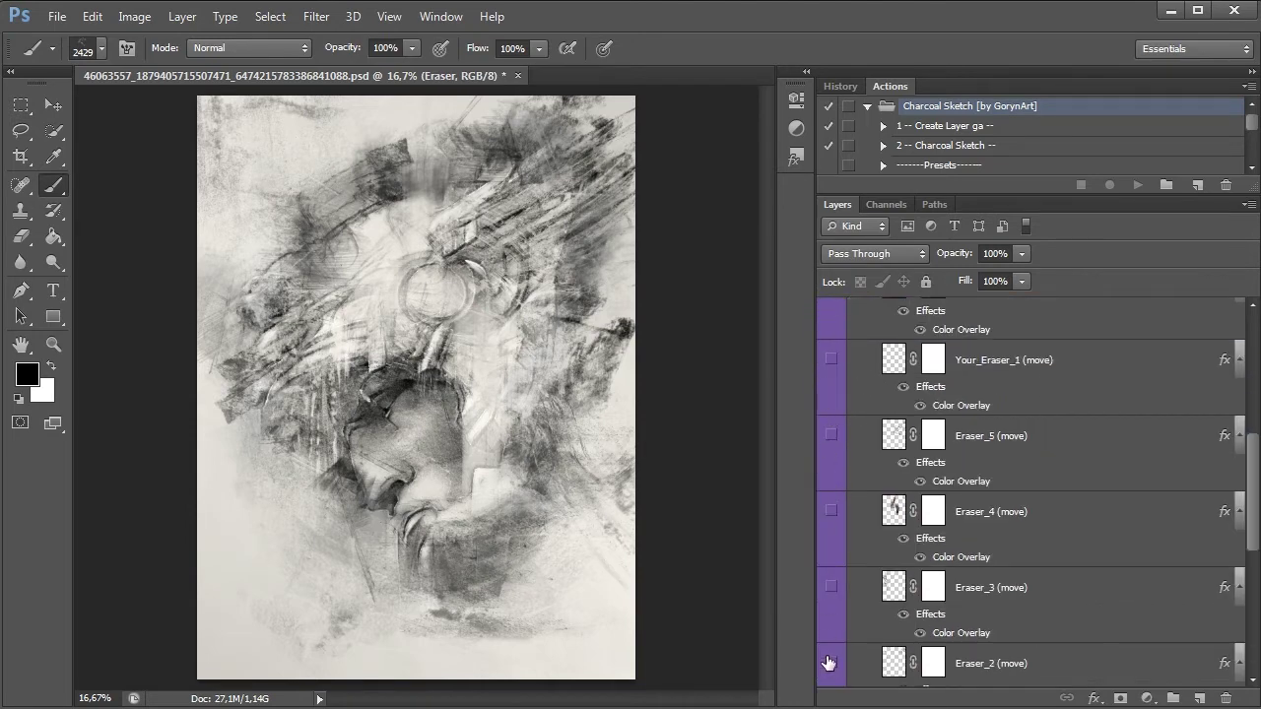
pyautogui.scroll(-2, 851, 527)
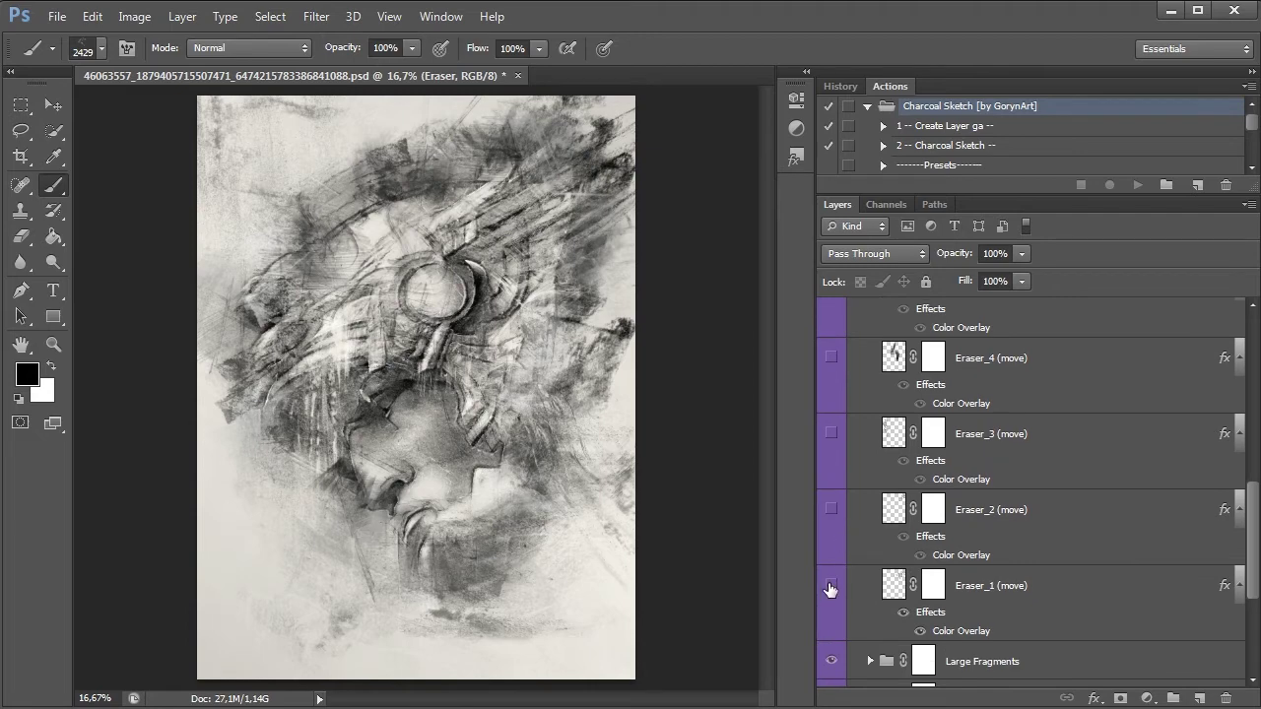
pyautogui.scroll(2, 830, 589)
pyautogui.scroll(2, 831, 552)
pyautogui.click(830, 515)
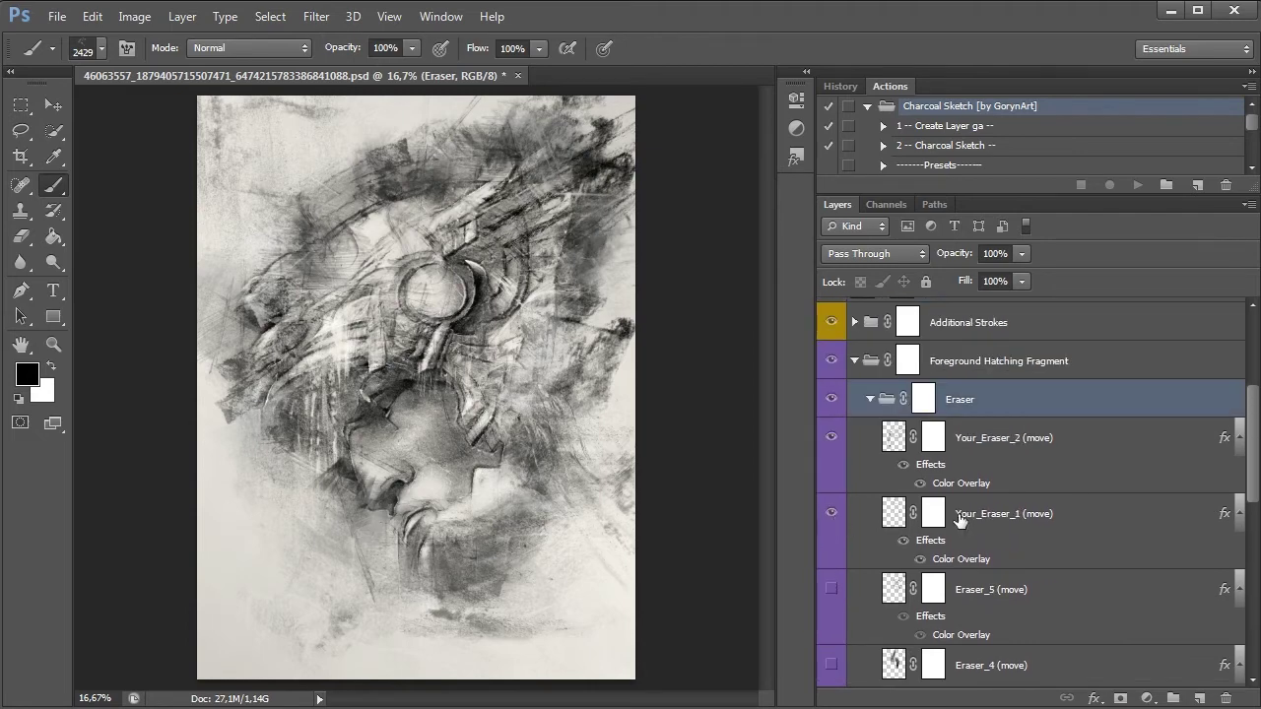
pyautogui.click(901, 512)
# Step: Try GA_CS_69 white strokes over the face on Your_Eraser_1, then hide Your_Eraser_2
pyautogui.click(119, 53)
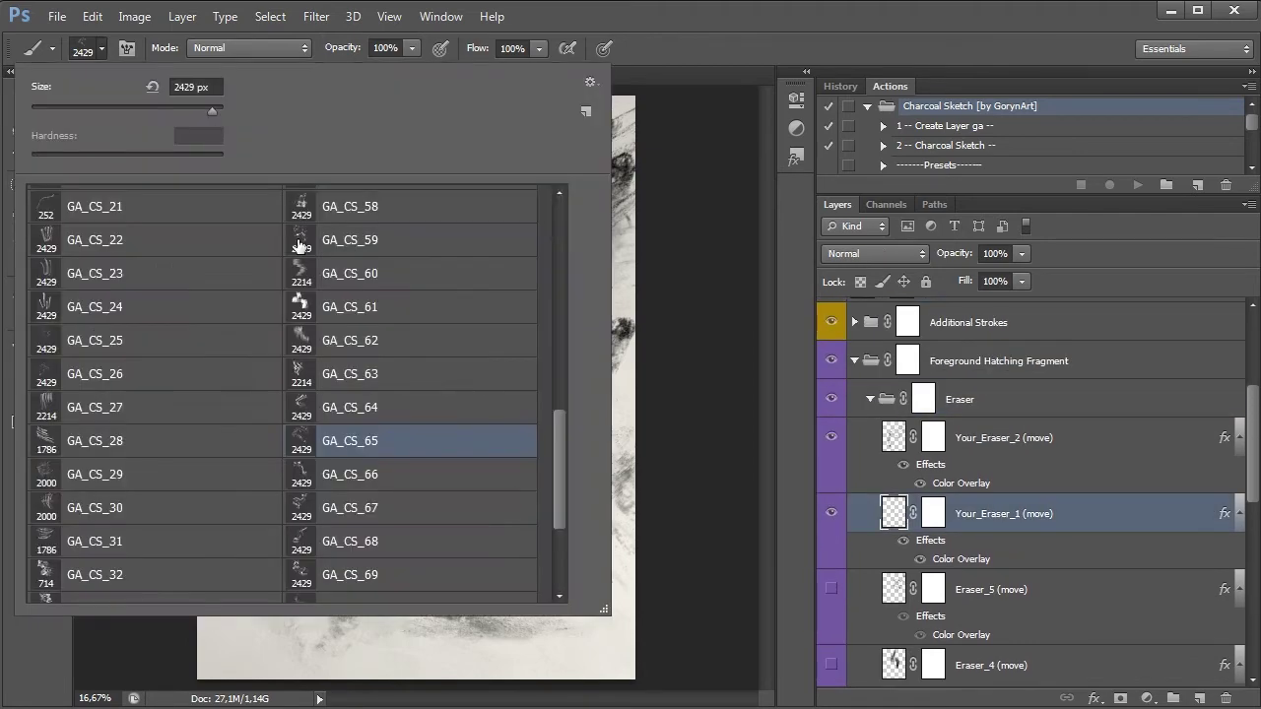
pyautogui.scroll(-1, 394, 473)
pyautogui.click(355, 465)
pyautogui.click(743, 63)
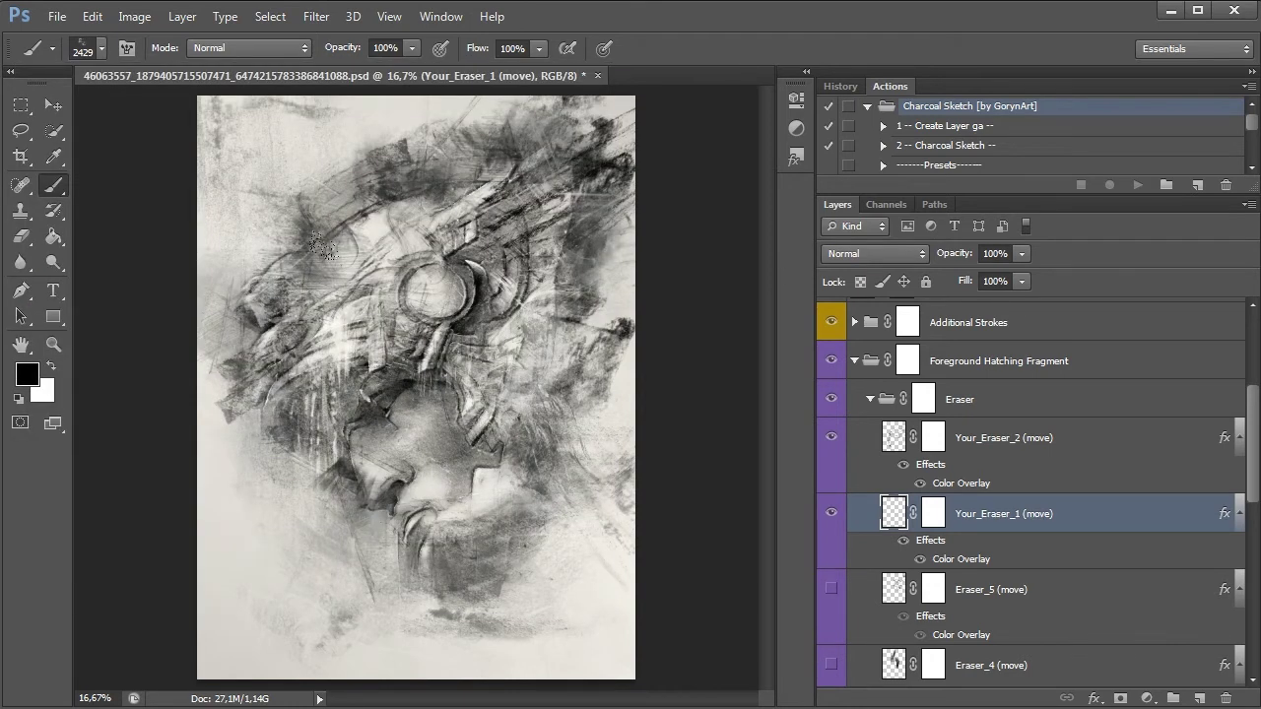
pyautogui.moveTo(276, 277); pyautogui.dragTo(414, 463)
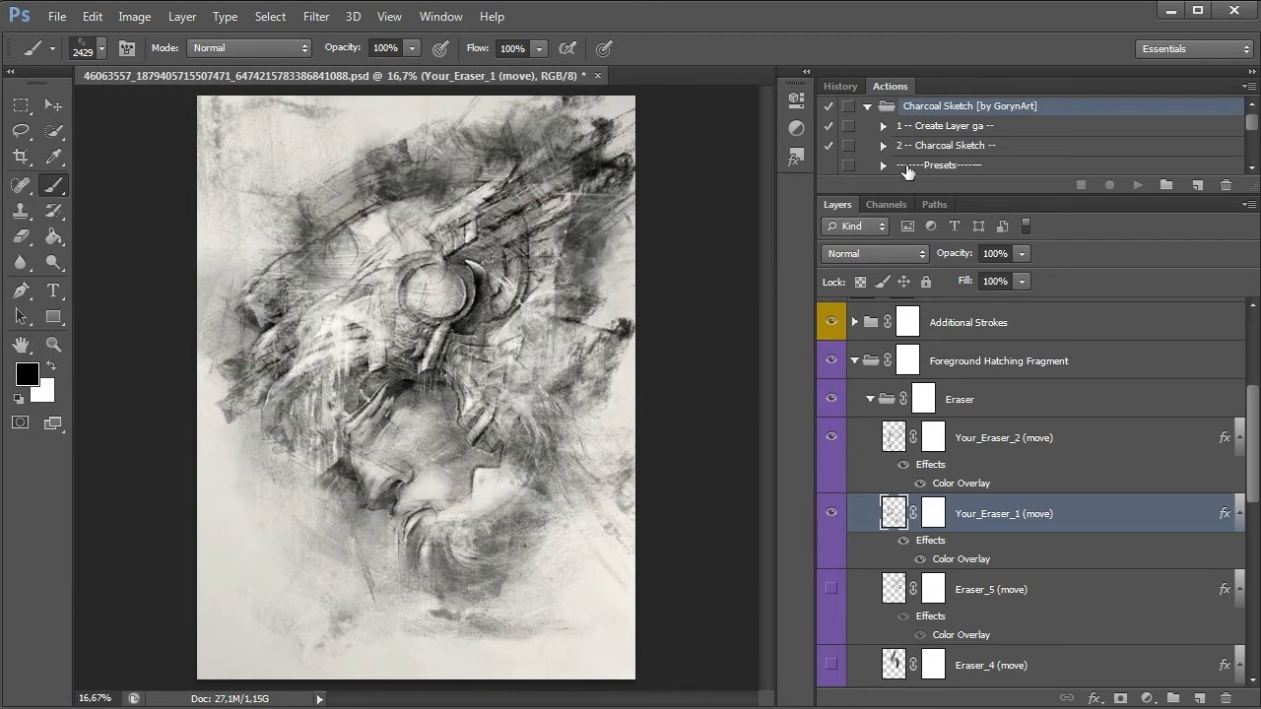
pyautogui.hotkey('ctrl', 'z')
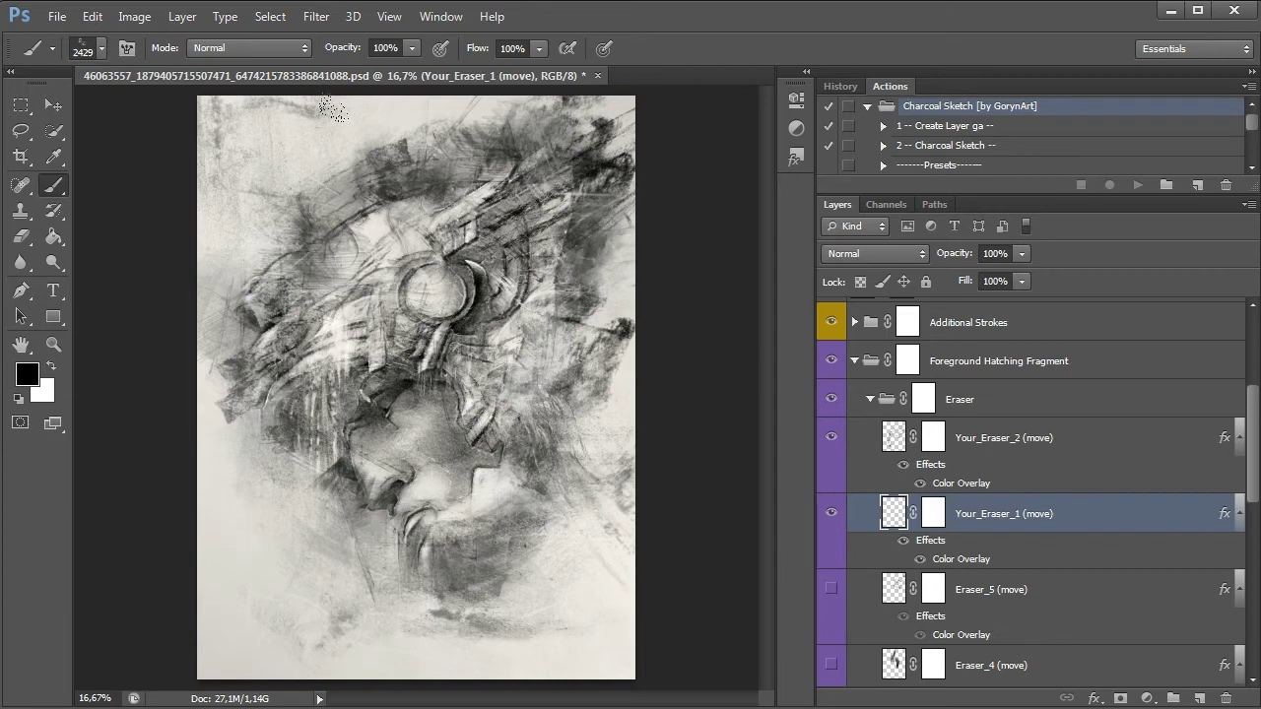
pyautogui.hotkey('ctrl', 'z')
pyautogui.hotkey('ctrl', 'z')
pyautogui.hotkey('ctrl', 'z')
pyautogui.hotkey('ctrl', 'z')
pyautogui.hotkey('ctrl', 'z')
pyautogui.hotkey('ctrl', 'z')
pyautogui.hotkey('ctrl', 'z')
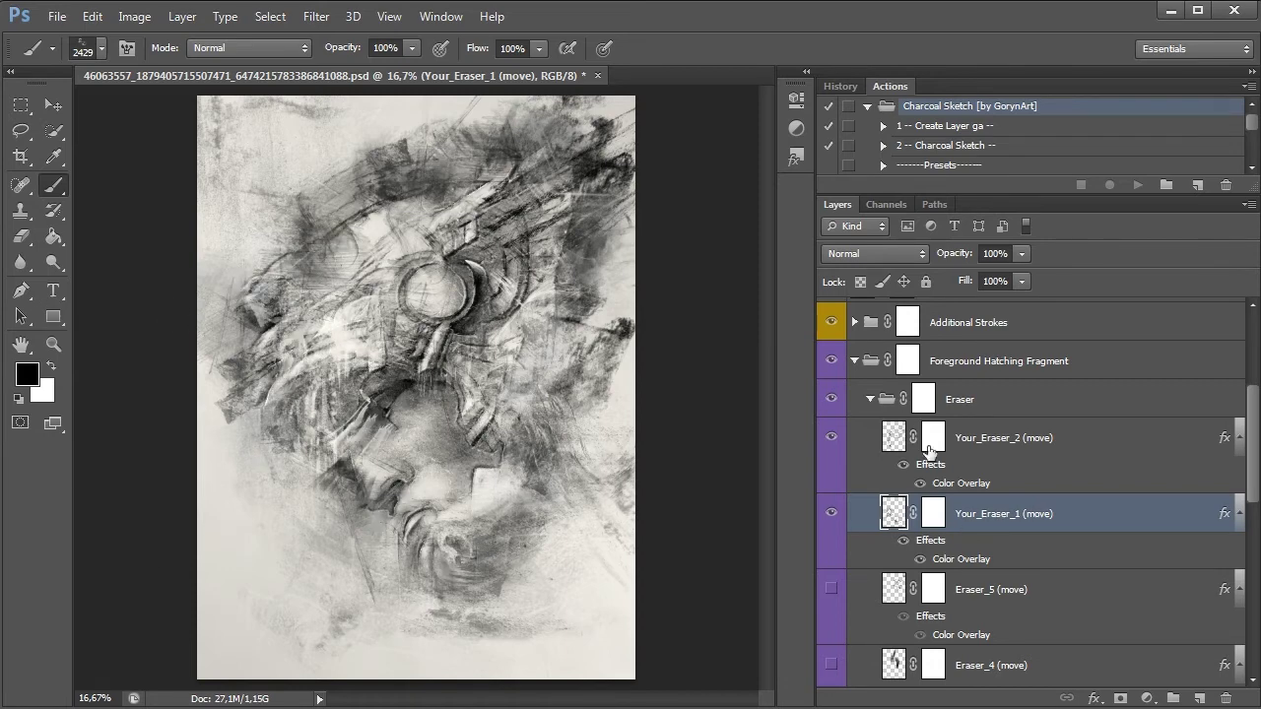
pyautogui.click(826, 442)
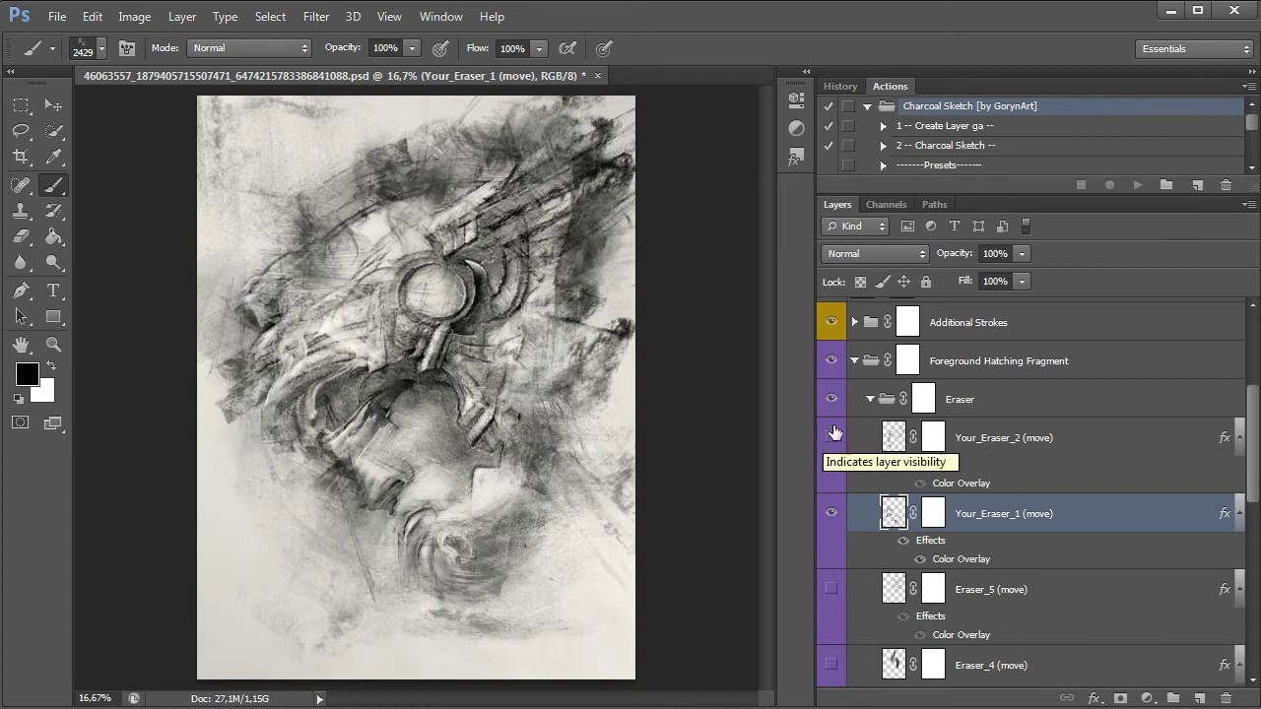
pyautogui.click(870, 404)
# Step: Compare the Eraser_1 and Eraser_2 variations, leaving both hidden
pyautogui.scroll(-3, 976, 491)
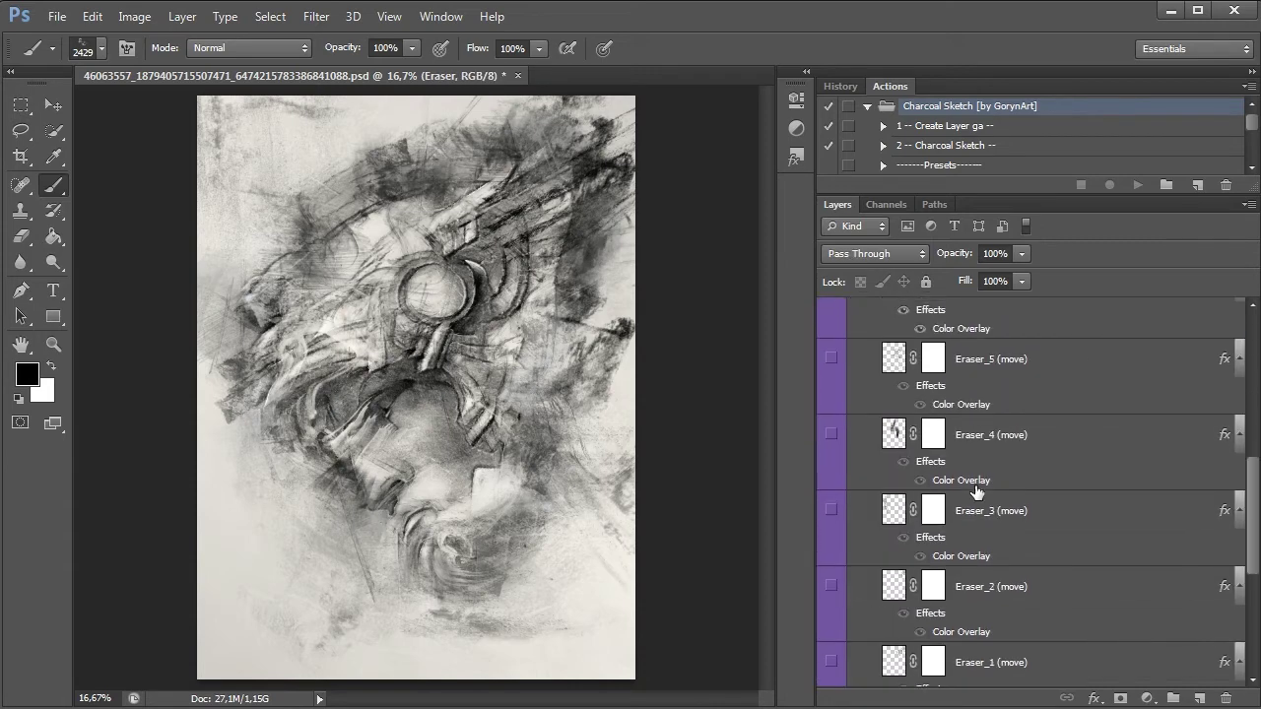
pyautogui.scroll(-2, 975, 491)
pyautogui.click(831, 510)
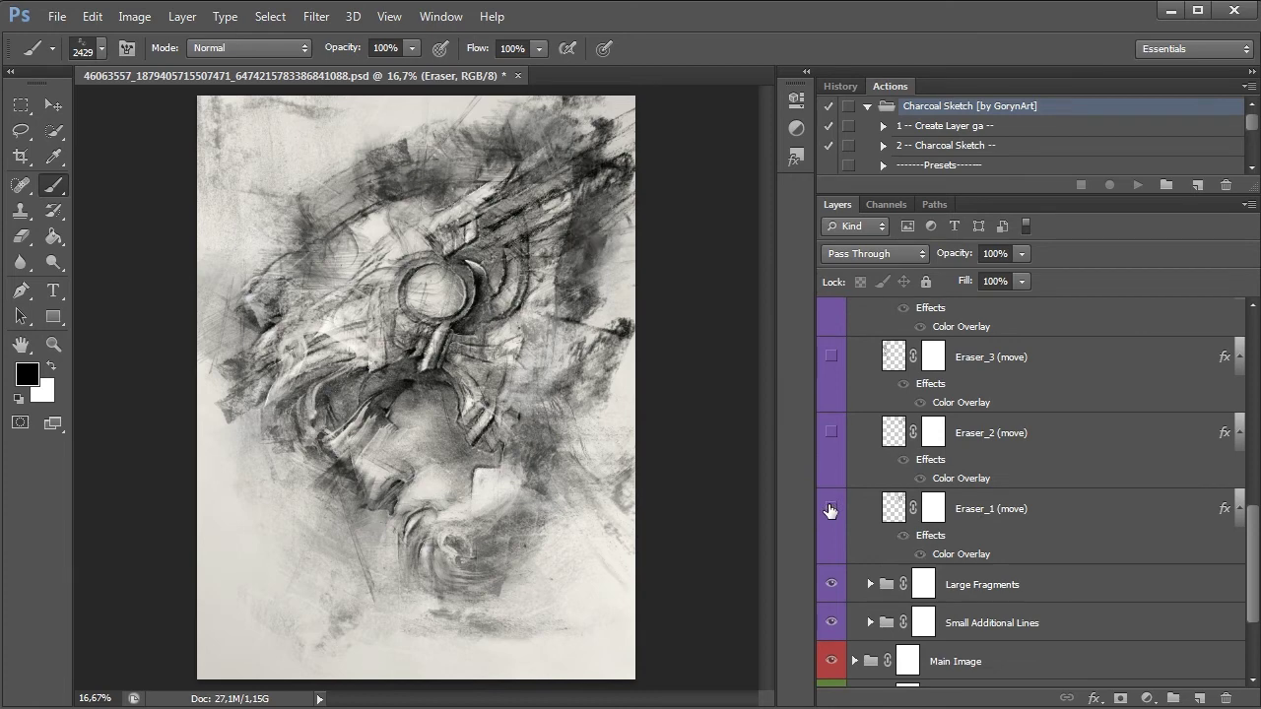
pyautogui.click(830, 510)
pyautogui.click(831, 511)
pyautogui.click(831, 434)
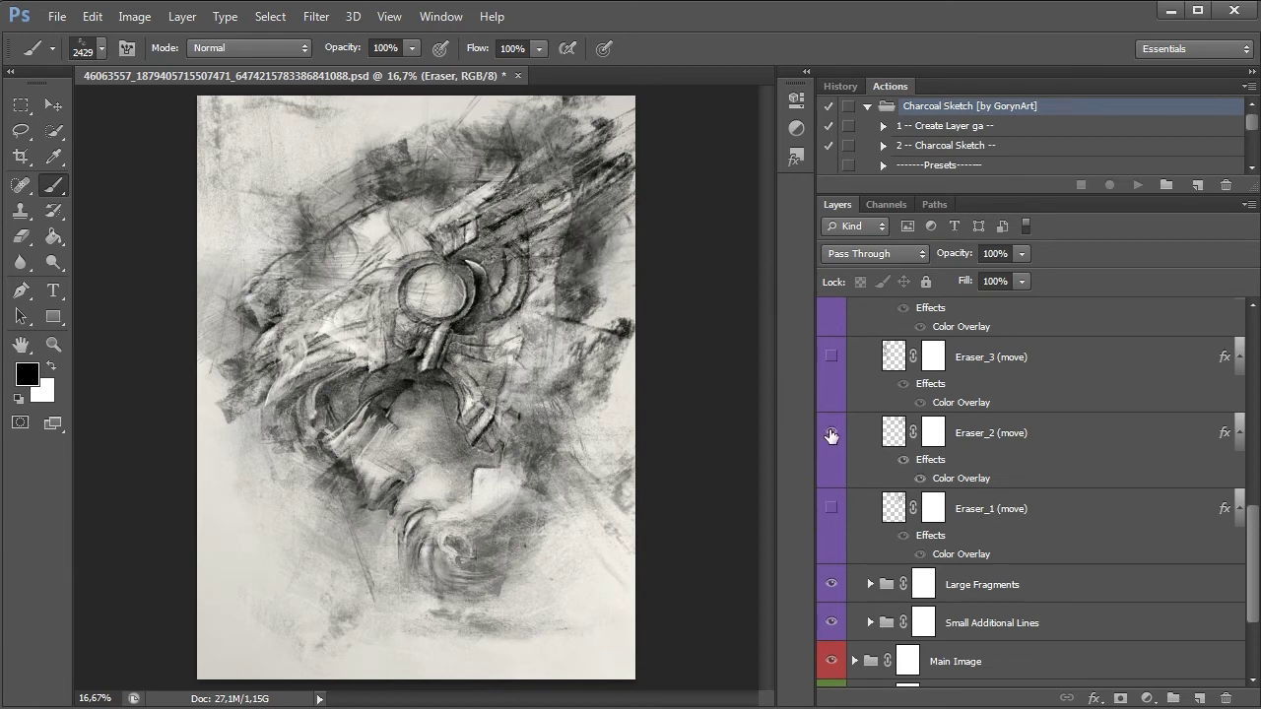
pyautogui.click(830, 434)
# Step: In Large Fragments, swap Your_Large_Fragment_(move) for Your_Large_Fragment_2, comparing Large_Fragment_7
pyautogui.click(870, 584)
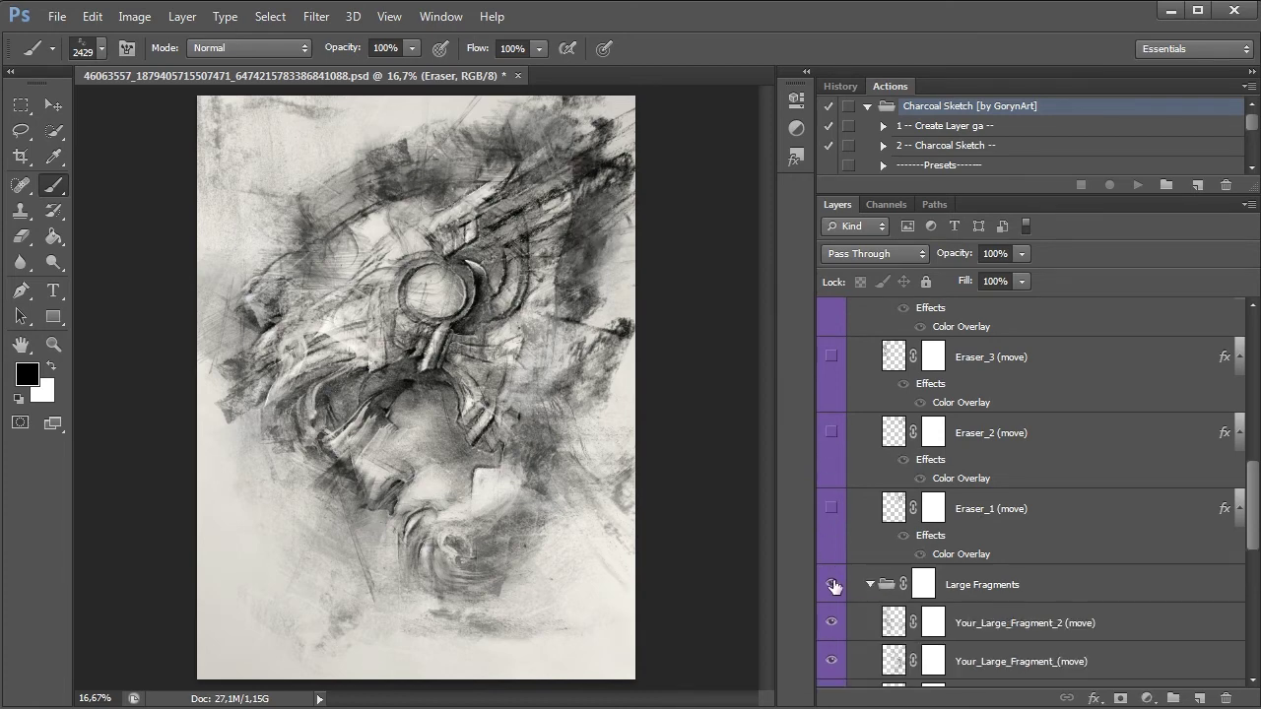
pyautogui.scroll(-2, 833, 586)
pyautogui.scroll(-3, 840, 493)
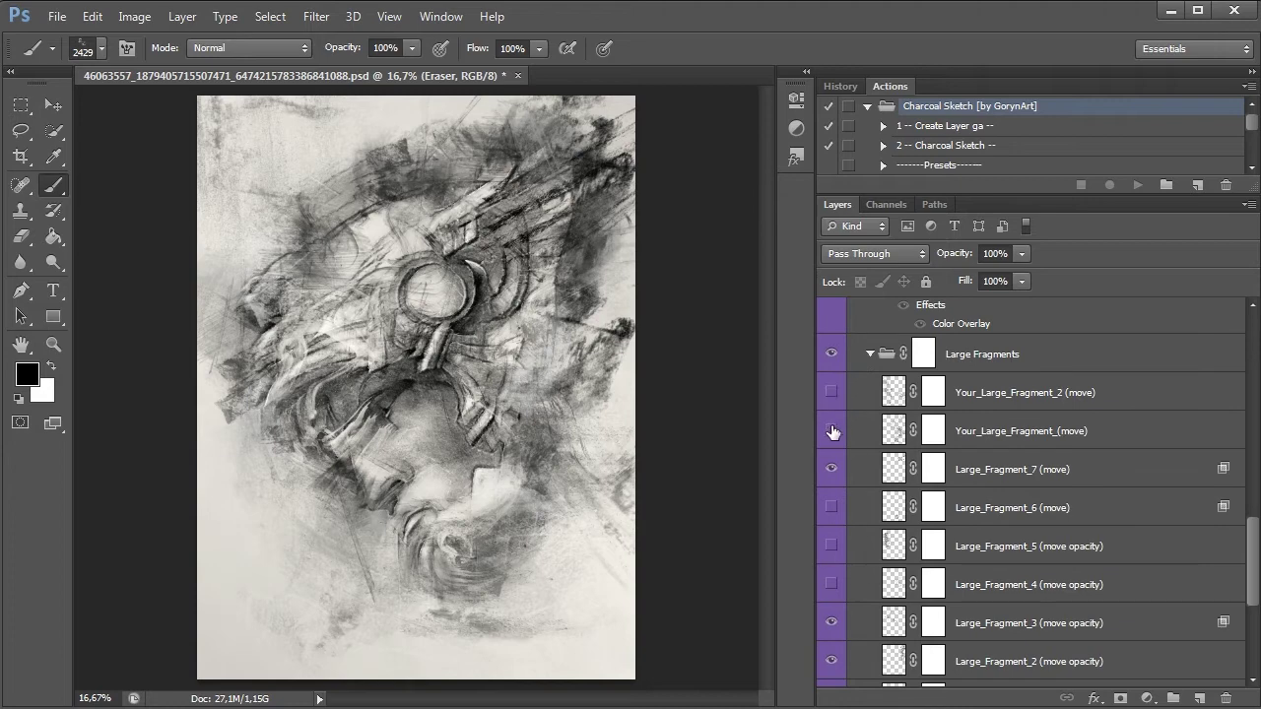
pyautogui.click(832, 431)
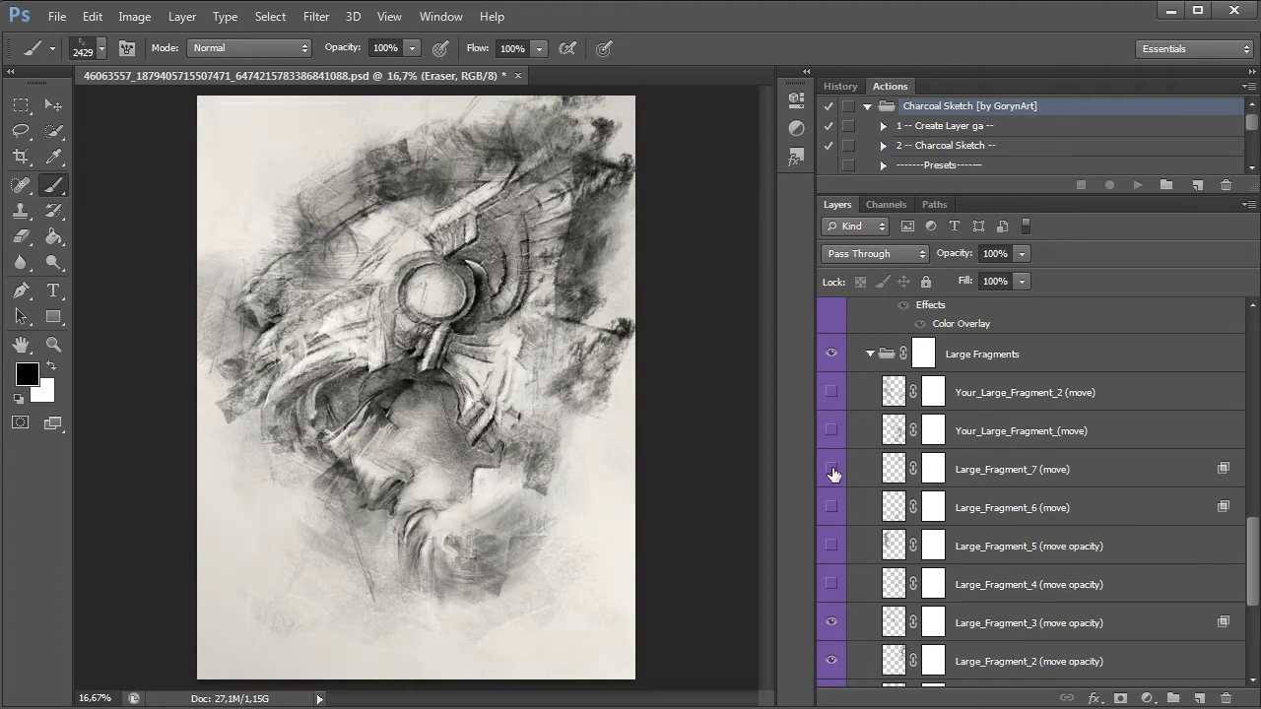
pyautogui.click(832, 470)
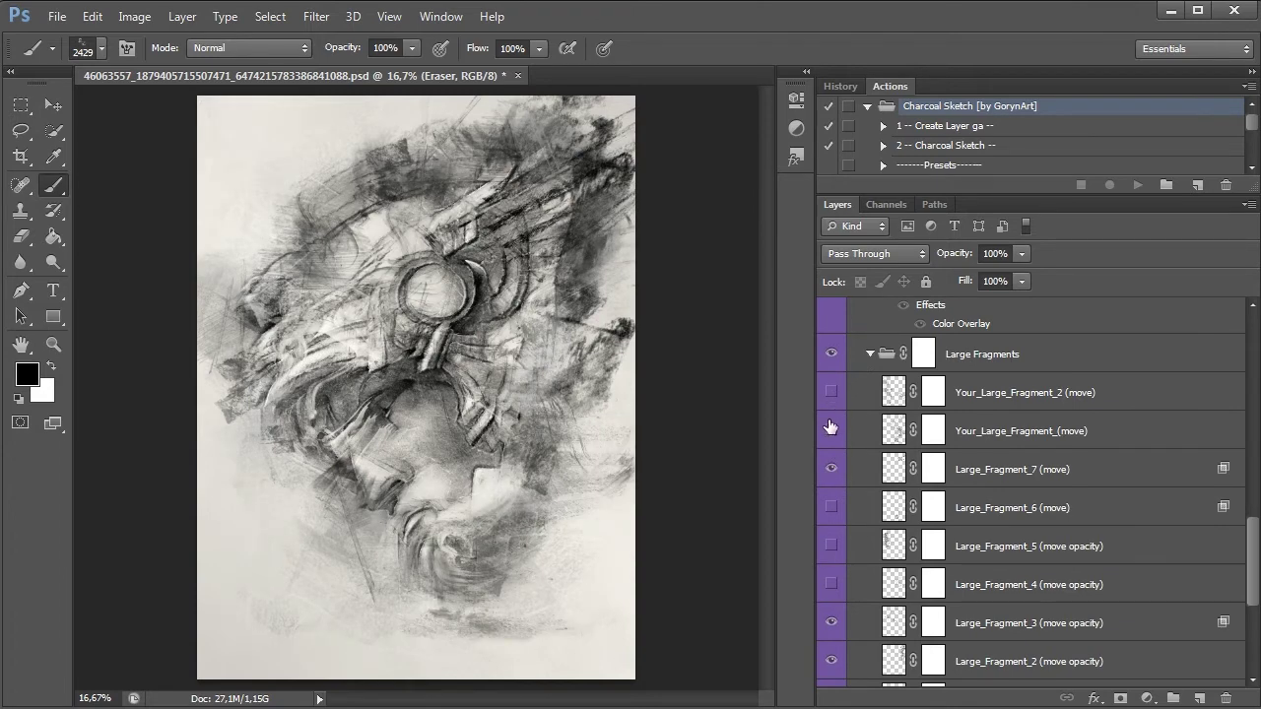
pyautogui.click(831, 430)
pyautogui.click(832, 392)
# Step: Compare Large_Fragment_3 and Large_Fragment_2, keep Large_Fragment_2 hidden, then collapse Large Fragments
pyautogui.scroll(-2, 861, 413)
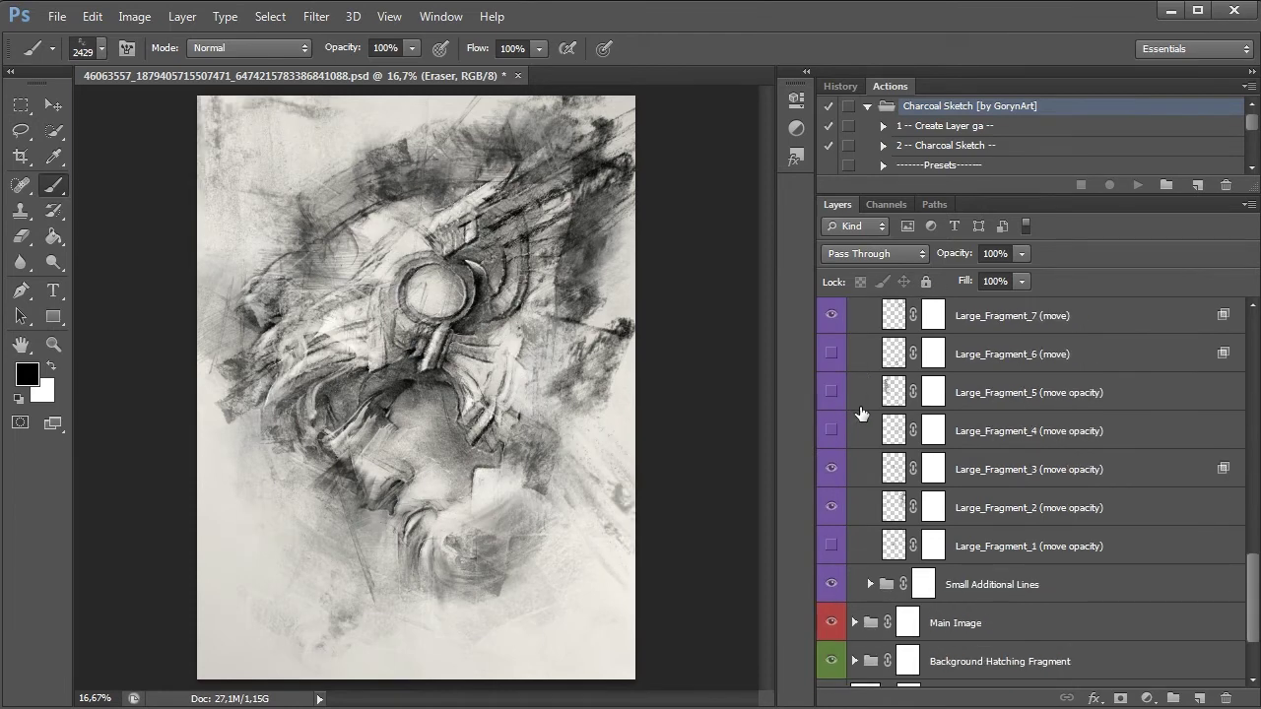
pyautogui.click(833, 467)
pyautogui.click(832, 469)
pyautogui.click(832, 508)
pyautogui.click(832, 506)
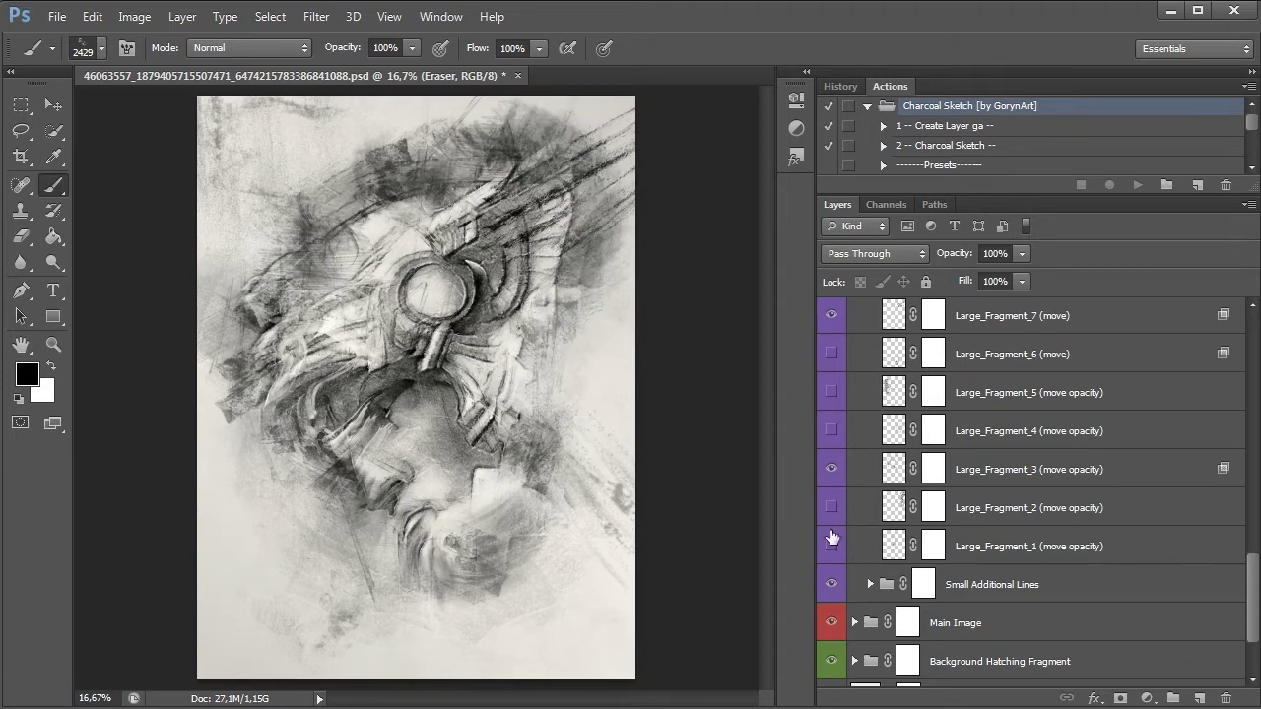
pyautogui.scroll(5, 873, 474)
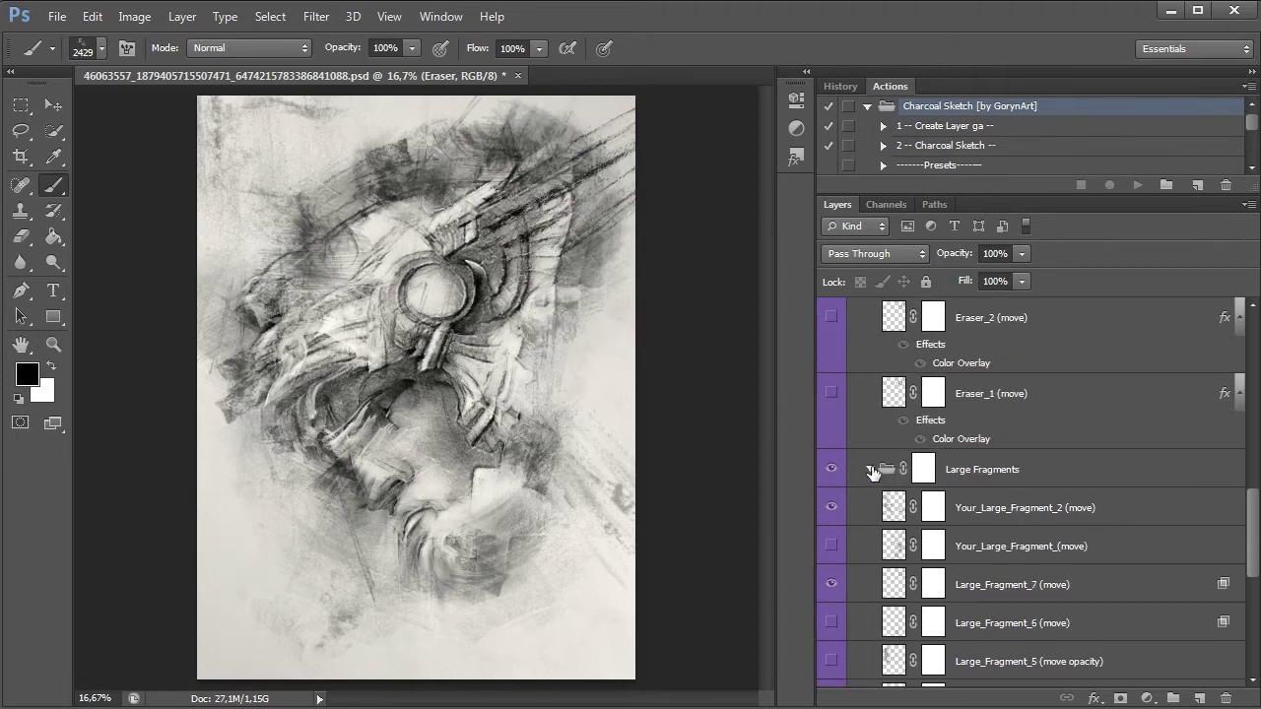
pyautogui.click(872, 471)
# Step: Compare the sketch with the Eraser and Large Fragments groups hidden, then collapse Foreground Hatching Fragment
pyautogui.scroll(4, 871, 493)
pyautogui.scroll(5, 868, 502)
pyautogui.scroll(2, 866, 515)
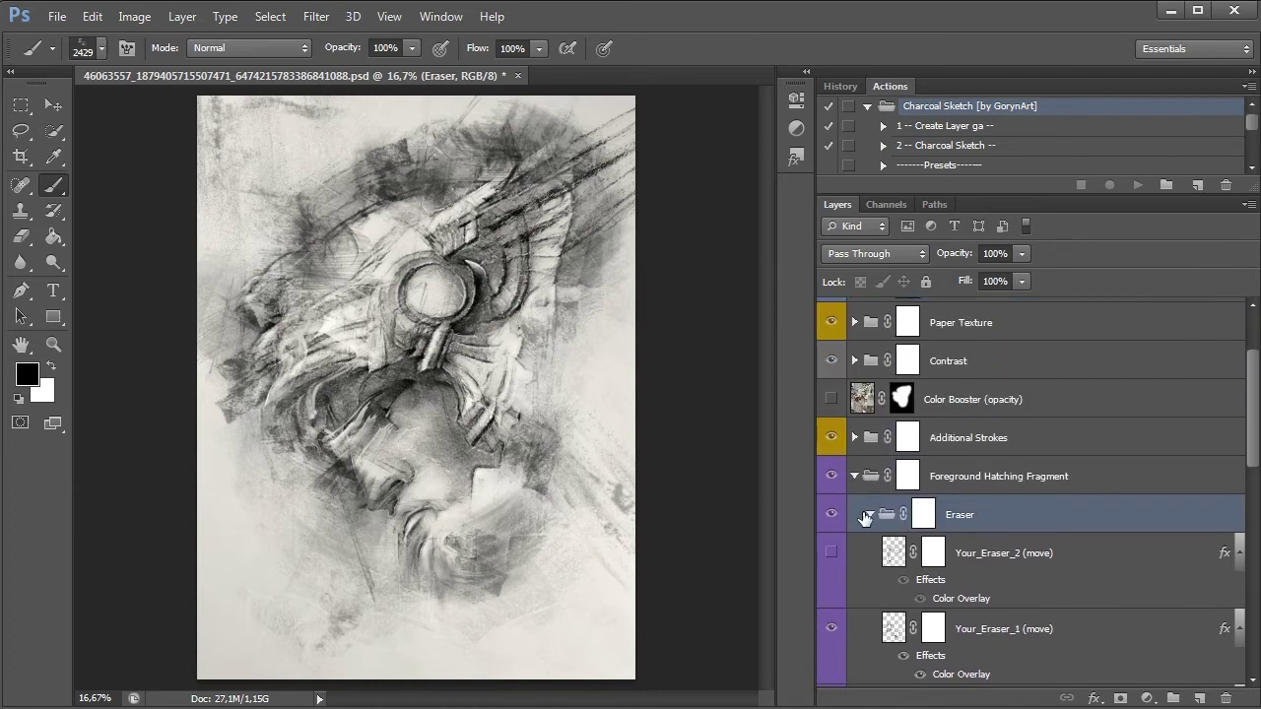
pyautogui.click(865, 518)
pyautogui.scroll(-2, 916, 530)
pyautogui.click(831, 438)
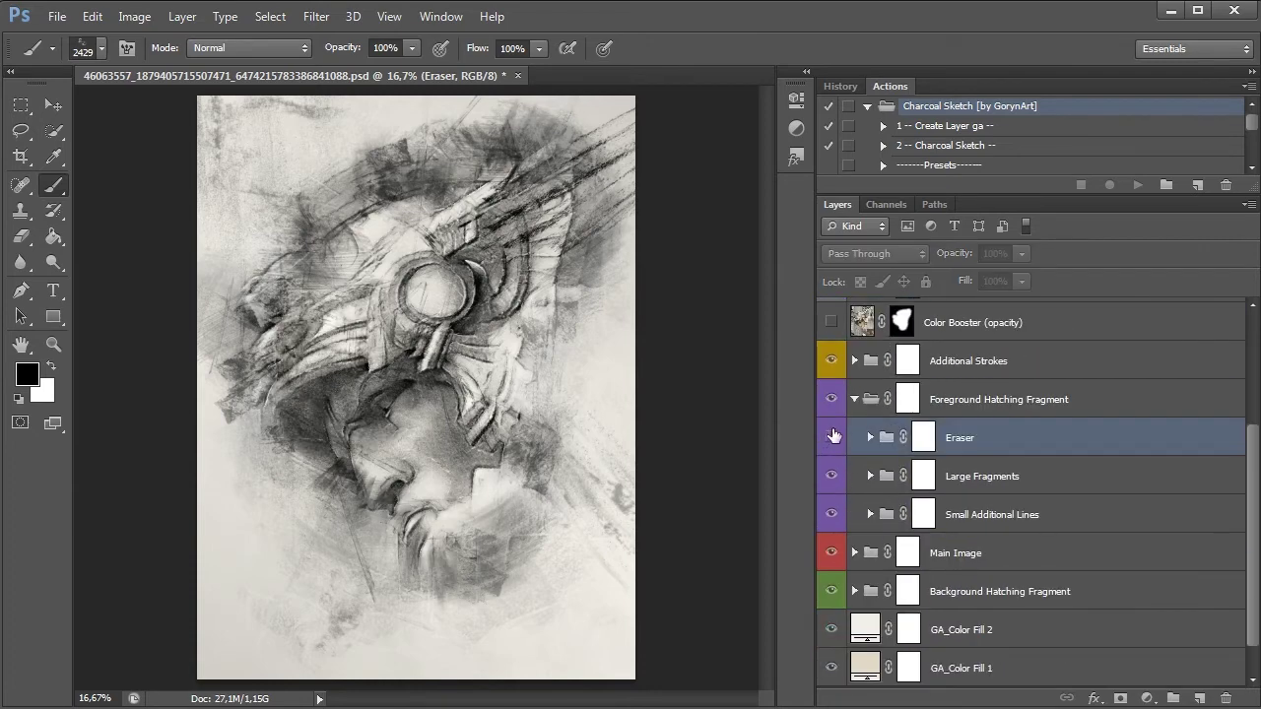
pyautogui.click(832, 438)
pyautogui.click(832, 476)
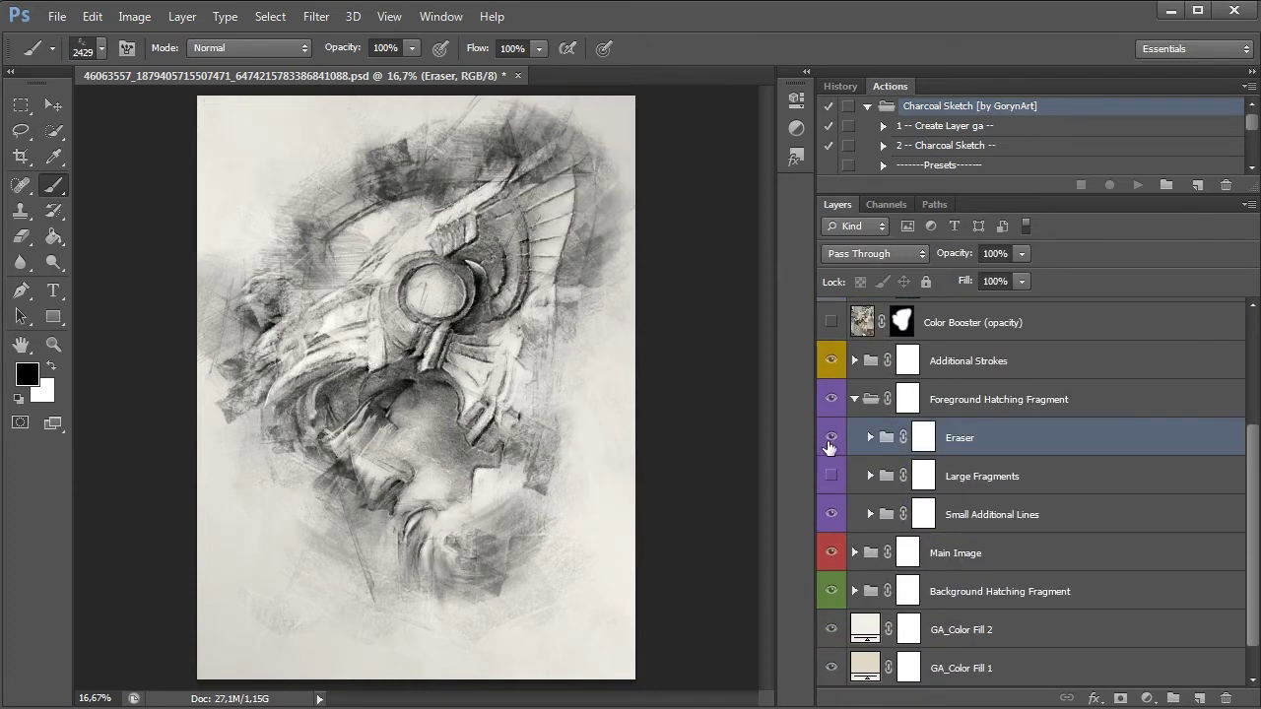
pyautogui.click(831, 437)
pyautogui.click(832, 476)
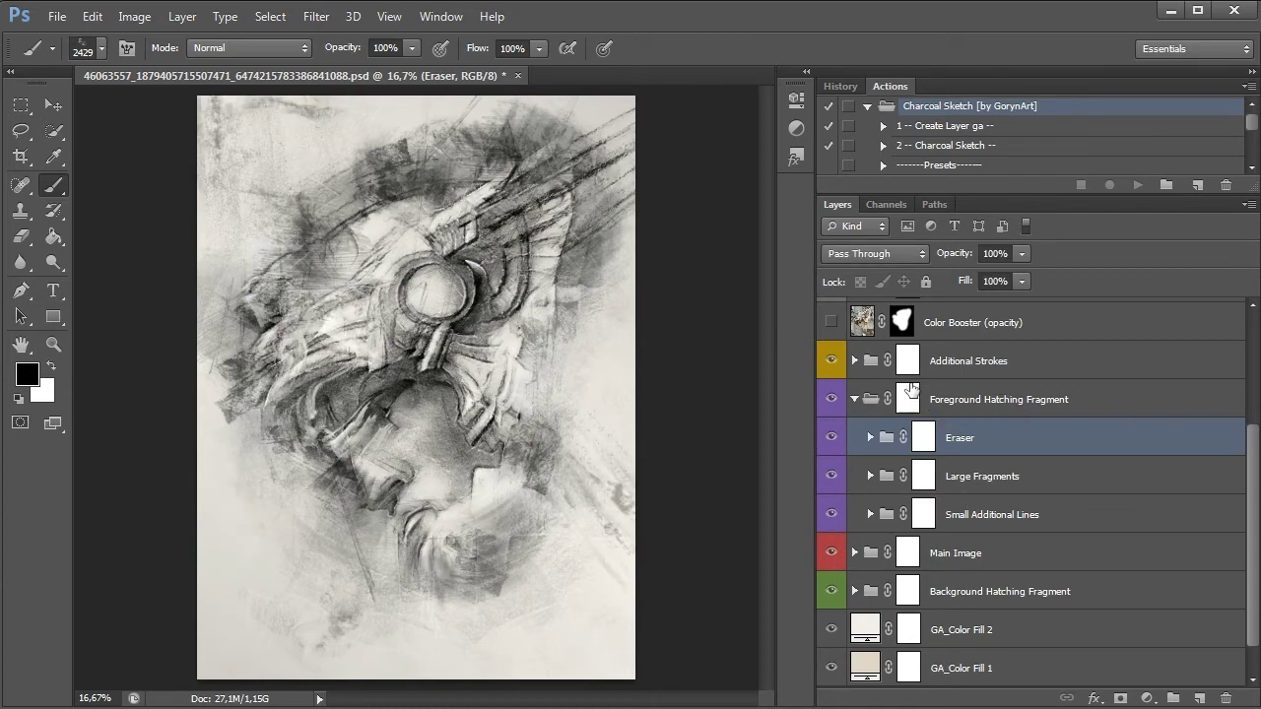
pyautogui.click(855, 399)
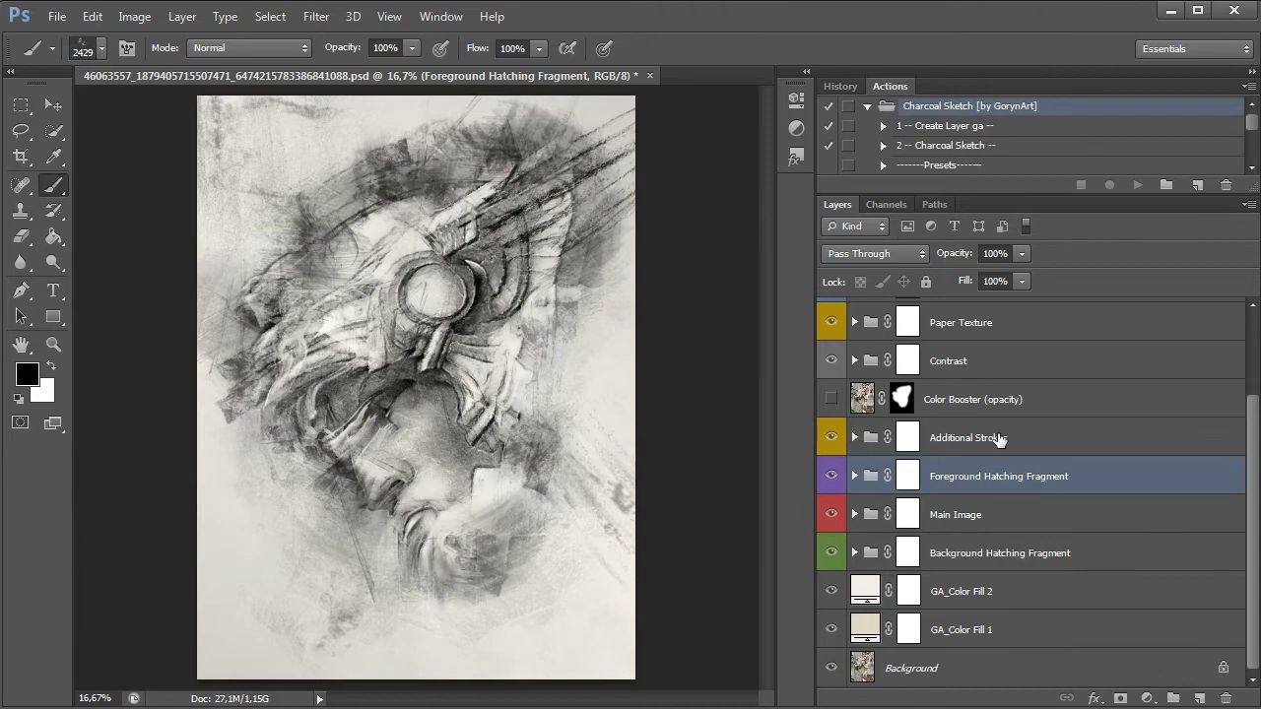
# Step: Compare the canvas with Additional Strokes hidden and shown, and expand the group
pyautogui.click(1000, 440)
pyautogui.click(830, 438)
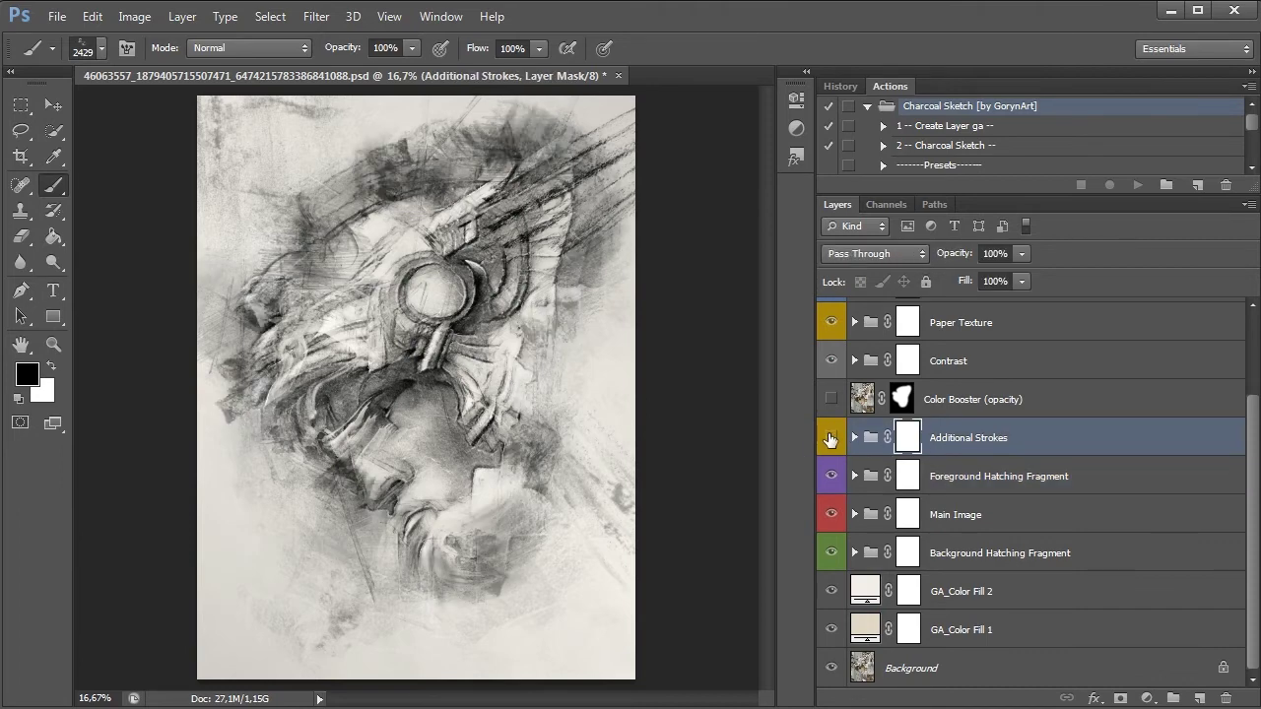
pyautogui.click(831, 437)
pyautogui.click(854, 437)
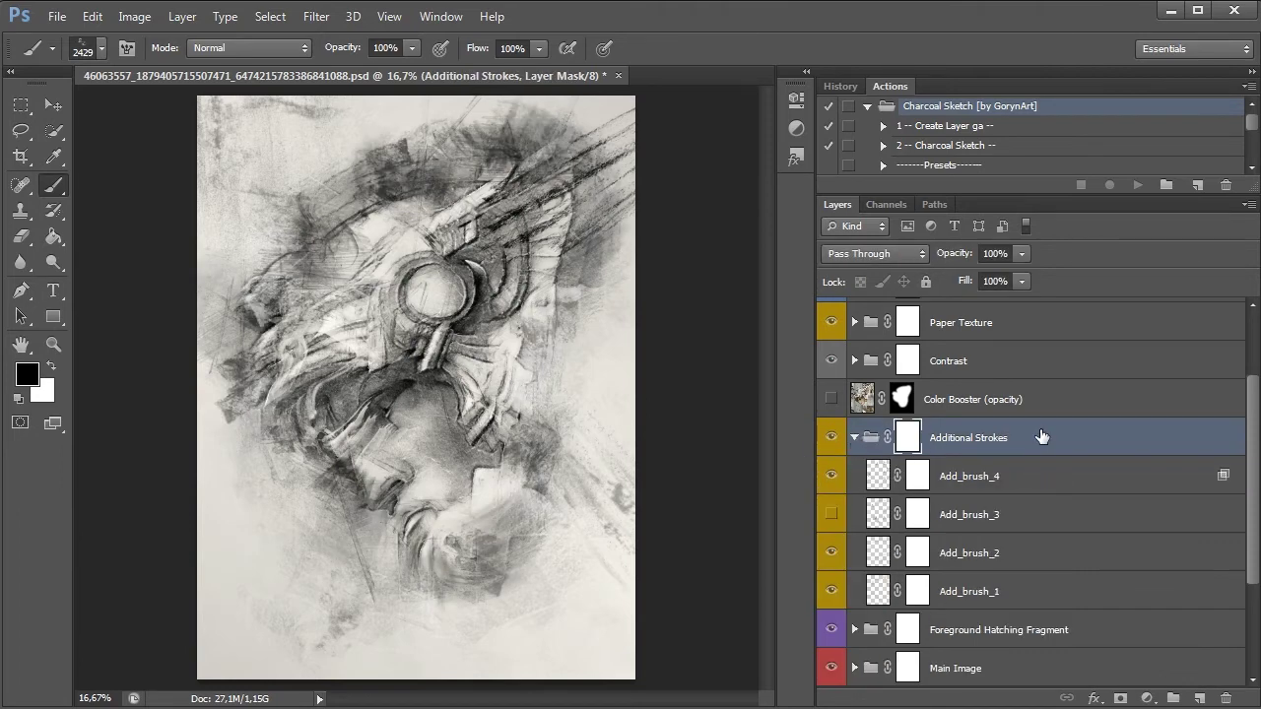
# Step: Compare Add_brush_4 and hide the Foreground Hatching Fragment group for a lighter sketch
pyautogui.click(1016, 483)
pyautogui.click(831, 477)
pyautogui.click(830, 477)
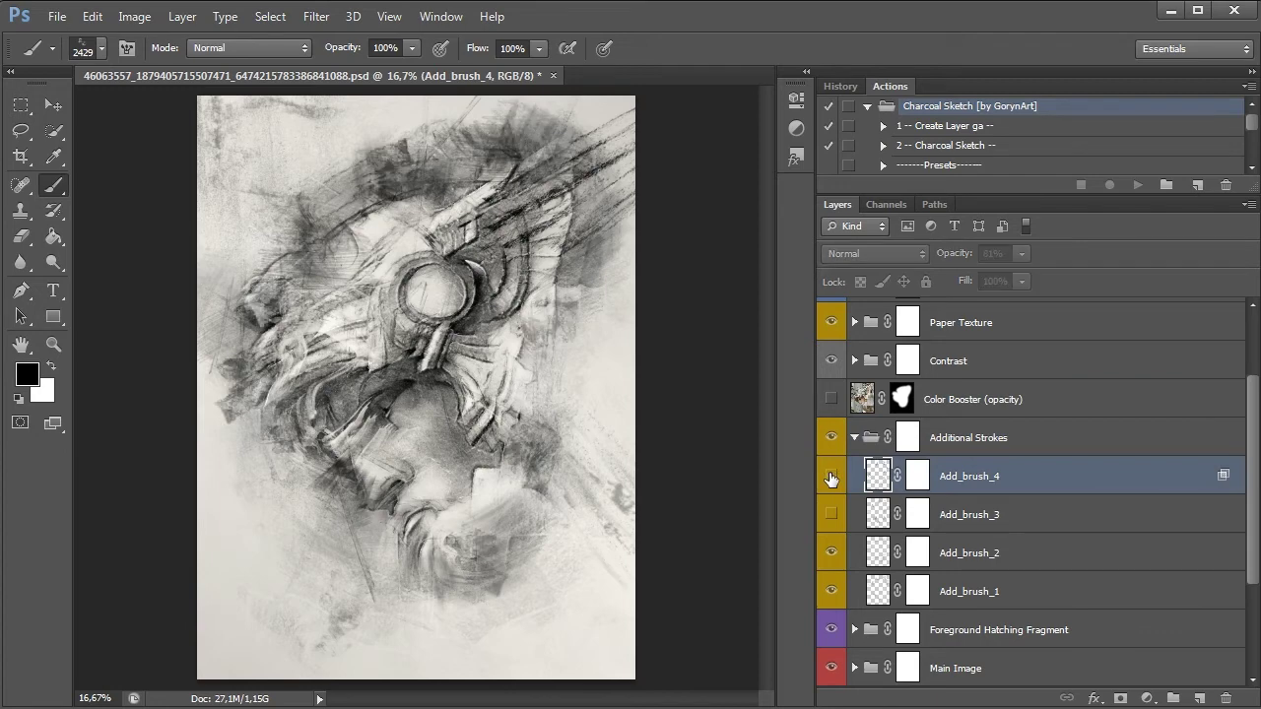
pyautogui.click(831, 630)
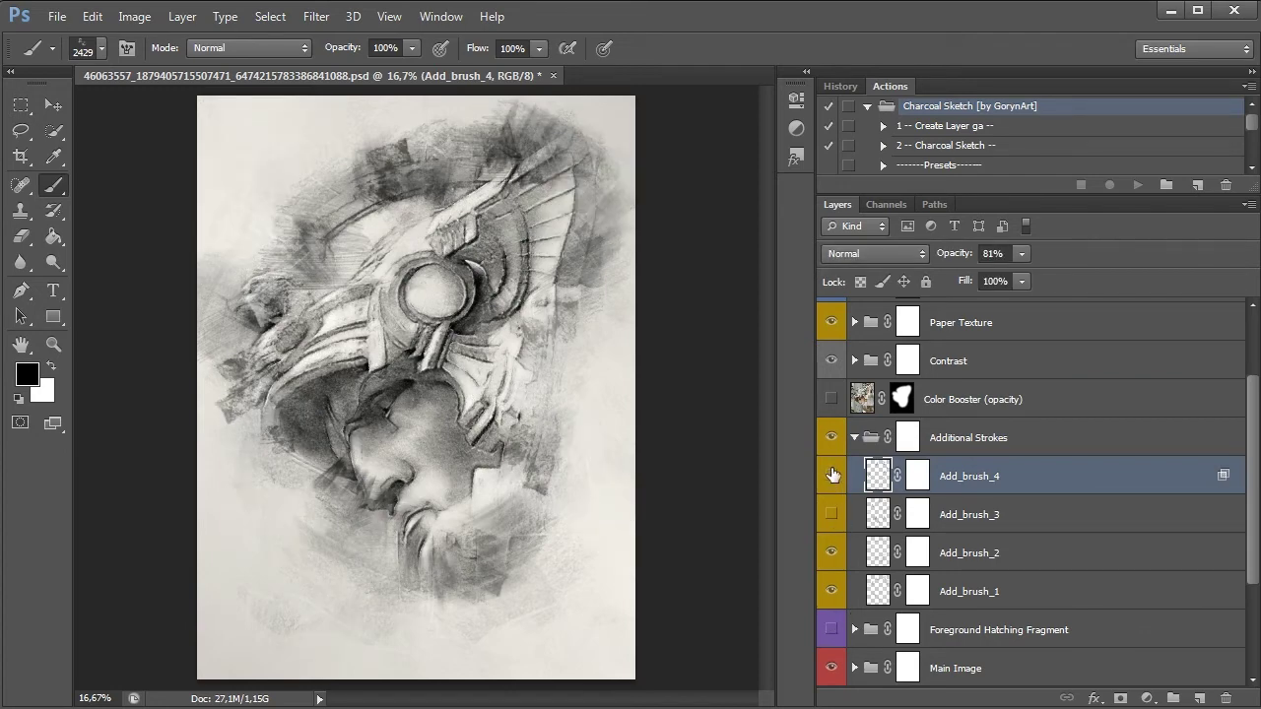
# Step: Compare Add_brush_4 and Add_brush_3 on the canvas, leaving Add_brush_3 hidden
pyautogui.click(830, 475)
pyautogui.click(831, 476)
pyautogui.click(832, 513)
pyautogui.click(831, 513)
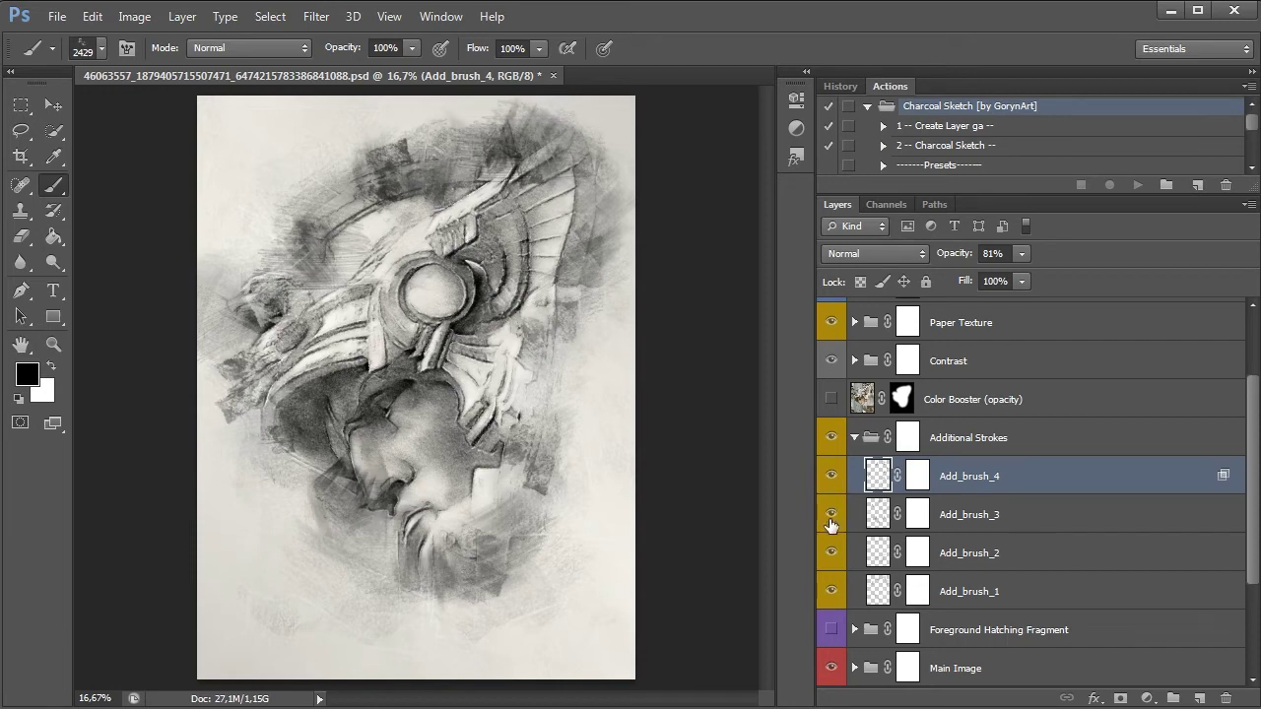
# Step: Compare Add_brush_2 and Add_brush_1, then collapse the Additional Strokes group
pyautogui.click(1001, 553)
pyautogui.click(832, 554)
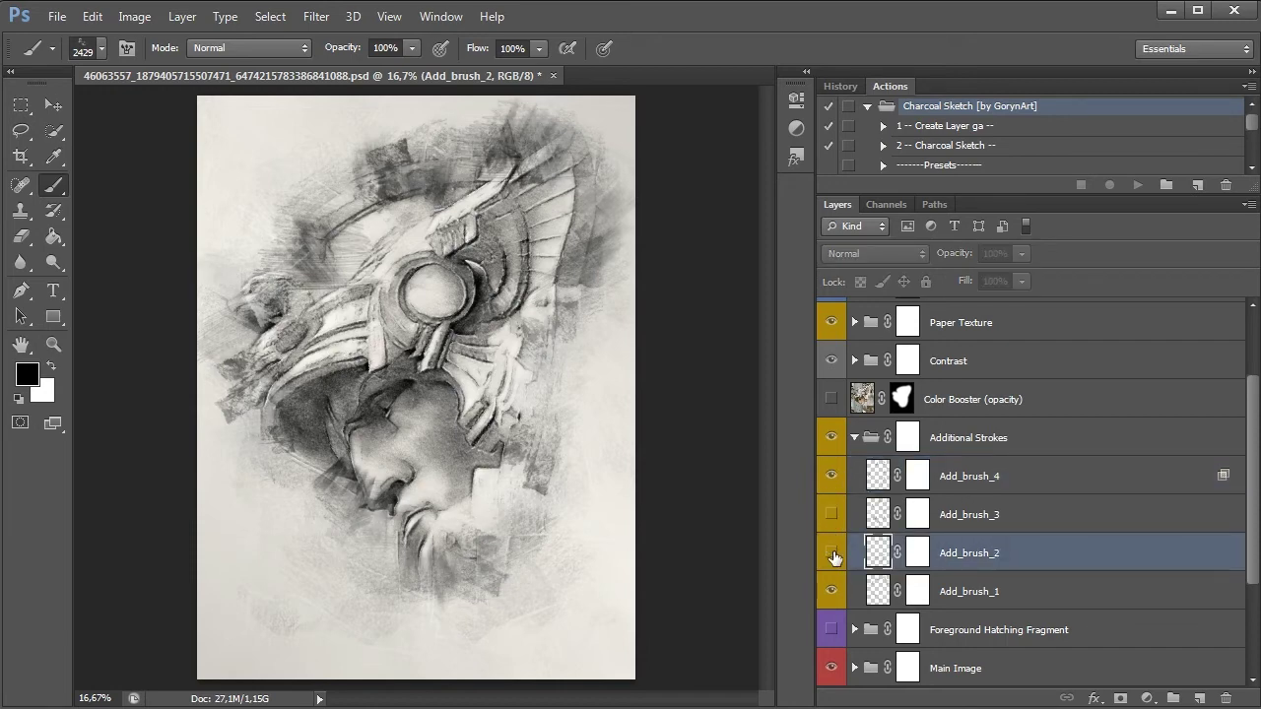
pyautogui.click(832, 555)
pyautogui.click(940, 589)
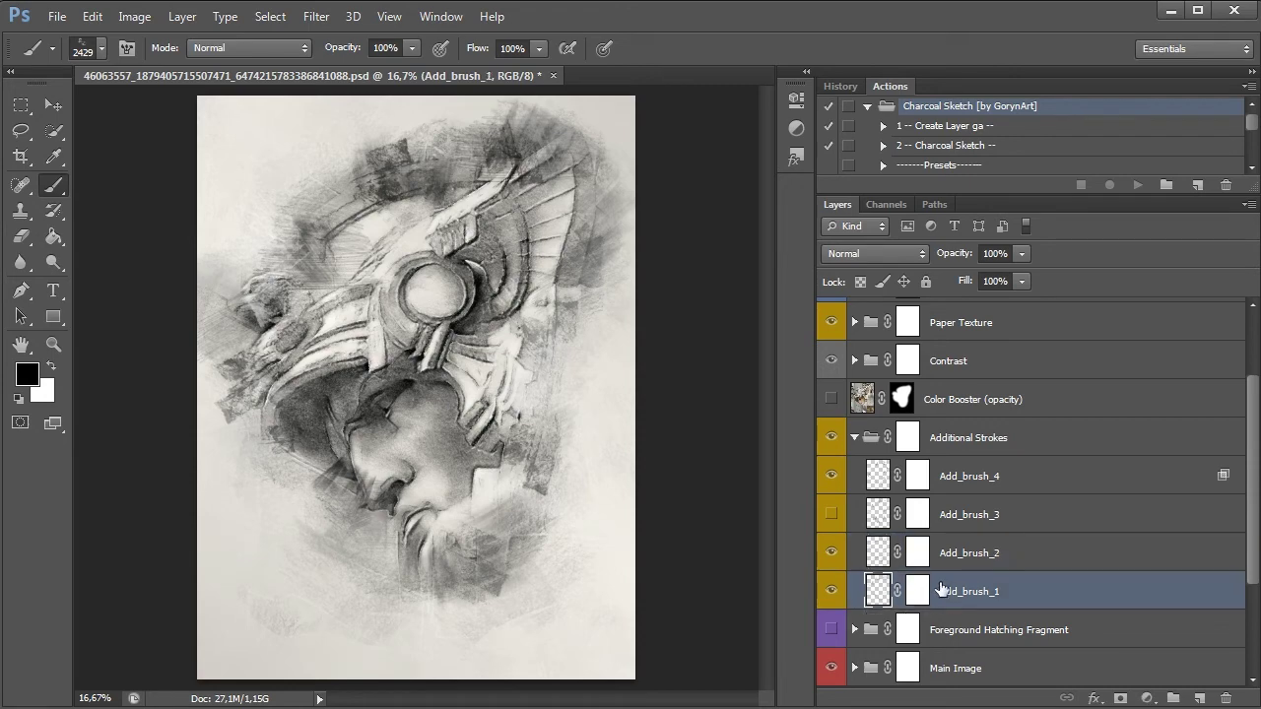
pyautogui.click(831, 591)
pyautogui.click(832, 591)
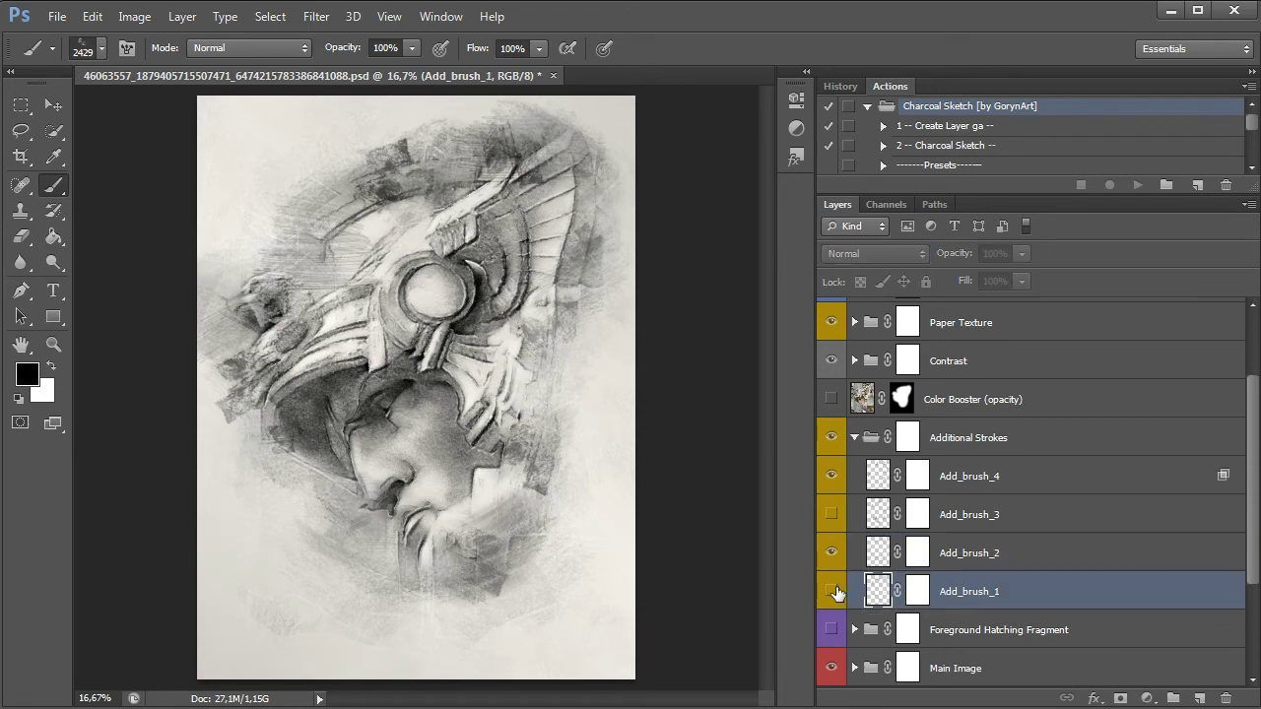
pyautogui.click(854, 437)
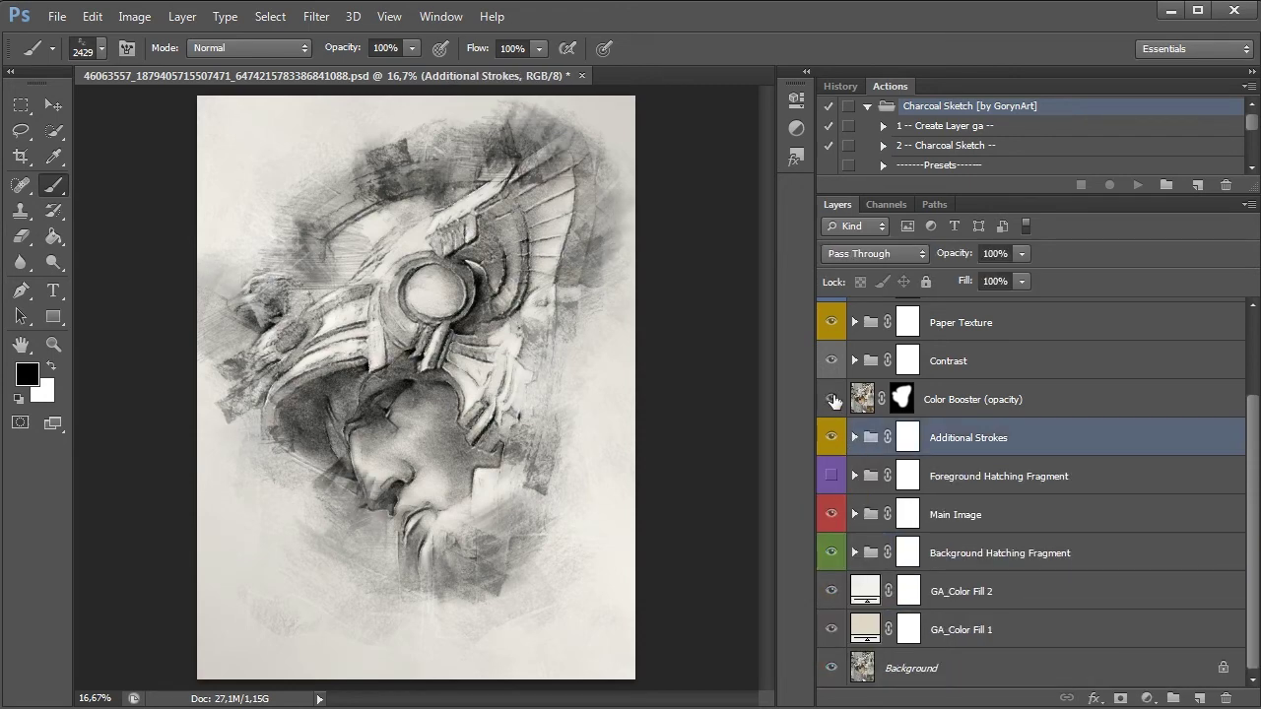
# Step: Show the Color Booster (opacity) layer and set its opacity to 51%
pyautogui.click(982, 384)
pyautogui.click(1024, 253)
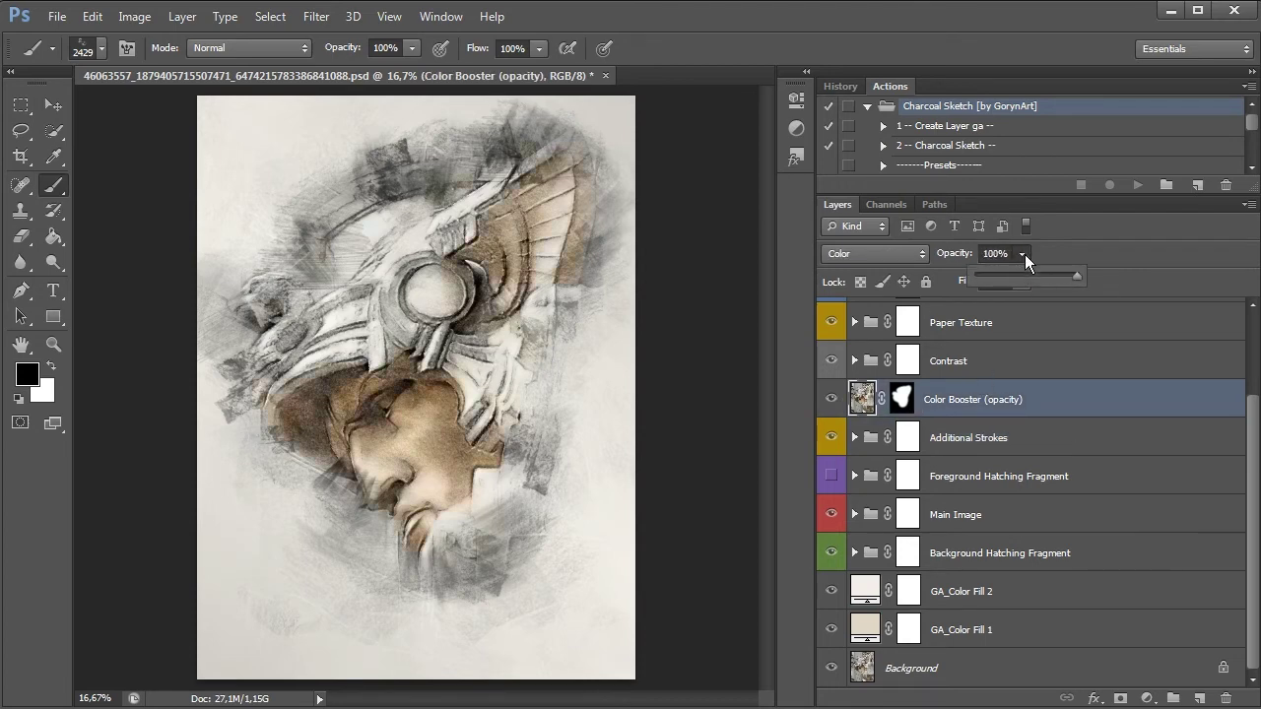
pyautogui.click(1023, 255)
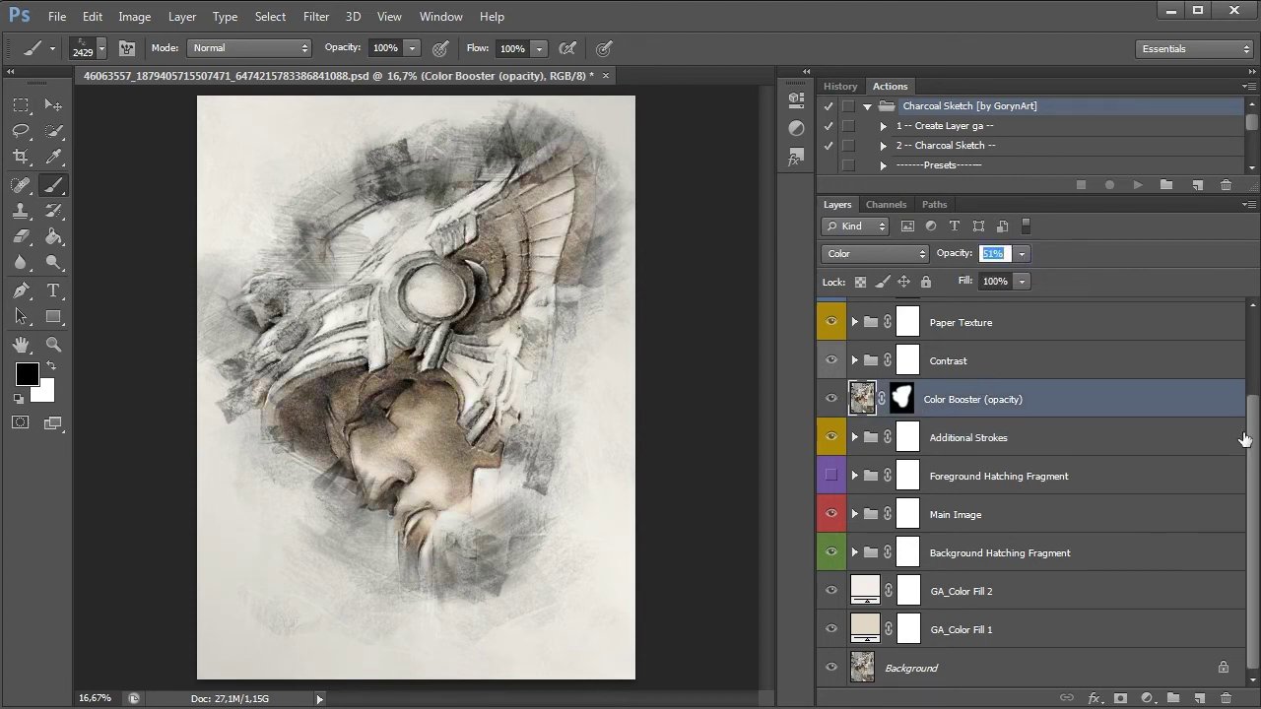
pyautogui.moveTo(1255, 443); pyautogui.dragTo(1257, 321)
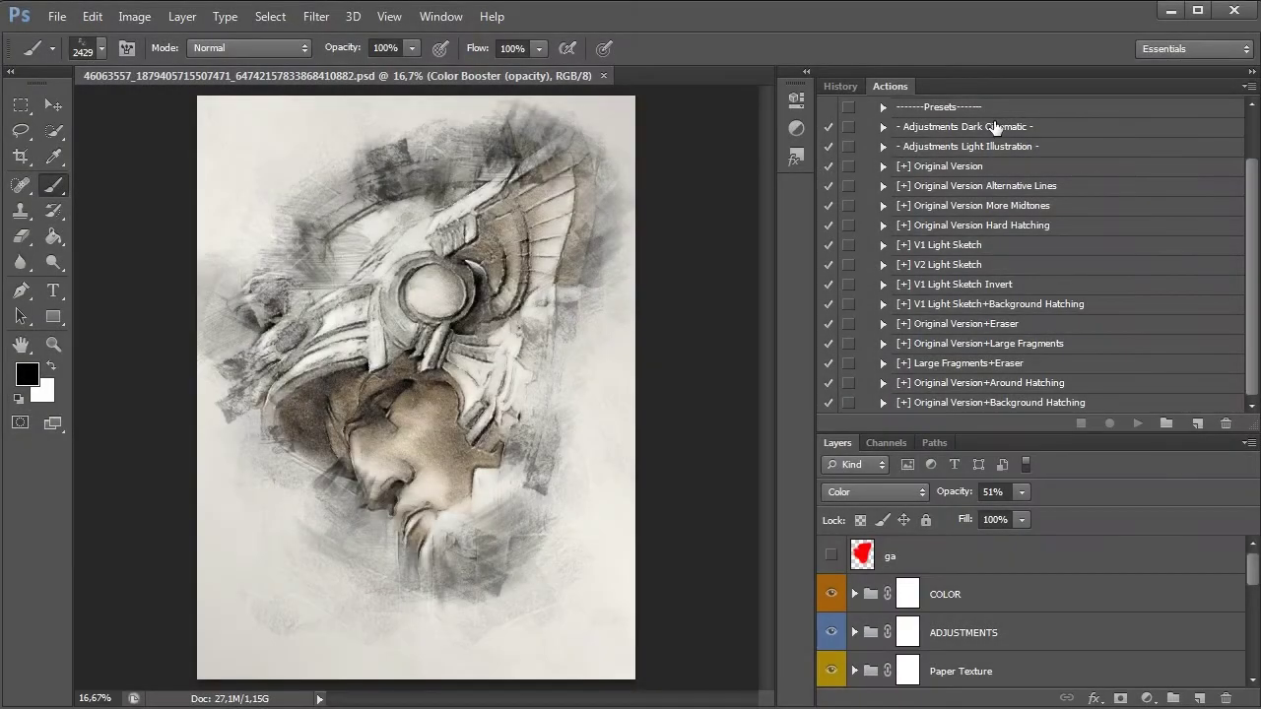
# Step: Play the Dark Cinematic, Light Illustration and Original Version Alternative Lines actions
pyautogui.click(991, 128)
pyautogui.click(1143, 425)
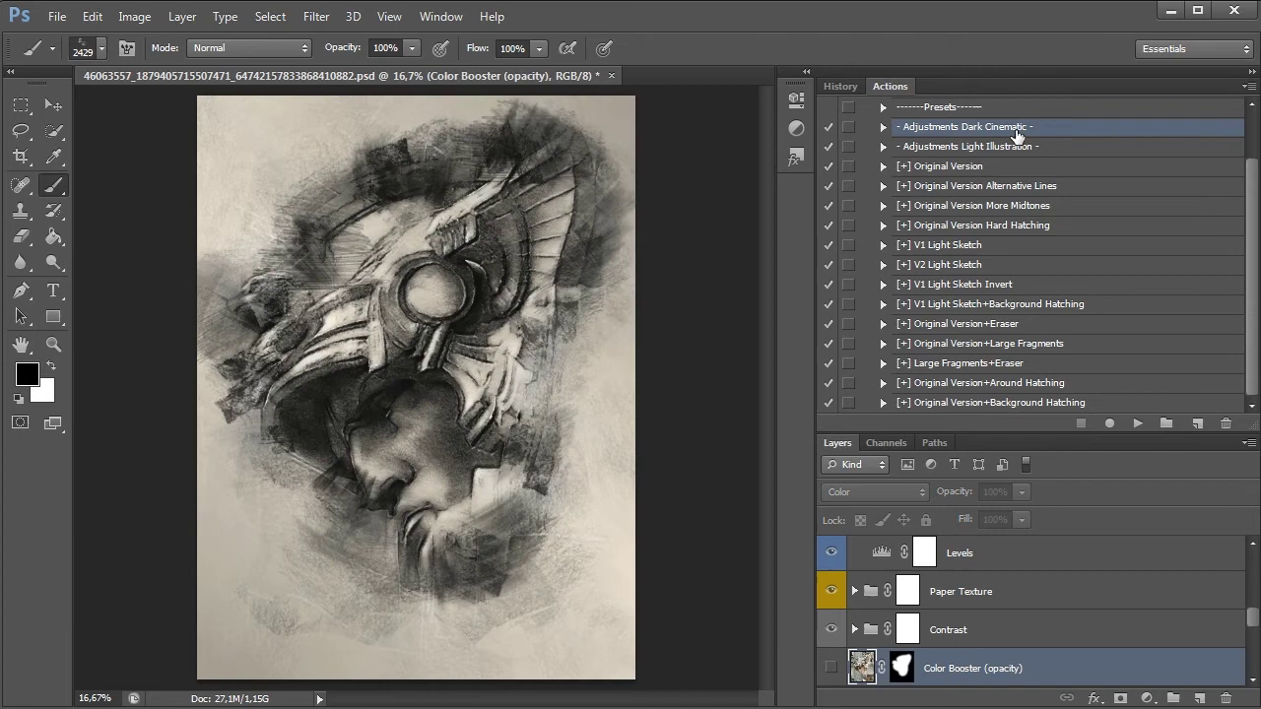
pyautogui.click(1005, 148)
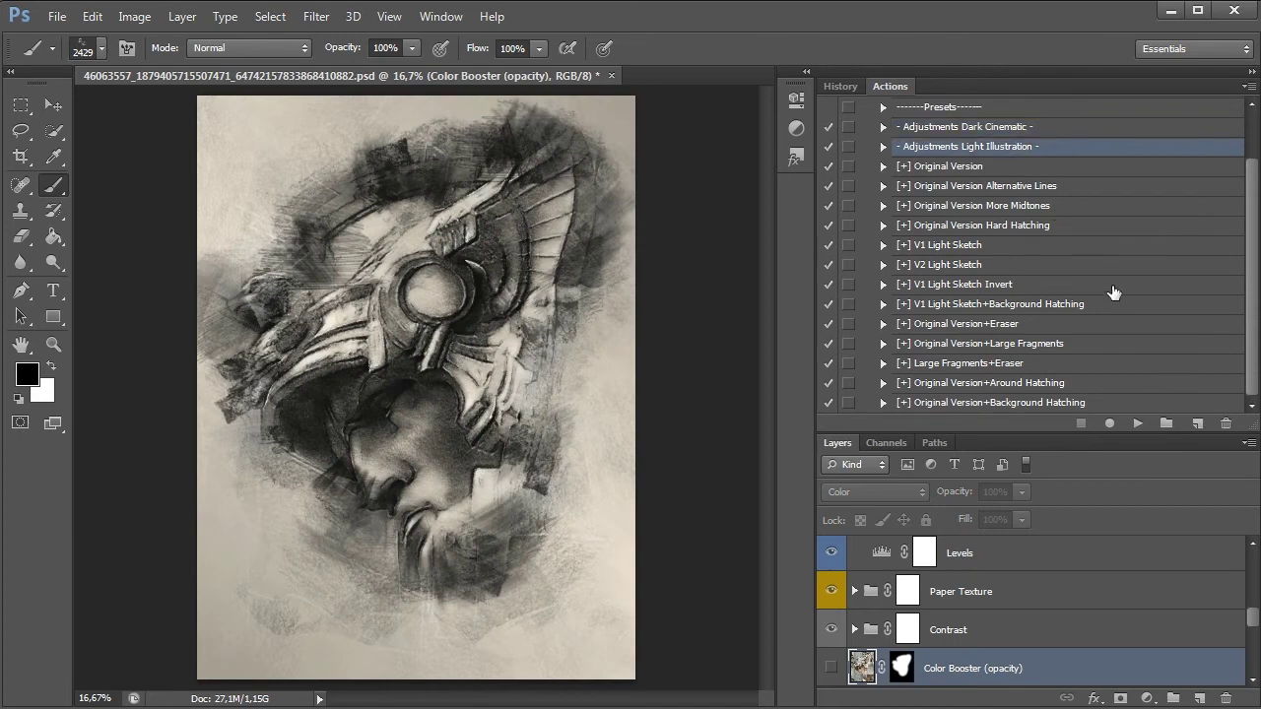
pyautogui.click(1138, 423)
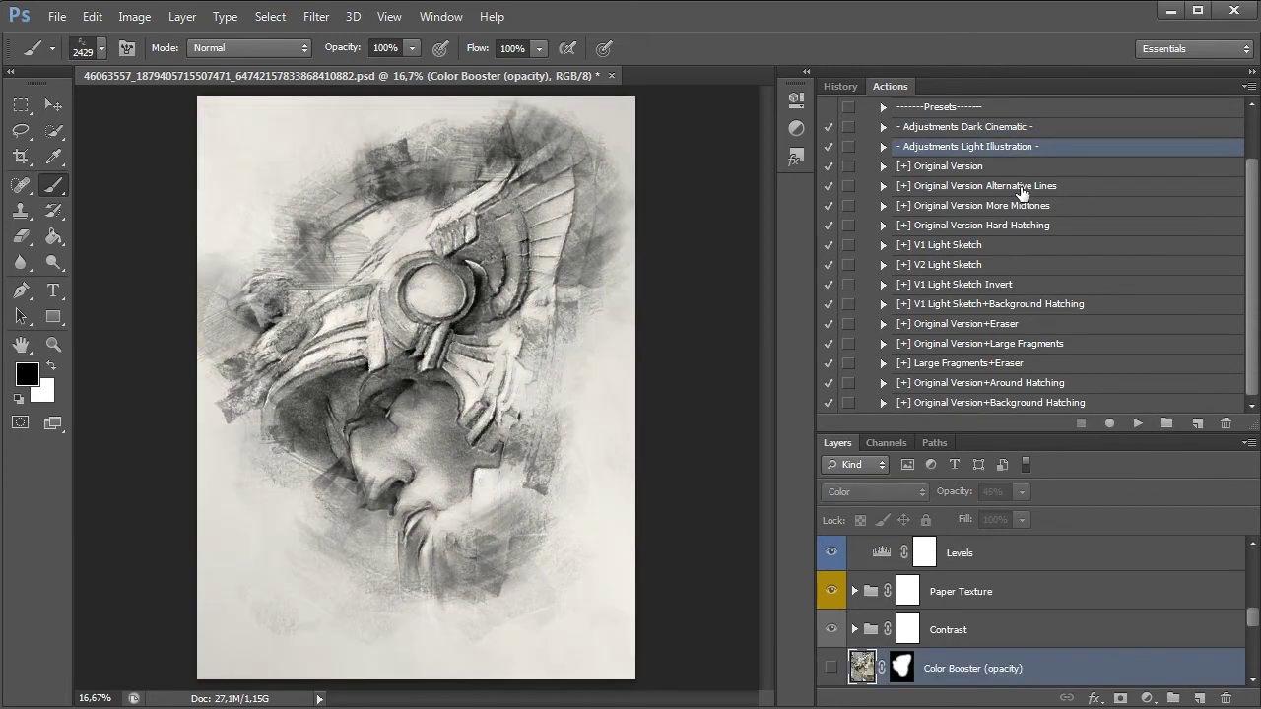
pyautogui.click(1022, 189)
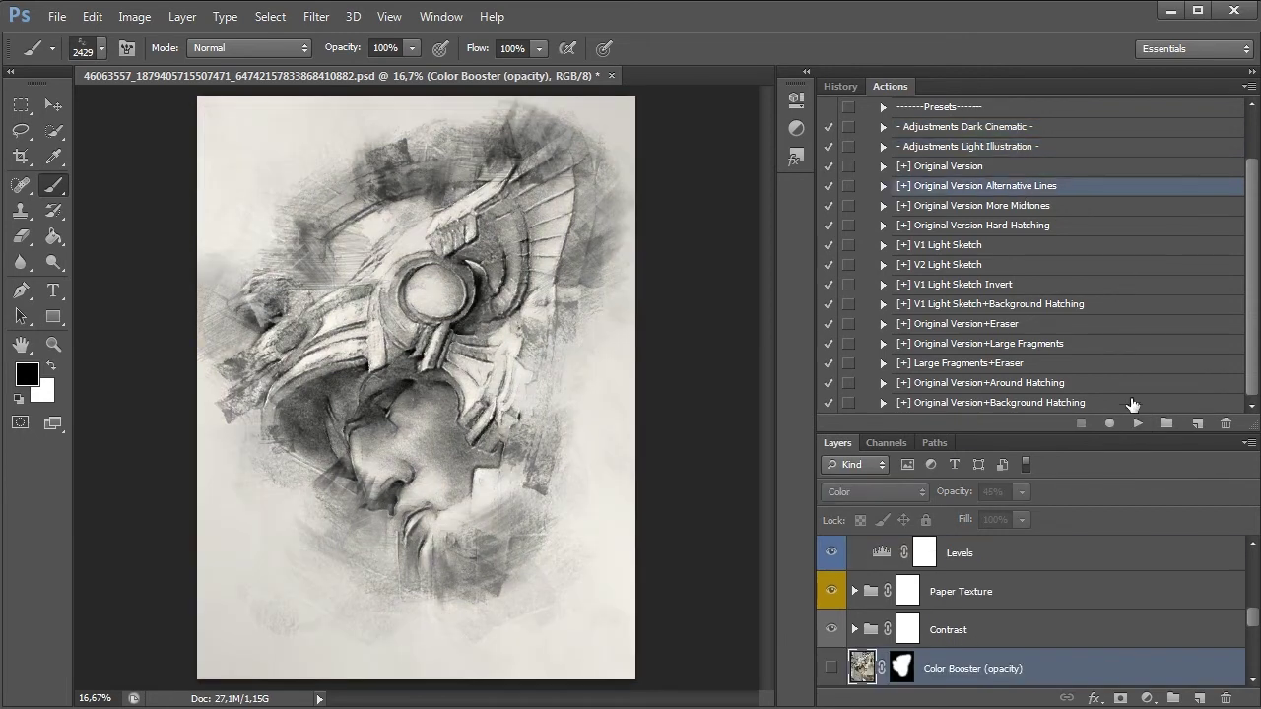
pyautogui.click(1137, 423)
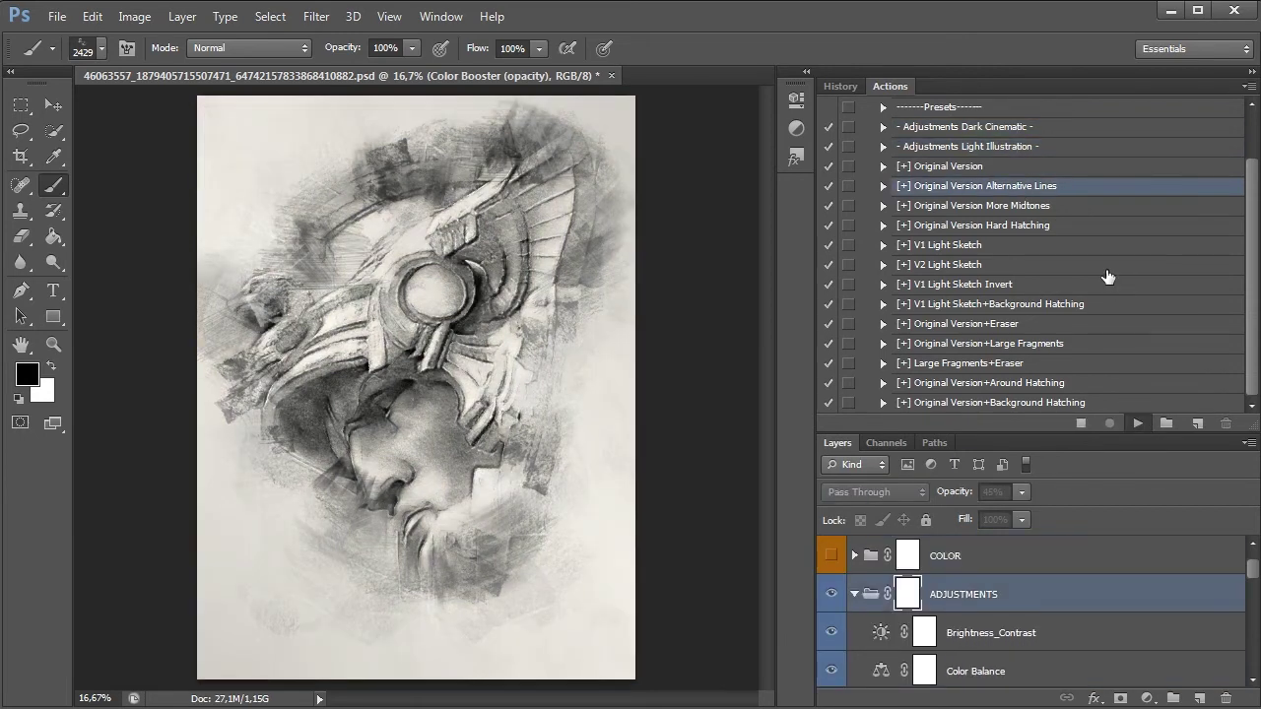
# Step: Play Dark Cinematic, More Midtones, Light Illustration, then Original Version Hard Hatching
pyautogui.click(1033, 128)
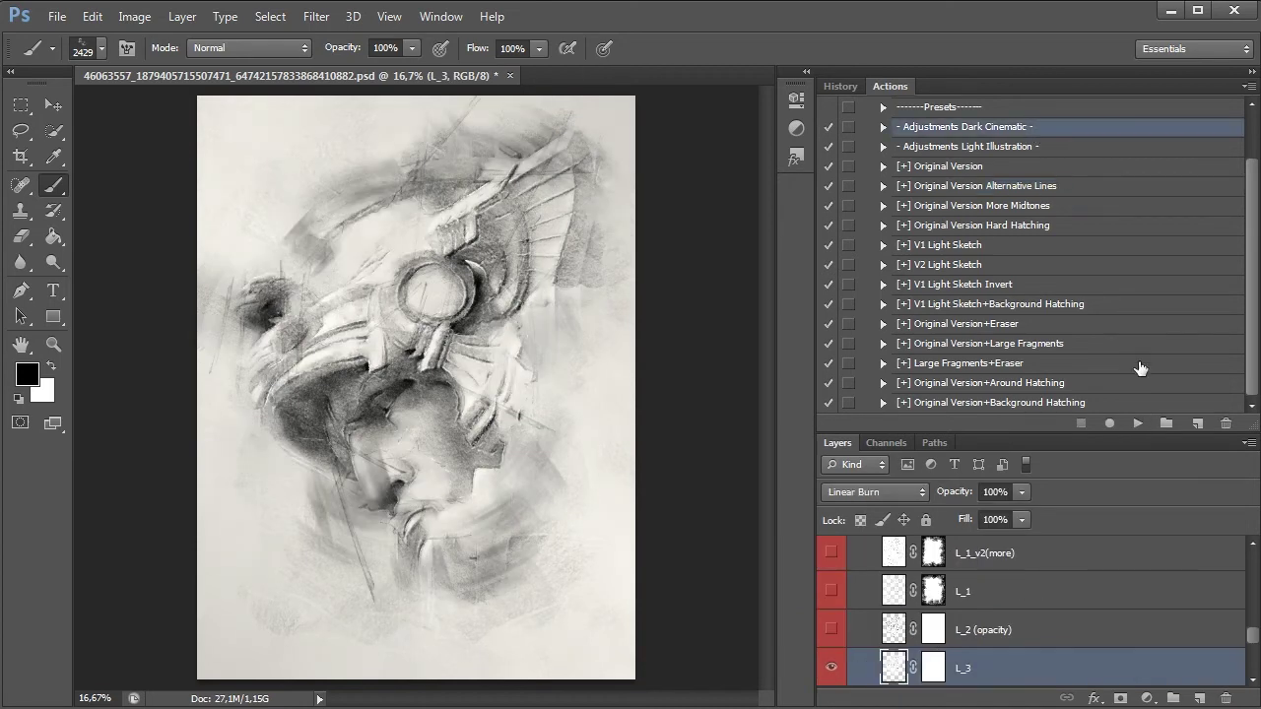
pyautogui.click(1138, 424)
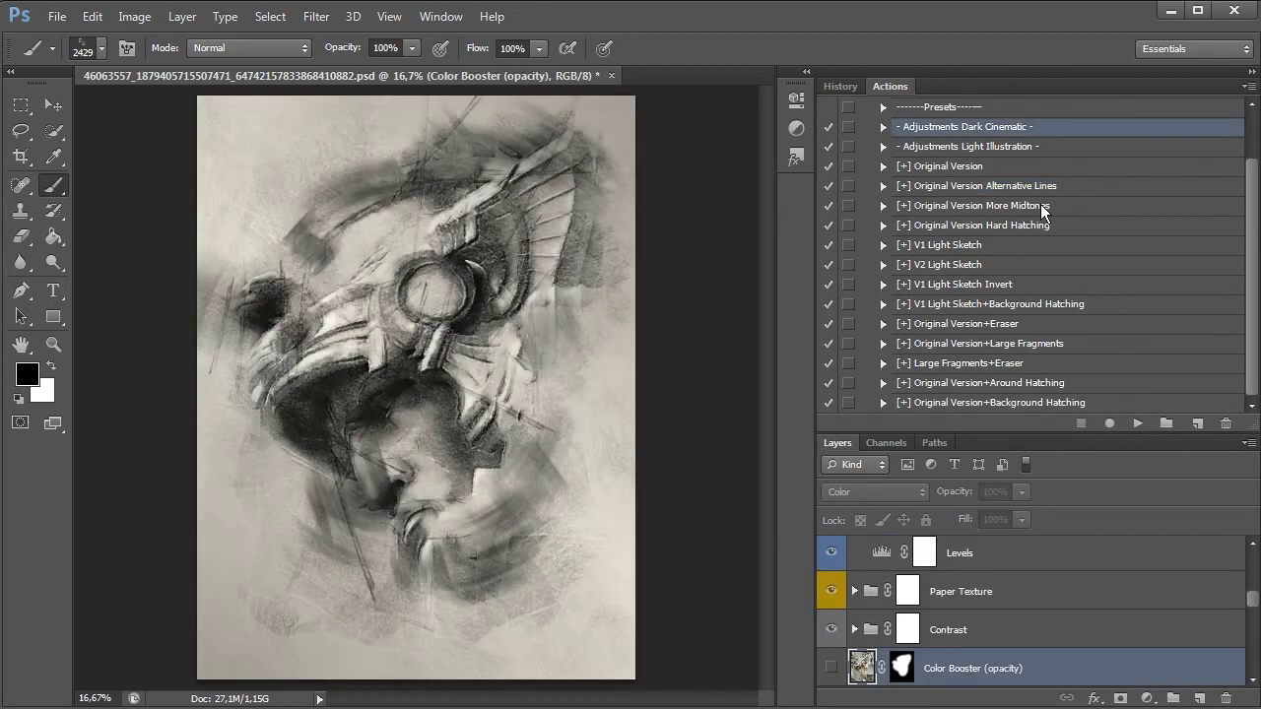
pyautogui.click(1041, 207)
pyautogui.click(1138, 423)
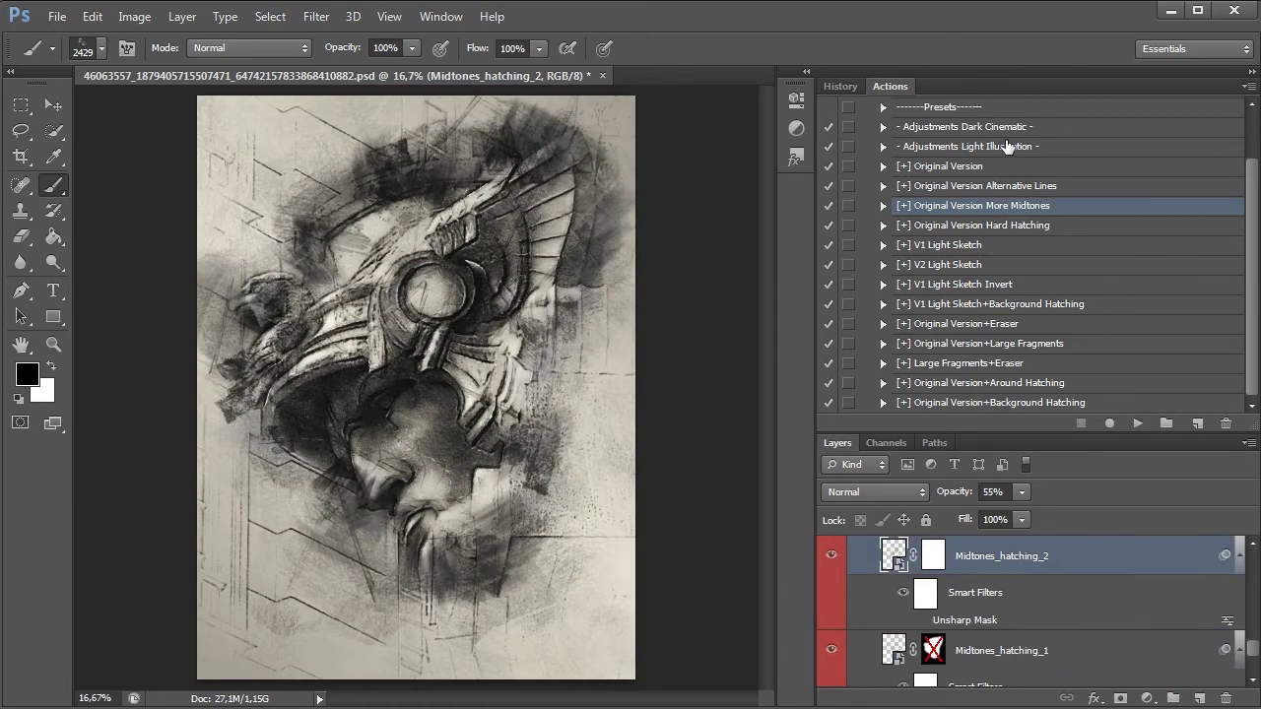
pyautogui.click(1007, 146)
pyautogui.click(1138, 424)
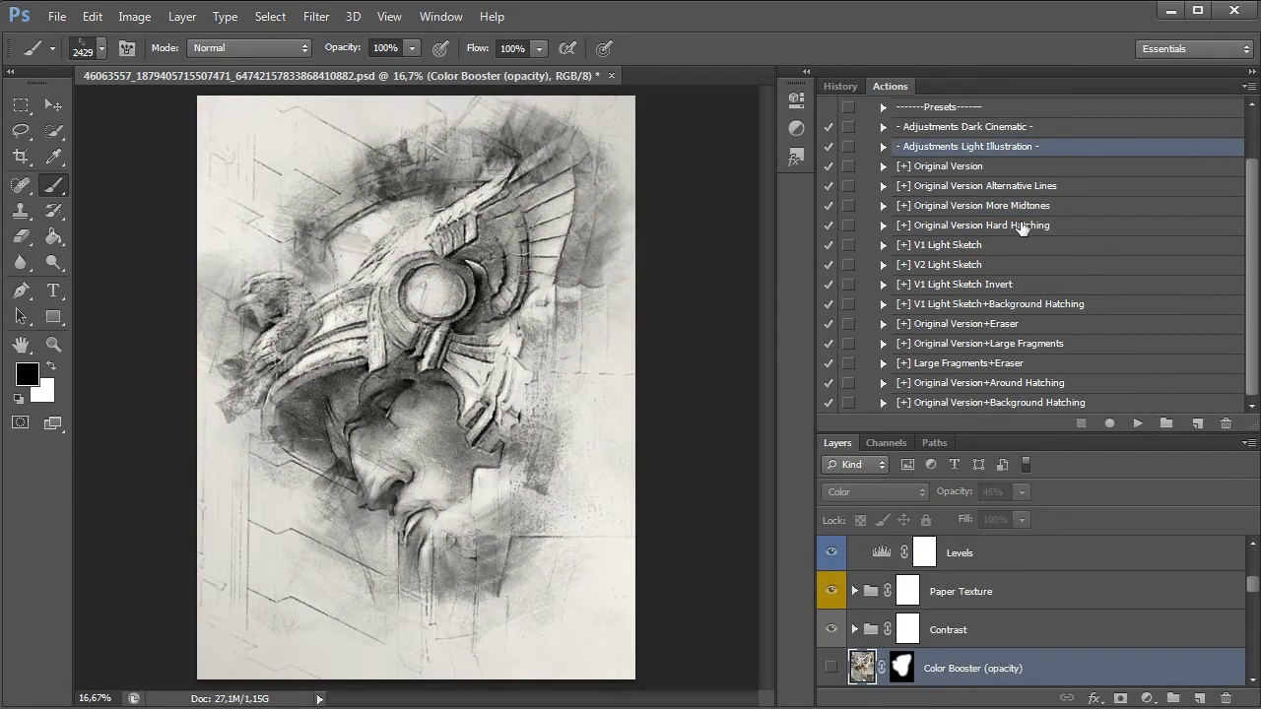
pyautogui.click(1022, 225)
pyautogui.click(1137, 424)
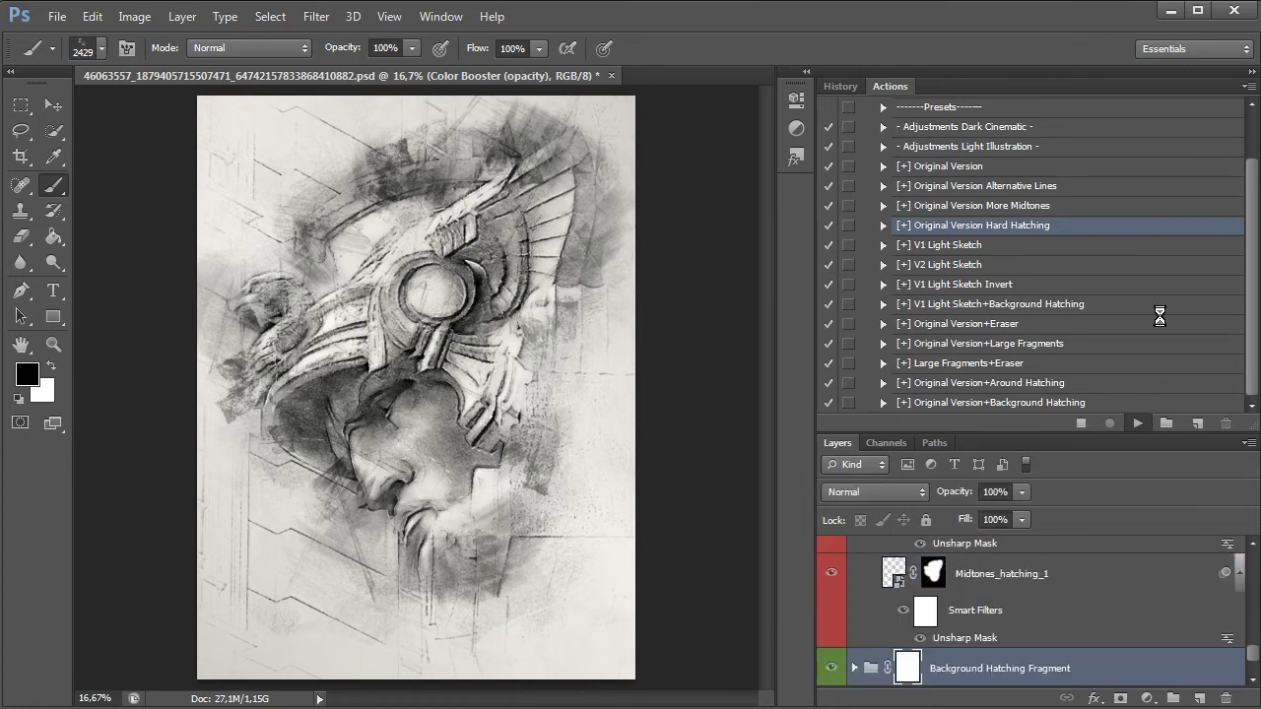
# Step: Play the V1 Light Sketch, V2 Light Sketch and Dark Cinematic actions
pyautogui.click(1018, 247)
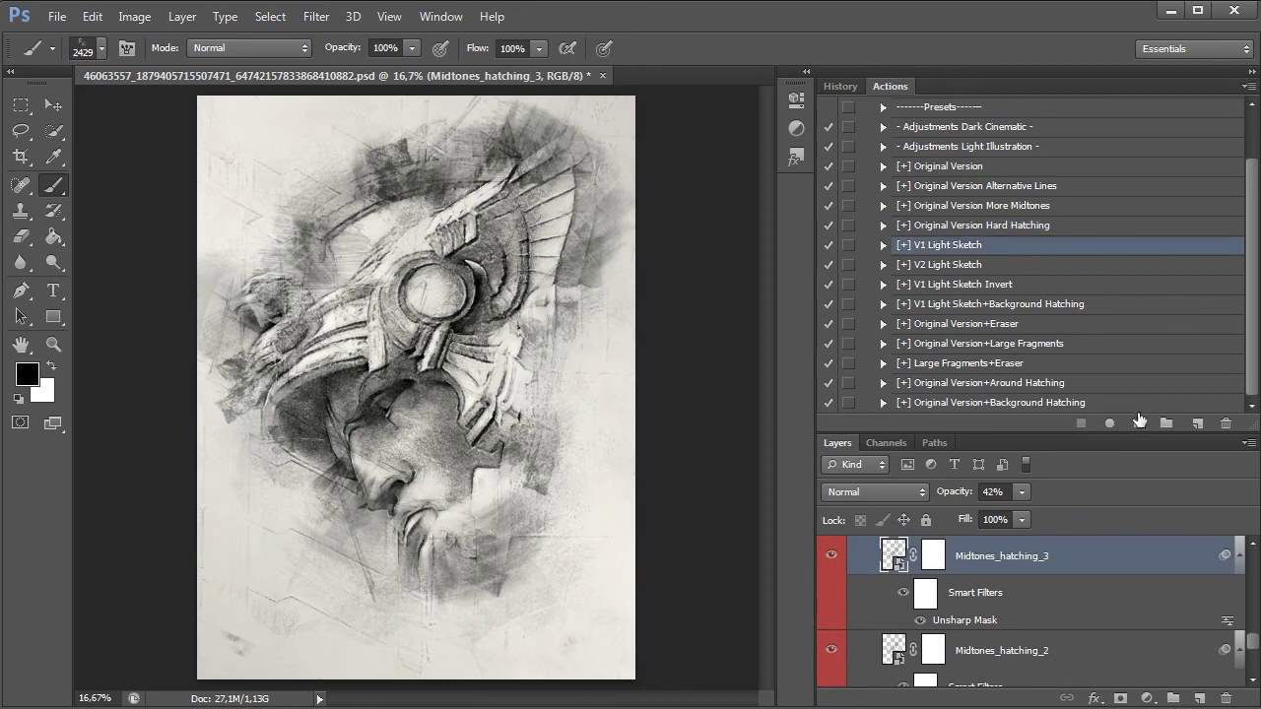
pyautogui.click(1138, 423)
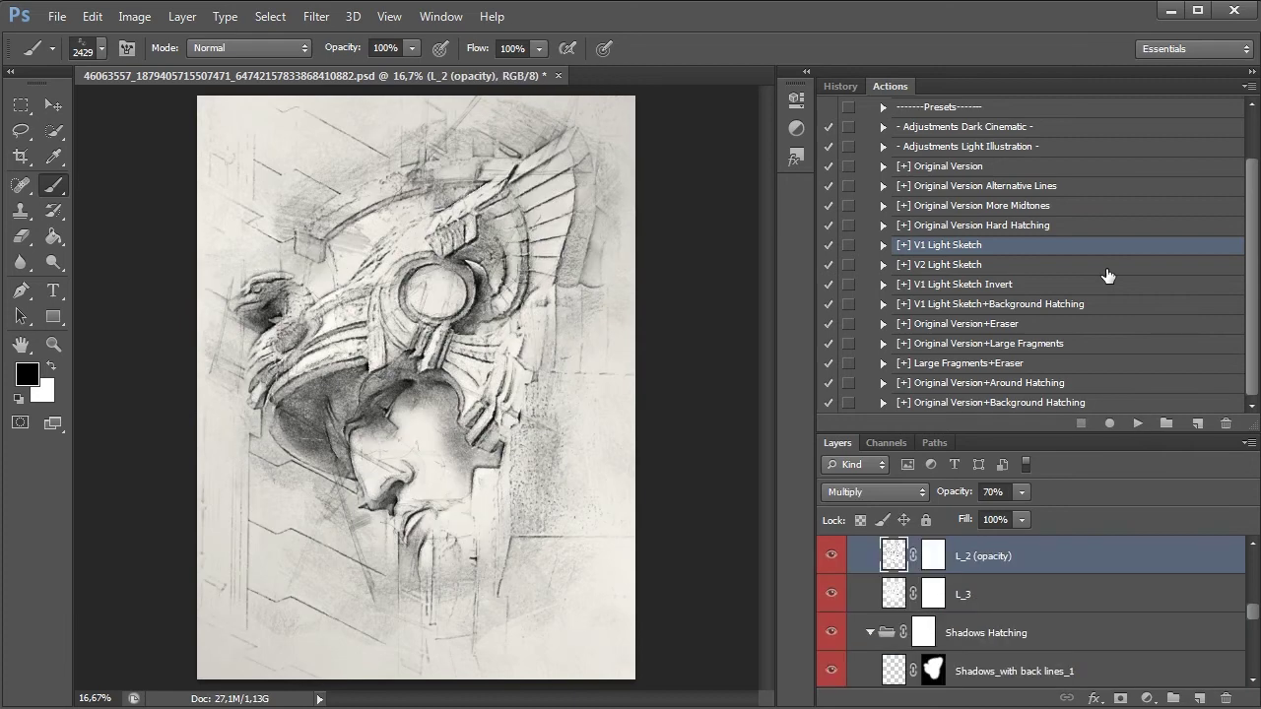
pyautogui.click(1105, 266)
pyautogui.click(1137, 423)
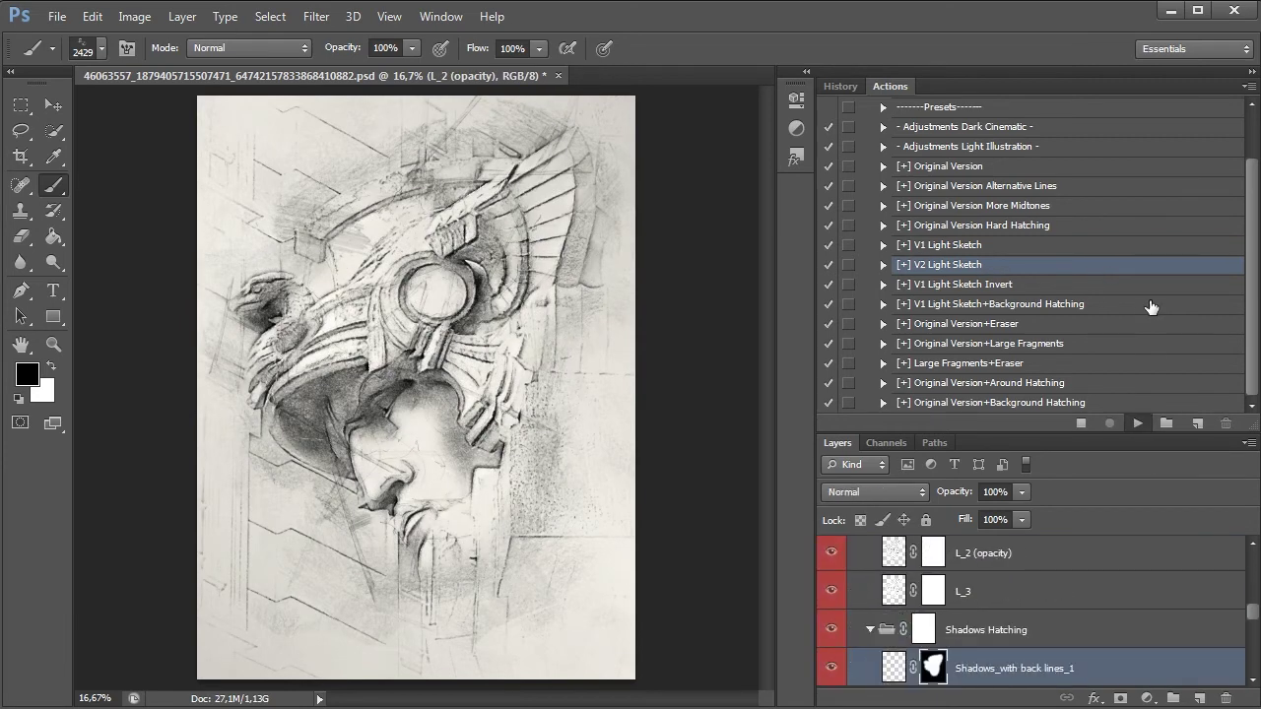
pyautogui.click(1005, 126)
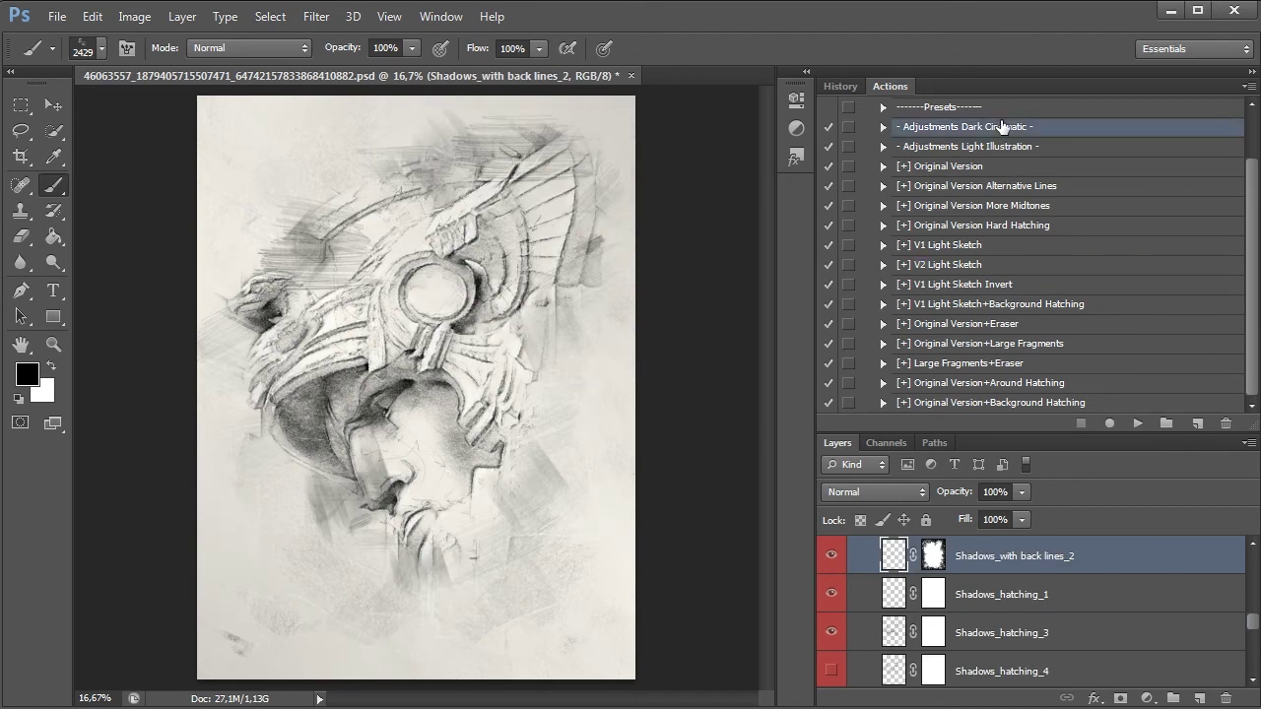
pyautogui.click(1138, 423)
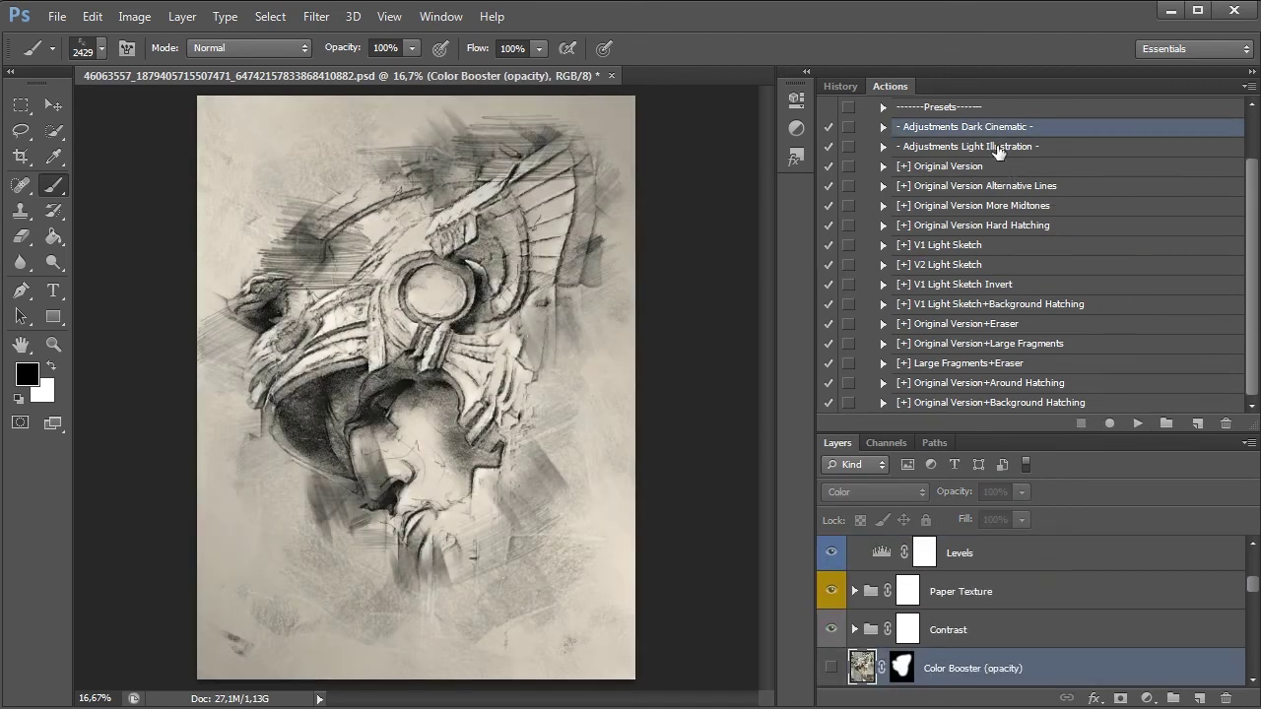
# Step: Play Light Illustration and Dark Cinematic, then finish with V1 Light Sketch Invert
pyautogui.click(998, 146)
pyautogui.click(1138, 423)
pyautogui.click(1012, 283)
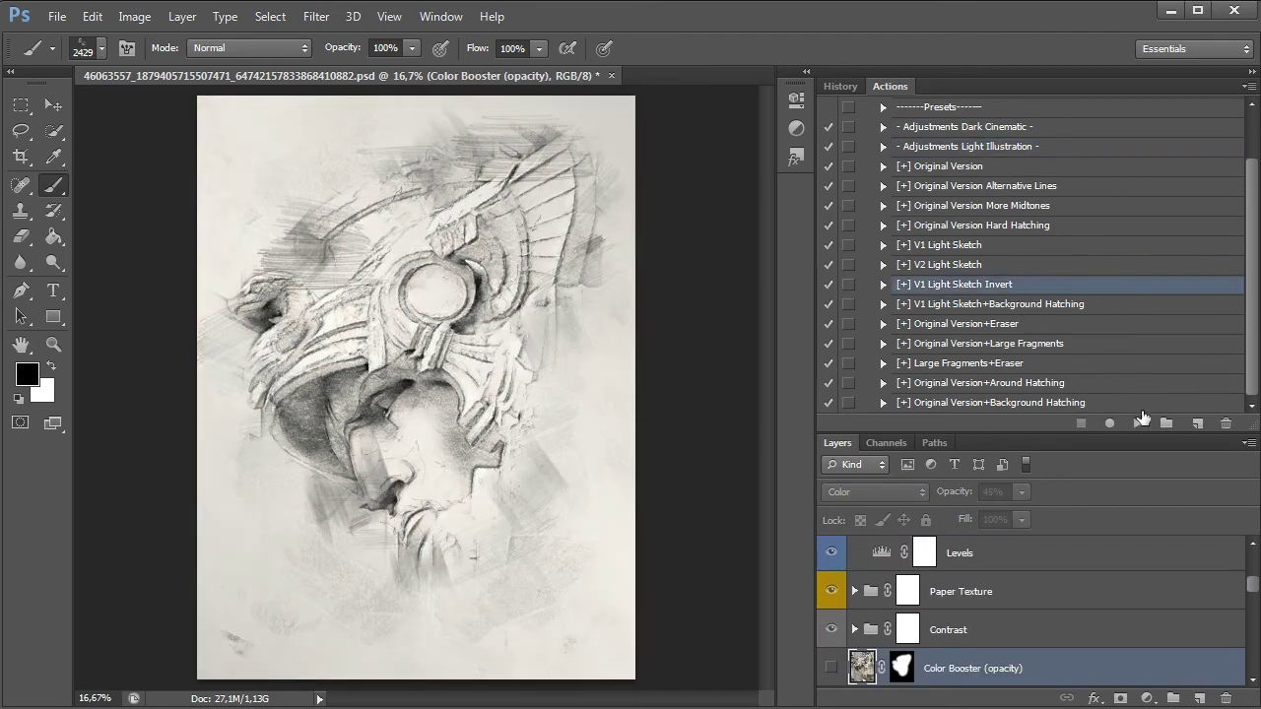
pyautogui.click(1019, 128)
pyautogui.click(1138, 422)
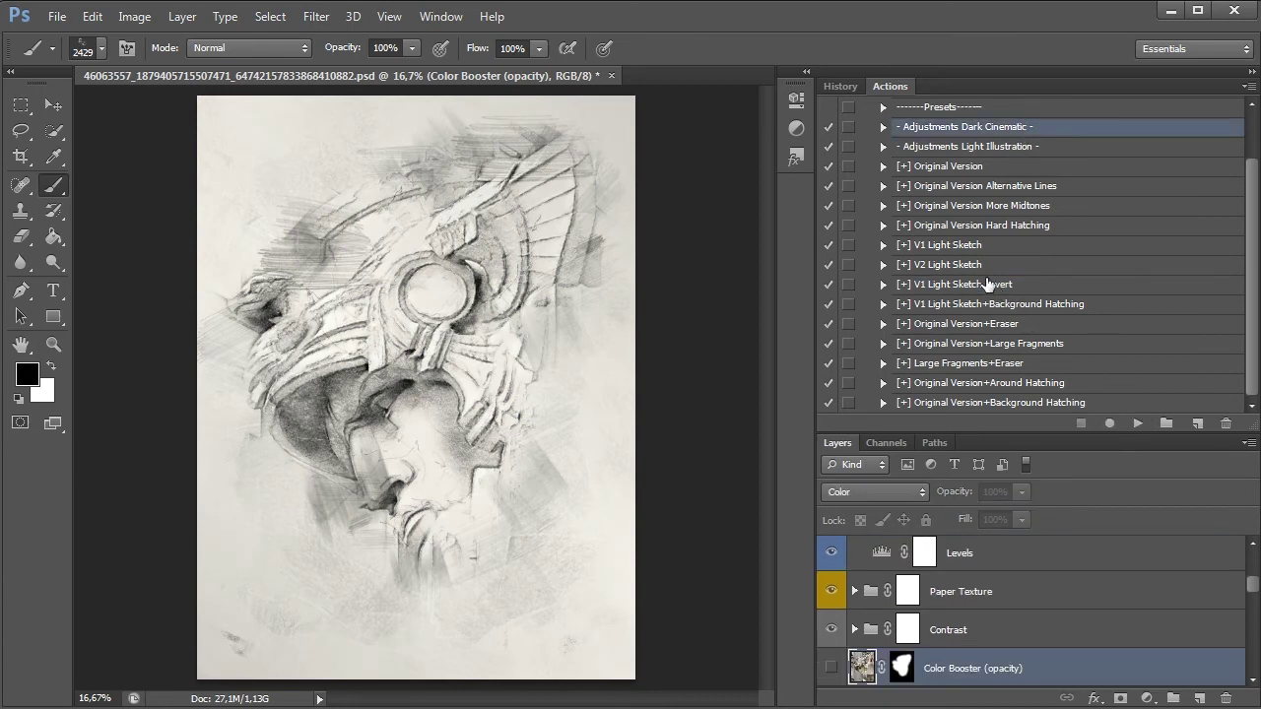
pyautogui.click(988, 284)
pyautogui.click(1138, 422)
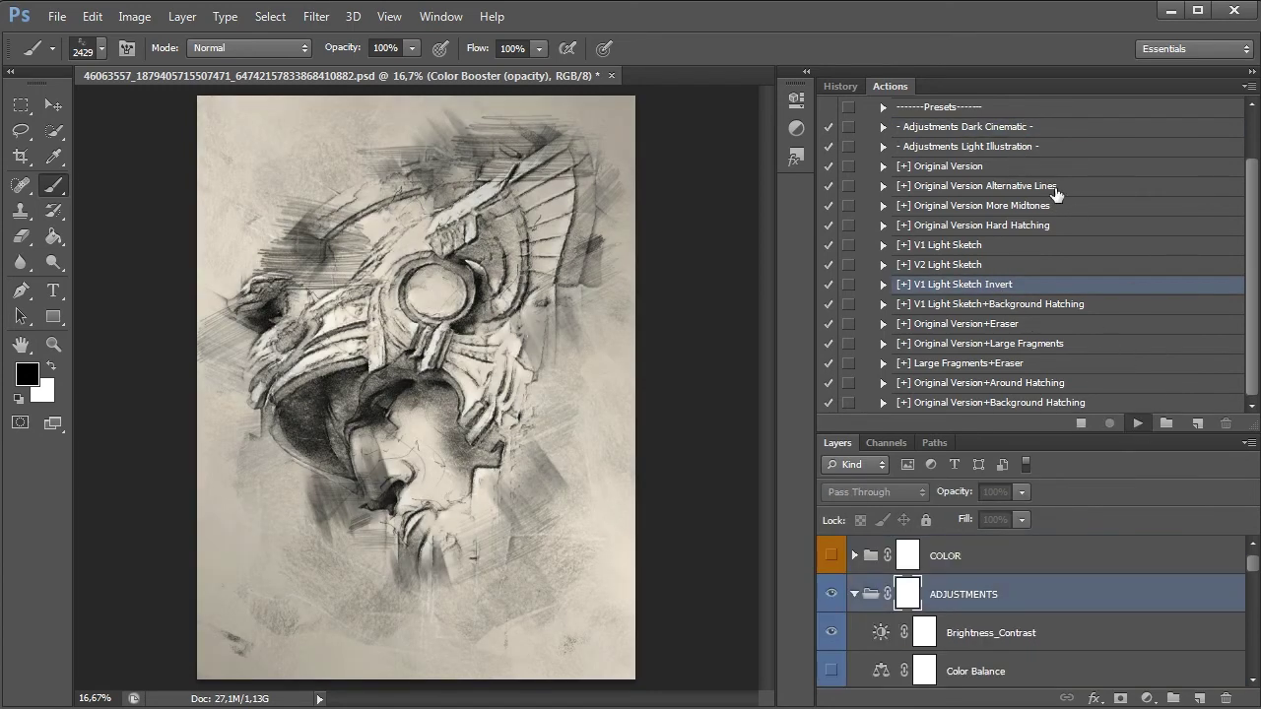
# Step: Play Light Illustration, V1 Light Sketch+Background Hatching, then Original Version+Eraser
pyautogui.click(1029, 147)
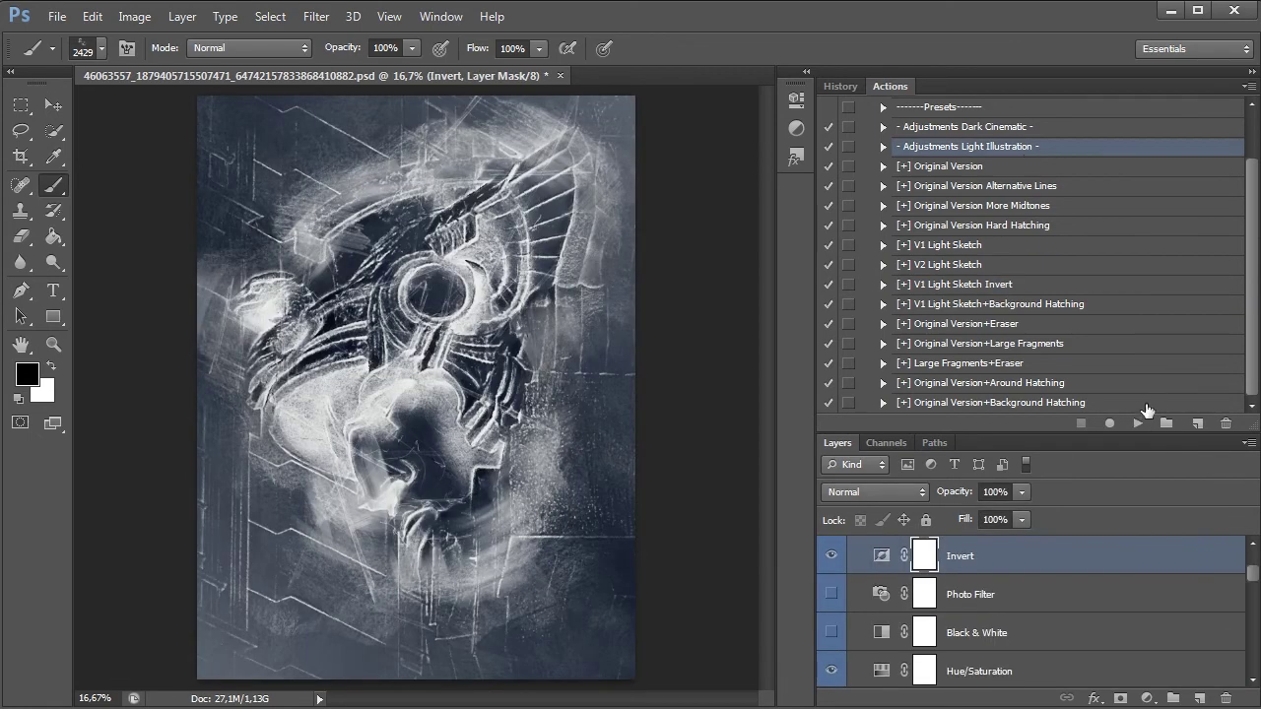
pyautogui.click(1140, 421)
pyautogui.click(1071, 303)
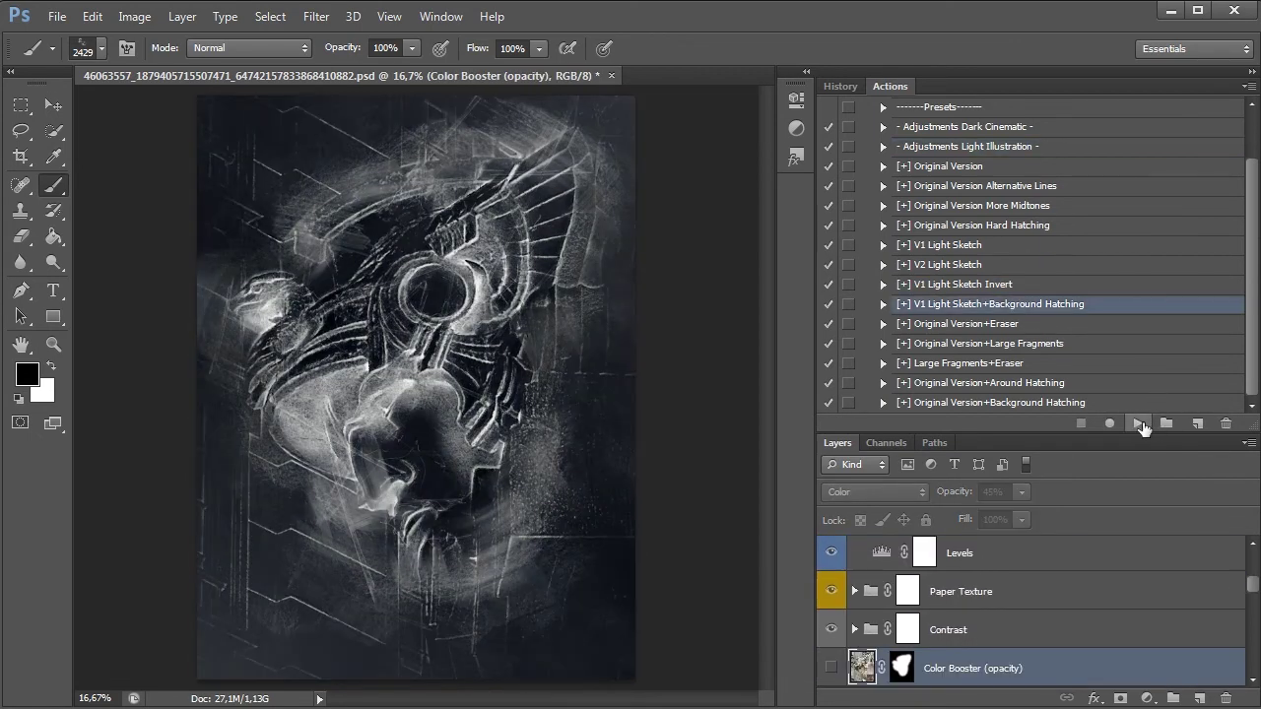
pyautogui.click(1139, 424)
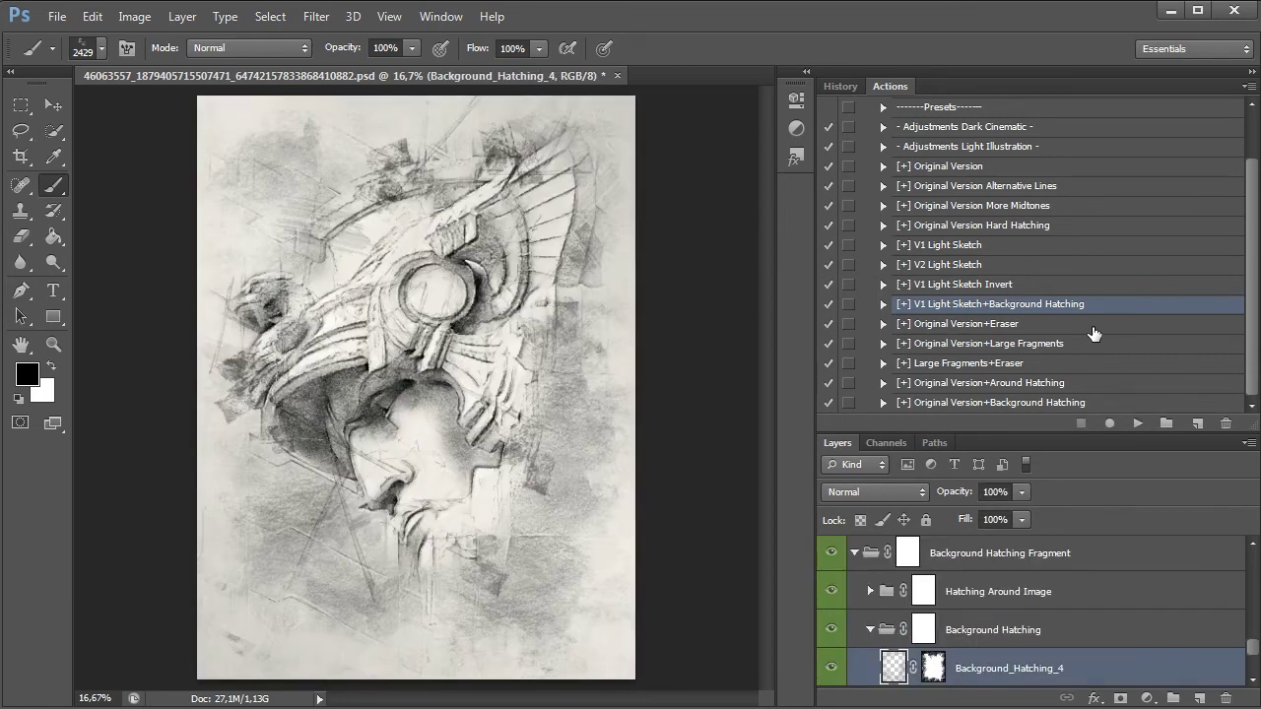
pyautogui.click(1094, 329)
pyautogui.click(1140, 424)
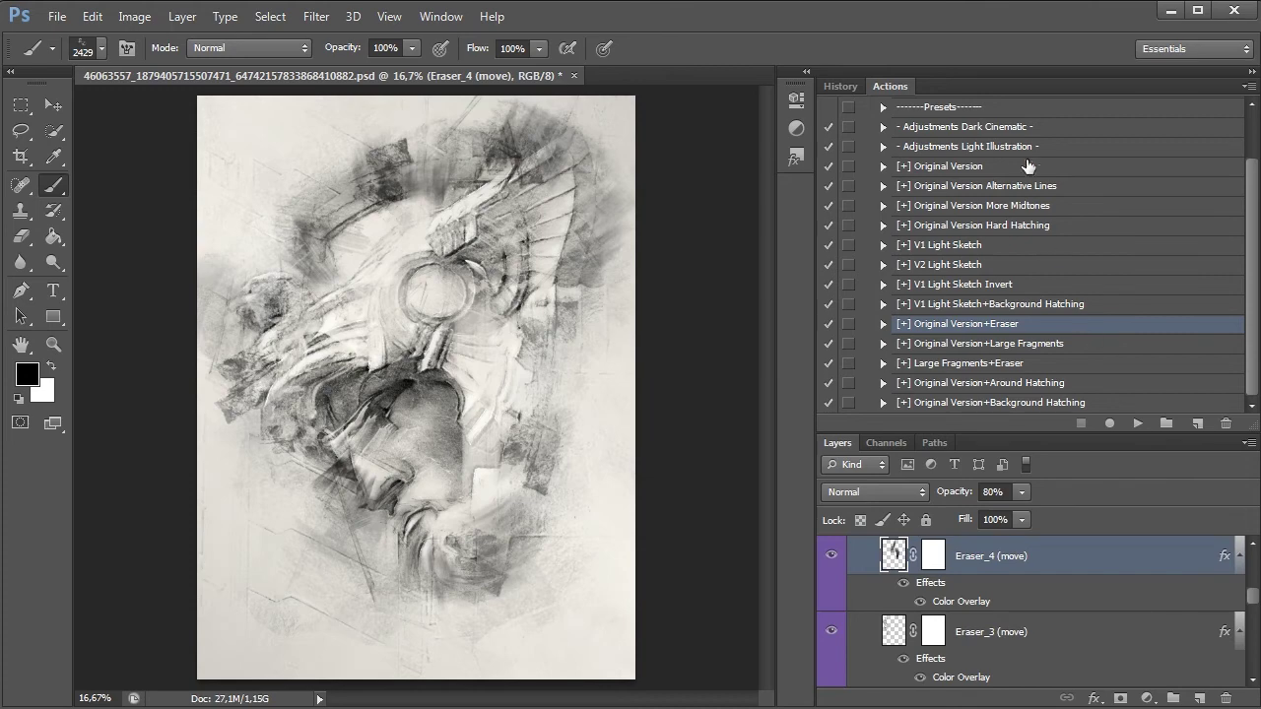
# Step: Play Dark Cinematic, then the Original Version+Large Fragments action
pyautogui.click(1024, 128)
pyautogui.click(1137, 424)
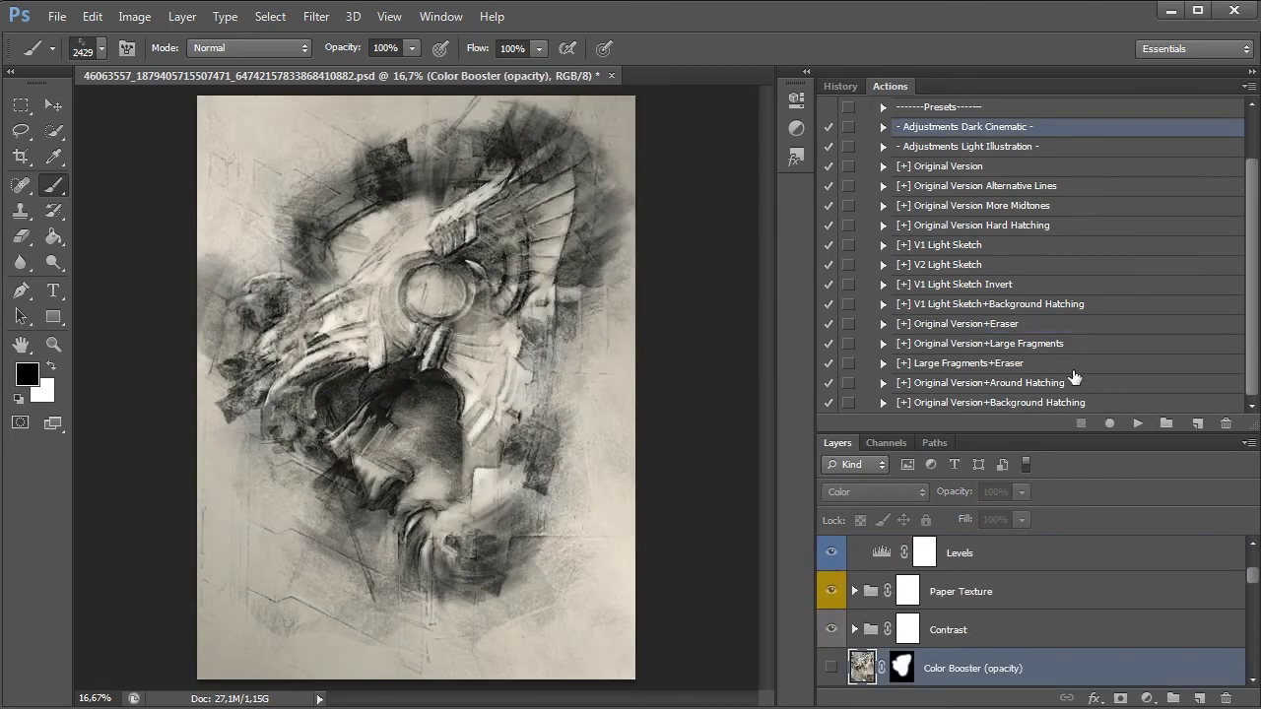
pyautogui.click(1024, 345)
pyautogui.click(1137, 423)
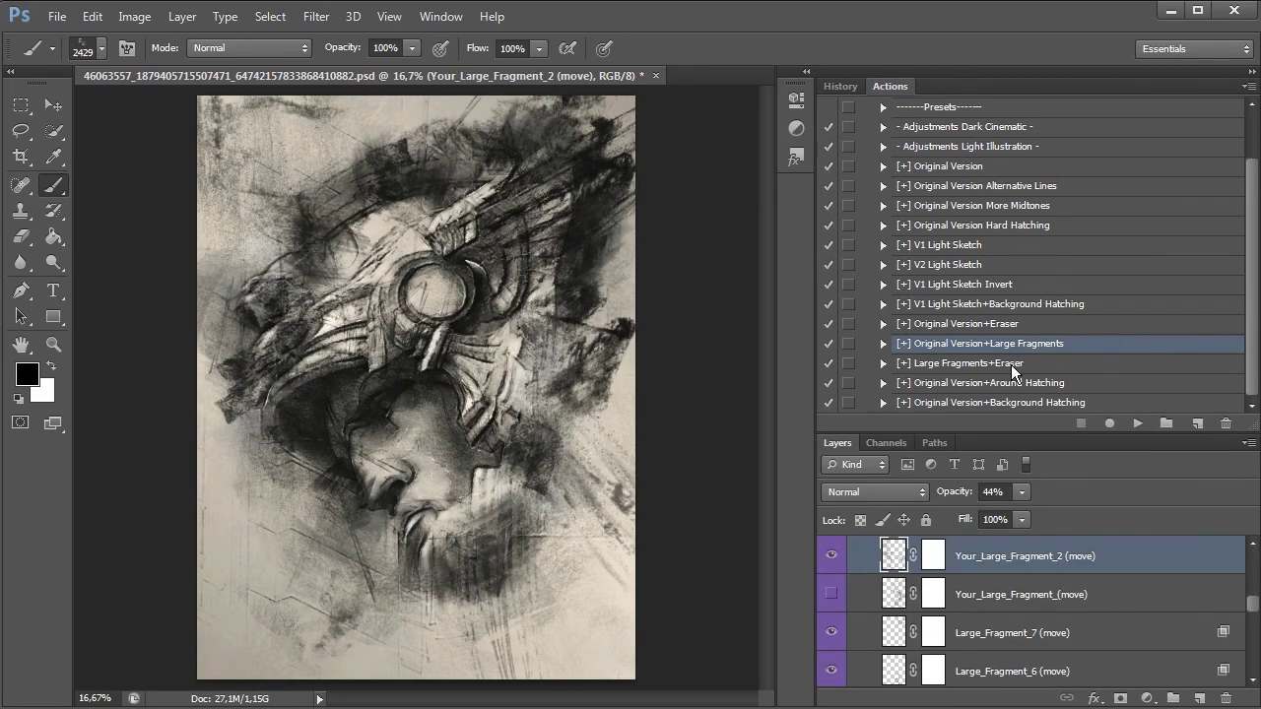
# Step: Play Large Fragments+Eraser, Light Illustration, Around Hatching, then Original Version+Background Hatching
pyautogui.click(1010, 365)
pyautogui.click(1138, 424)
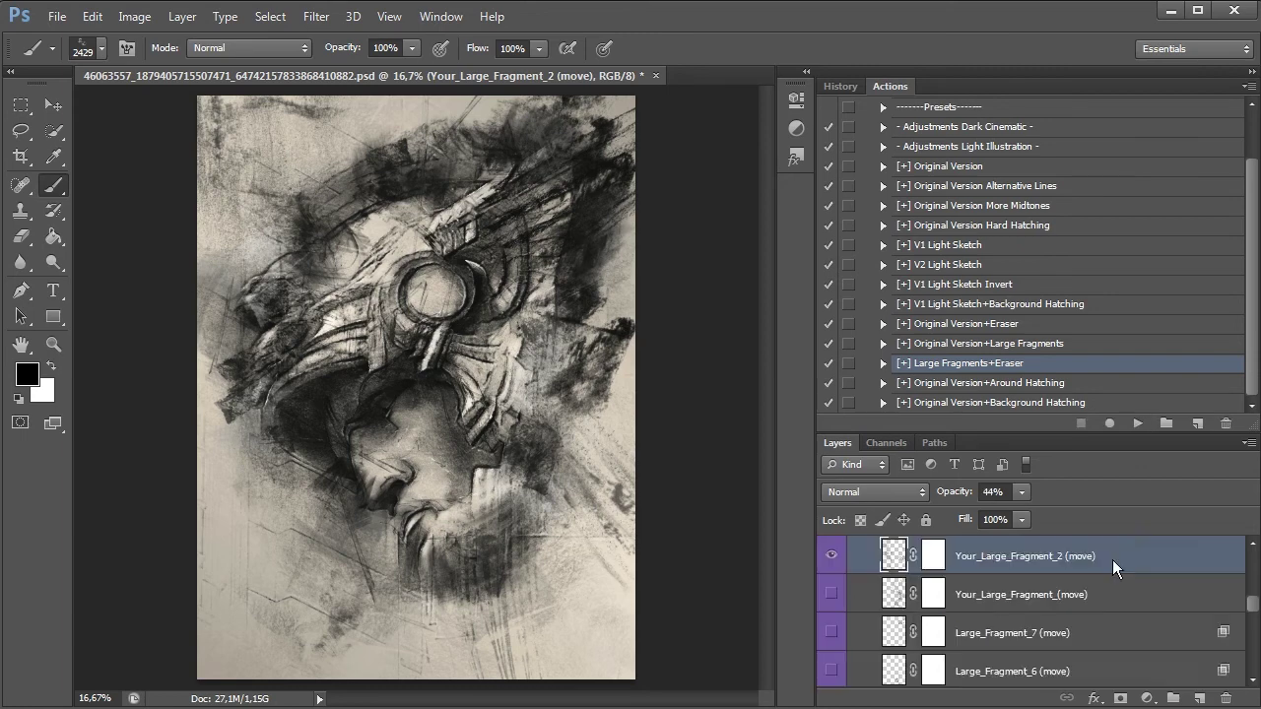
pyautogui.click(980, 147)
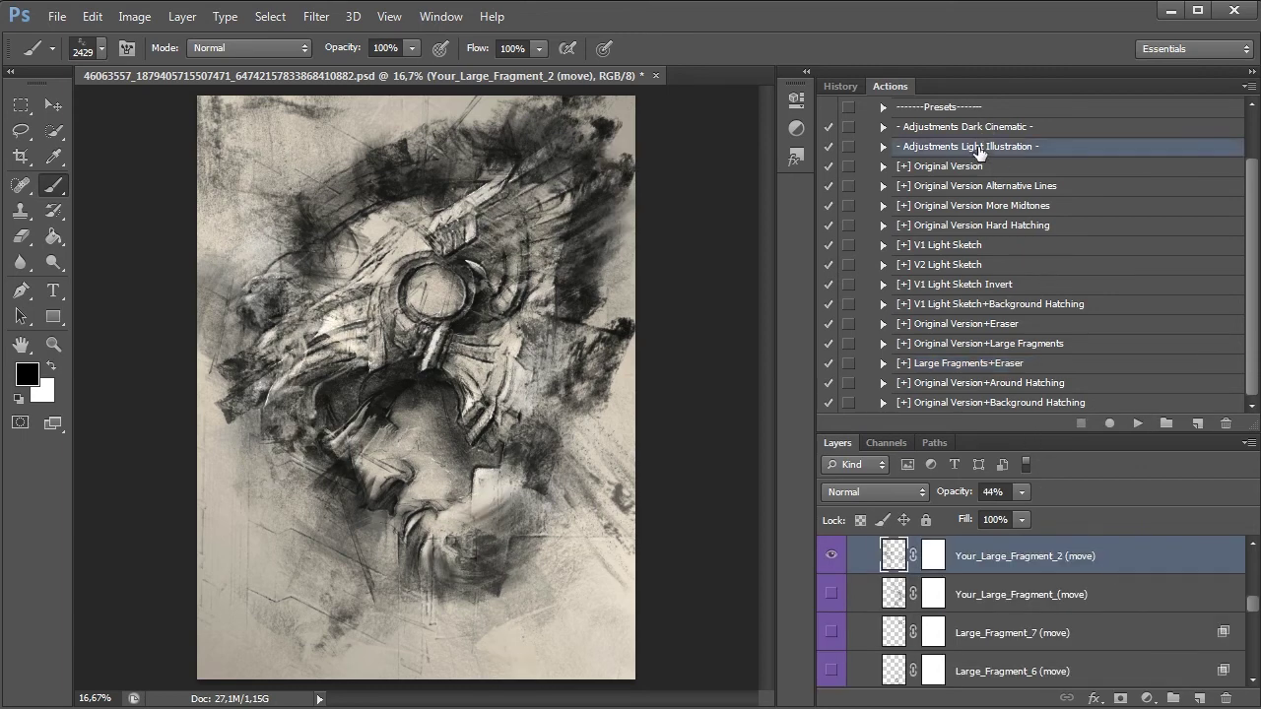
pyautogui.click(1138, 423)
pyautogui.click(1025, 385)
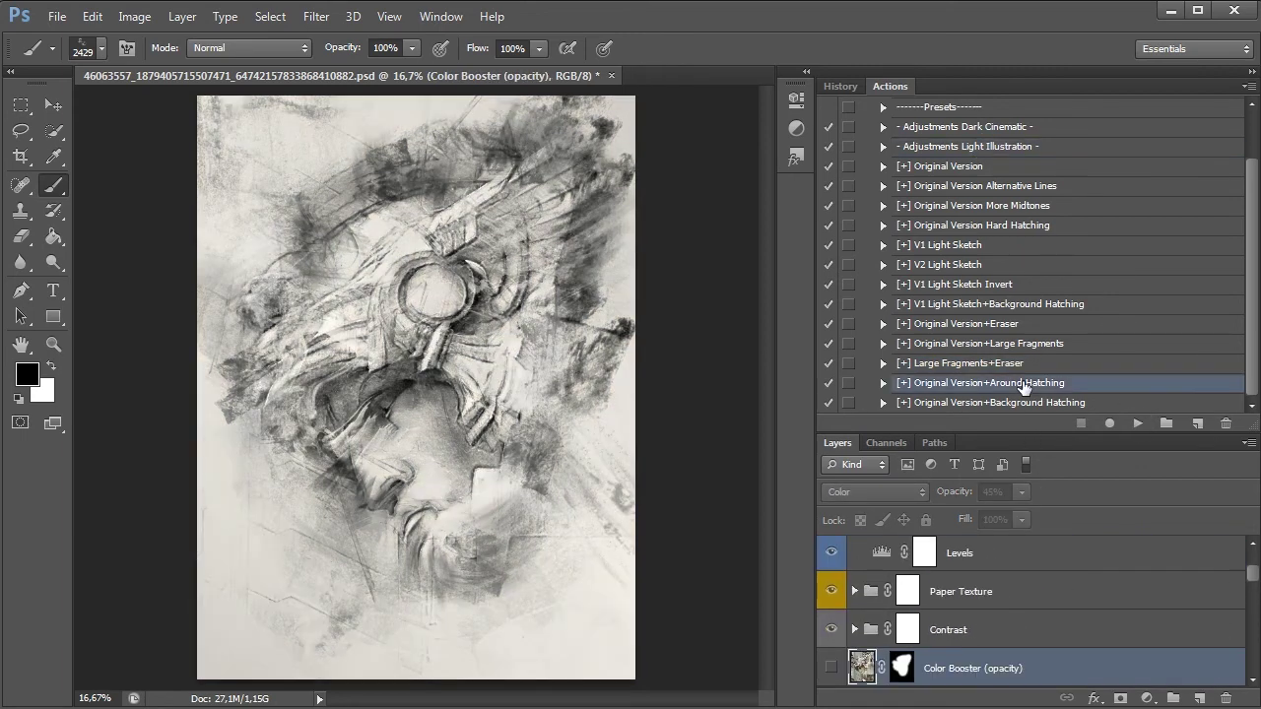
pyautogui.click(1138, 423)
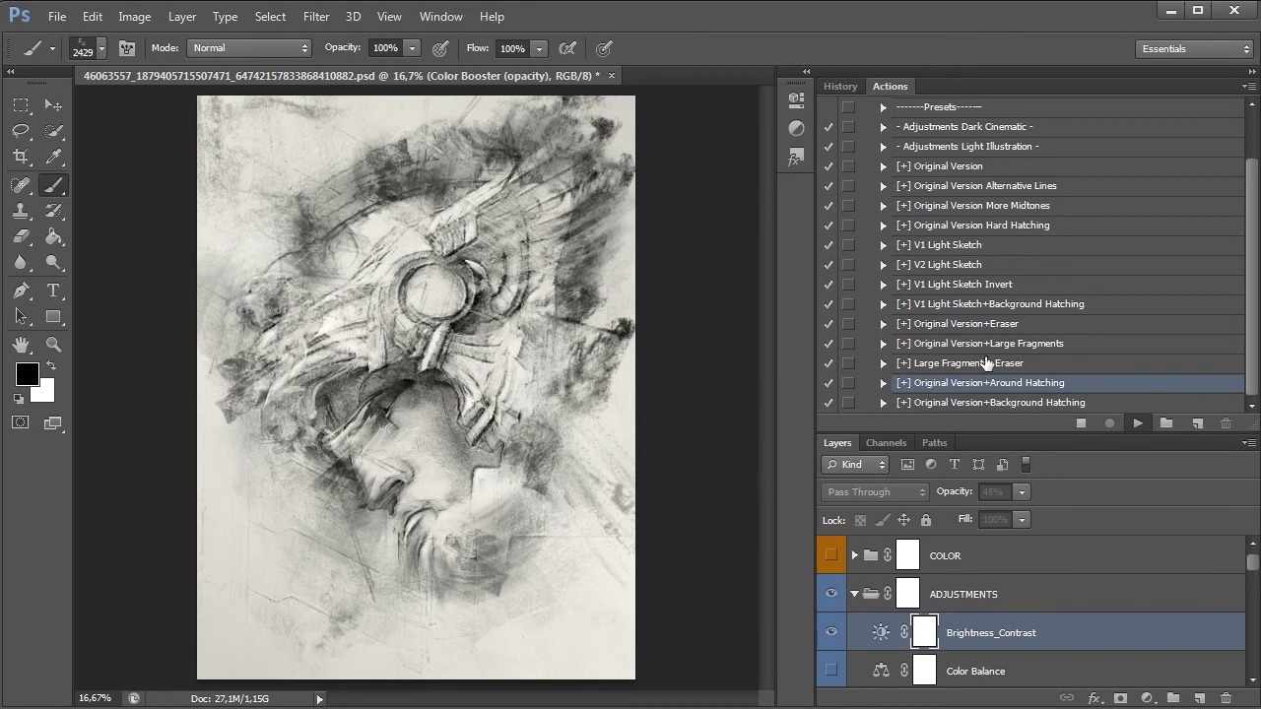
pyautogui.click(948, 404)
pyautogui.click(1126, 423)
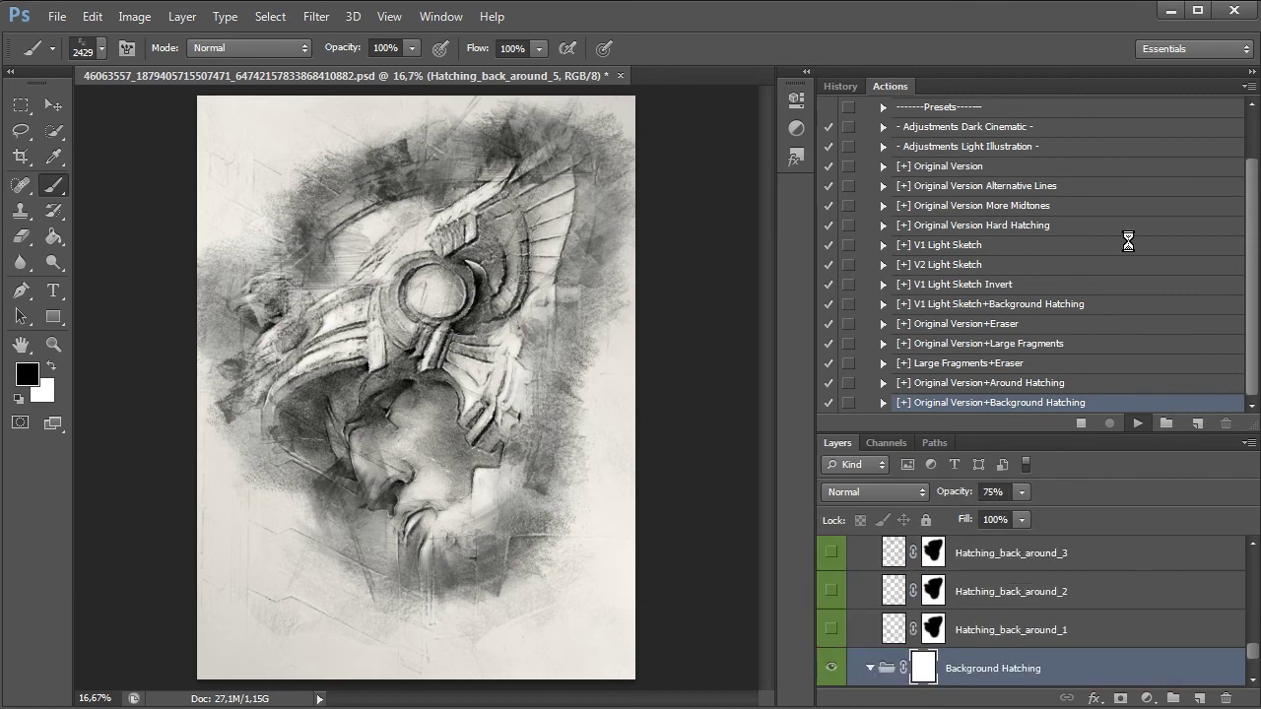
# Step: Play Dark Cinematic, rebuild the Original Version, then lighten it with Light Illustration
pyautogui.click(993, 128)
pyautogui.click(1137, 424)
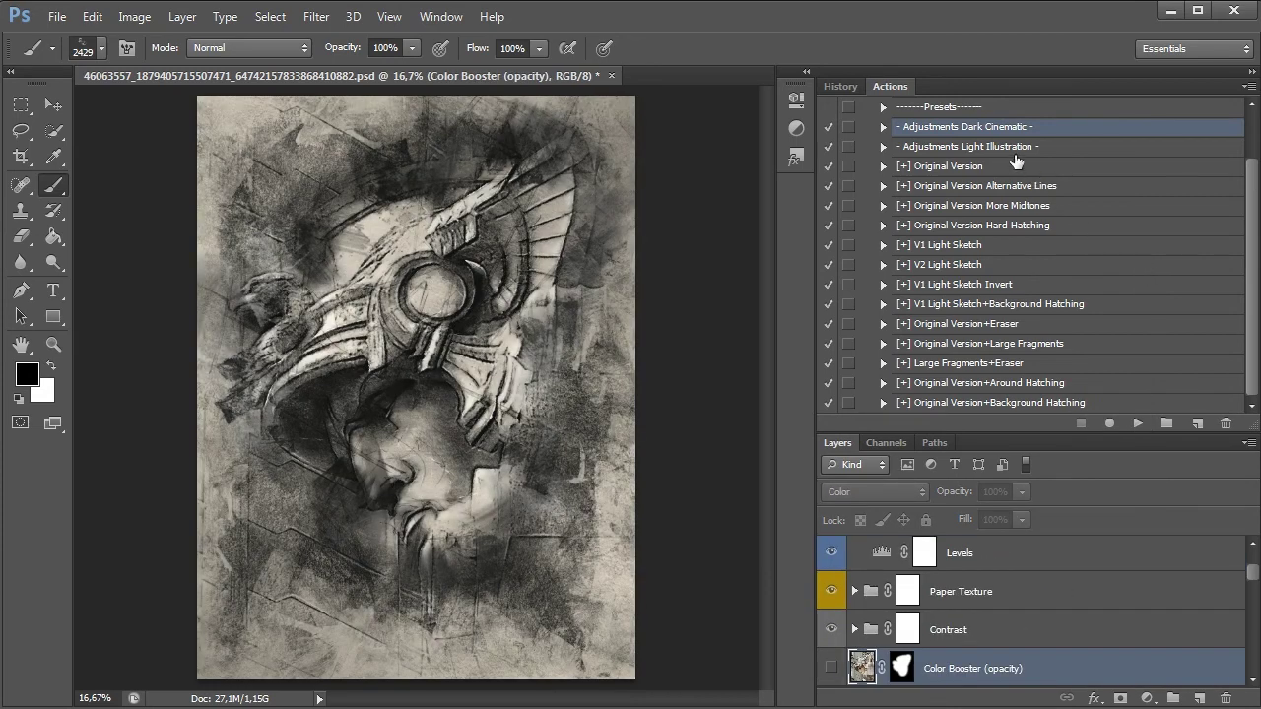
pyautogui.click(1011, 166)
pyautogui.click(1138, 423)
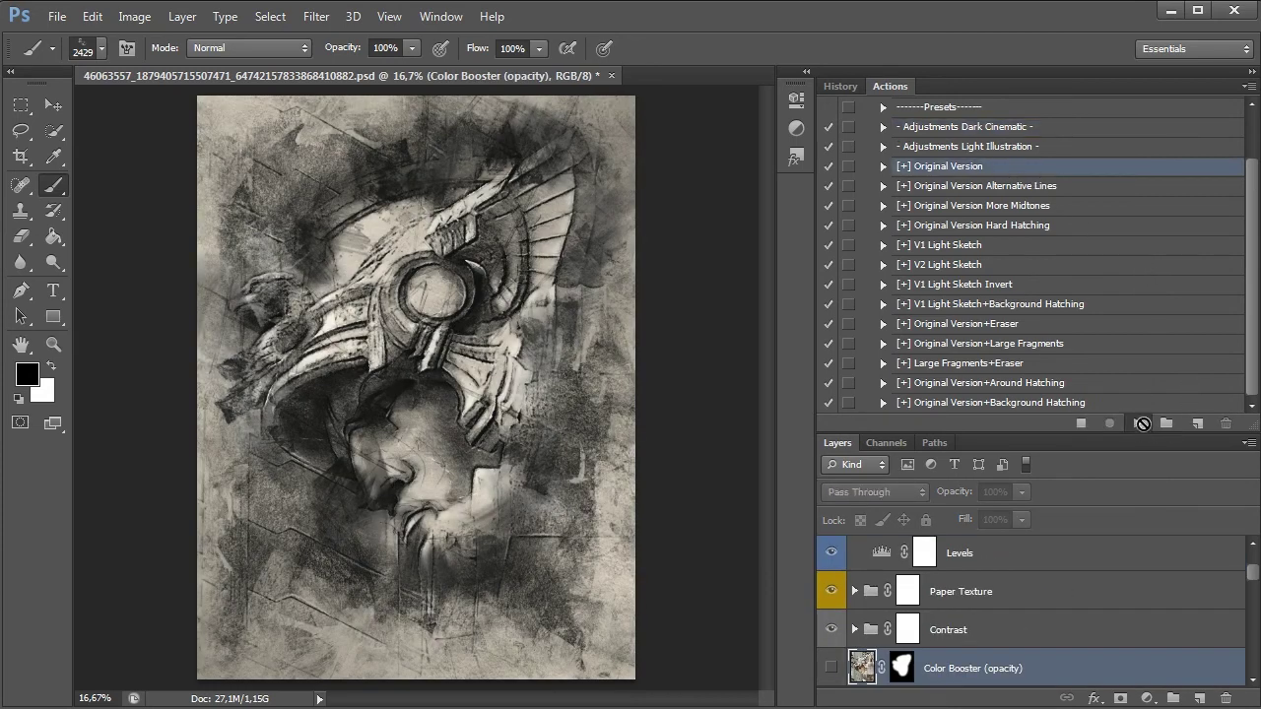
pyautogui.click(1029, 146)
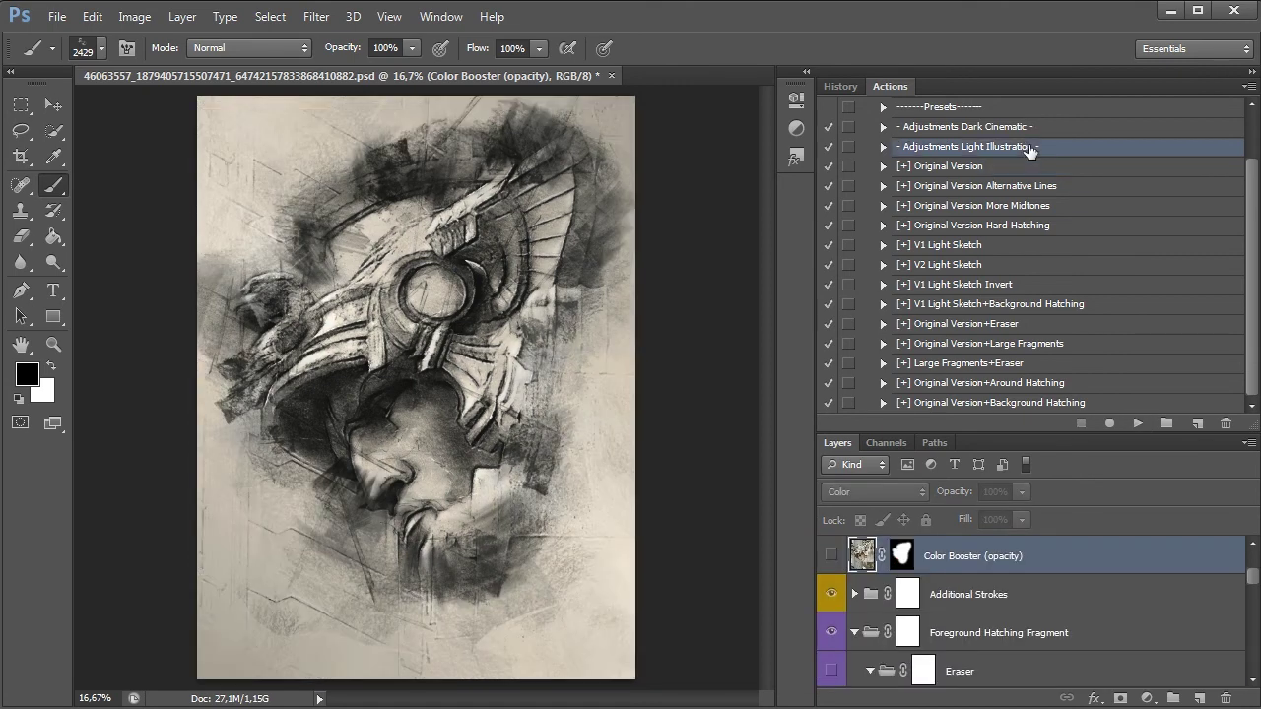
pyautogui.click(1137, 424)
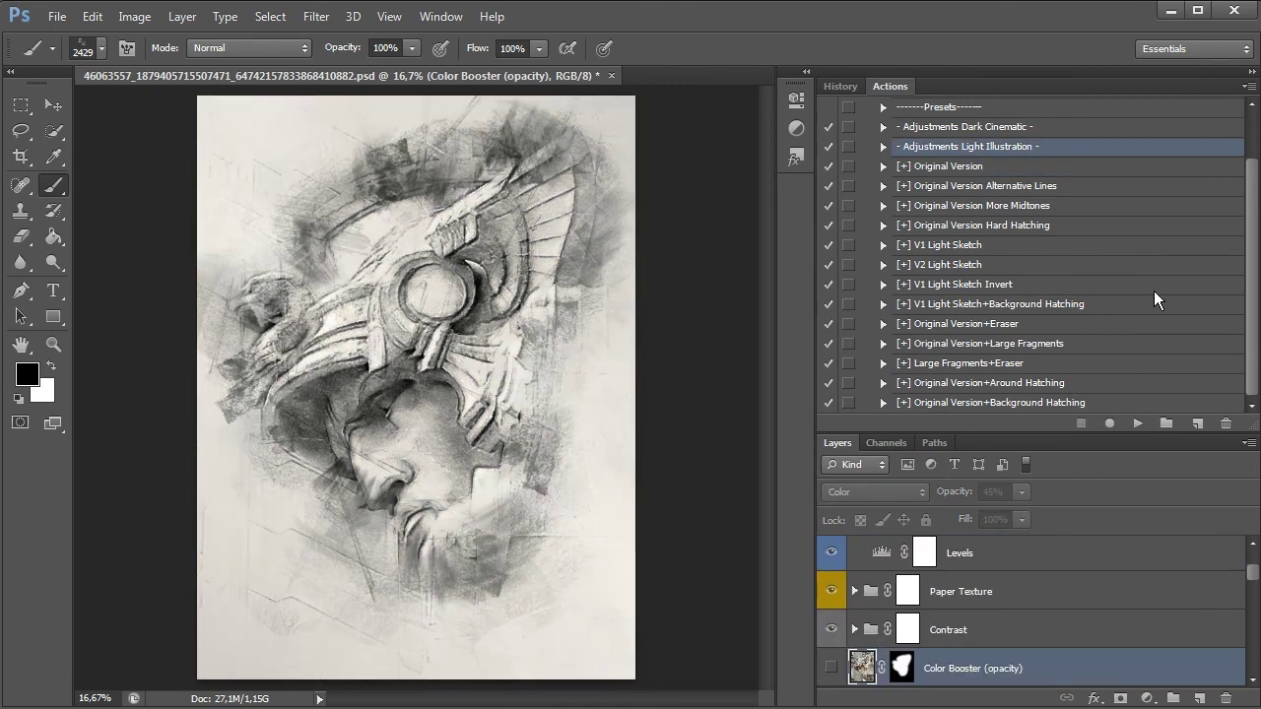